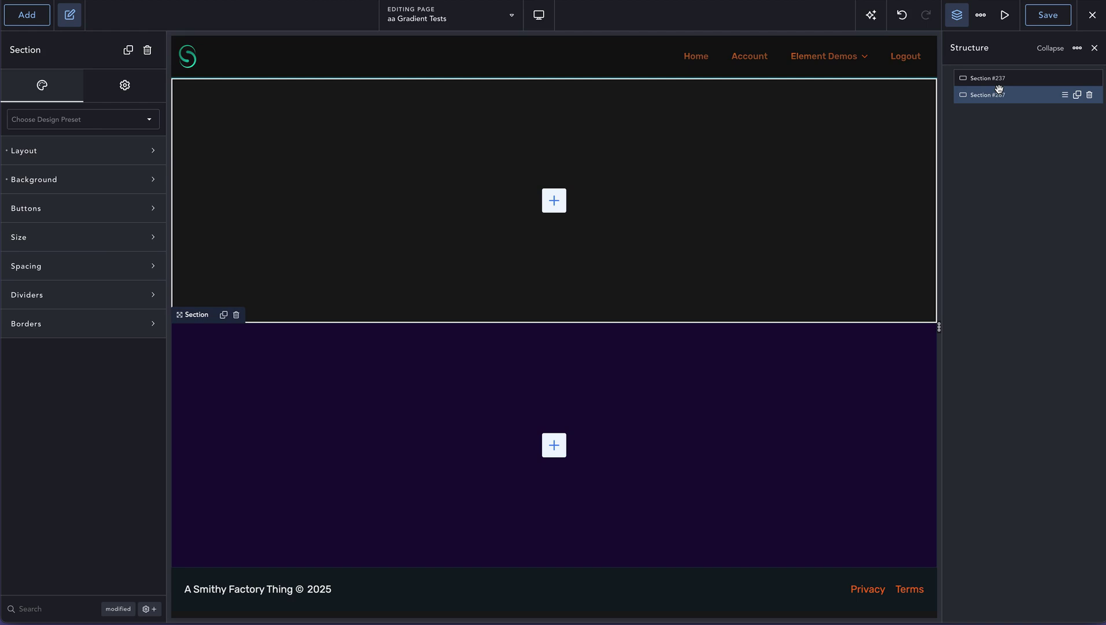
# - Set the height of the first section to Viewport
pyautogui.click(999, 78)
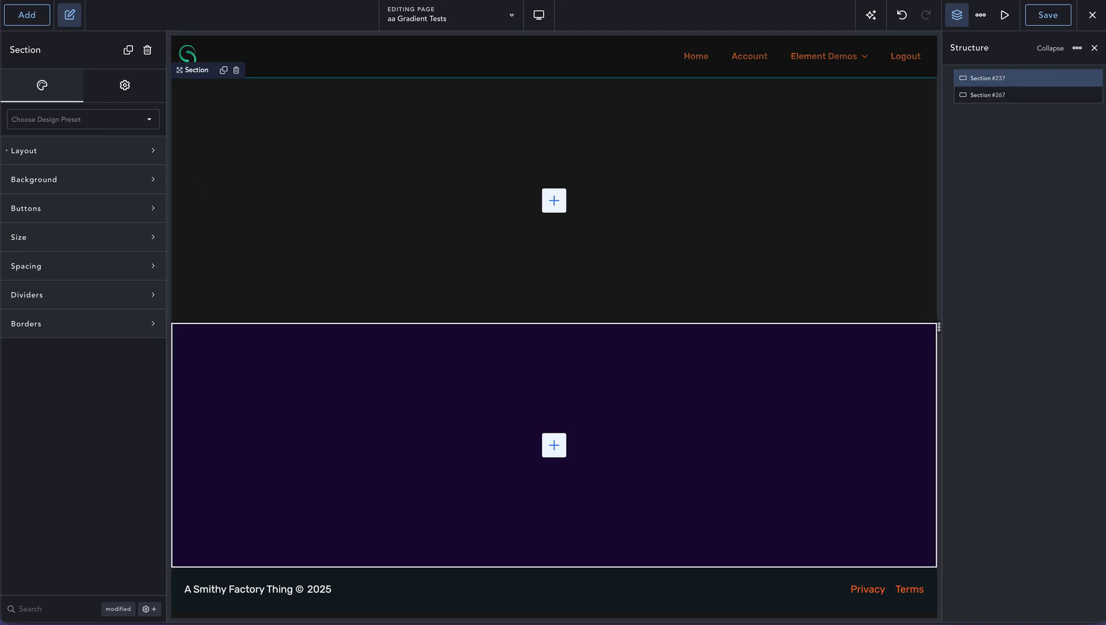
pyautogui.click(116, 239)
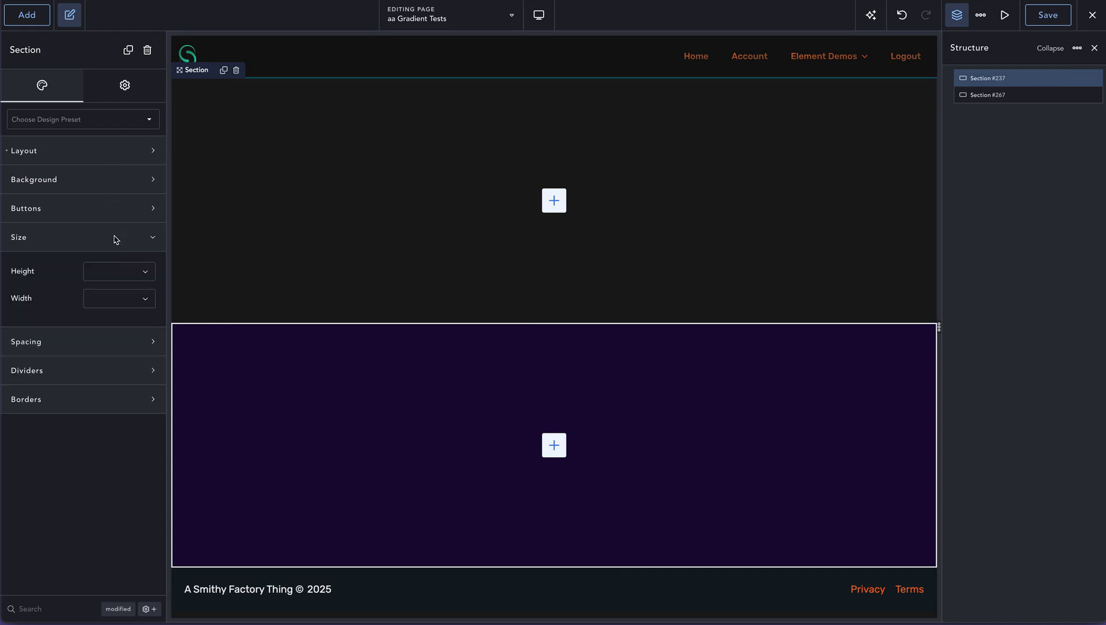
pyautogui.click(125, 271)
pyautogui.click(123, 299)
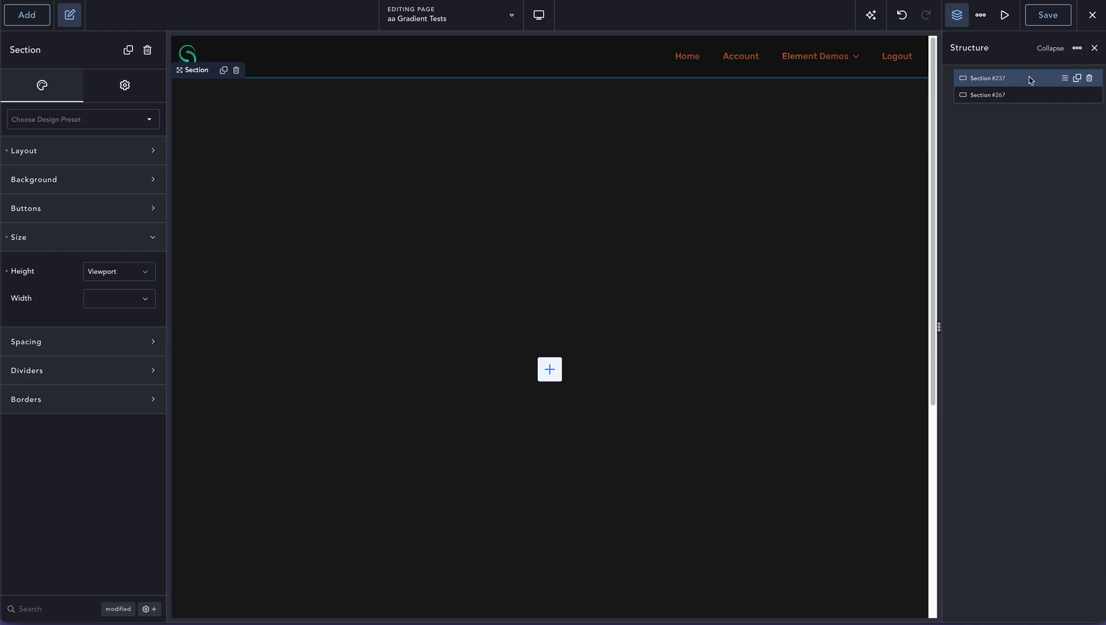
# - Set the height of the purple second section to Viewport
pyautogui.click(995, 95)
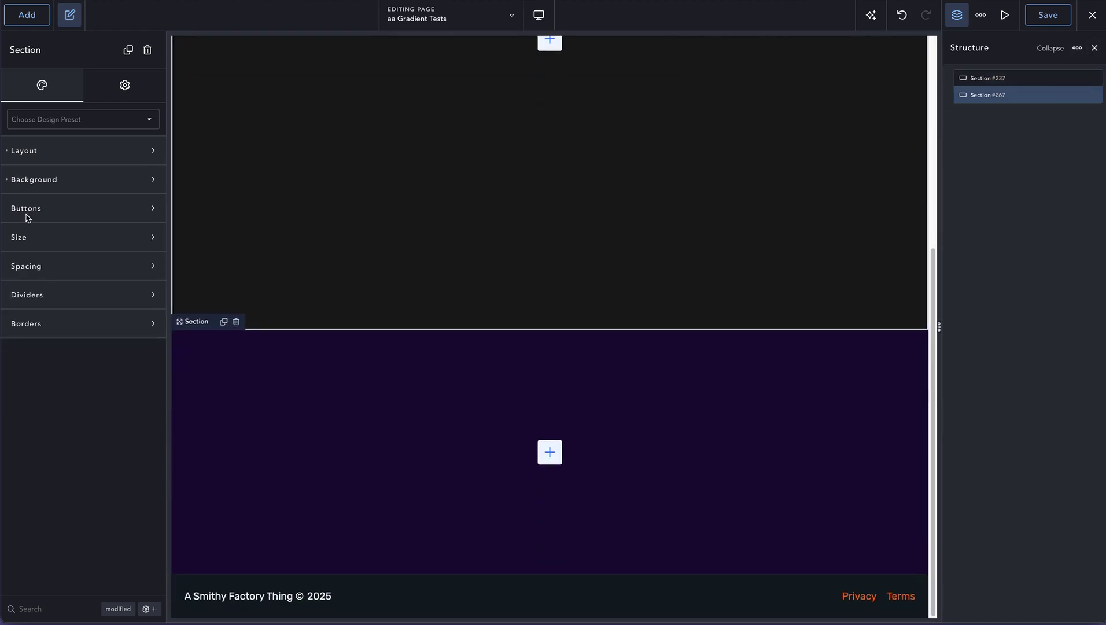
pyautogui.click(78, 245)
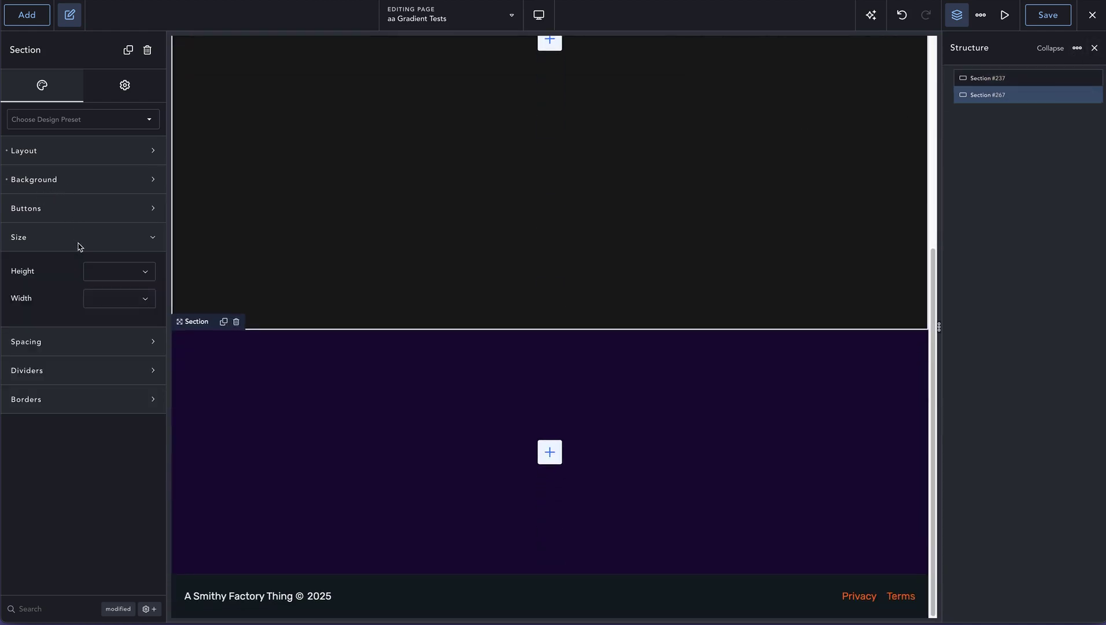
pyautogui.click(117, 272)
pyautogui.click(123, 303)
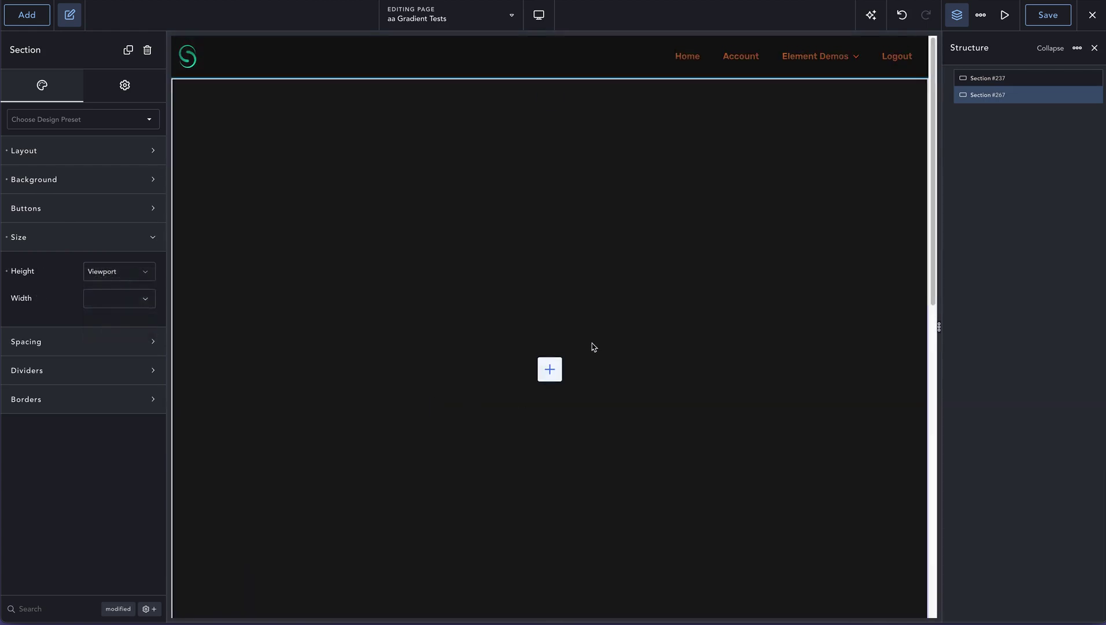
# - Add a Scroll Slider element between the first and second sections
pyautogui.click(977, 78)
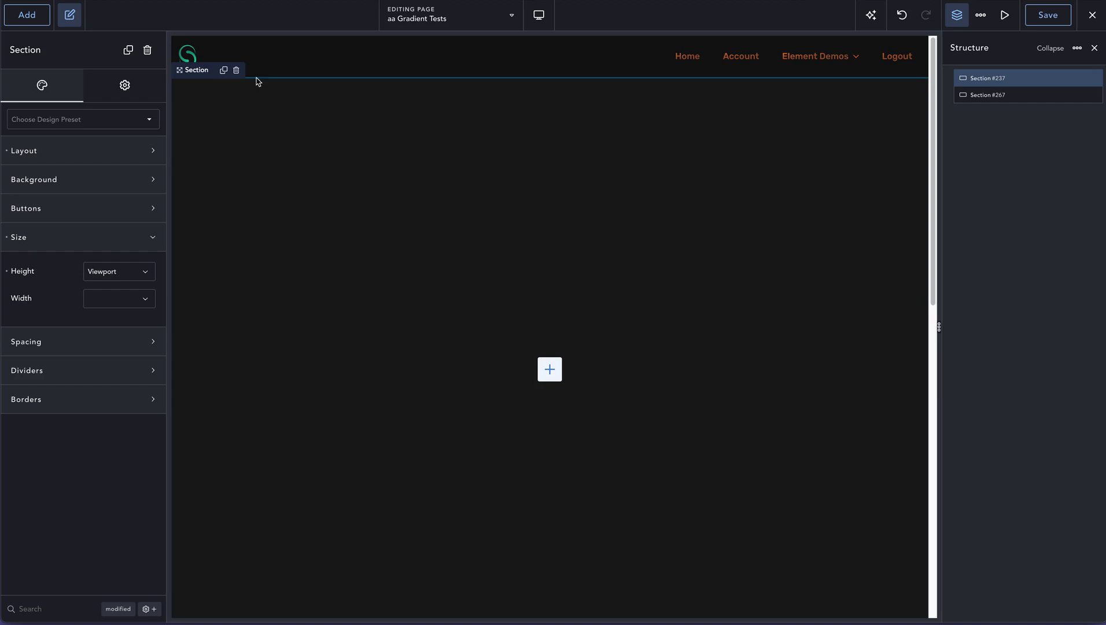
pyautogui.click(23, 23)
pyautogui.write('scr')
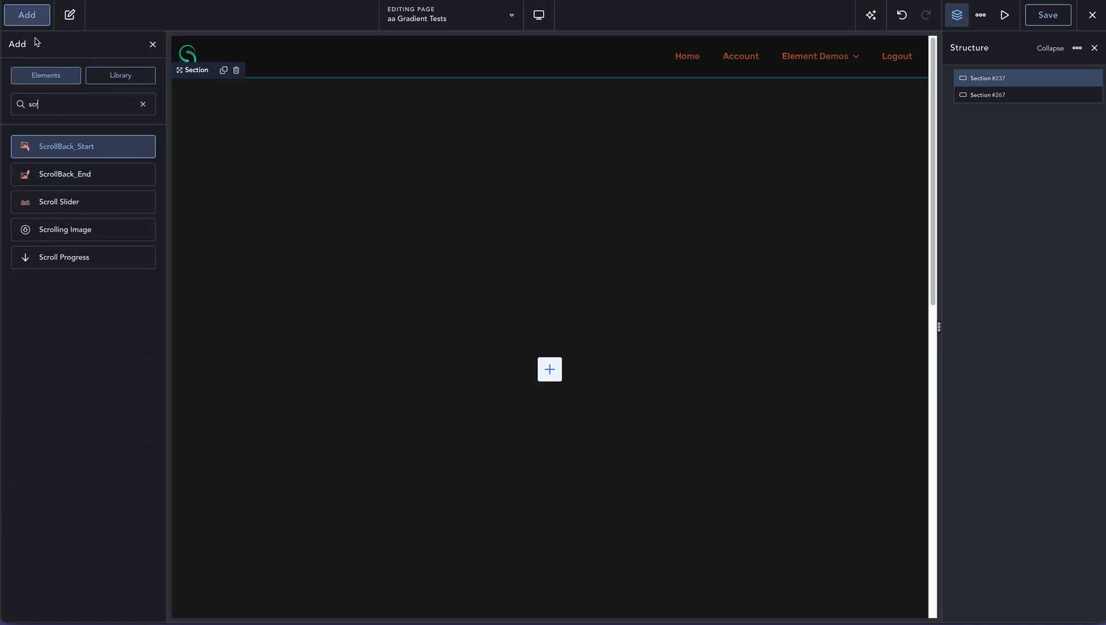
pyautogui.click(100, 204)
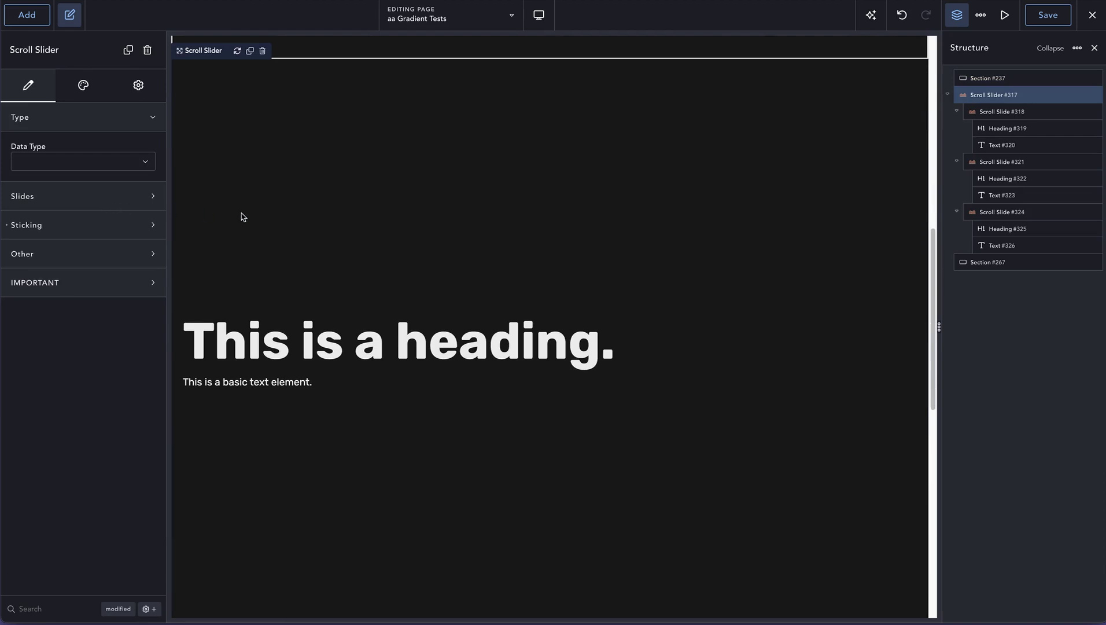
# - Give the first section the background colour #443E50 and save the page
pyautogui.click(1009, 78)
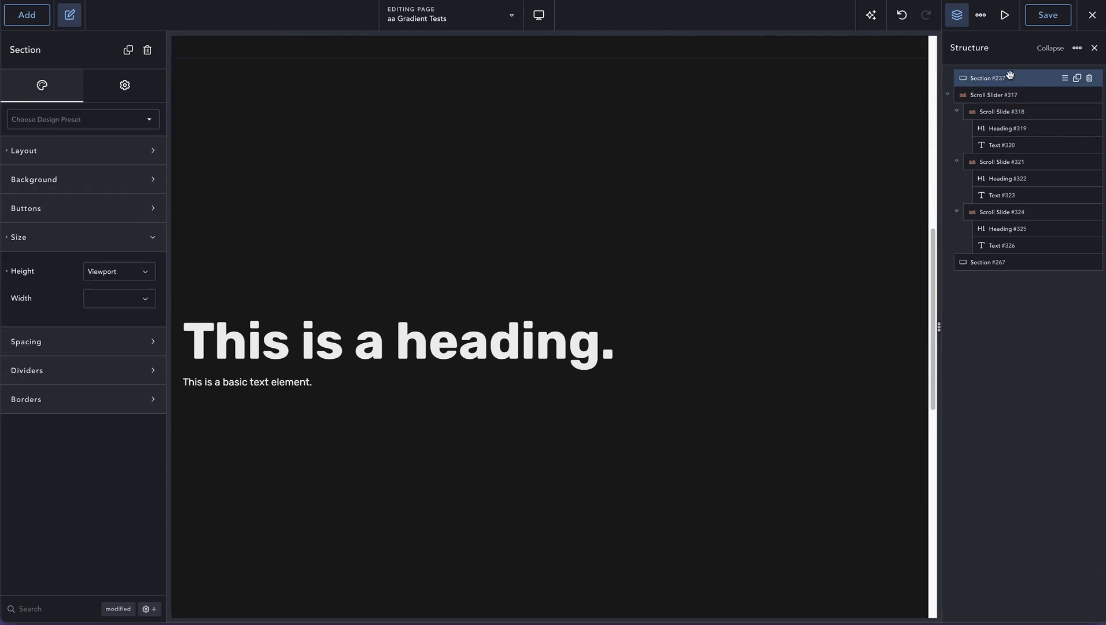
pyautogui.scroll(10, 787, 184)
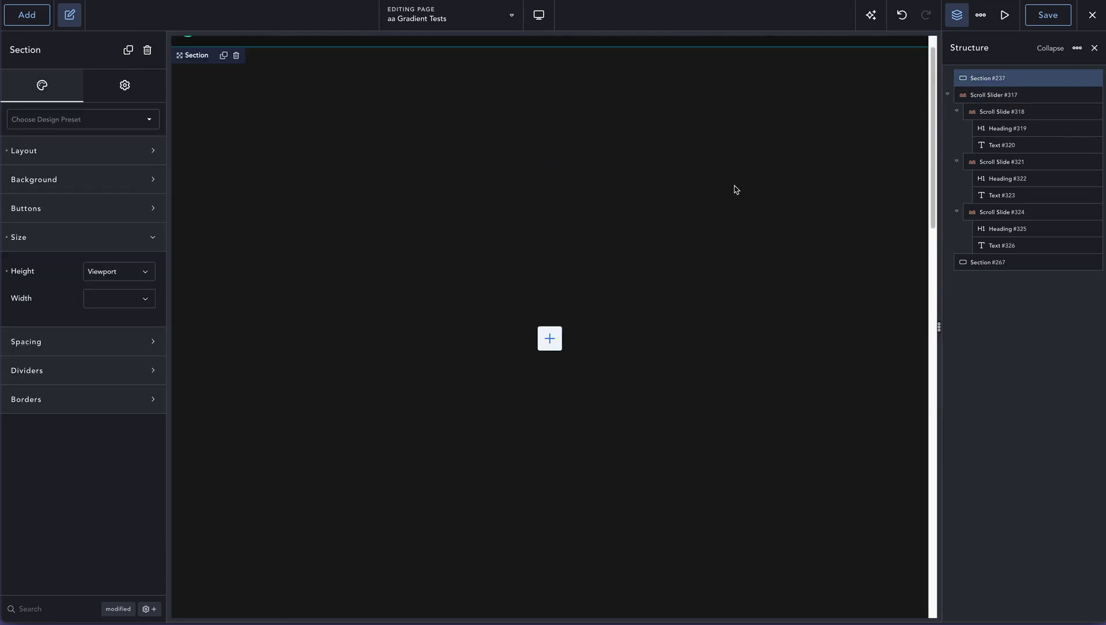
pyautogui.click(83, 184)
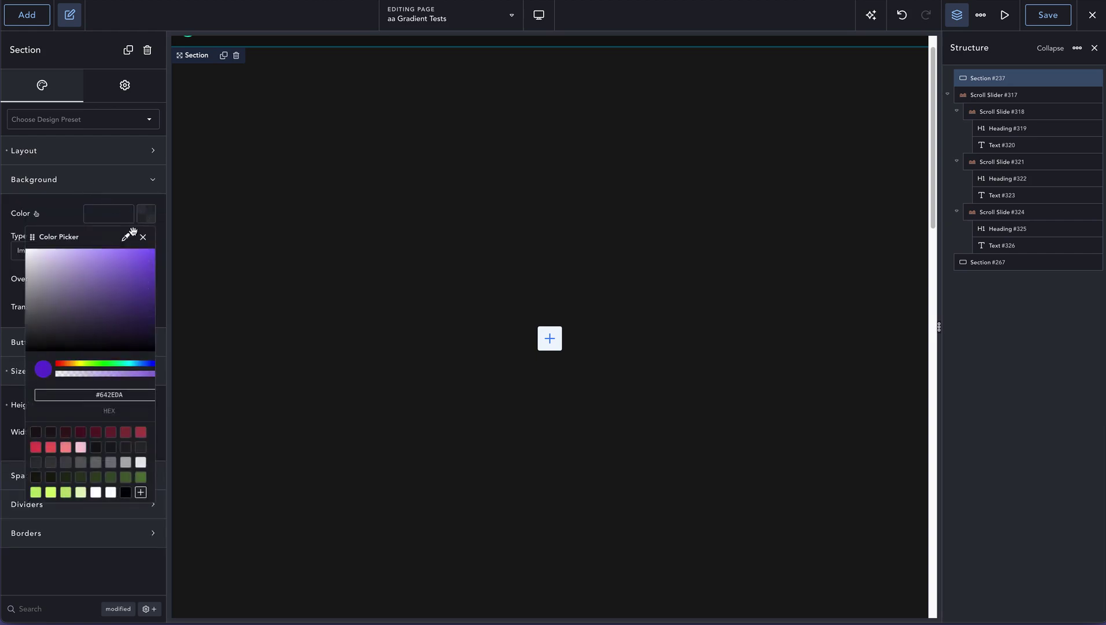
pyautogui.click(146, 213)
pyautogui.click(69, 322)
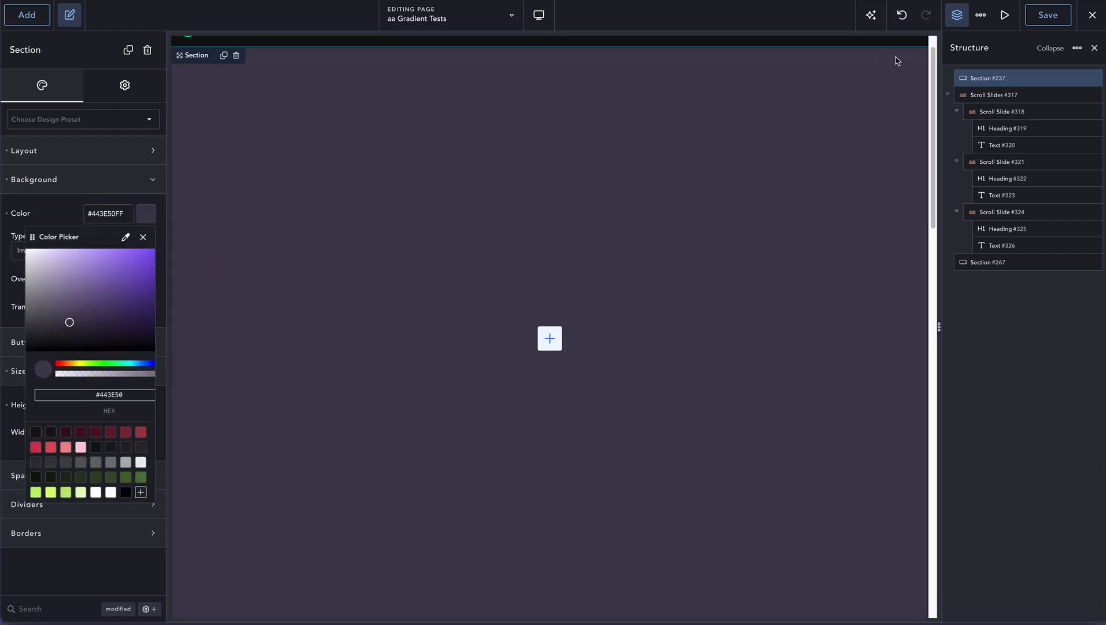
pyautogui.click(1047, 17)
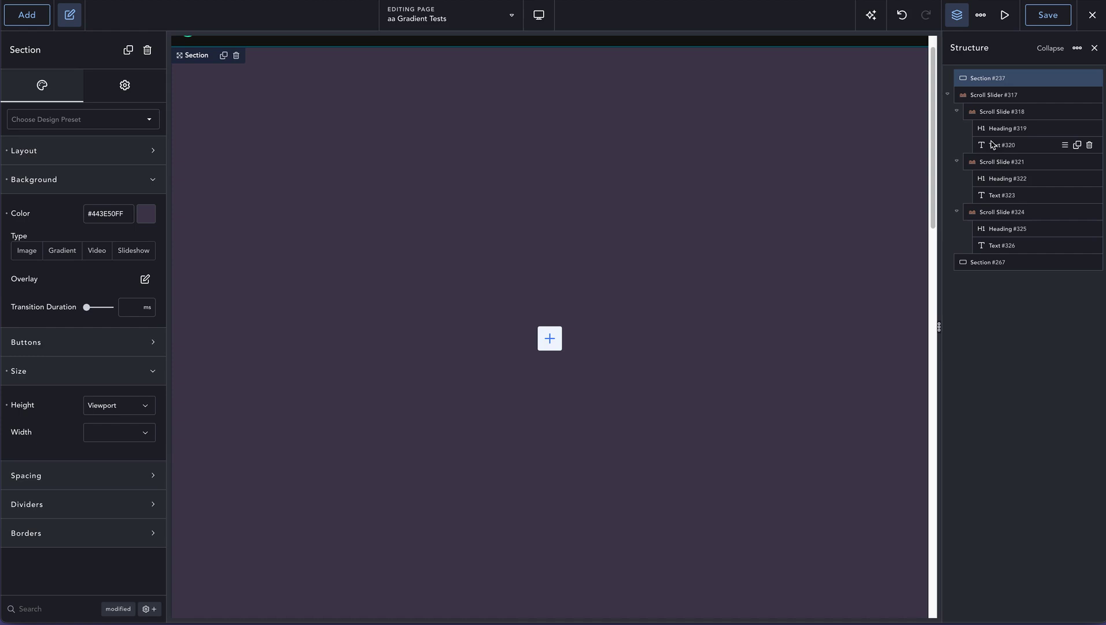
# - Set the Scroll Slider's data type to Default
pyautogui.click(991, 95)
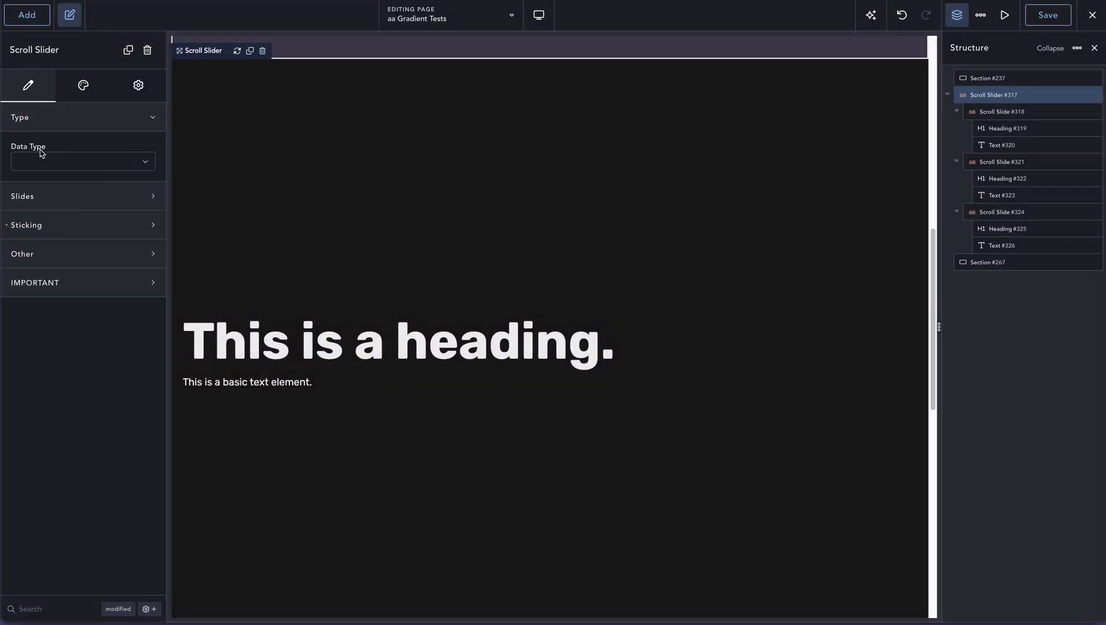
pyautogui.click(87, 168)
pyautogui.click(42, 170)
# - Set the first scroll slide's padding to 5 rem on all four sides
pyautogui.click(992, 112)
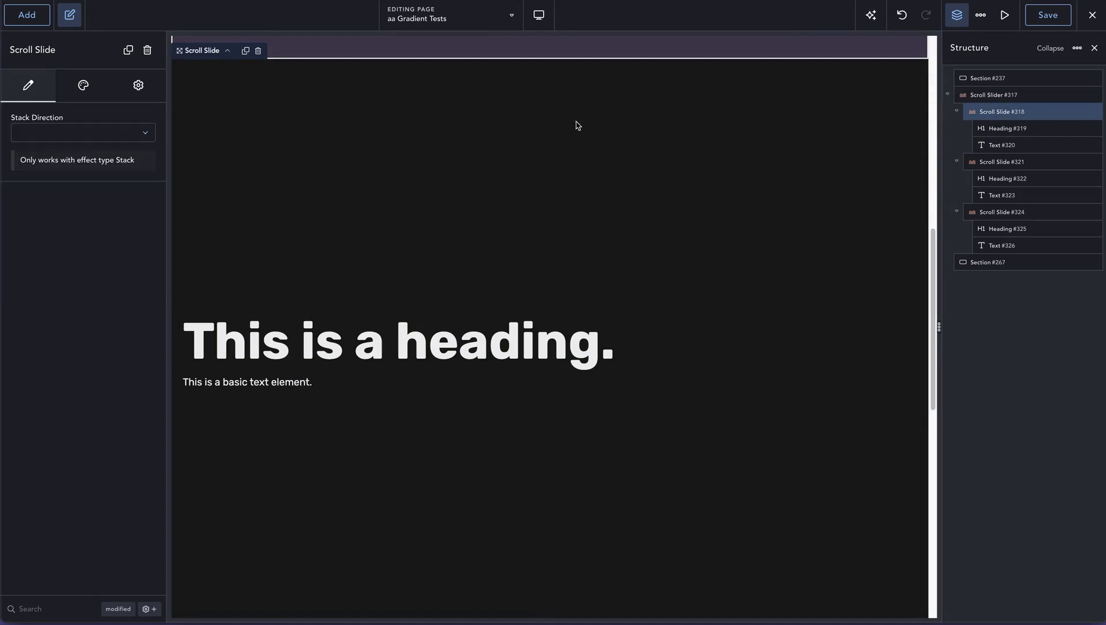
pyautogui.click(82, 87)
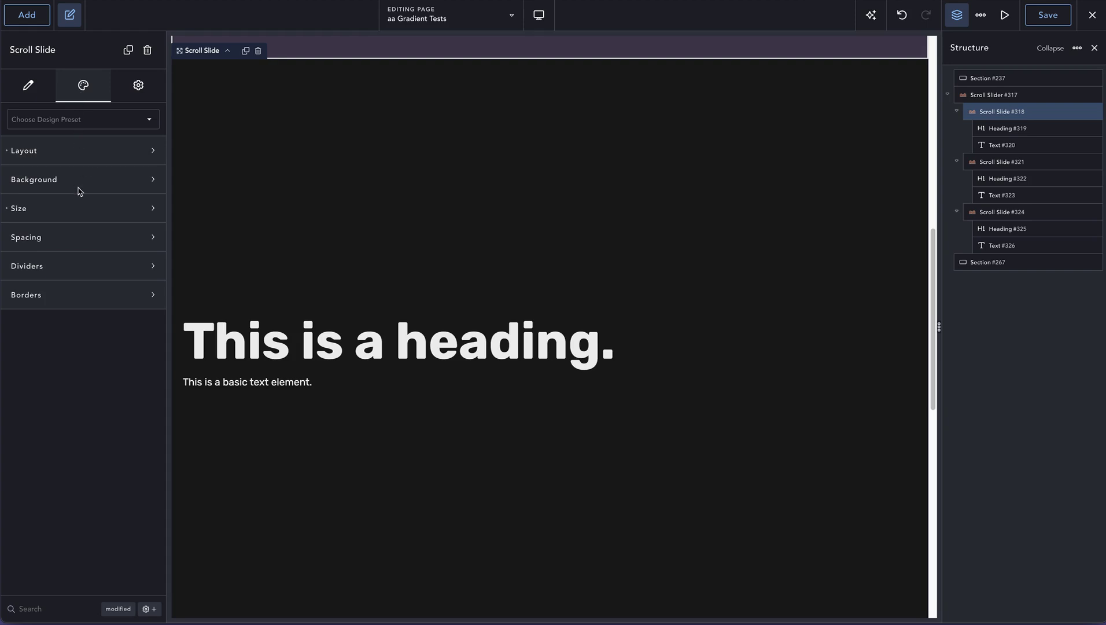
pyautogui.click(89, 233)
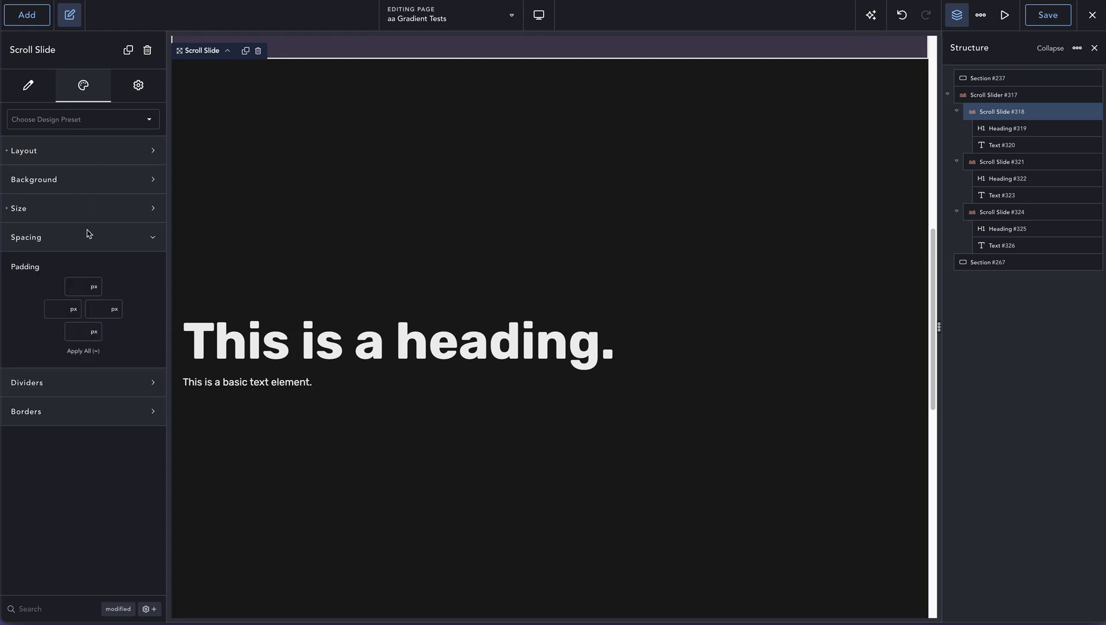
pyautogui.click(81, 286)
pyautogui.write('2rem')
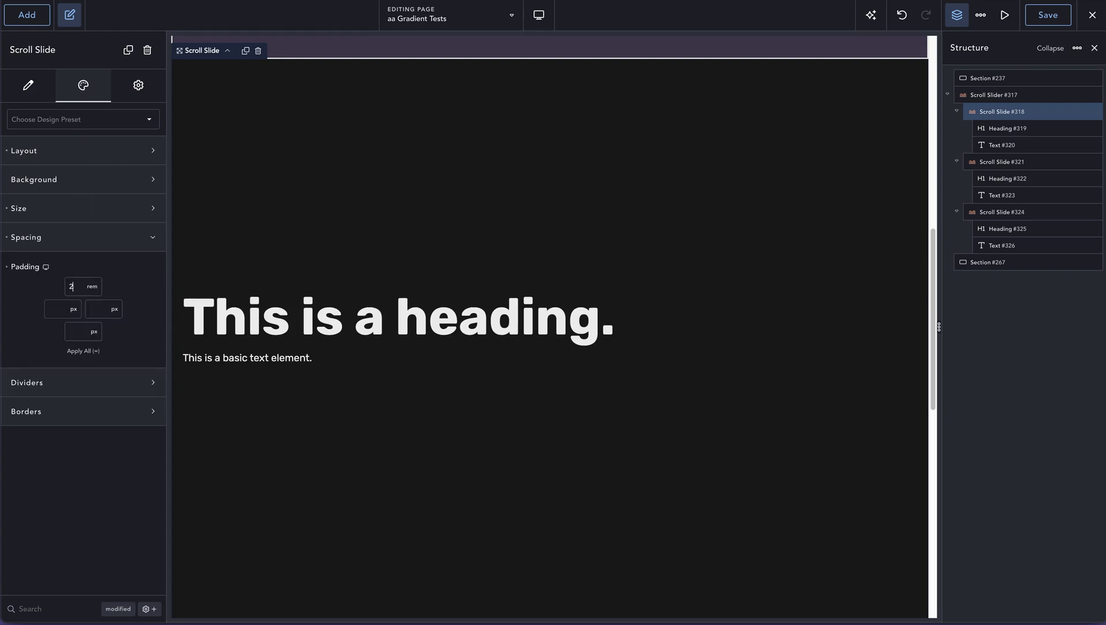
pyautogui.click(92, 351)
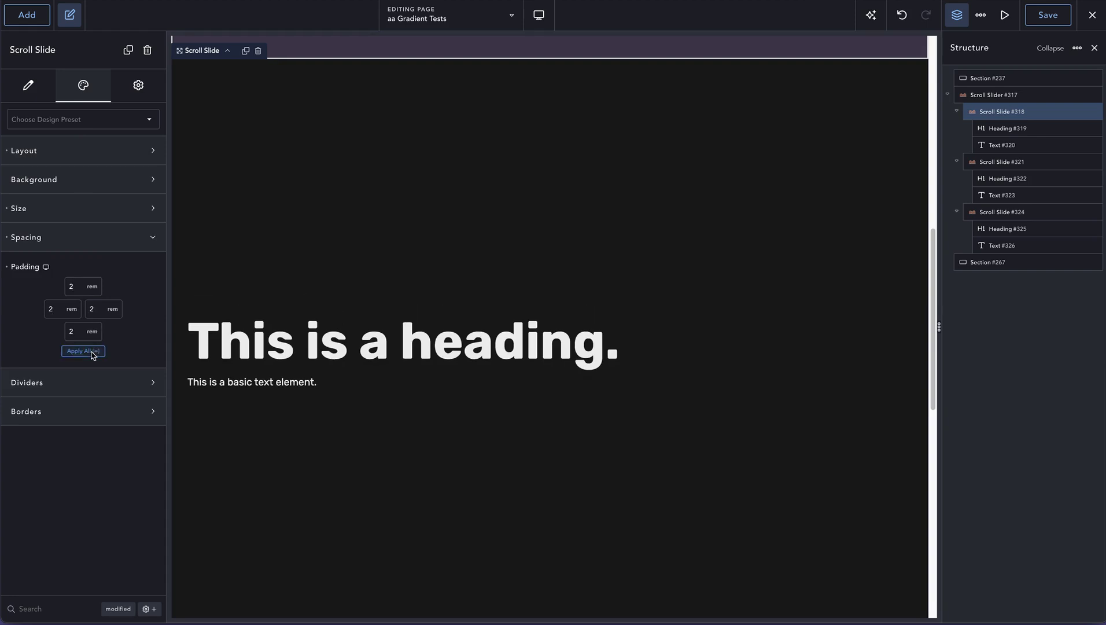
pyautogui.click(83, 289)
pyautogui.press('BackSpace')
pyautogui.write('7')
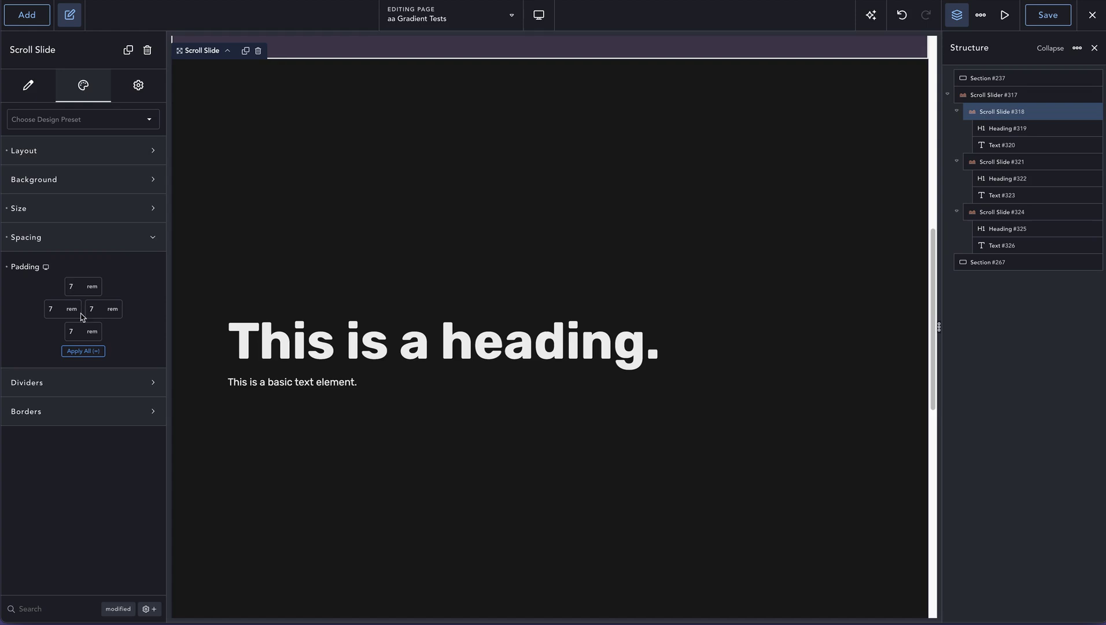
pyautogui.press('BackSpace')
pyautogui.write('5')
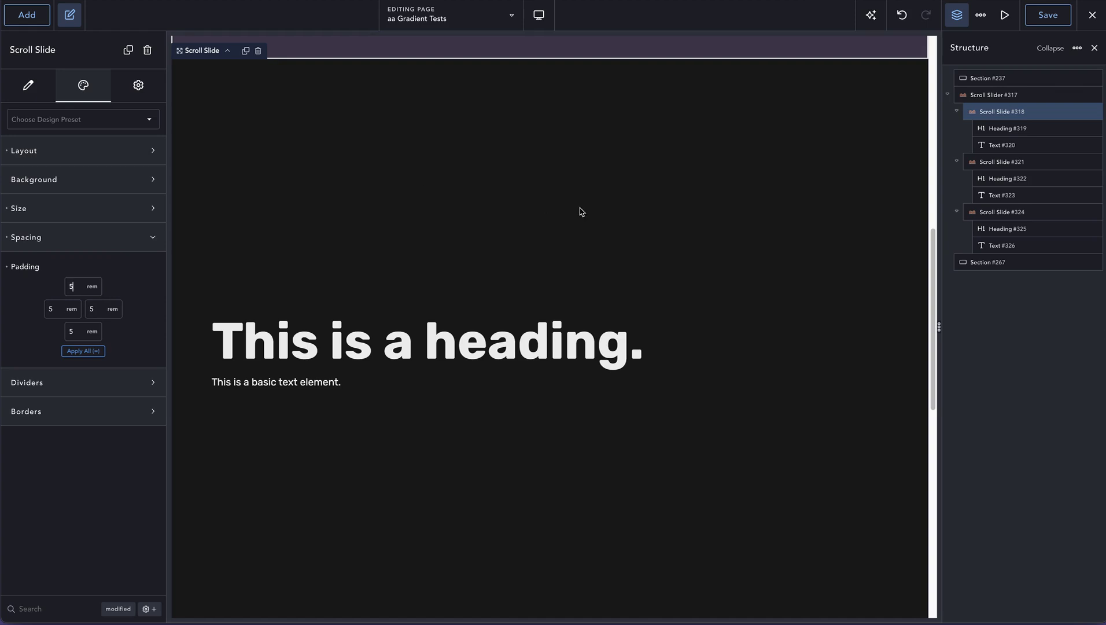
# - Give the second scroll slide the background colour #392E53
pyautogui.click(991, 165)
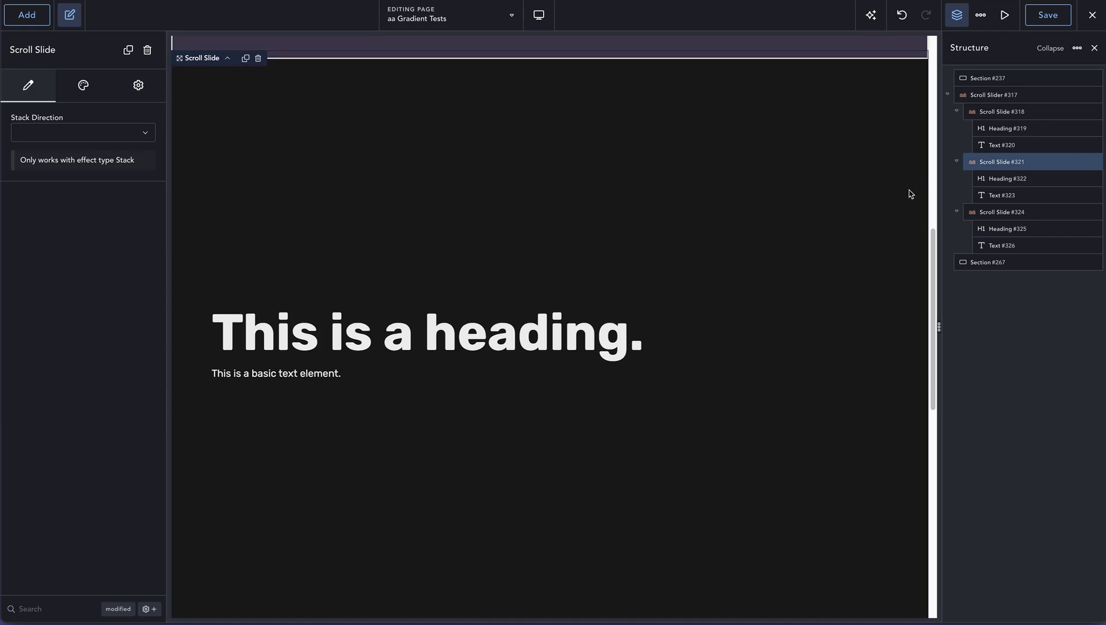
pyautogui.scroll(-3, 793, 230)
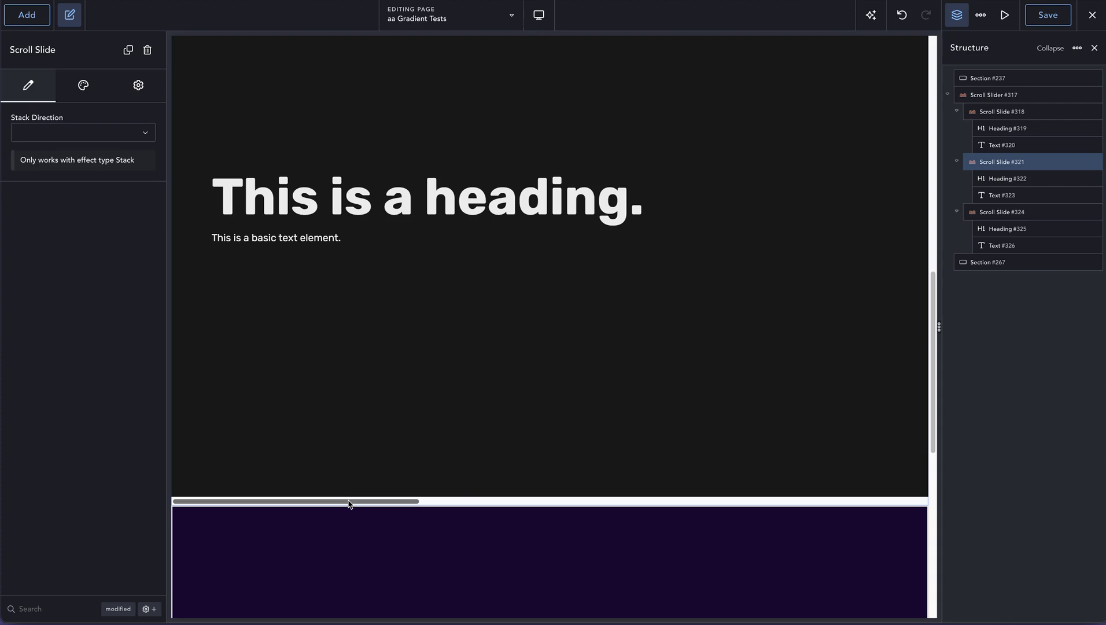
pyautogui.moveTo(348, 503); pyautogui.dragTo(553, 518)
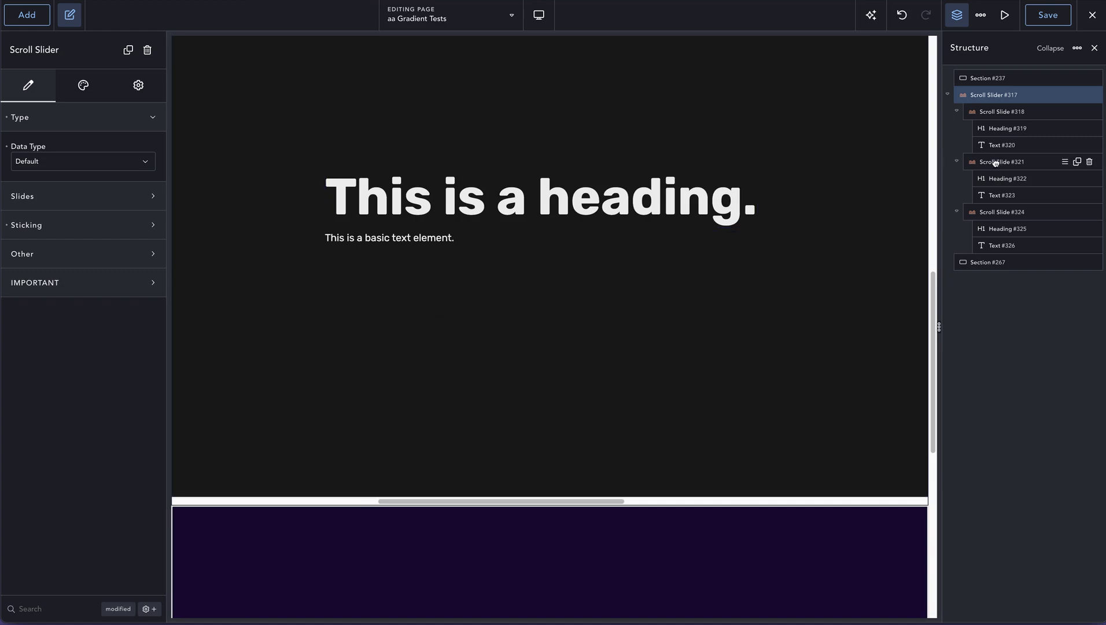
pyautogui.click(981, 166)
pyautogui.click(82, 87)
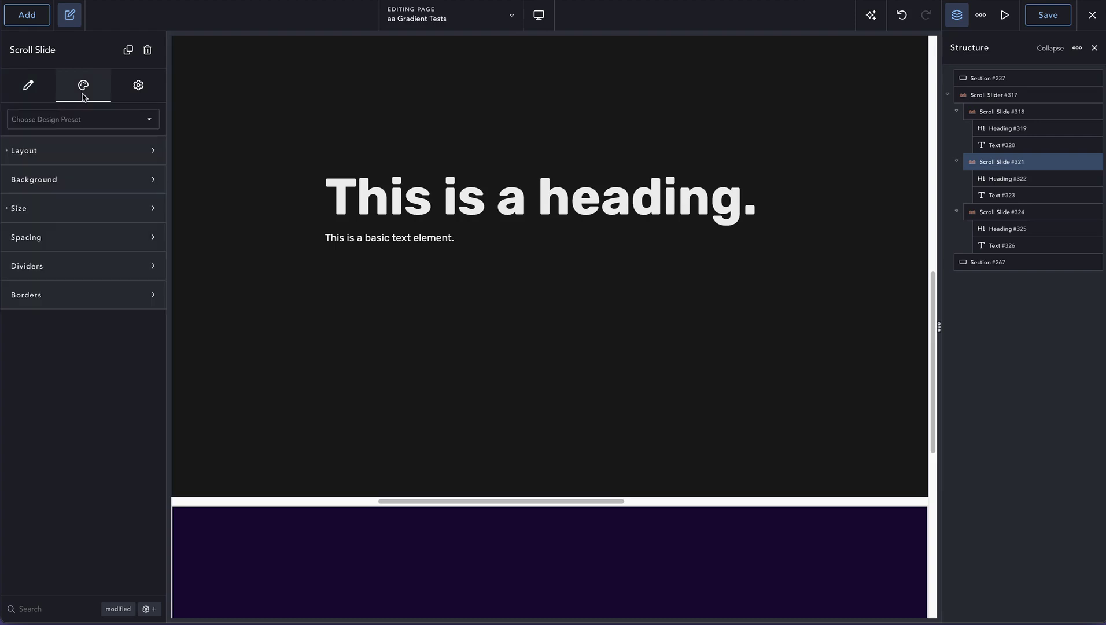
pyautogui.click(84, 180)
pyautogui.click(145, 213)
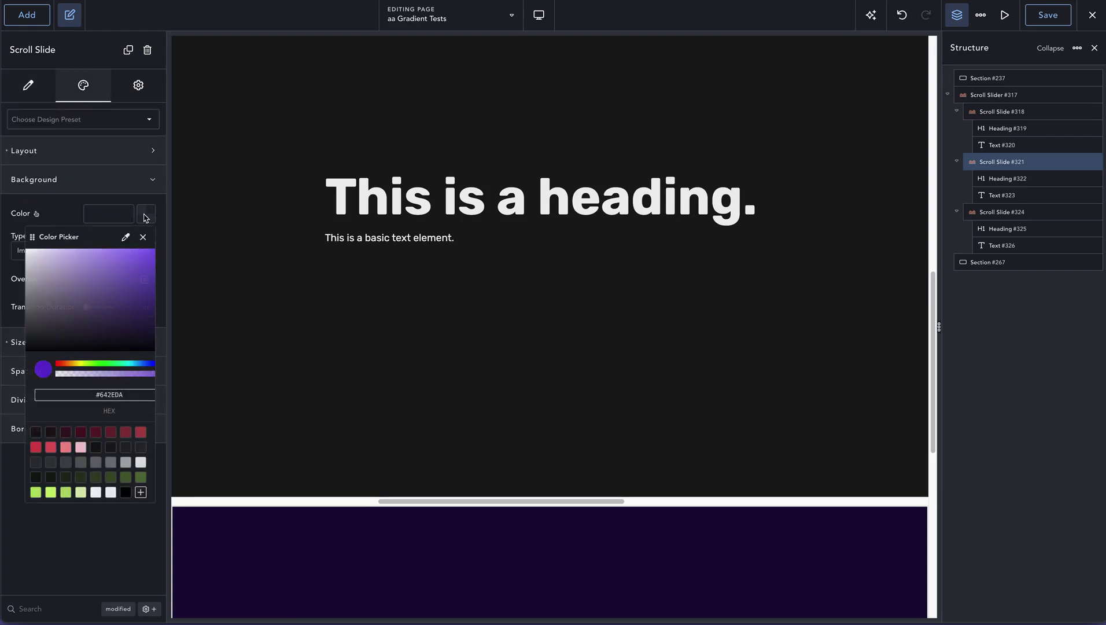
pyautogui.click(111, 321)
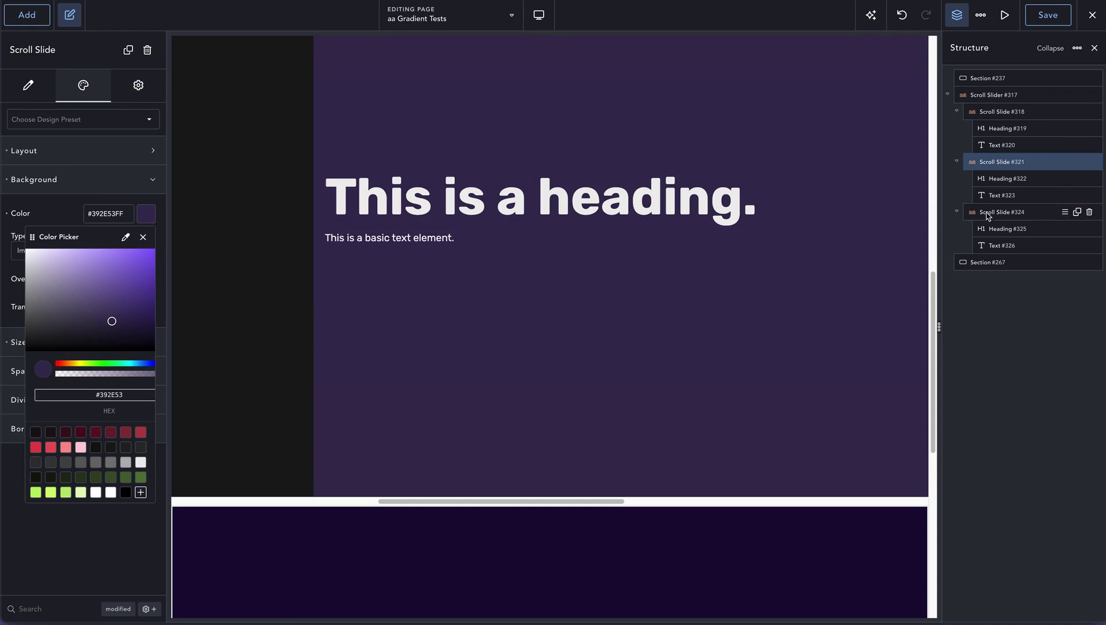
# - Save the page with the scroll slider changes
pyautogui.click(988, 214)
pyautogui.click(980, 111)
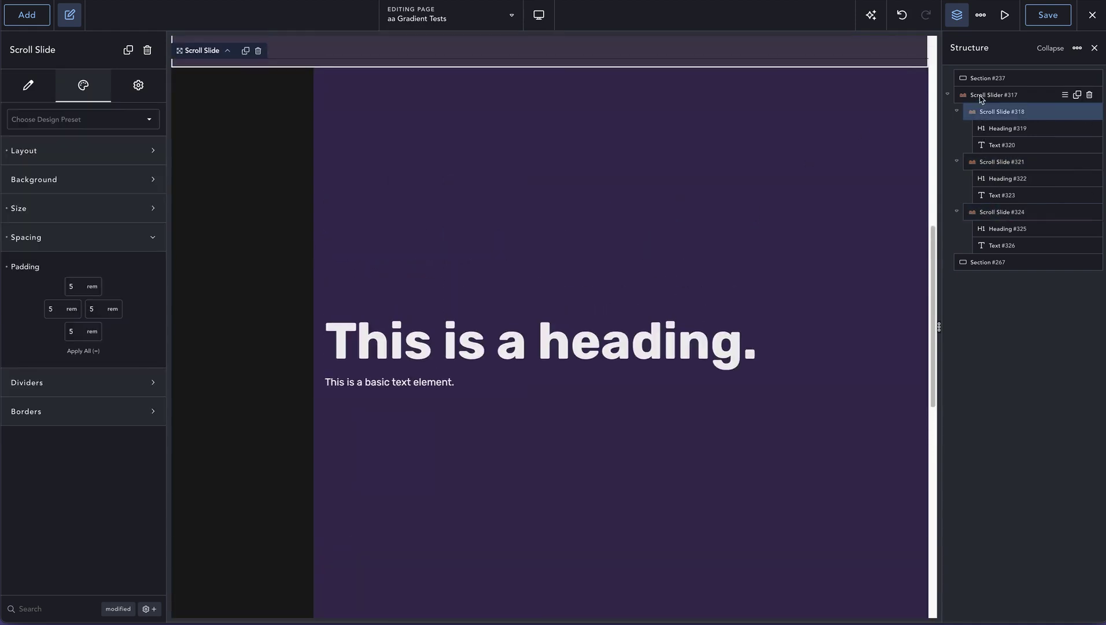
pyautogui.click(982, 94)
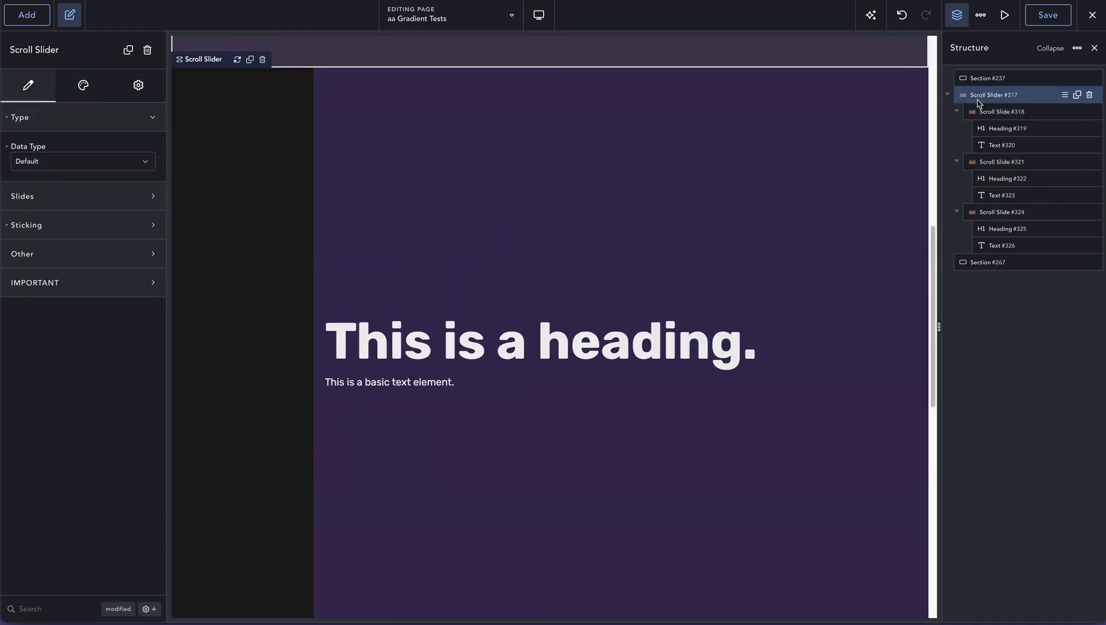
pyautogui.click(1046, 14)
# - Exit to the page's frontend and examine how the slides move while scrolling down
pyautogui.moveTo(1092, 23)
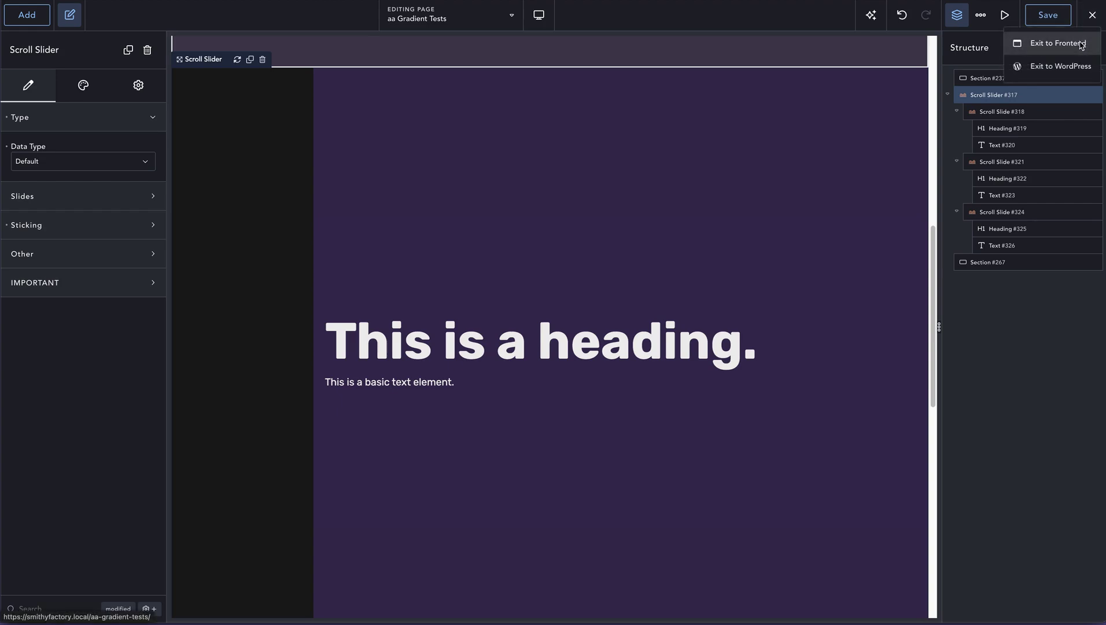
pyautogui.click(1052, 43)
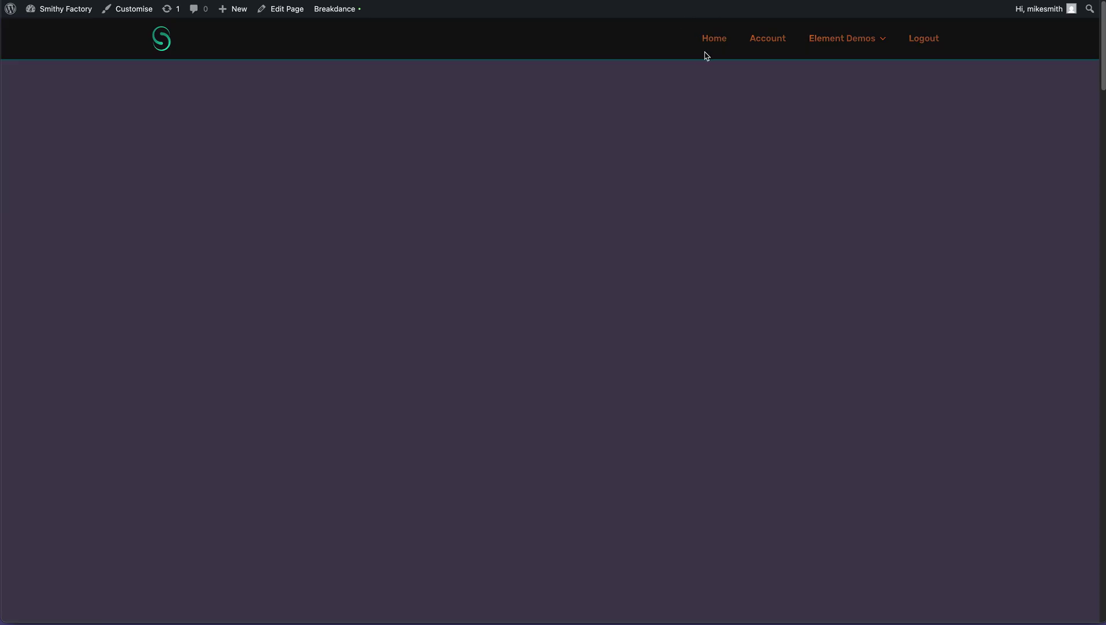
pyautogui.scroll(-8, 711, 58)
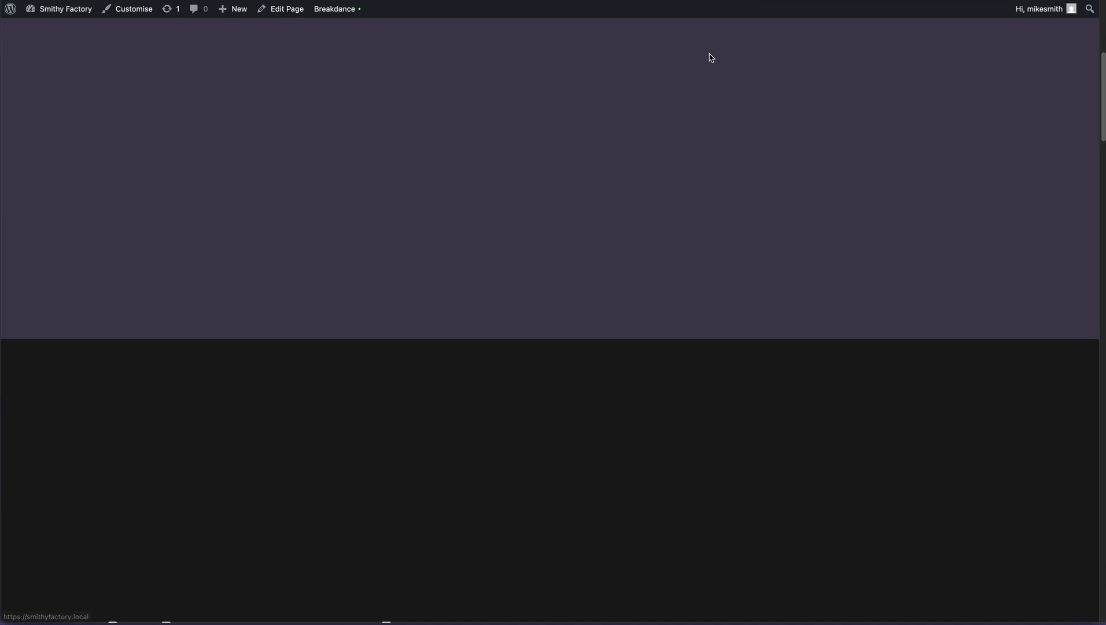
pyautogui.scroll(-5, 711, 58)
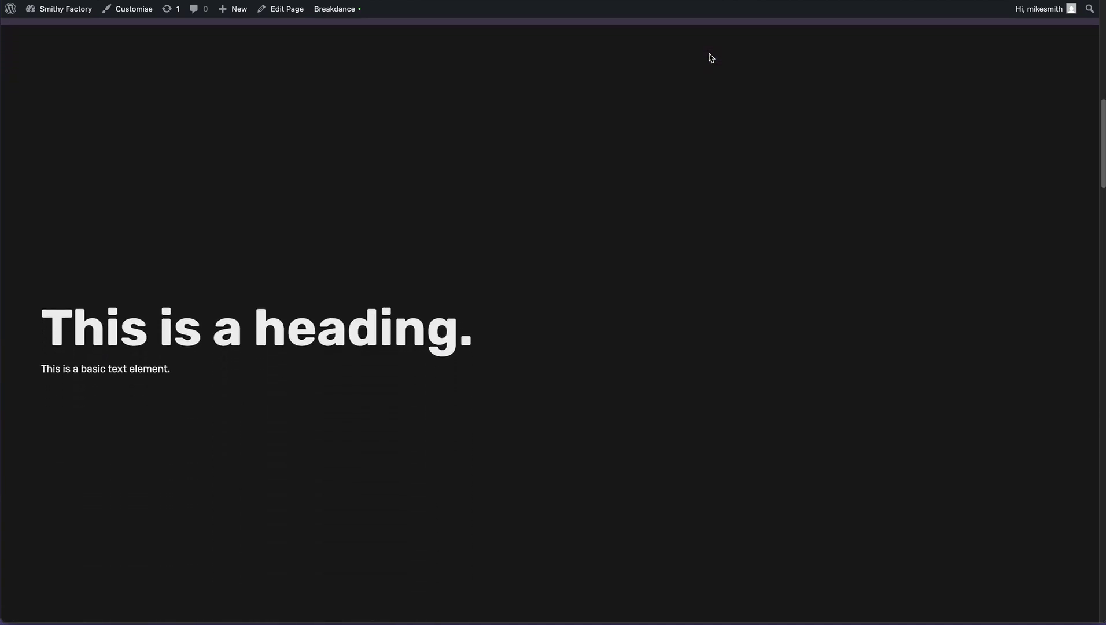
pyautogui.scroll(-10, 711, 57)
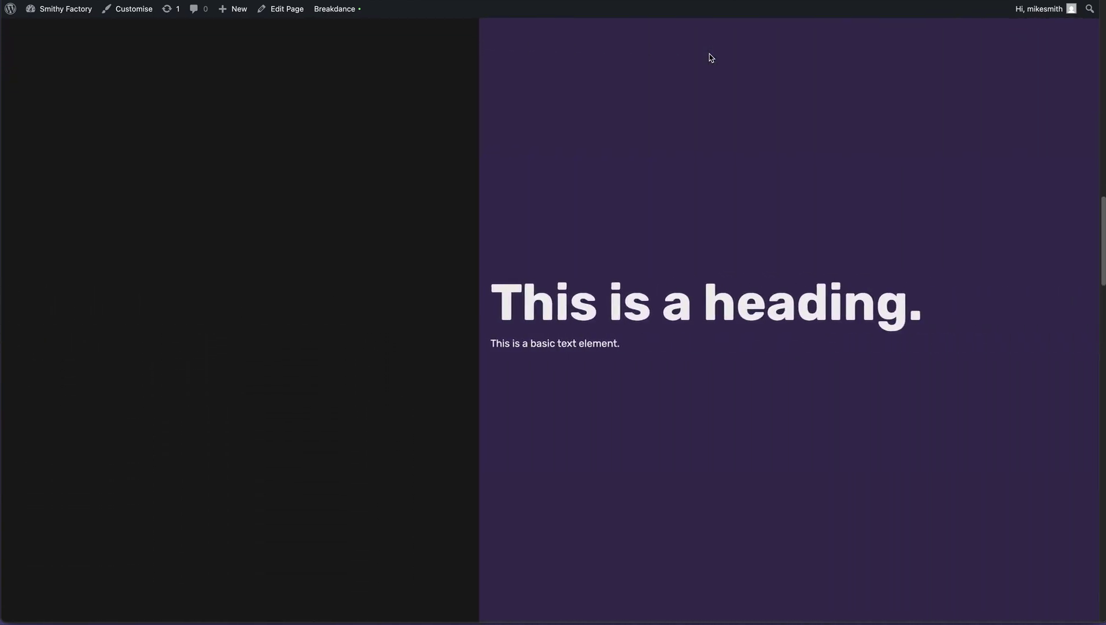
# - Duplicate the second scroll slide inside the Scroll Slider
pyautogui.scroll(-5, 711, 57)
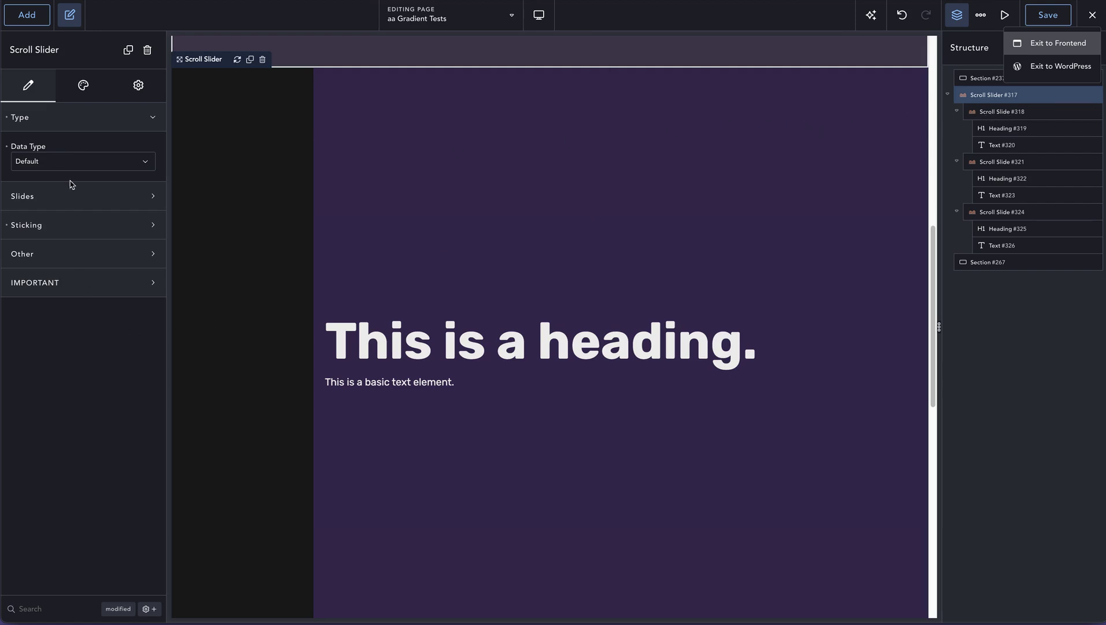
pyautogui.click(56, 197)
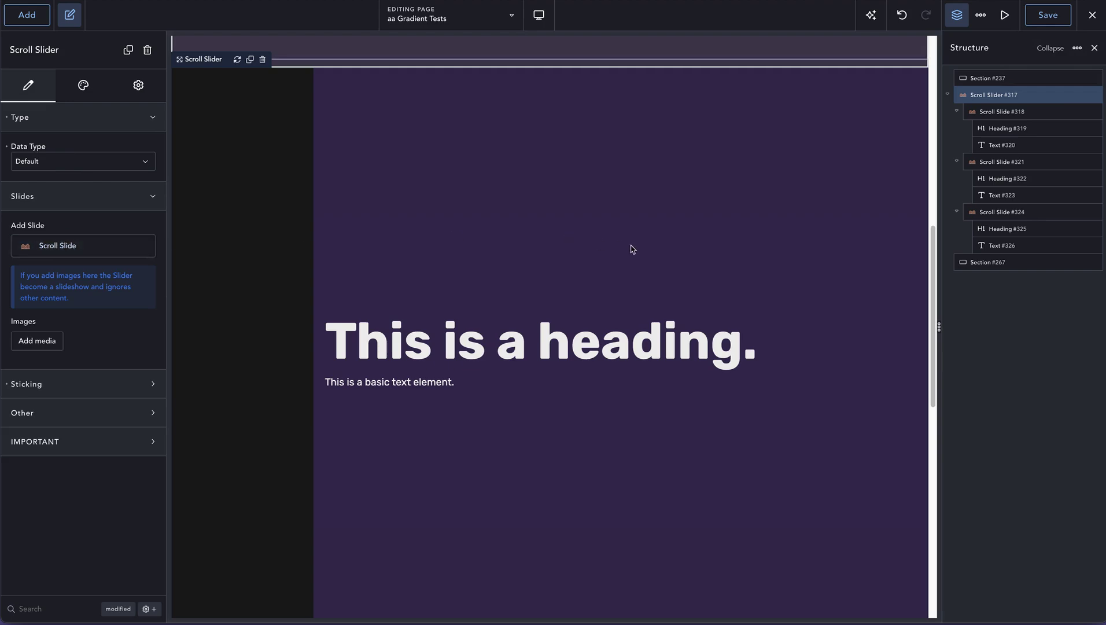
pyautogui.moveTo(1055, 165)
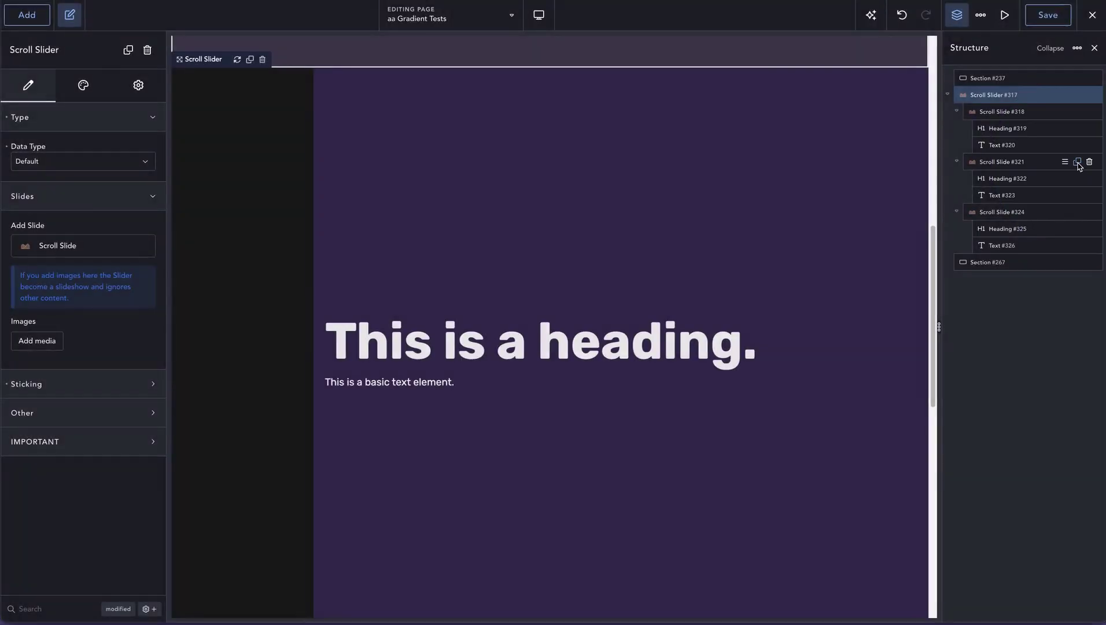
pyautogui.click(1077, 162)
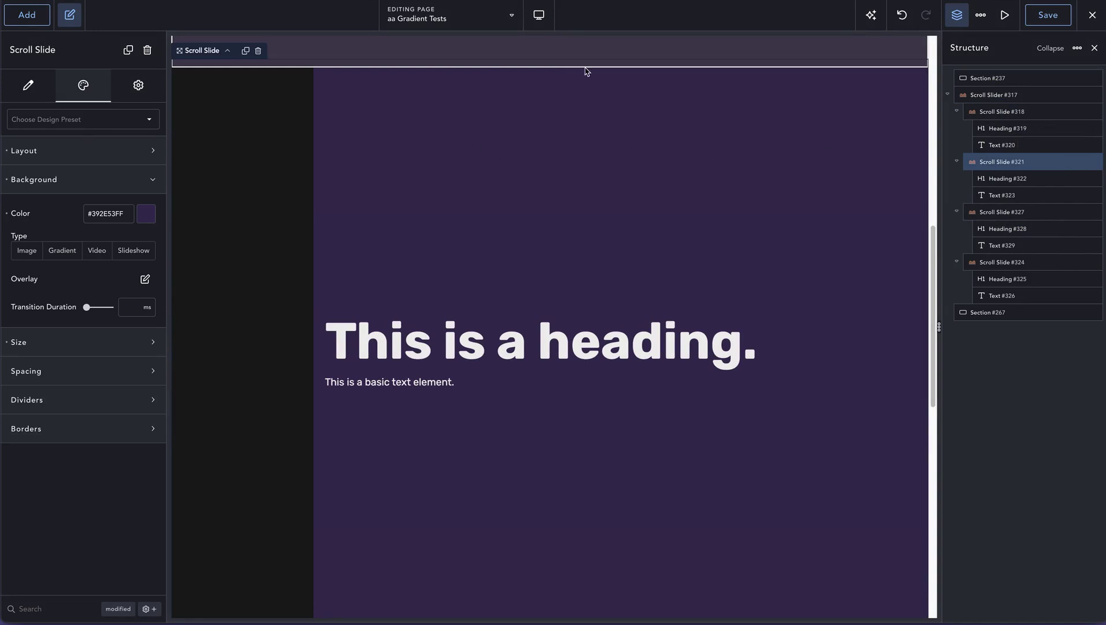
# - Add five consecutive images from the Landscapes media folder to the Scroll Slider, starting with the lake and red dock image
pyautogui.click(996, 95)
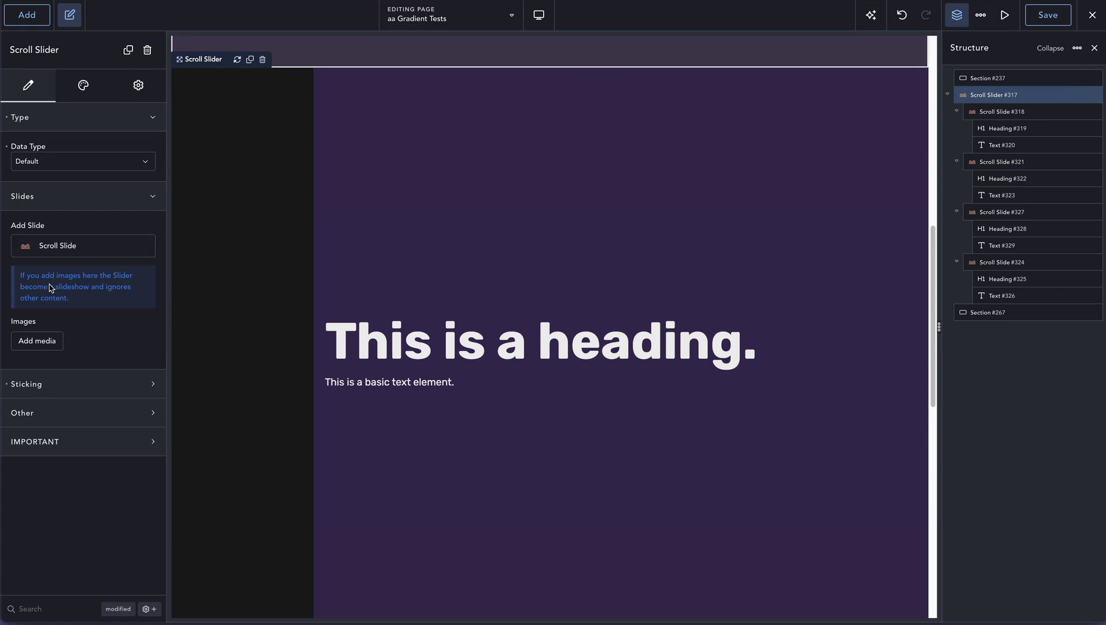
pyautogui.click(37, 342)
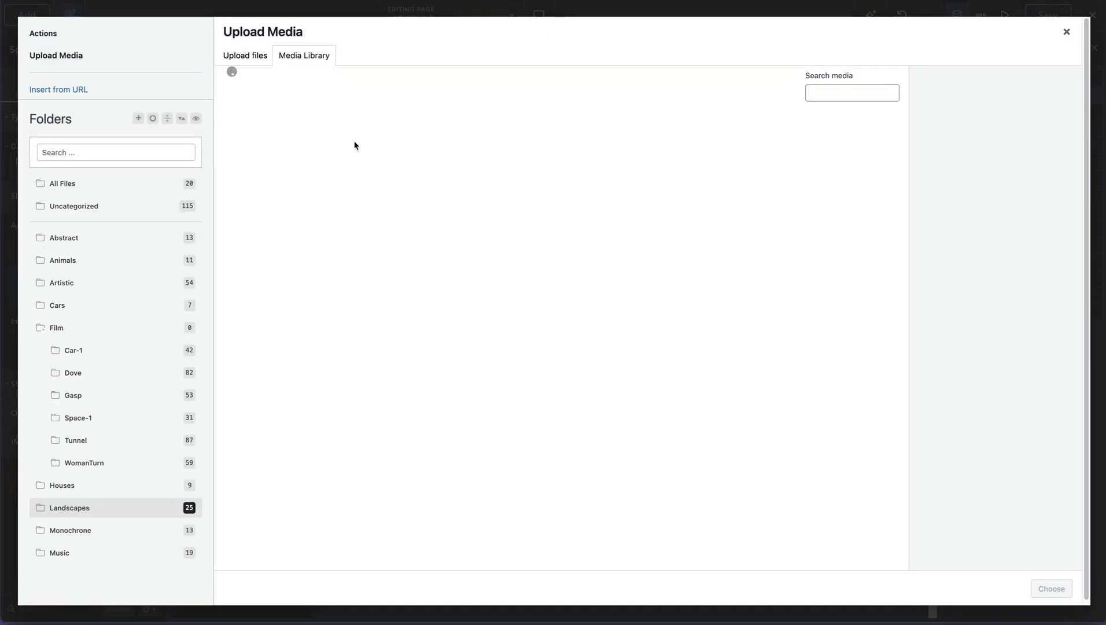
pyautogui.click(277, 150)
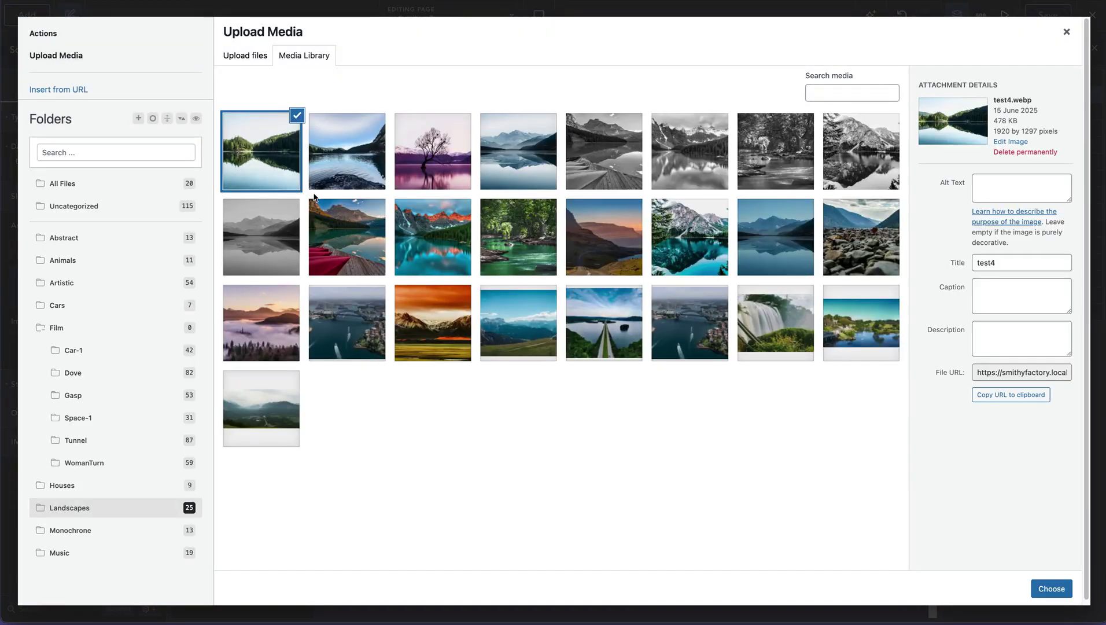
pyautogui.click(347, 237)
pyautogui.keyDown('shift'); pyautogui.click(696, 238); pyautogui.keyUp('shift')
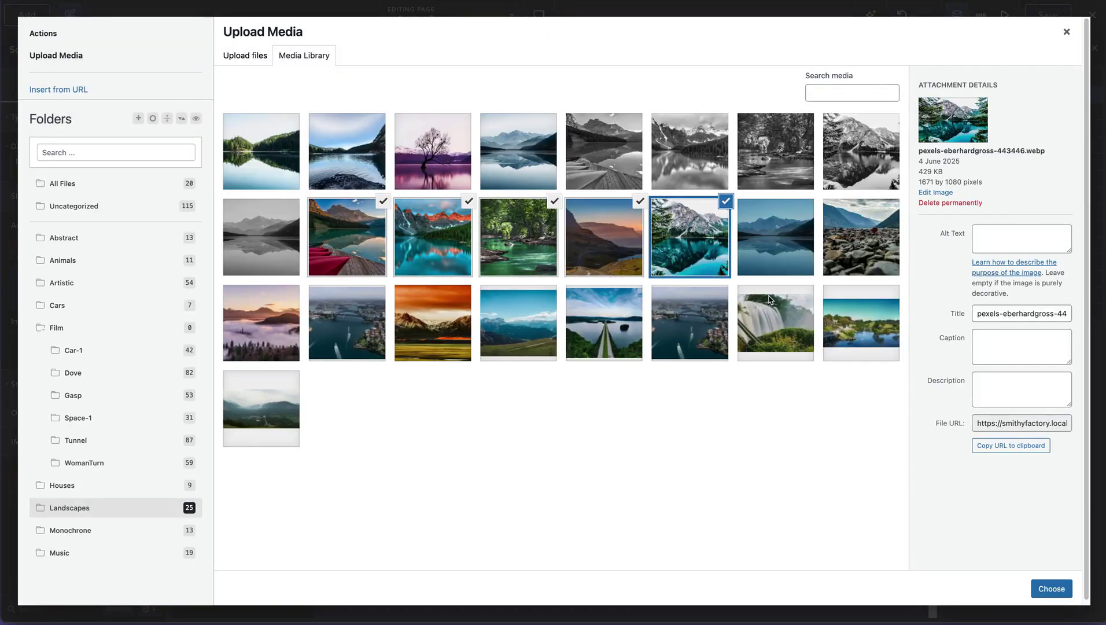
pyautogui.click(1051, 589)
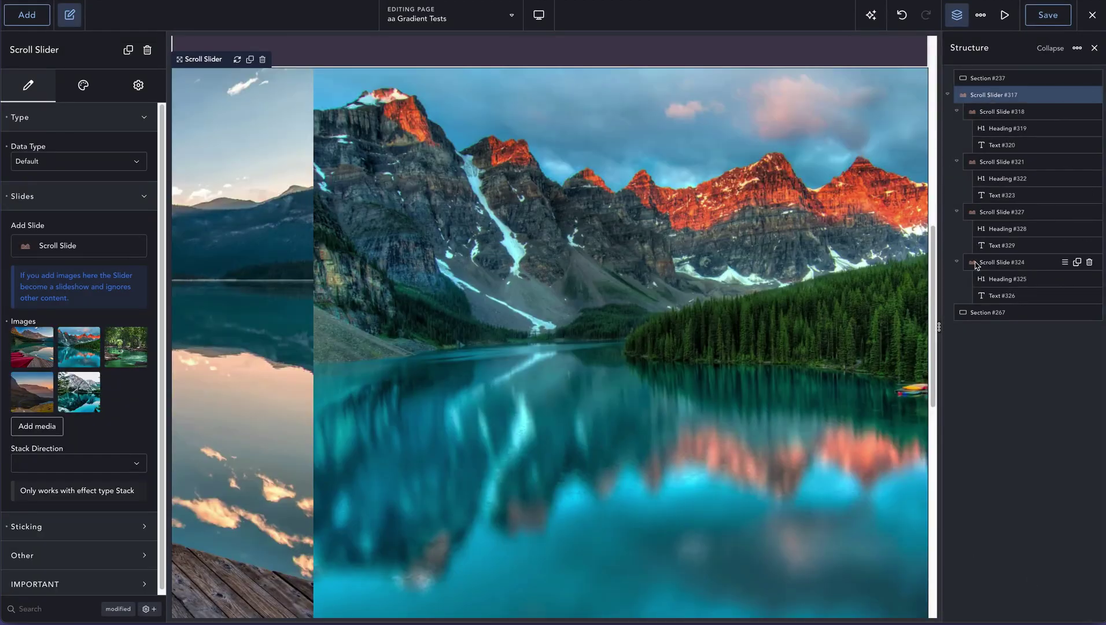
# - Save the page and examine how the image slides scroll on the frontend
pyautogui.moveTo(51, 384)
pyautogui.moveTo(988, 184)
pyautogui.click(1049, 17)
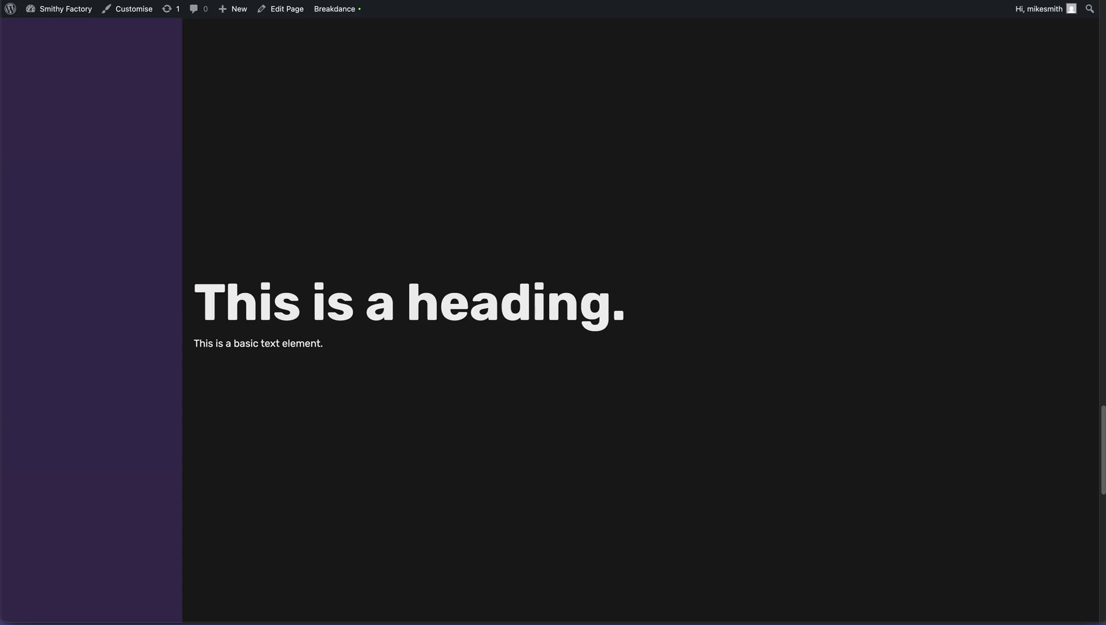
pyautogui.scroll(5, 636, 319)
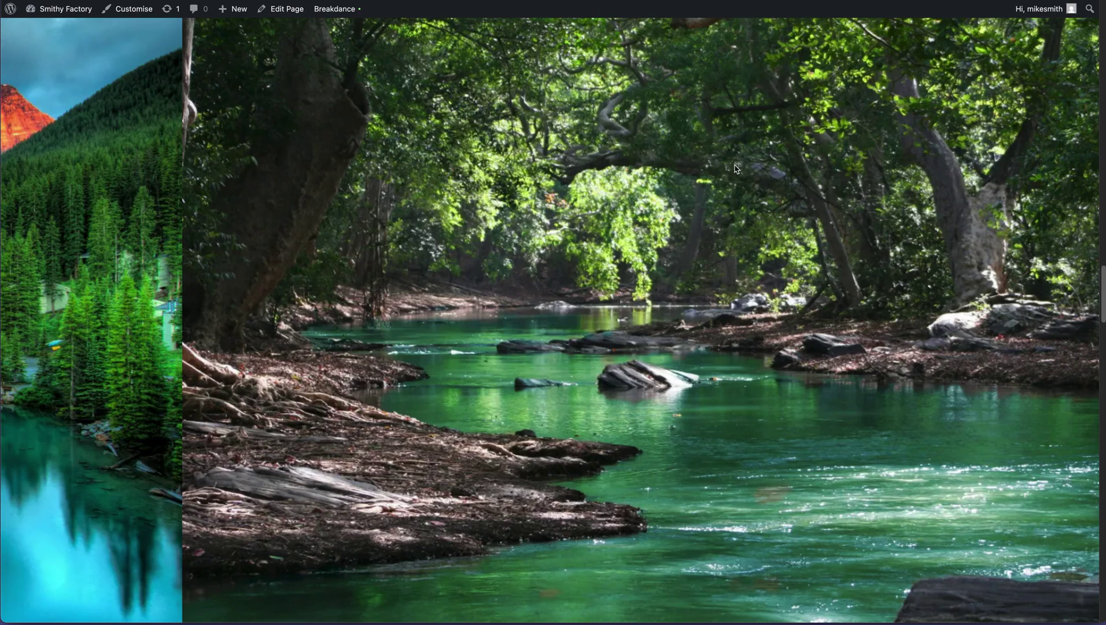
pyautogui.scroll(3, 736, 169)
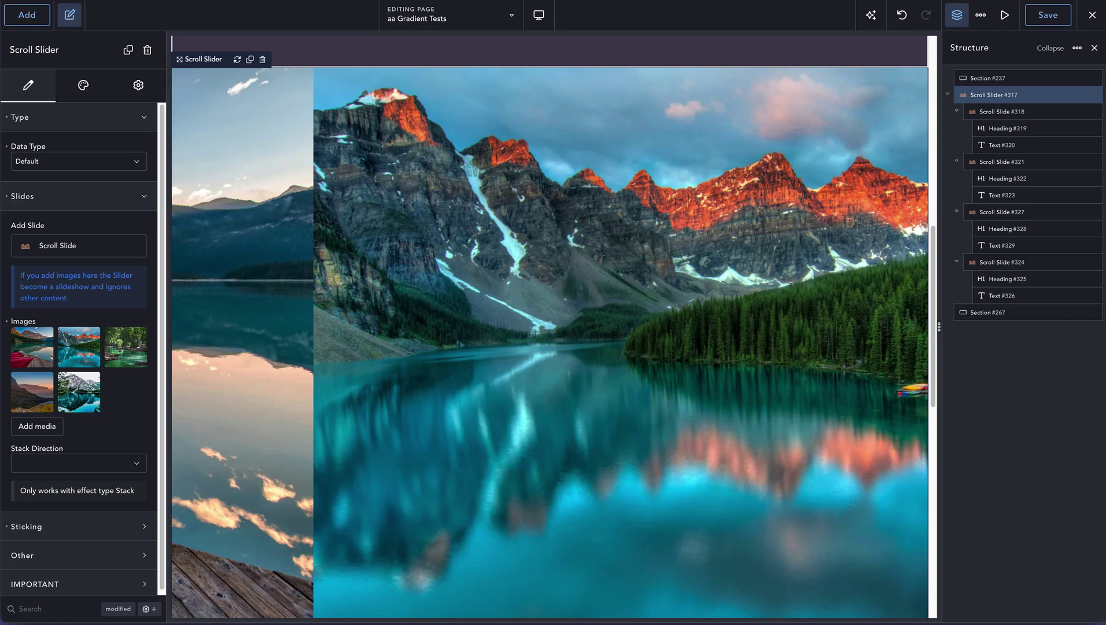
# - Set the stack direction of the Scroll Slider's images to Up
pyautogui.scroll(-1, 93, 315)
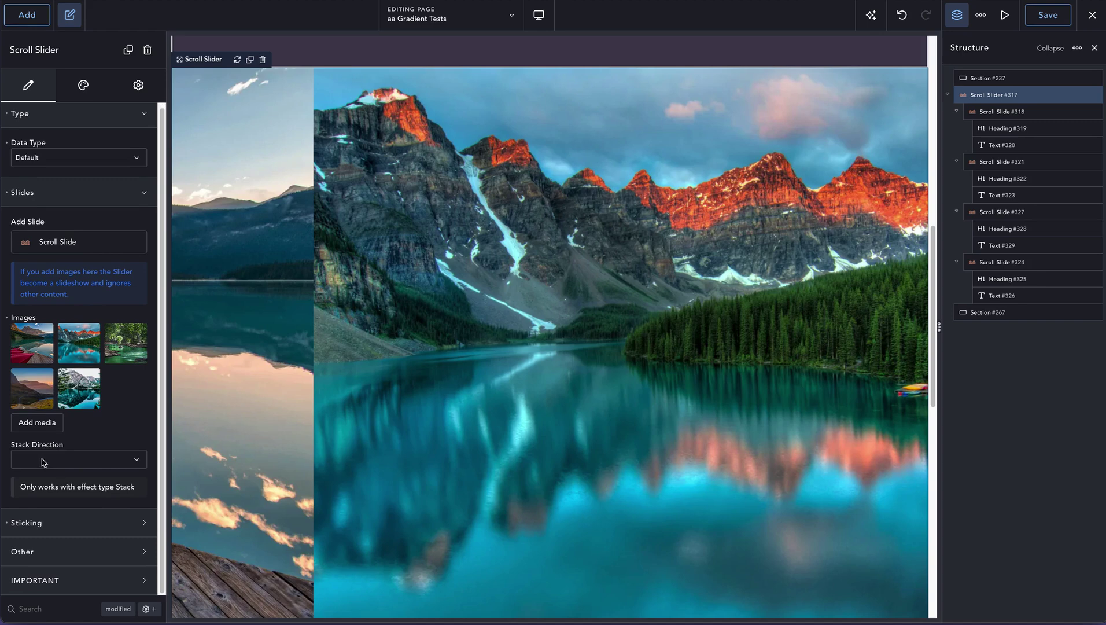
pyautogui.click(138, 463)
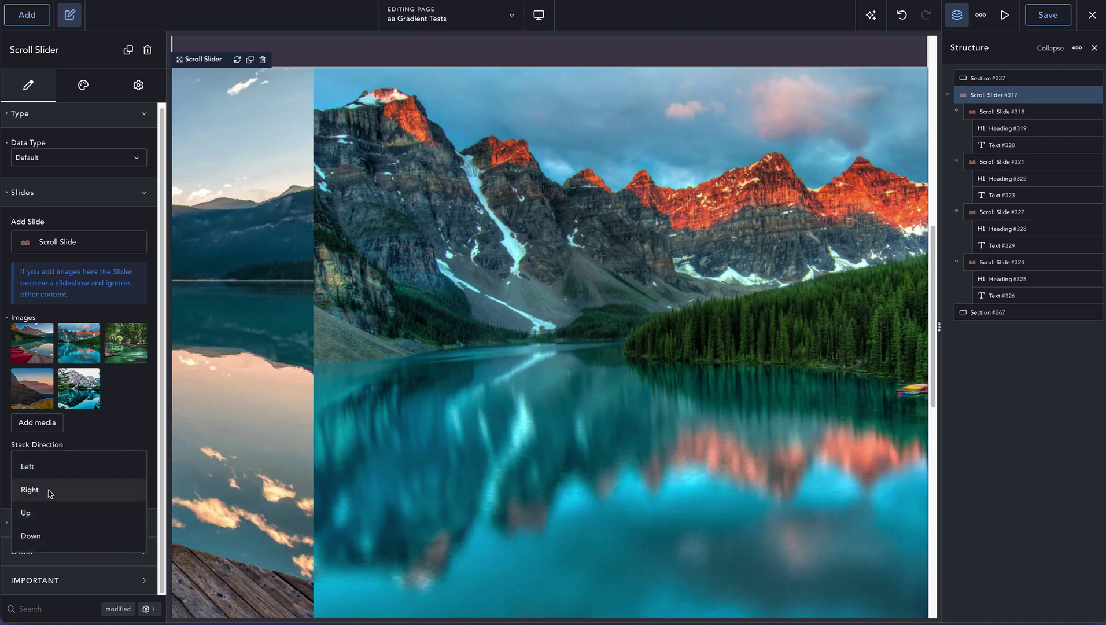
pyautogui.click(25, 512)
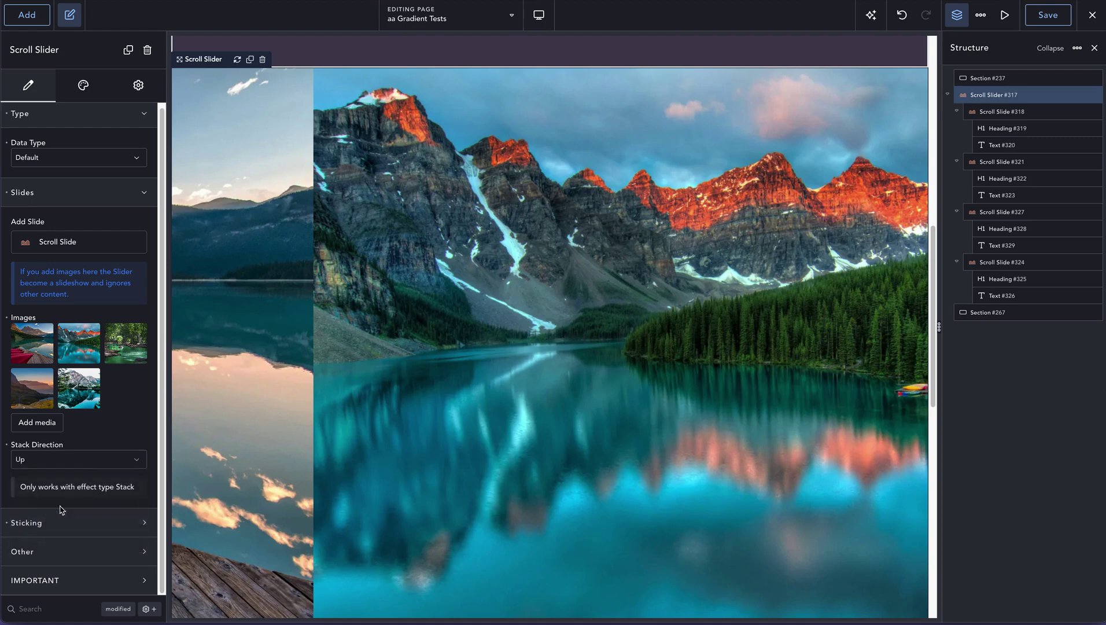
# - Set the Scroll Slider's scroll type to Stack
pyautogui.click(84, 87)
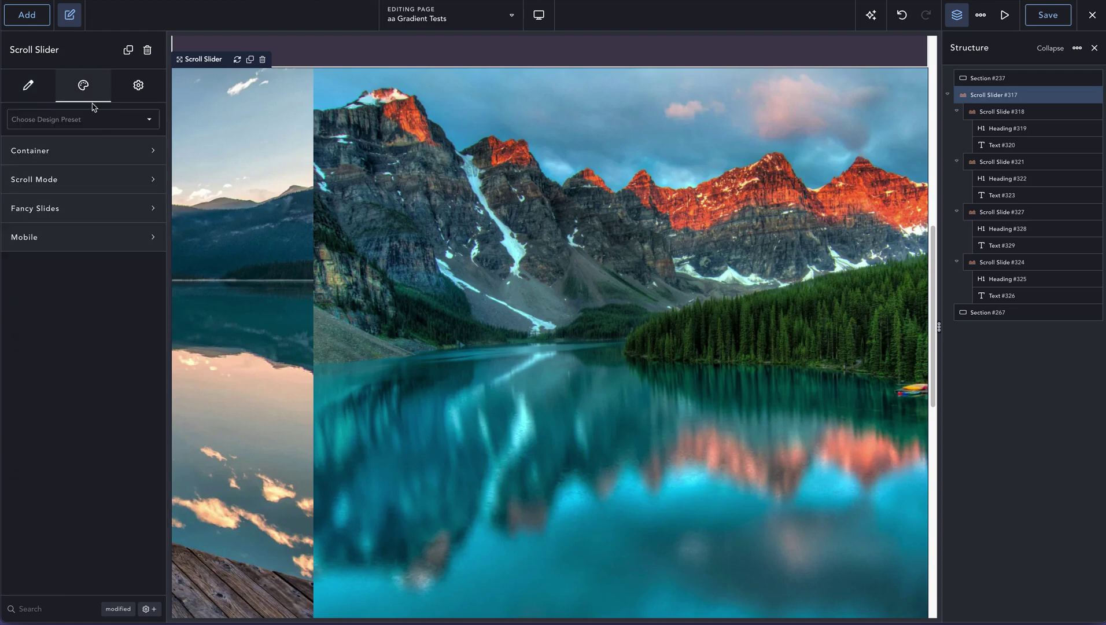
pyautogui.click(109, 180)
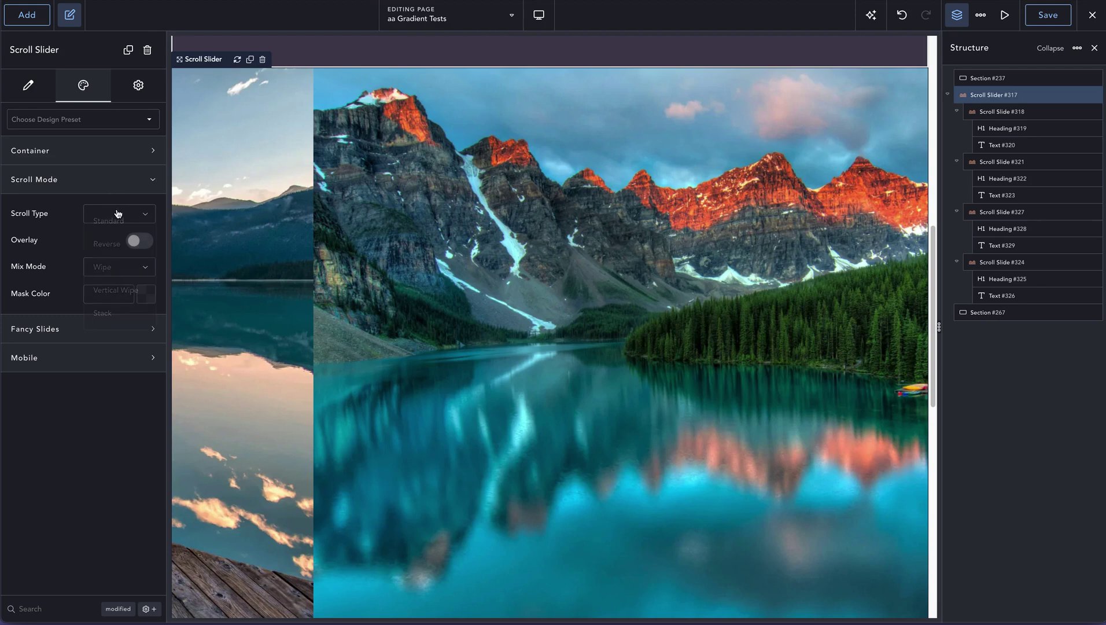
pyautogui.click(116, 214)
pyautogui.click(103, 312)
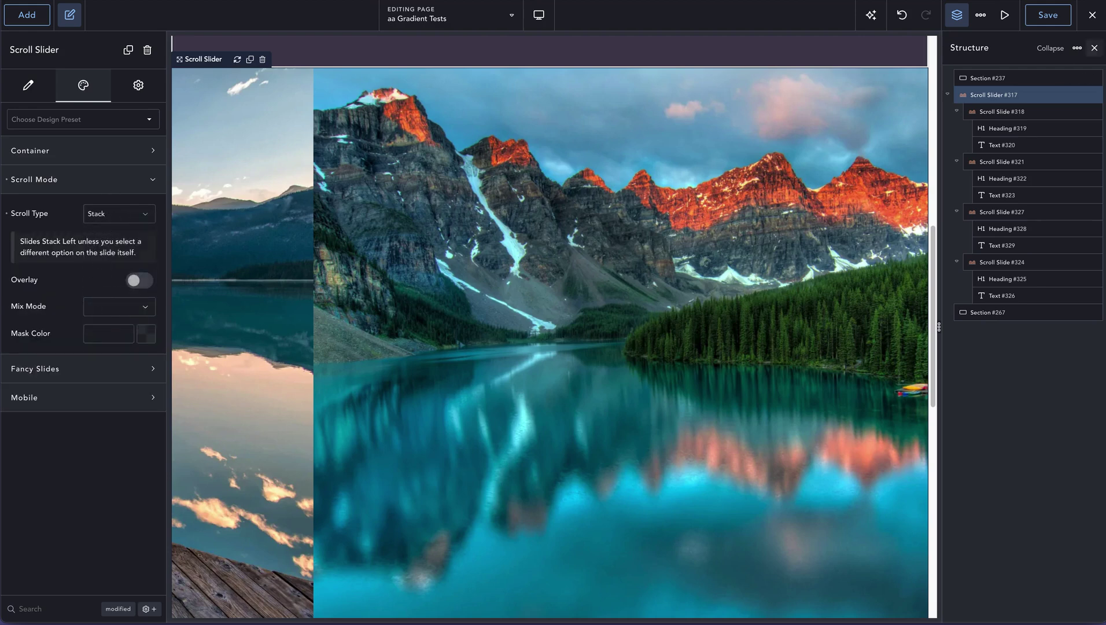
# - Save the page and examine the upward stacking of the image slides on the frontend
pyautogui.click(1047, 16)
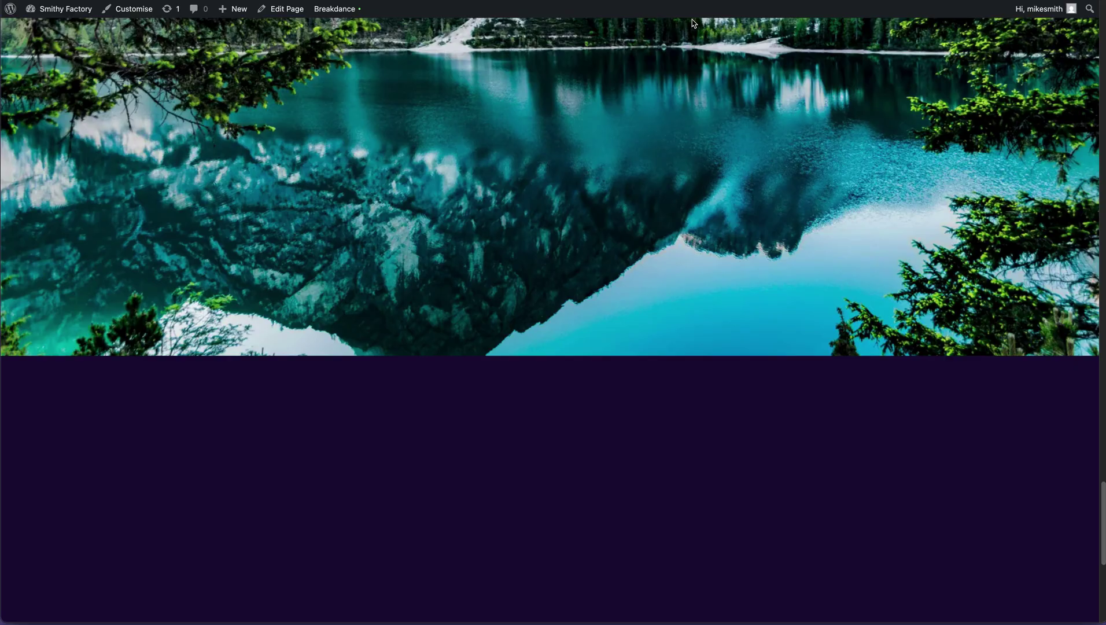
pyautogui.scroll(20, 695, 24)
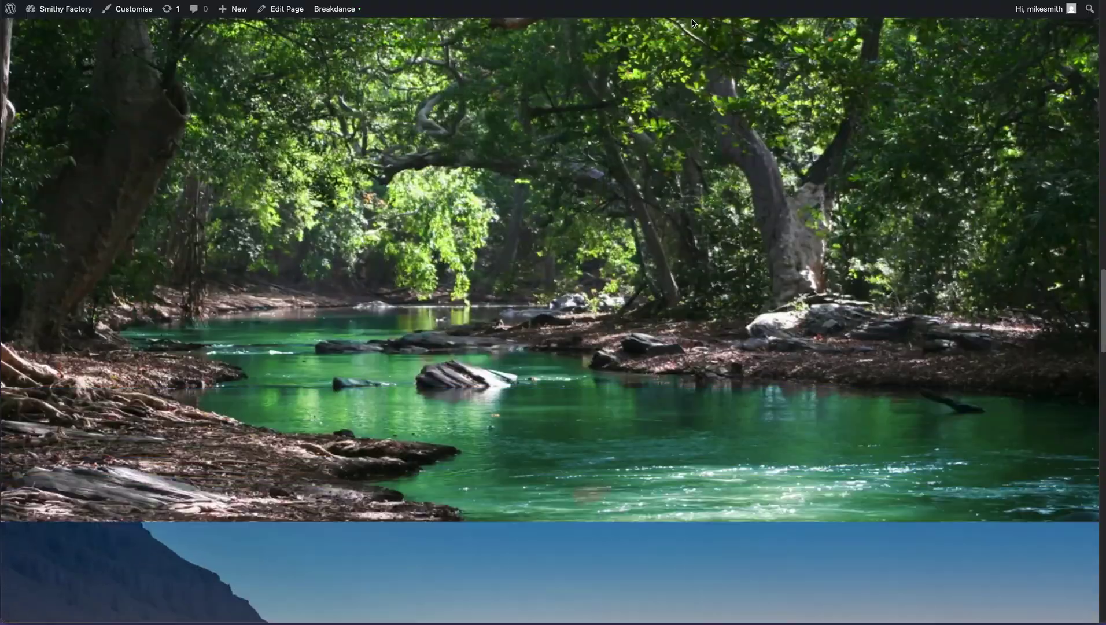
pyautogui.scroll(15, 695, 23)
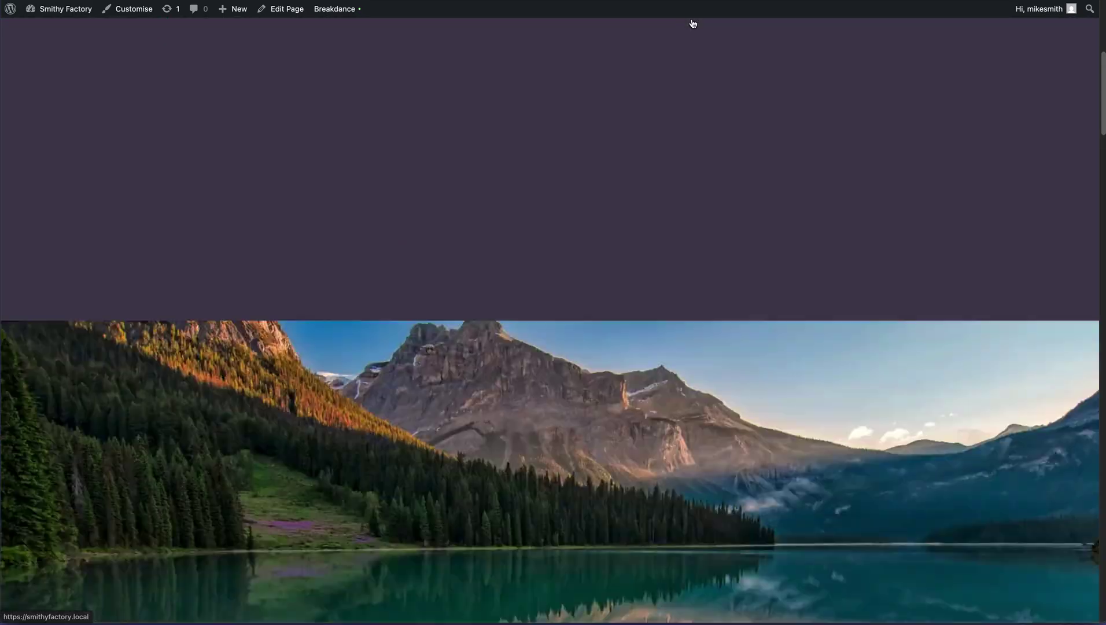
pyautogui.scroll(-10, 693, 24)
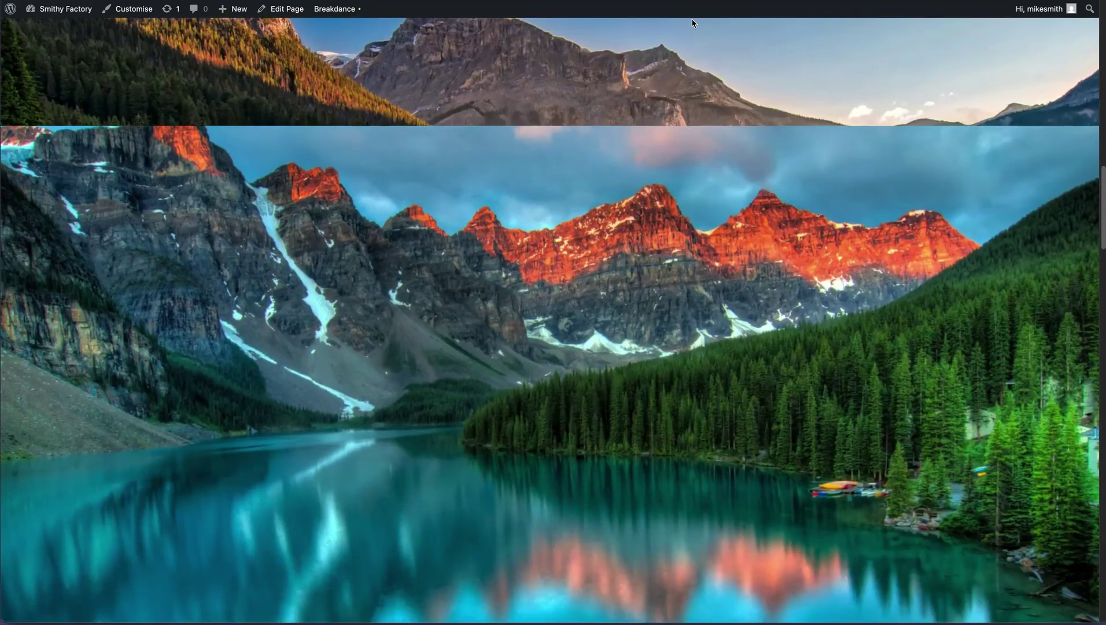
pyautogui.scroll(-15, 693, 23)
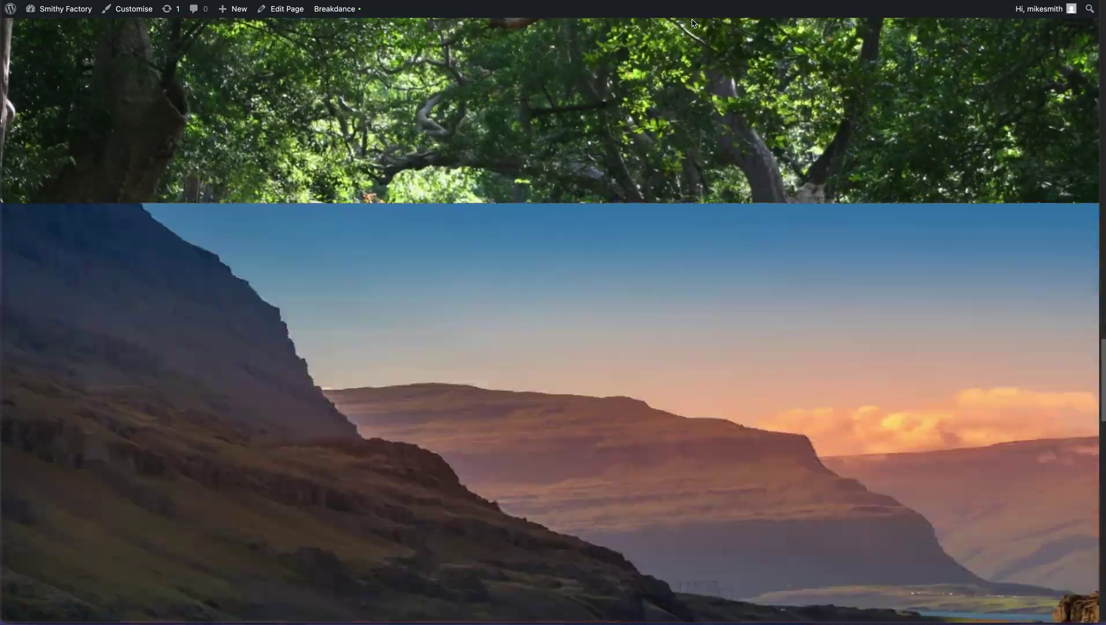
pyautogui.scroll(-3, 693, 23)
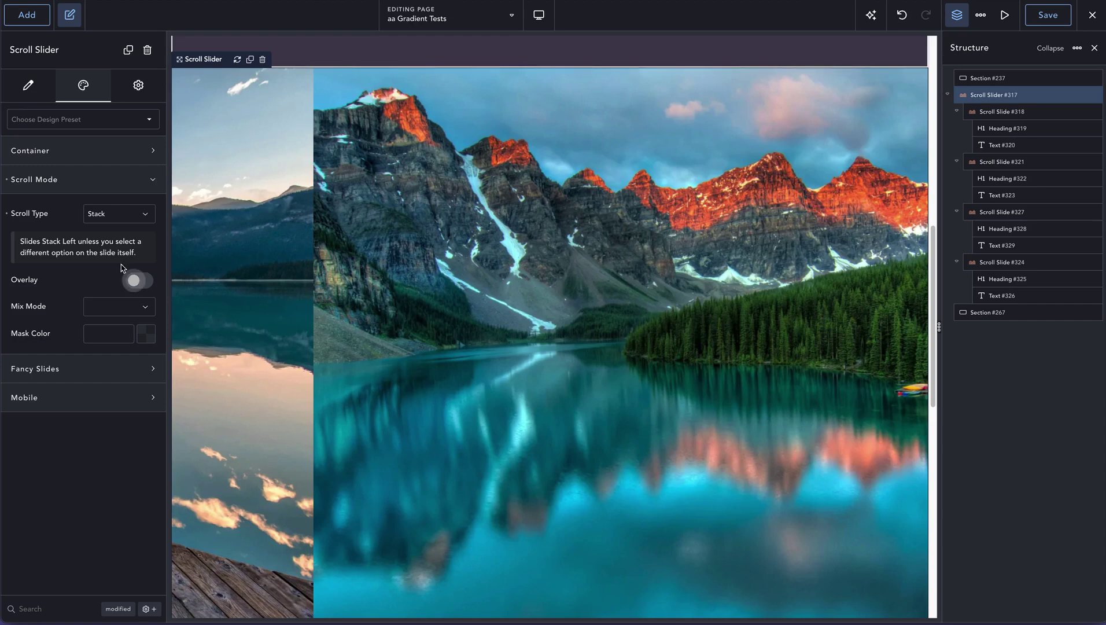
# - Change the stack direction of the Scroll Slider's images to Down
pyautogui.click(47, 98)
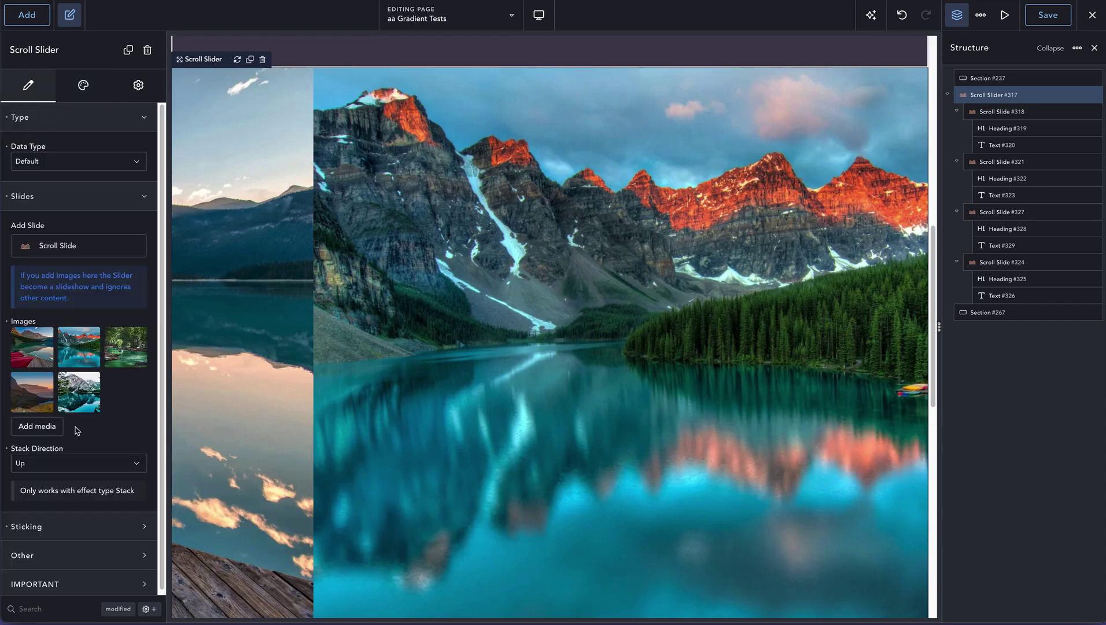
pyautogui.click(71, 463)
pyautogui.click(60, 541)
# - Save the page and examine the downward stacking on the frontend, scrolling through all image slides in both directions
pyautogui.click(1042, 16)
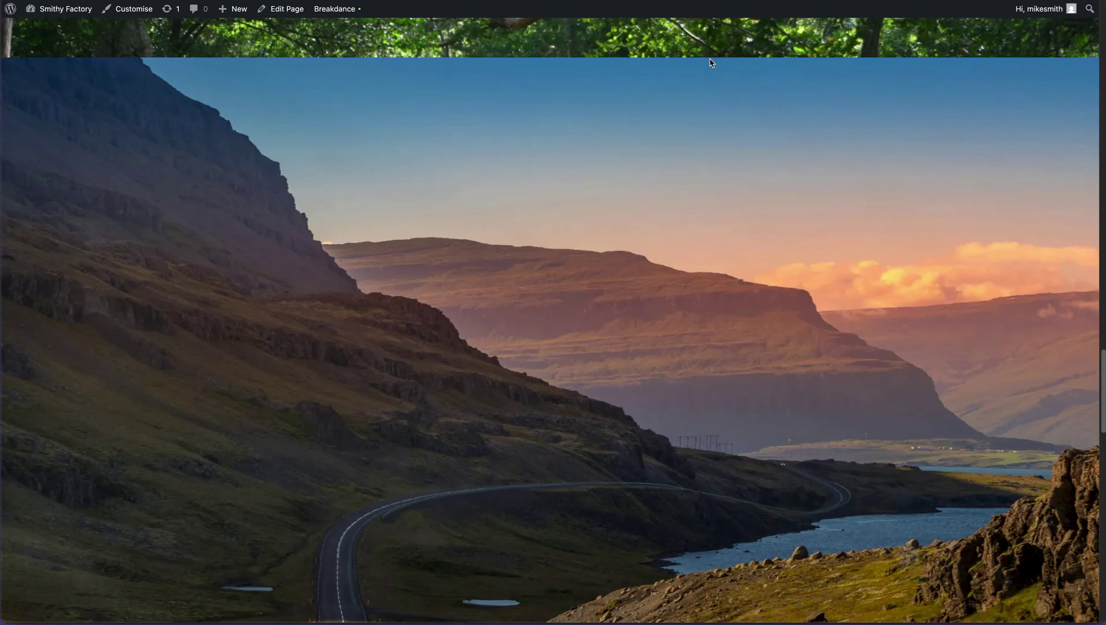
pyautogui.scroll(-2, 712, 62)
pyautogui.scroll(-5, 711, 62)
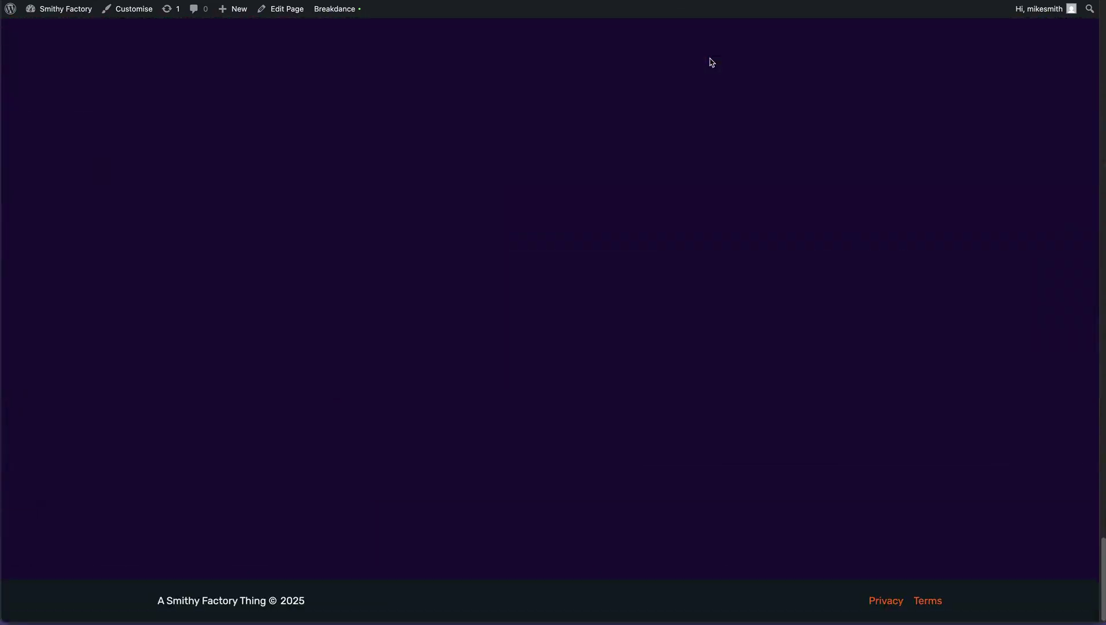
pyautogui.scroll(10, 711, 62)
pyautogui.scroll(10, 711, 62)
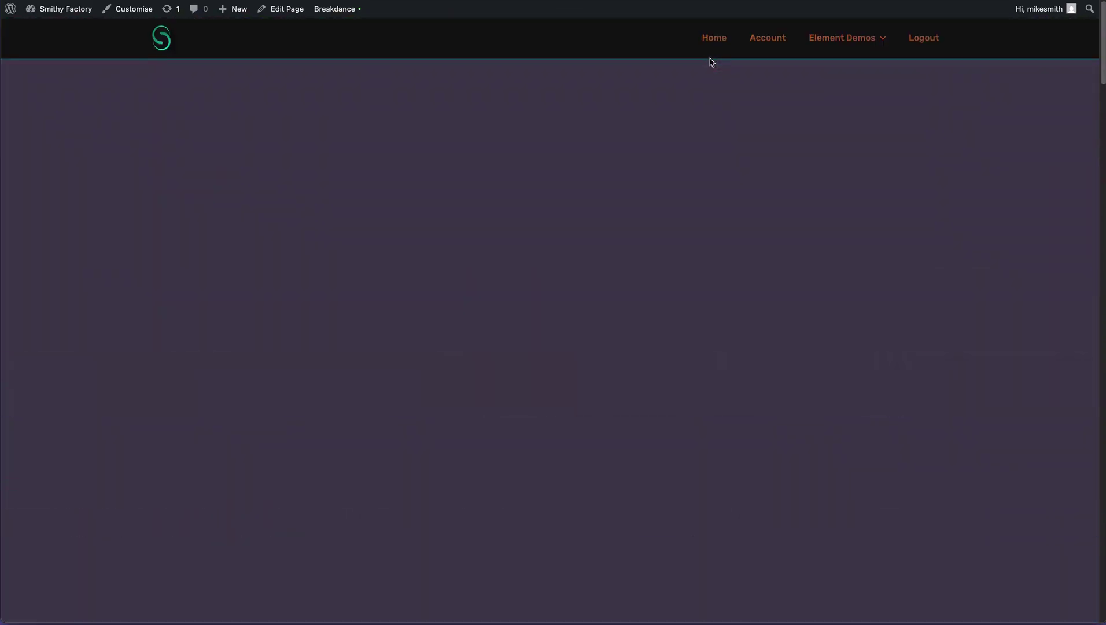
pyautogui.scroll(-8, 712, 63)
pyautogui.scroll(3, 711, 62)
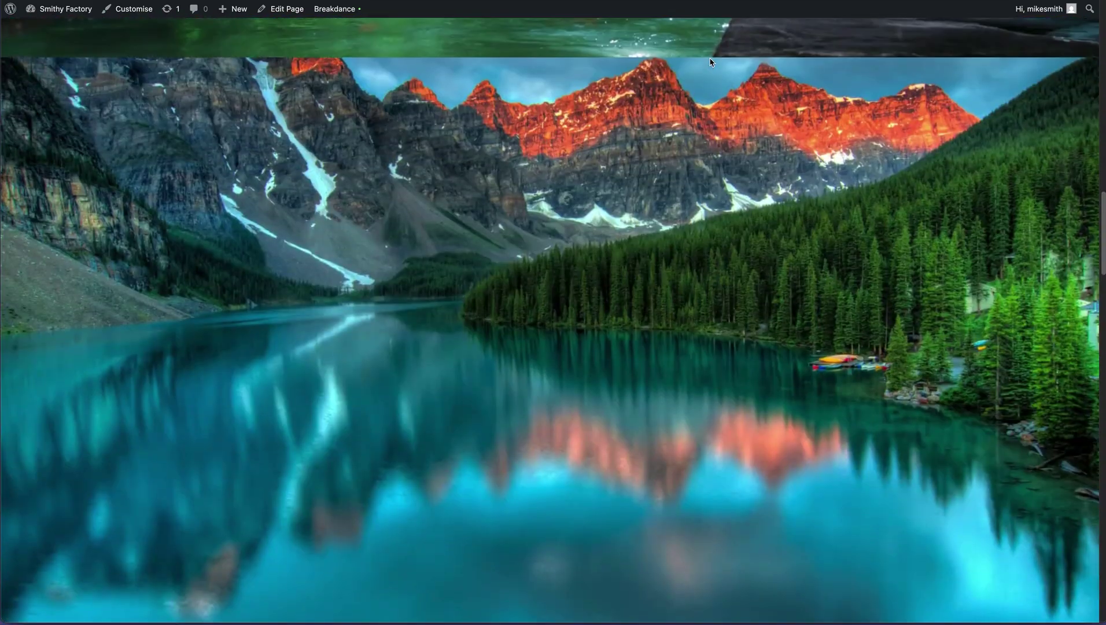
pyautogui.scroll(-10, 711, 63)
pyautogui.scroll(-5, 712, 62)
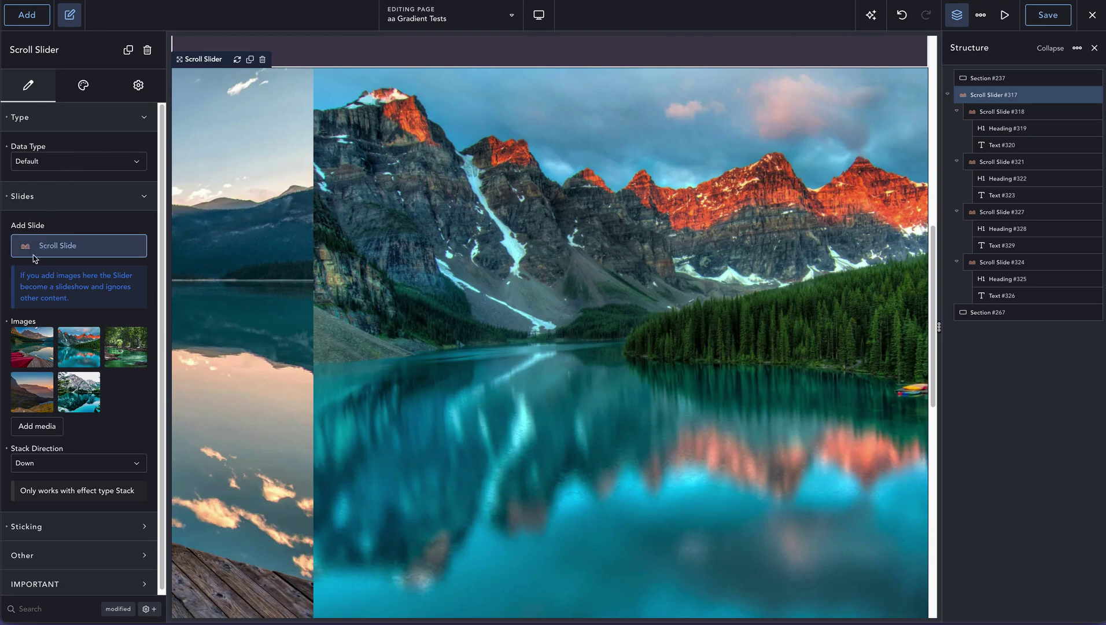
# - Clear all images from the Scroll Slider so it uses the scroll slides' own content
pyautogui.moveTo(26, 345)
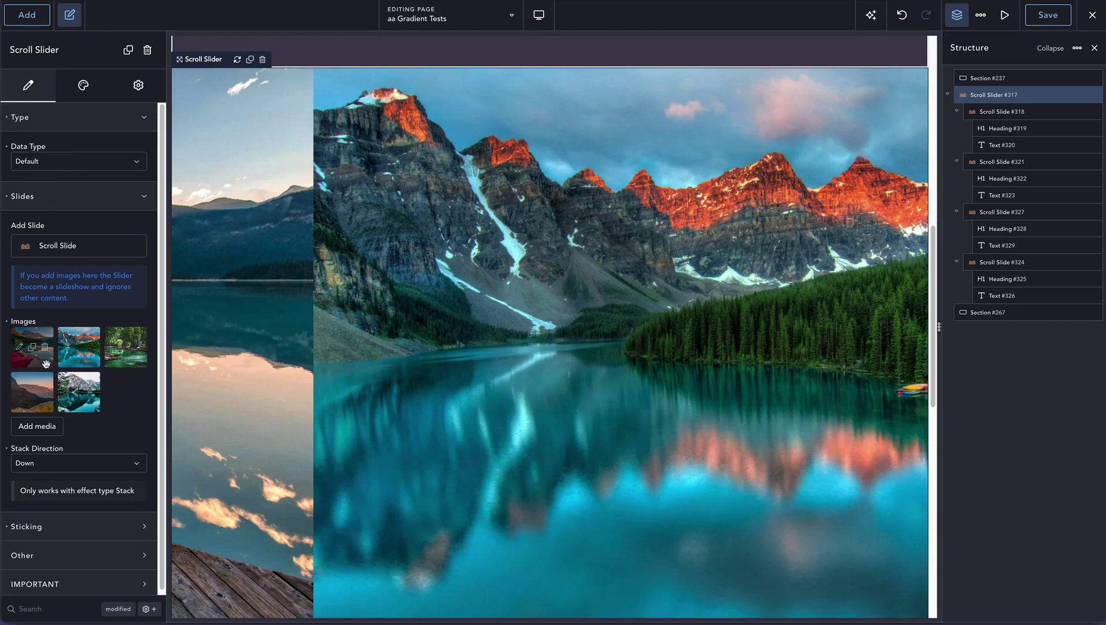
pyautogui.click(8, 323)
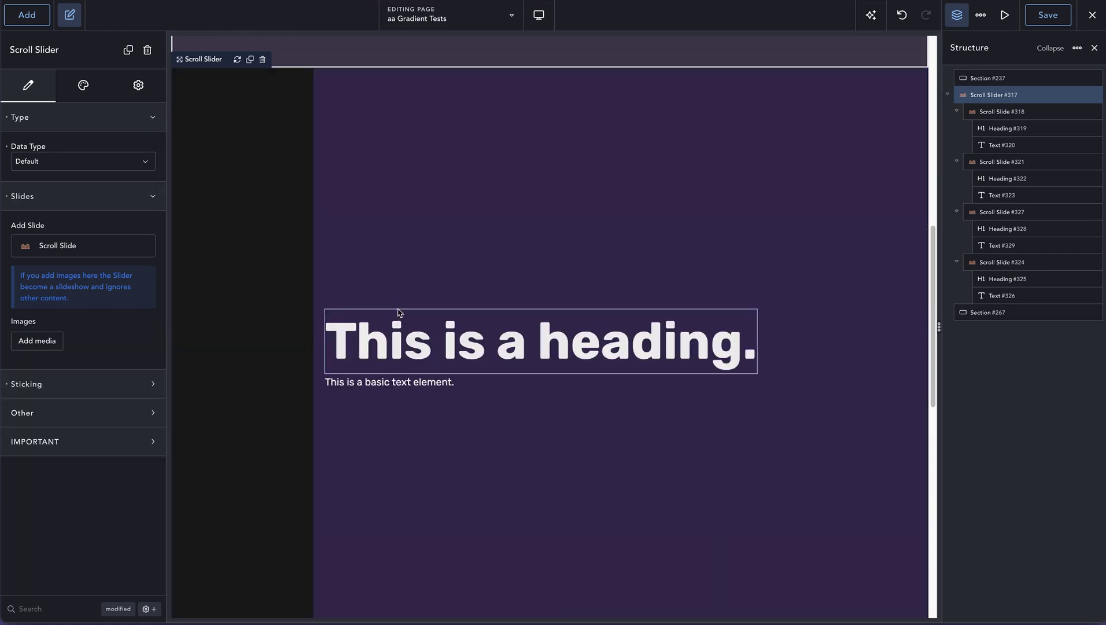
# - Set the background color of the third scroll slide to green #2E5330FF and save the page
pyautogui.click(993, 214)
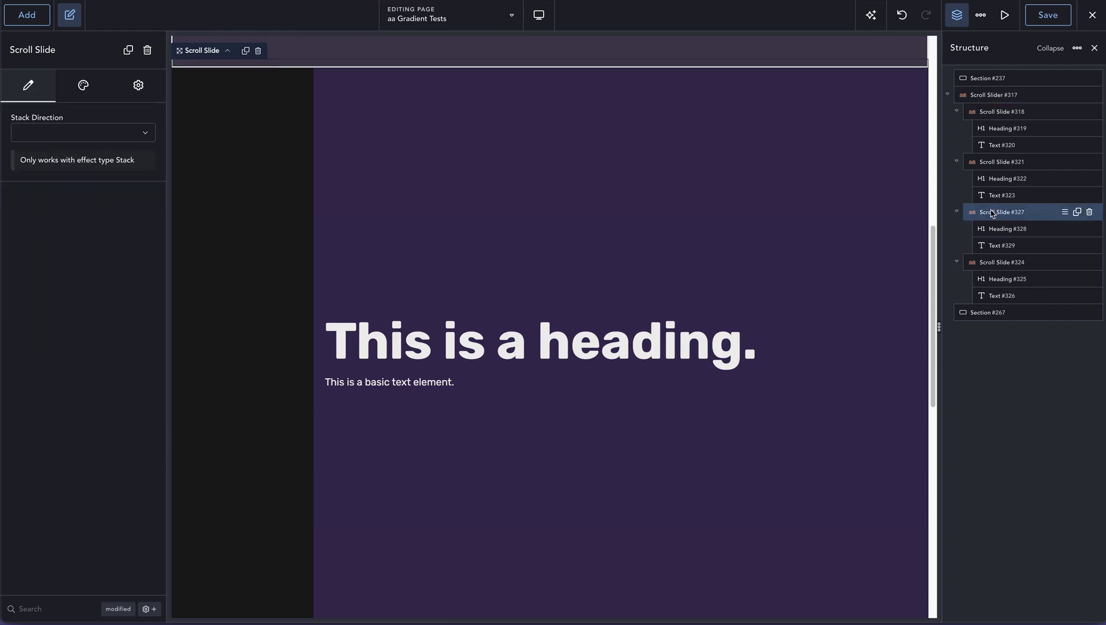
pyautogui.click(89, 92)
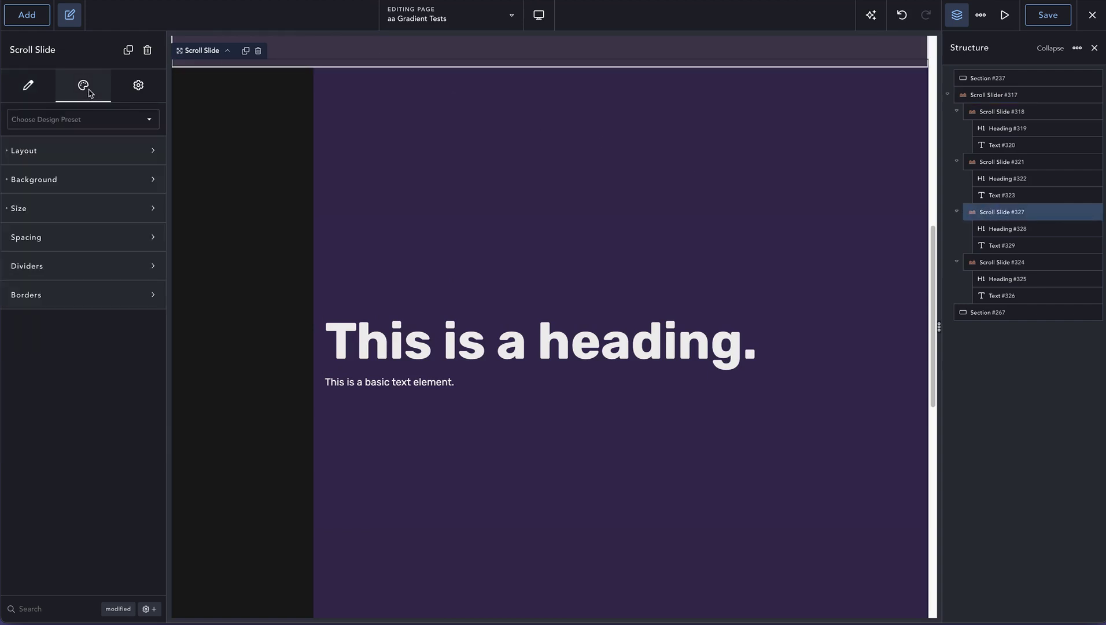
pyautogui.click(97, 182)
pyautogui.click(147, 214)
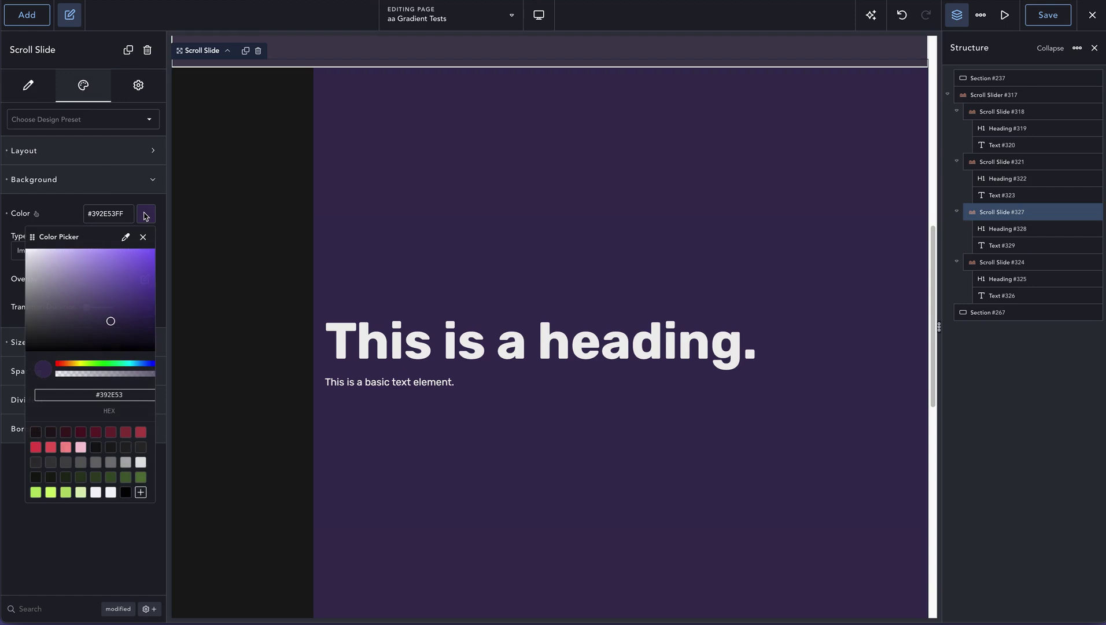
pyautogui.moveTo(67, 365); pyautogui.dragTo(107, 367)
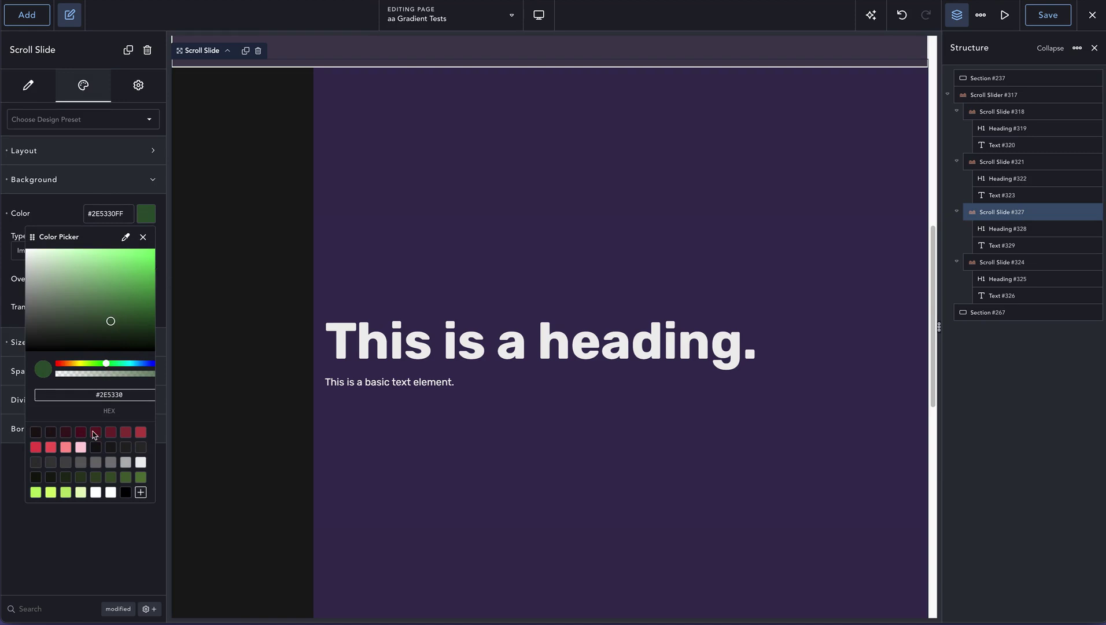
pyautogui.click(63, 210)
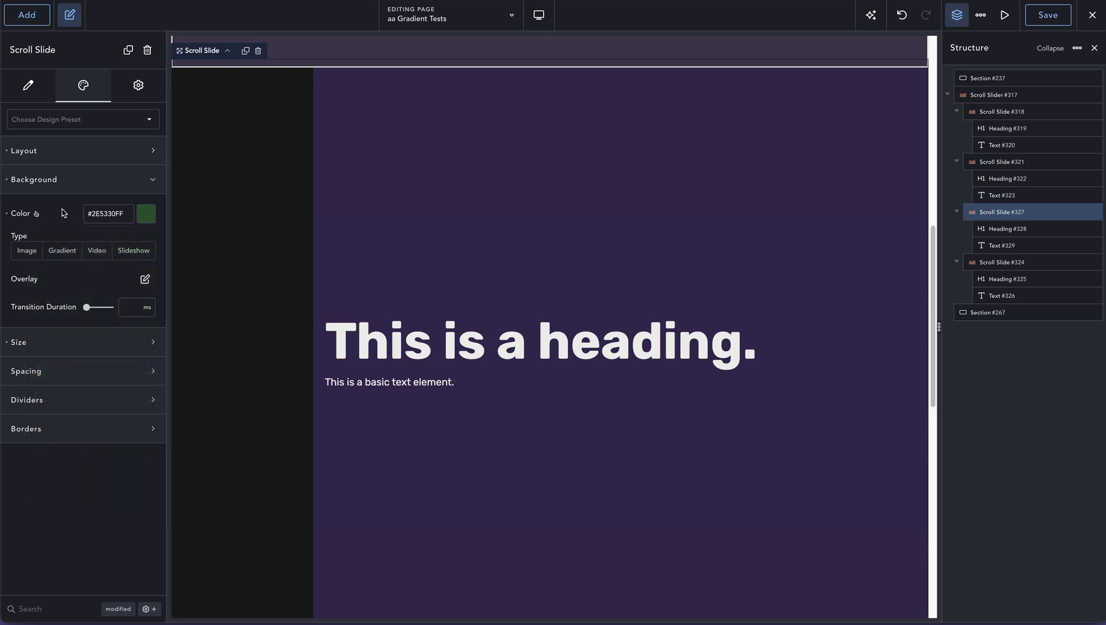
pyautogui.click(1040, 18)
pyautogui.click(51, 100)
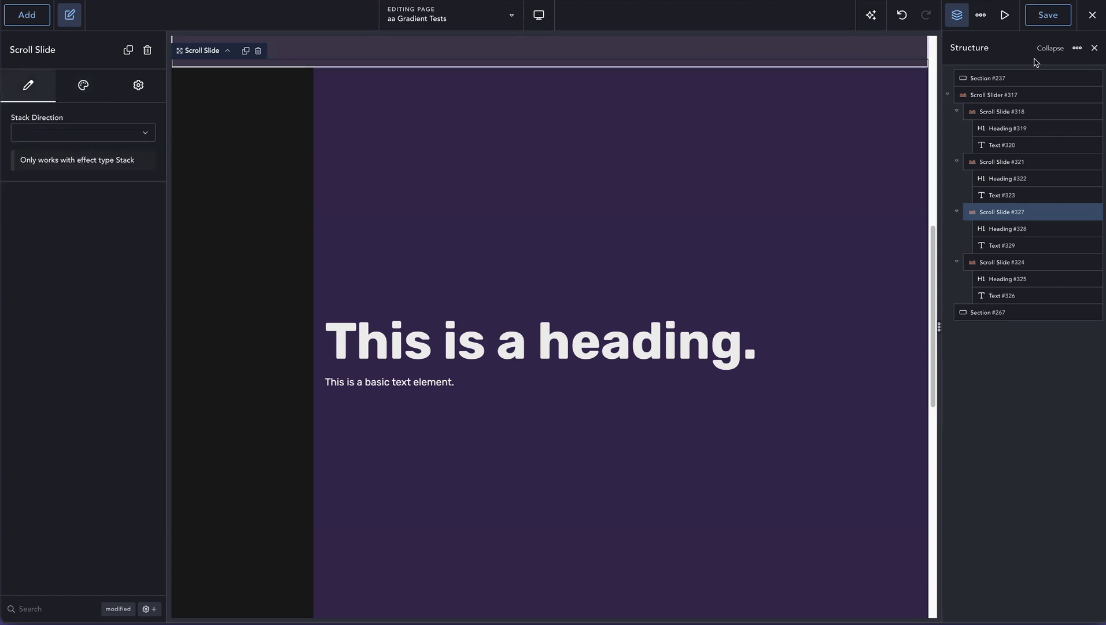
# - Open the Scroll Slider's Sticking settings and examine where the slider meets the sections above and below it
pyautogui.click(991, 96)
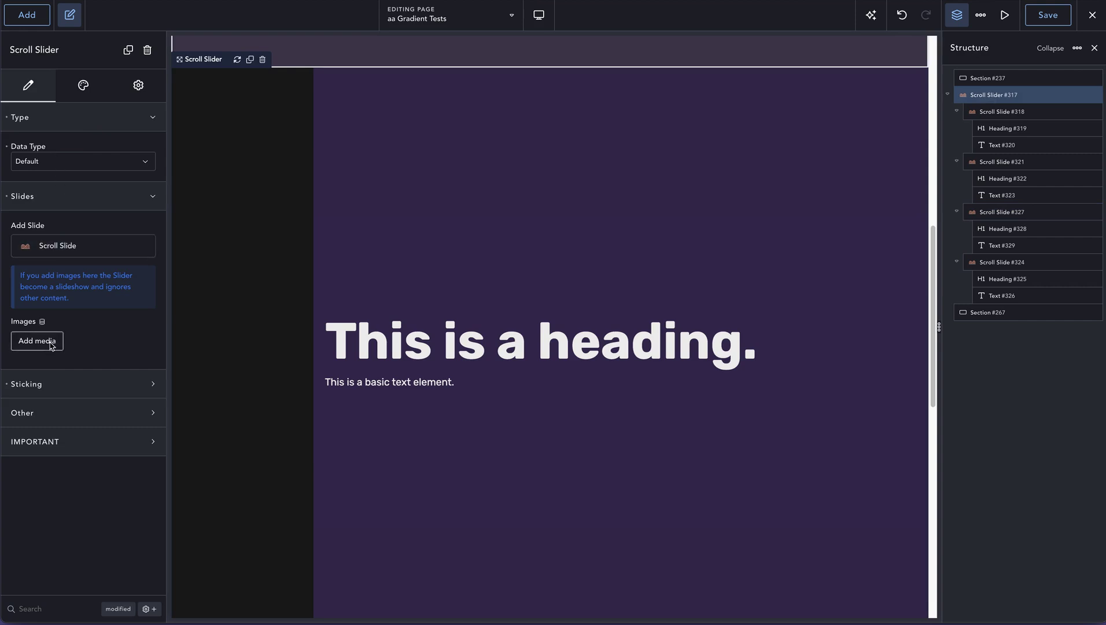
pyautogui.click(69, 384)
pyautogui.scroll(-2, 95, 373)
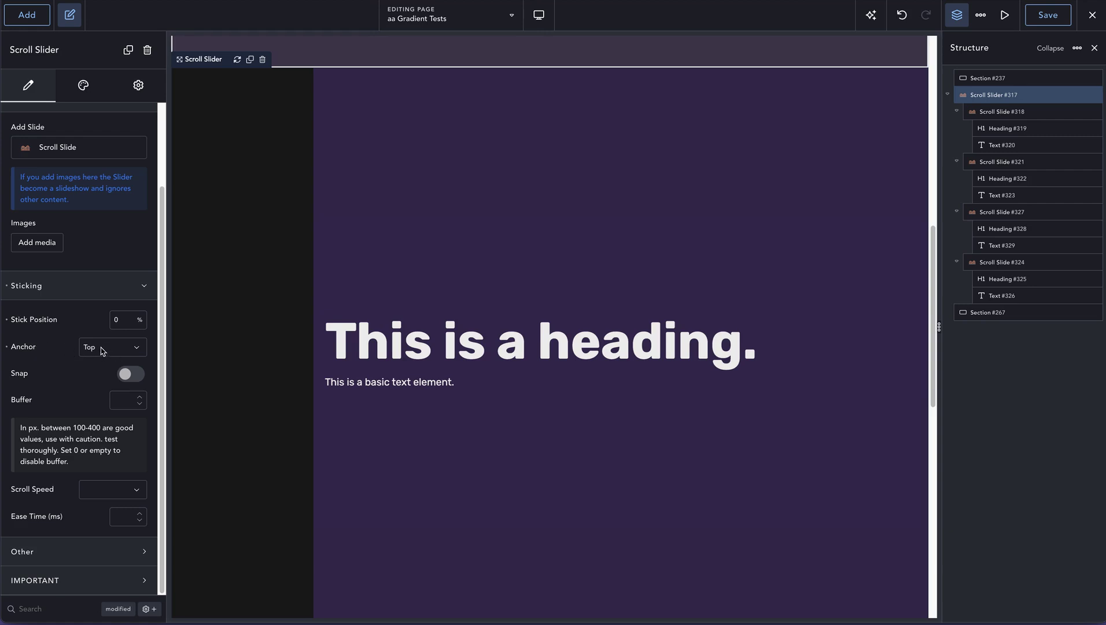
pyautogui.scroll(3, 347, 352)
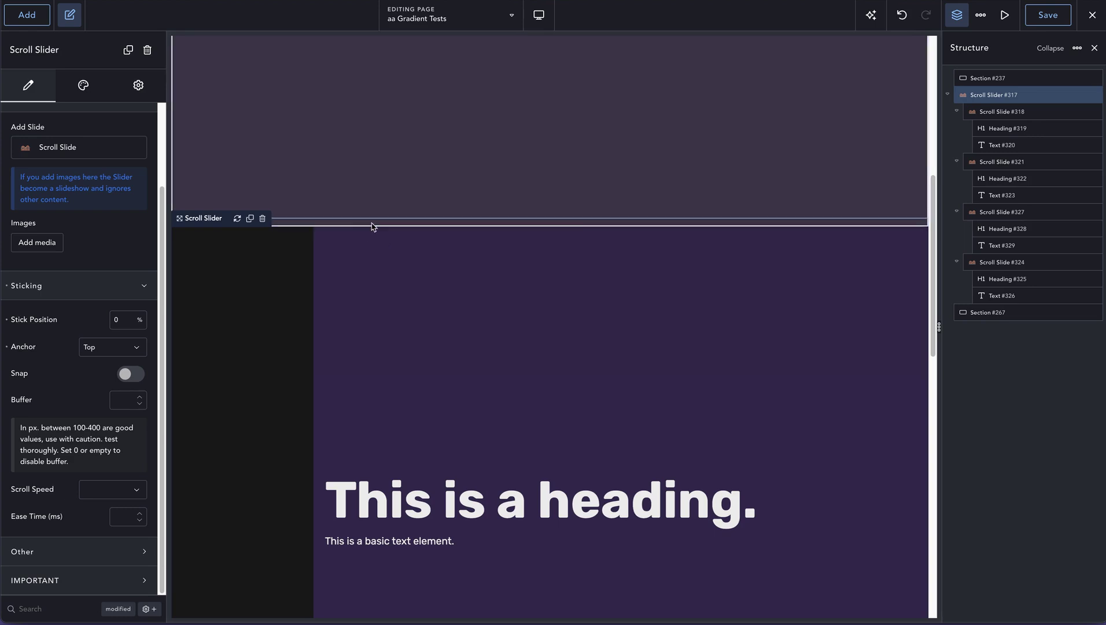
pyautogui.scroll(-6, 364, 243)
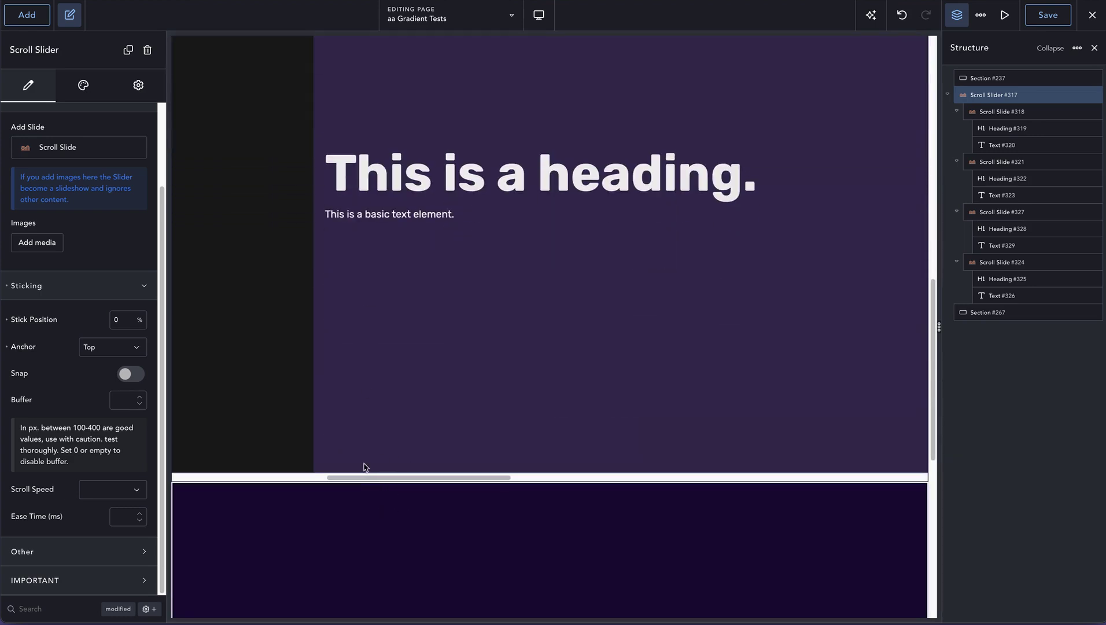
pyautogui.scroll(6, 370, 444)
pyautogui.scroll(-6, 370, 445)
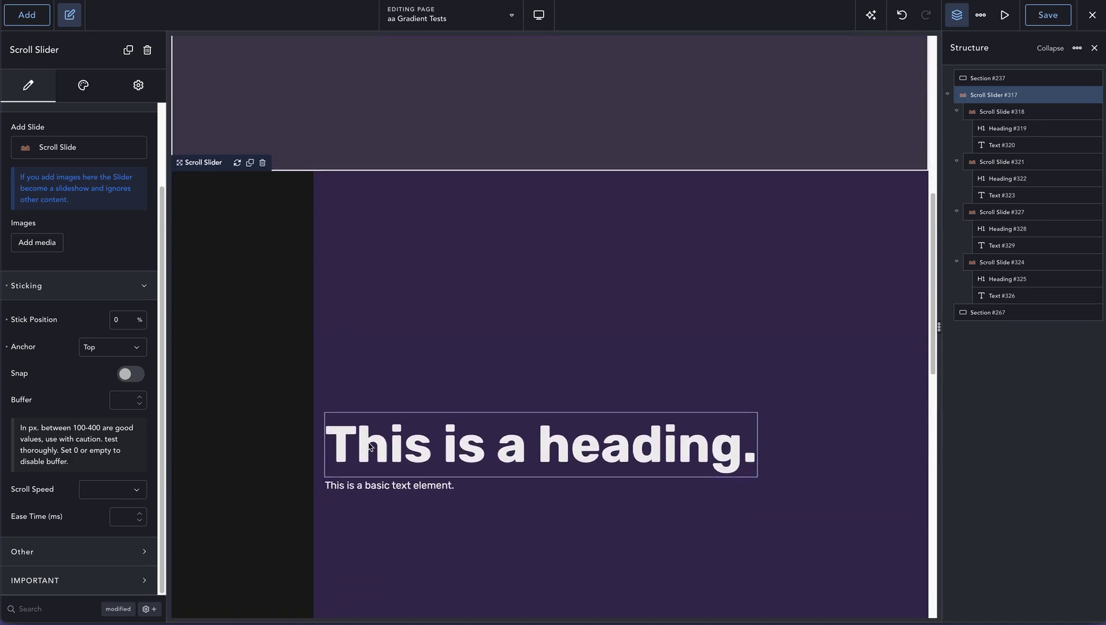
pyautogui.scroll(-3, 368, 444)
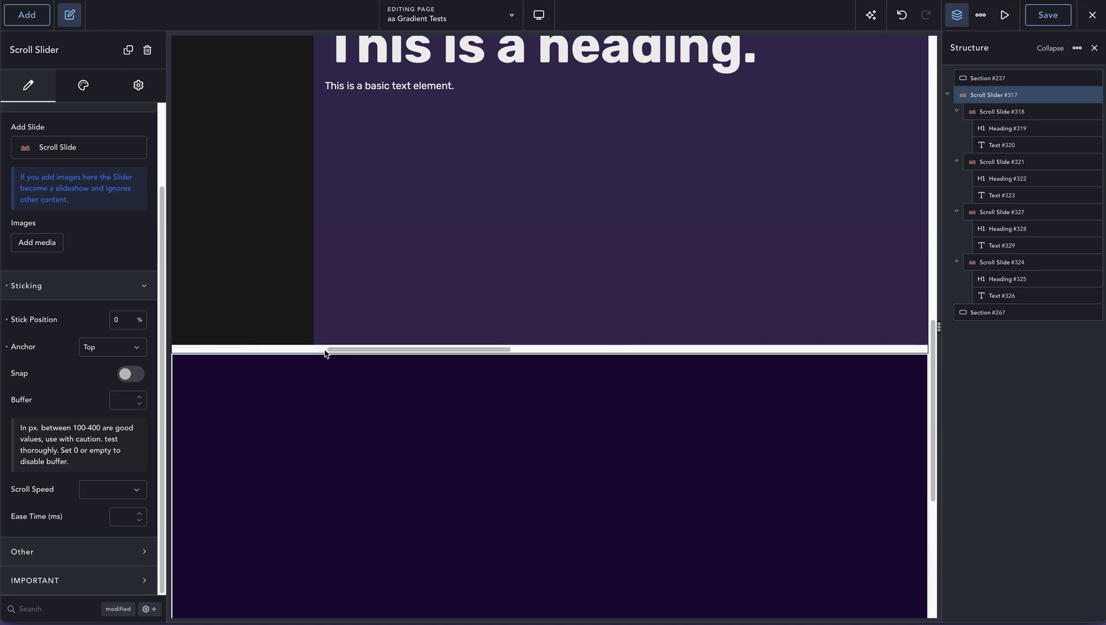
# - Set the Scroll Slider's sticking anchor to Bottom with a stick position of 50% and save the page
pyautogui.click(98, 351)
pyautogui.click(106, 379)
pyautogui.write('50')
pyautogui.click(1046, 18)
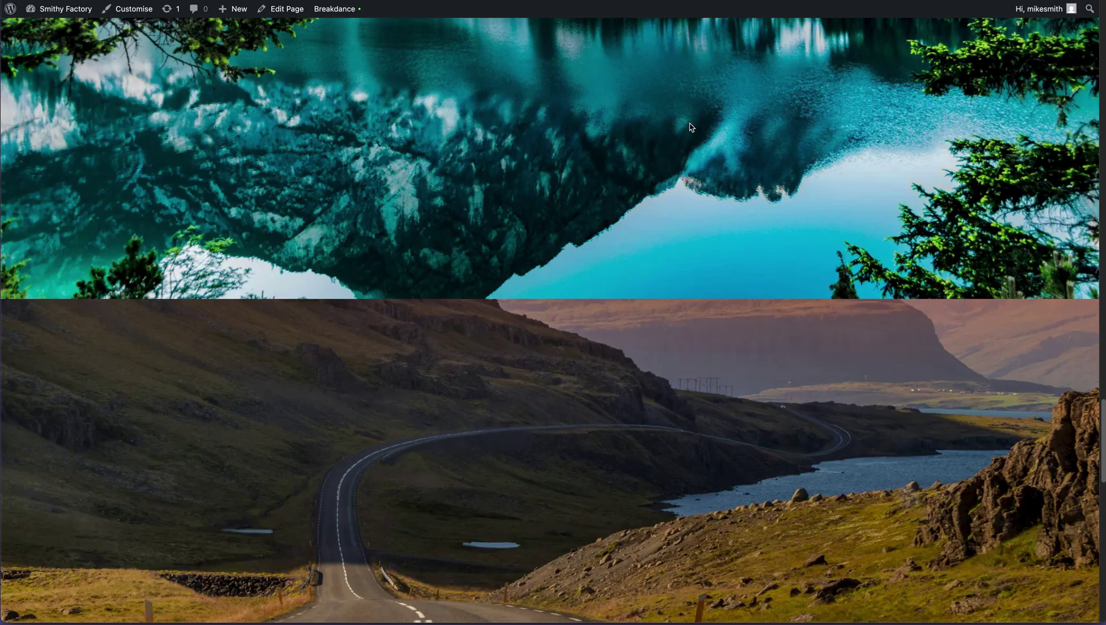
# - Examine on the frontend where the slider sticks while its slides scroll in both directions
pyautogui.scroll(5, 692, 127)
pyautogui.scroll(10, 692, 128)
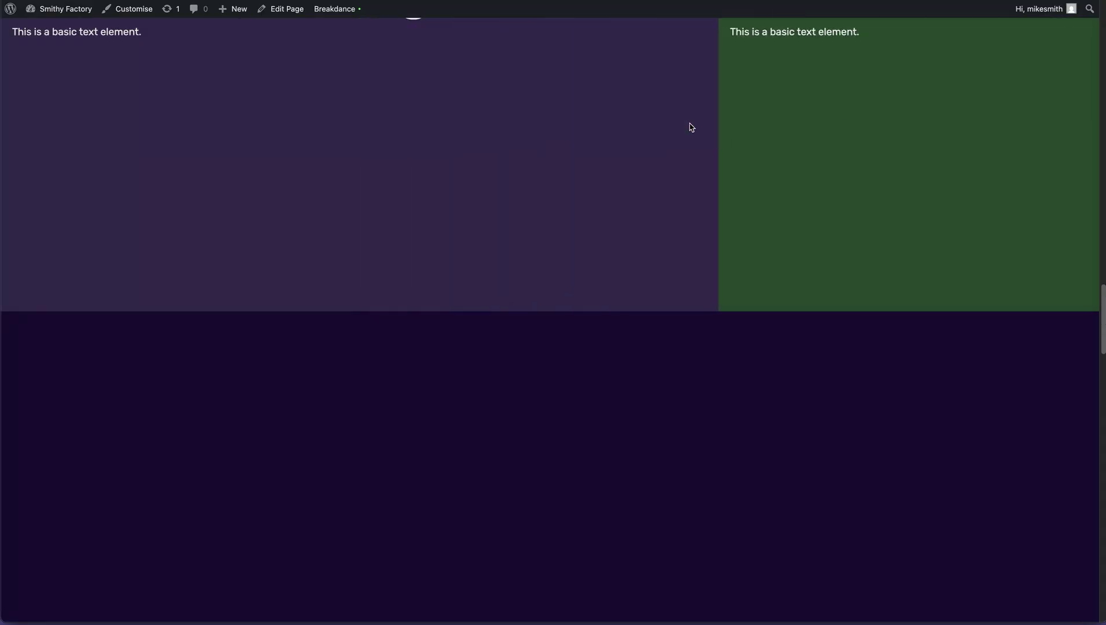
pyautogui.scroll(5, 692, 128)
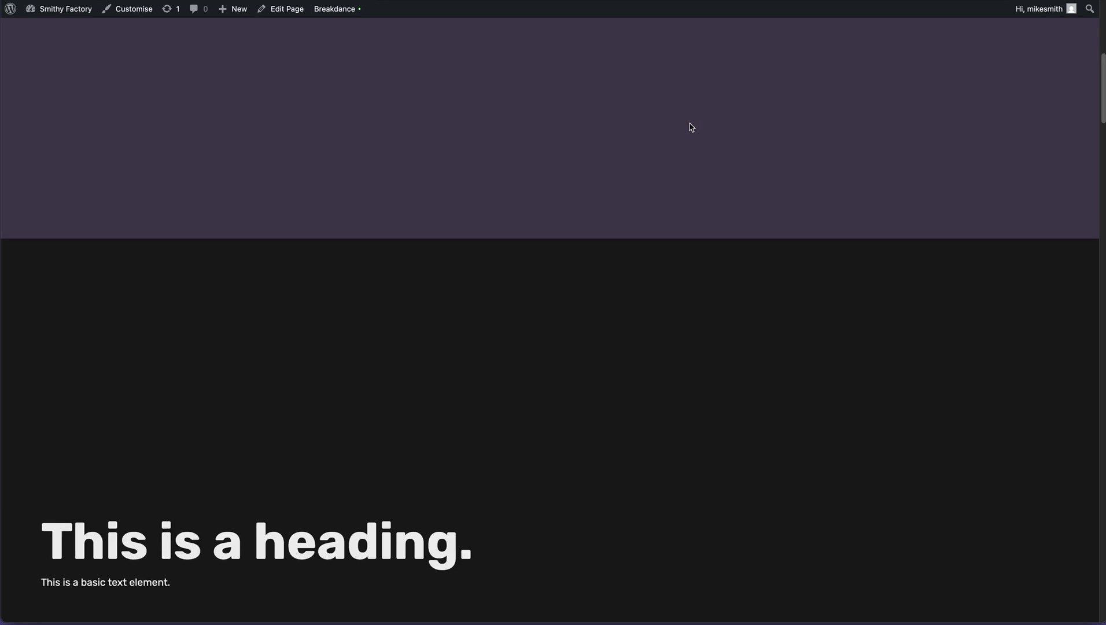
pyautogui.scroll(-15, 692, 127)
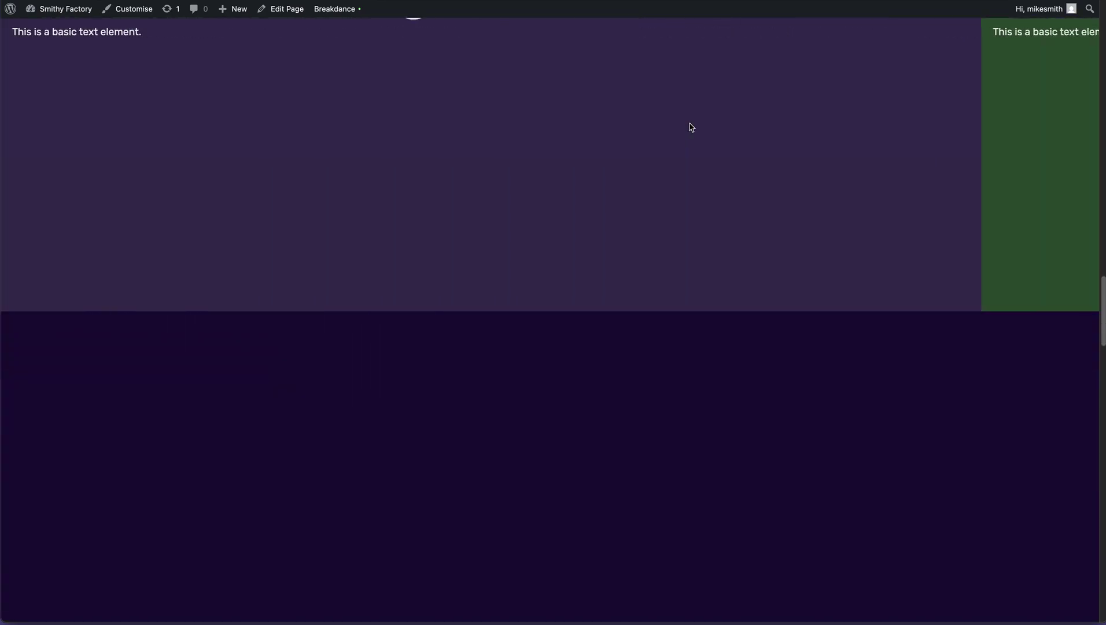
pyautogui.scroll(5, 692, 128)
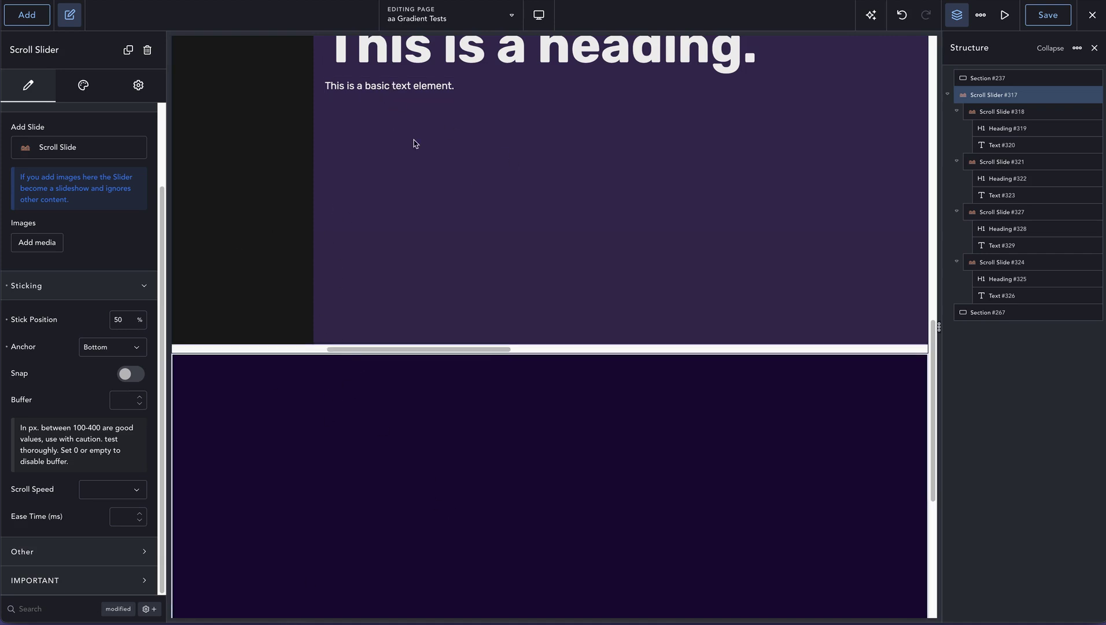
# - Set the sticking anchor to Top and the stick position to 0%, enable Snap, and save the page
pyautogui.click(89, 353)
pyautogui.click(95, 360)
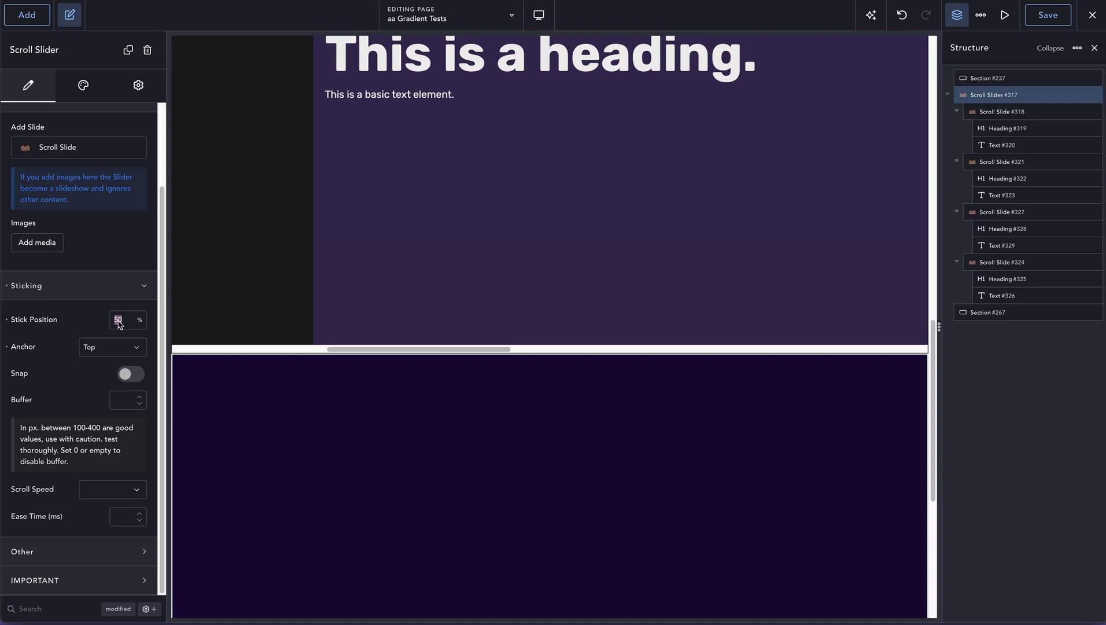
pyautogui.write('0')
pyautogui.click(129, 378)
pyautogui.click(1045, 22)
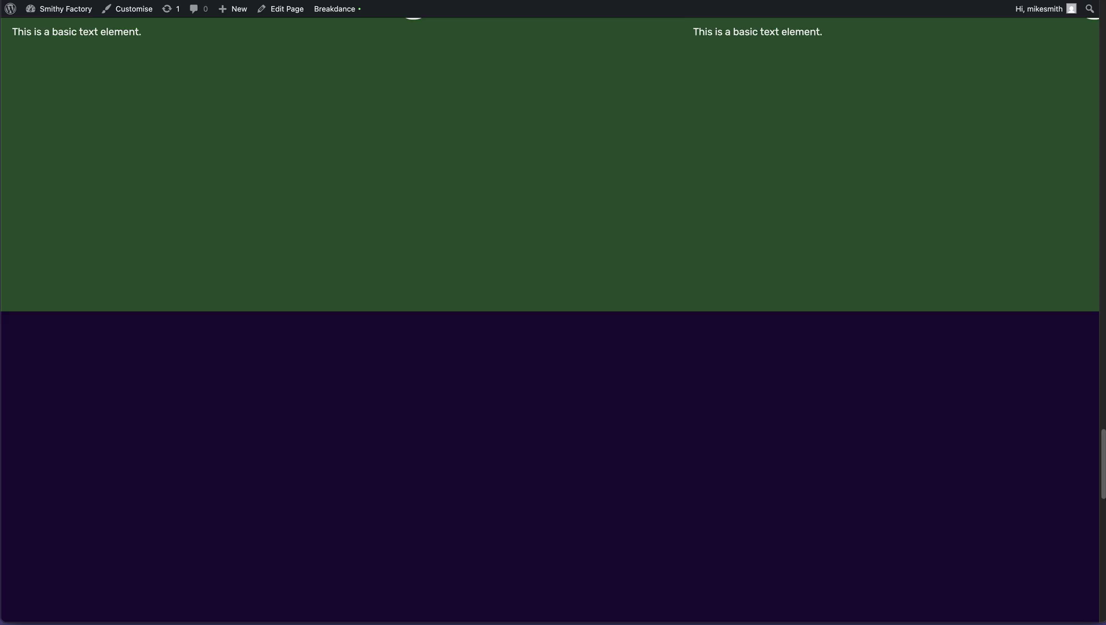
# - Reload the frontend and examine how the slider snaps when entered from above and from below
pyautogui.press('super+r')
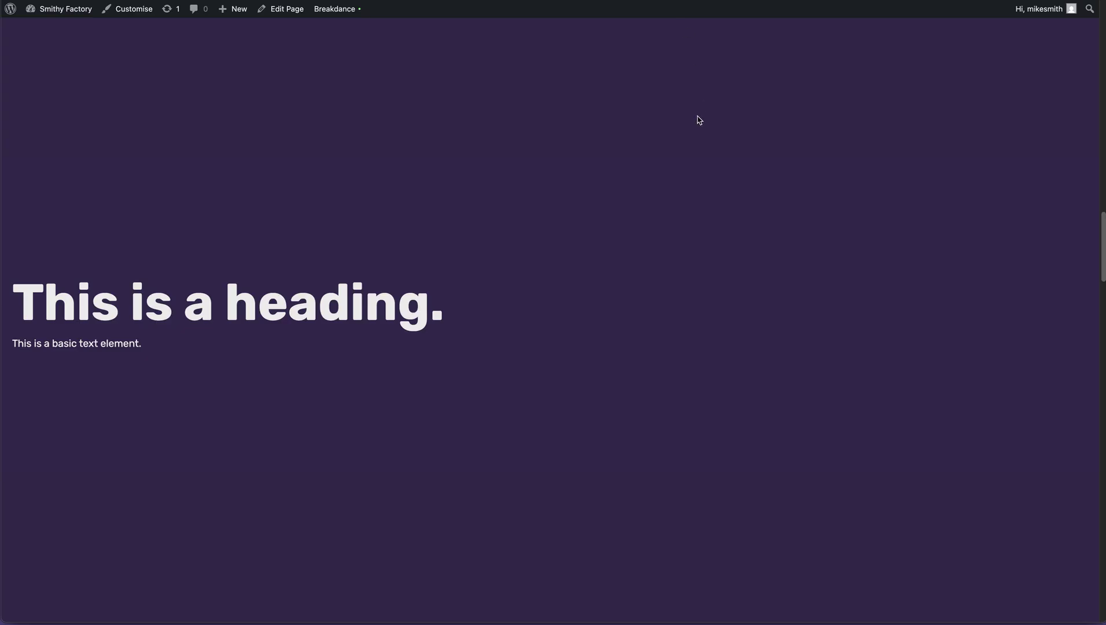
pyautogui.scroll(10, 698, 120)
pyautogui.scroll(-10, 698, 120)
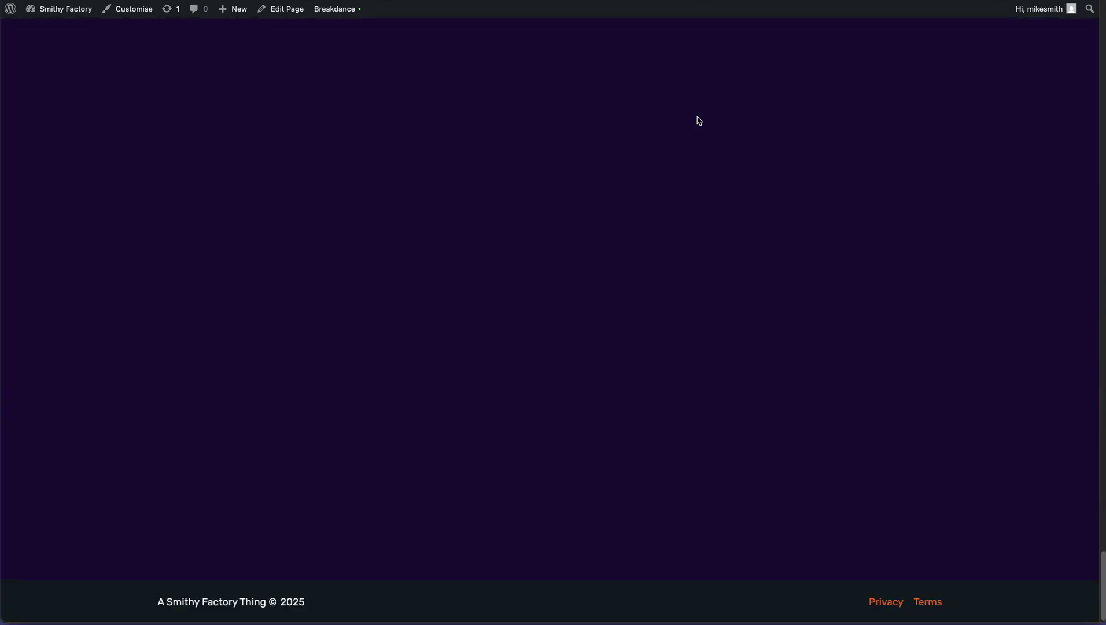
pyautogui.scroll(8, 698, 120)
pyautogui.scroll(3, 698, 119)
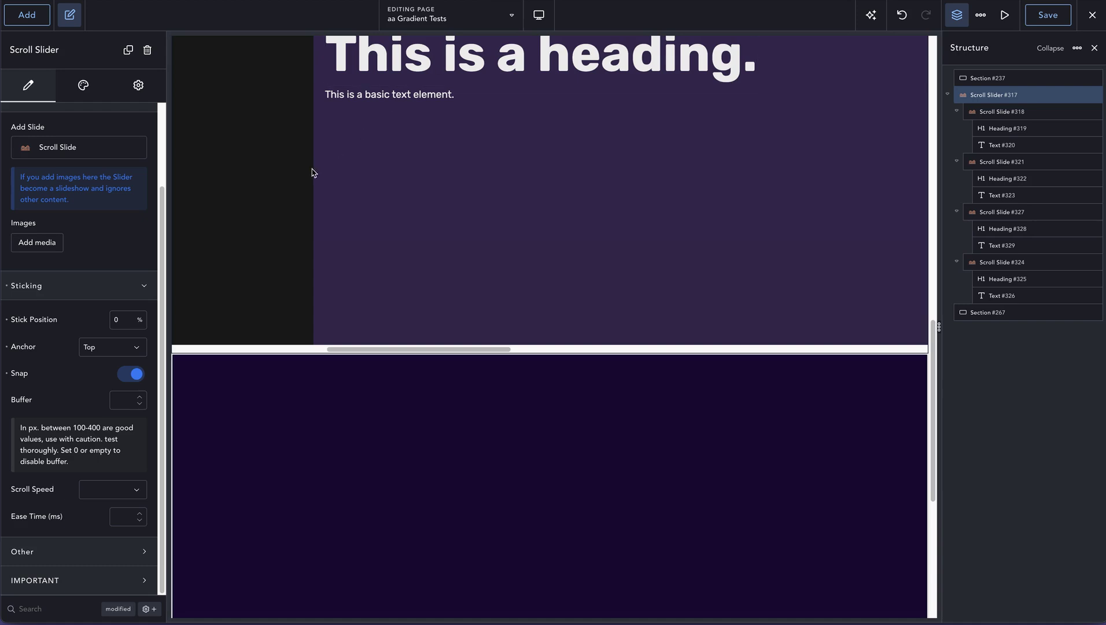
# - Set the Scroll Slider's scroll speed to 1/8 of normal and save the page
pyautogui.click(106, 494)
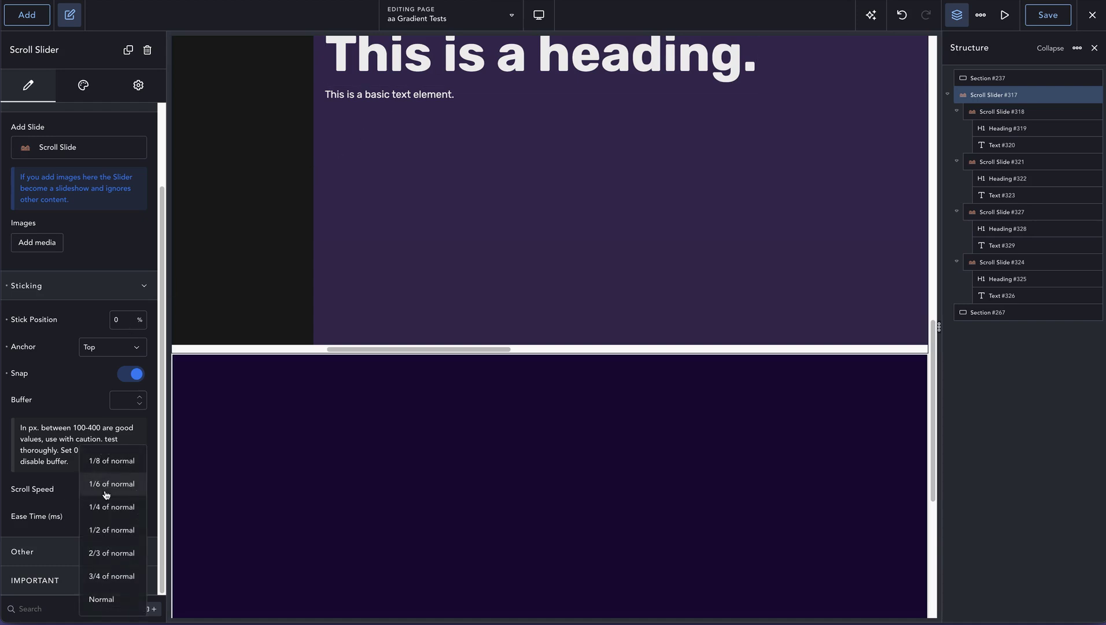
pyautogui.click(108, 464)
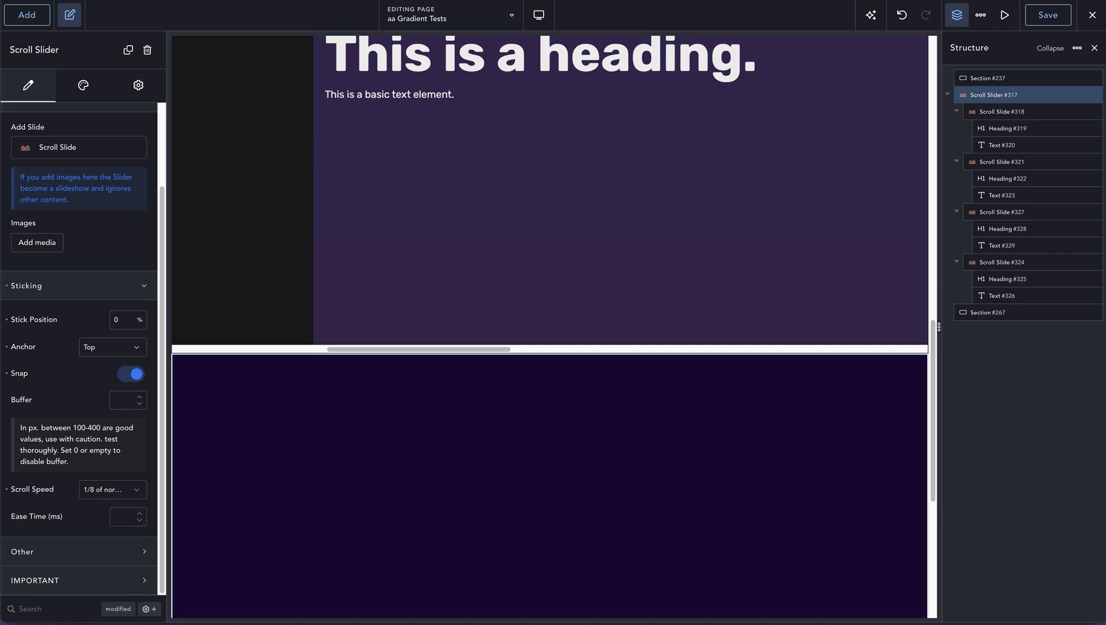
pyautogui.click(1048, 15)
# - Reset the Scroll Slider's scroll speed and Snap settings, set its buffer to 400, and save the page
pyautogui.click(7, 490)
pyautogui.click(7, 373)
pyautogui.click(1047, 15)
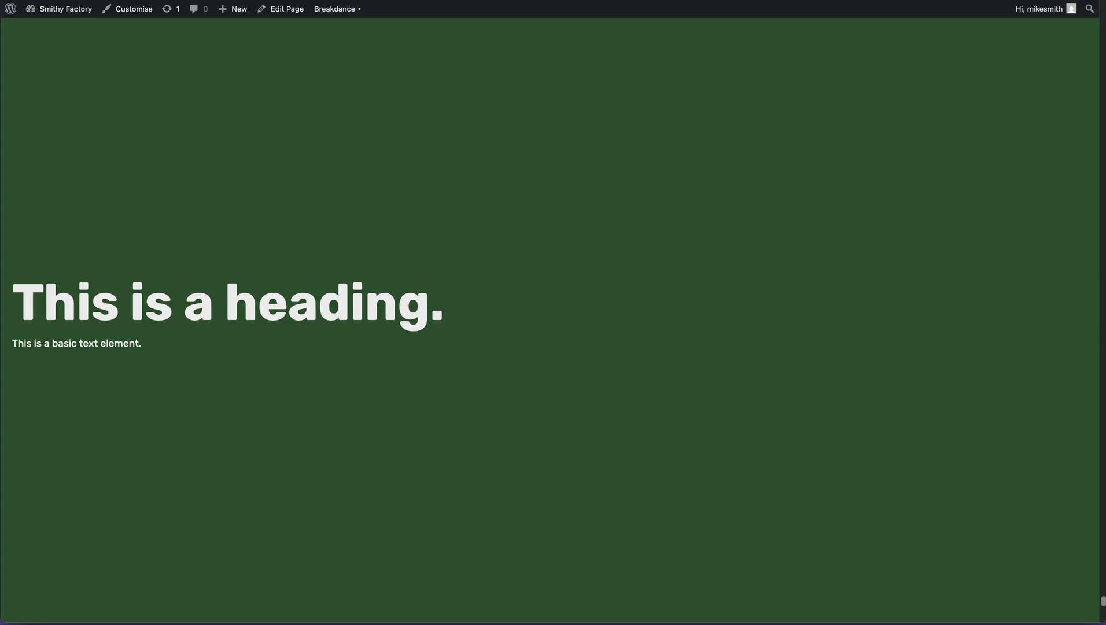
# - Reload the frontend and examine the buffered sticking by scrolling through all slides and across the slider's upper edge
pyautogui.scroll(10, 785, 95)
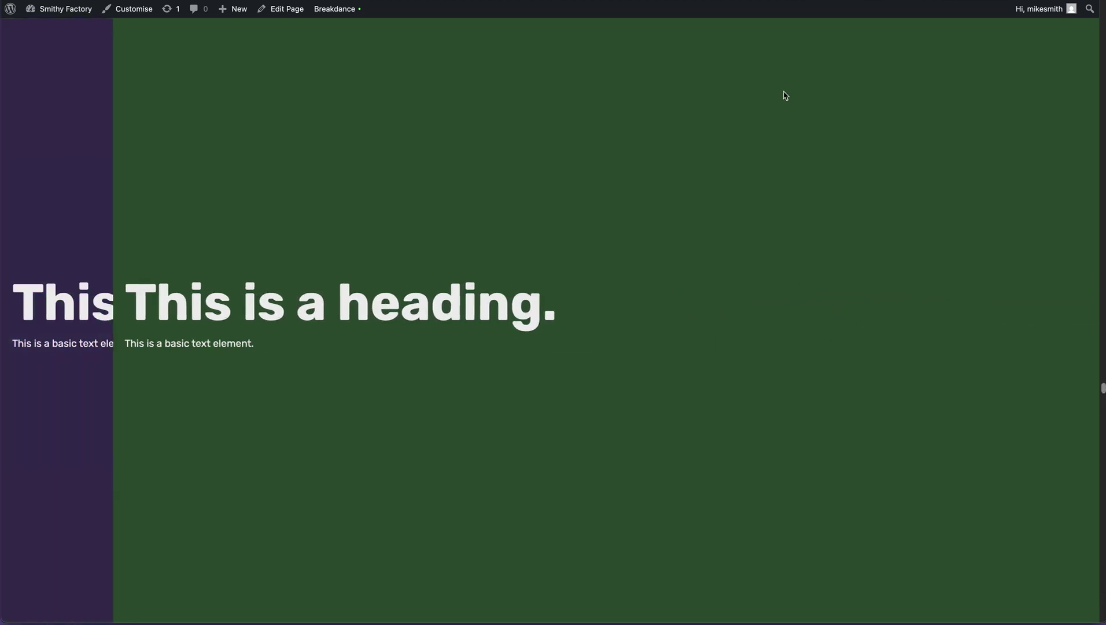
pyautogui.scroll(8, 785, 96)
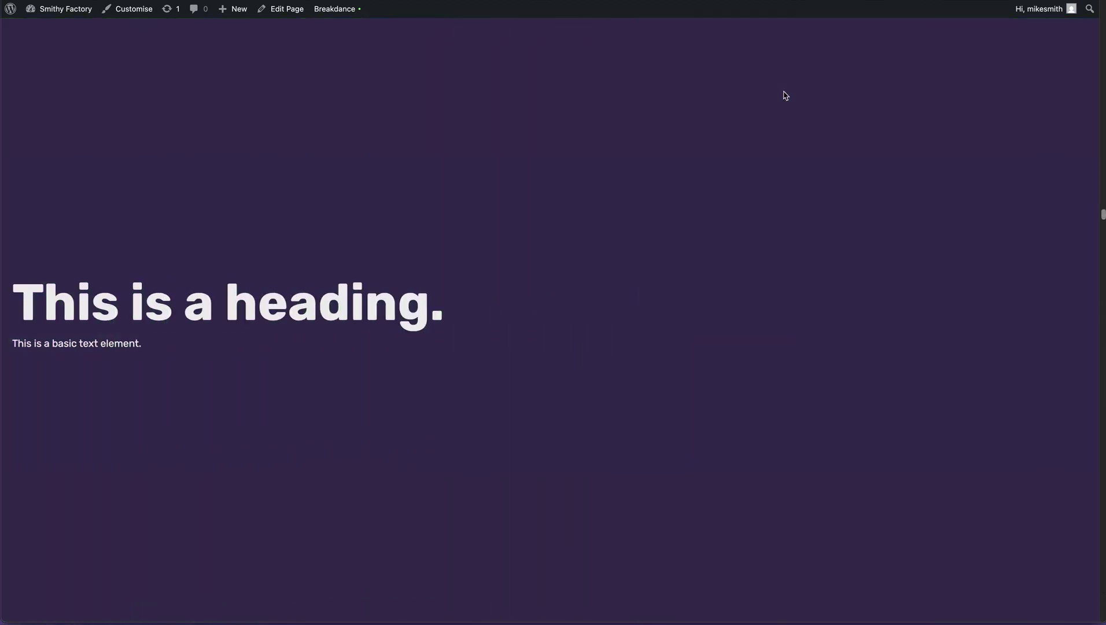
pyautogui.hotkey('ctrl', 'r')
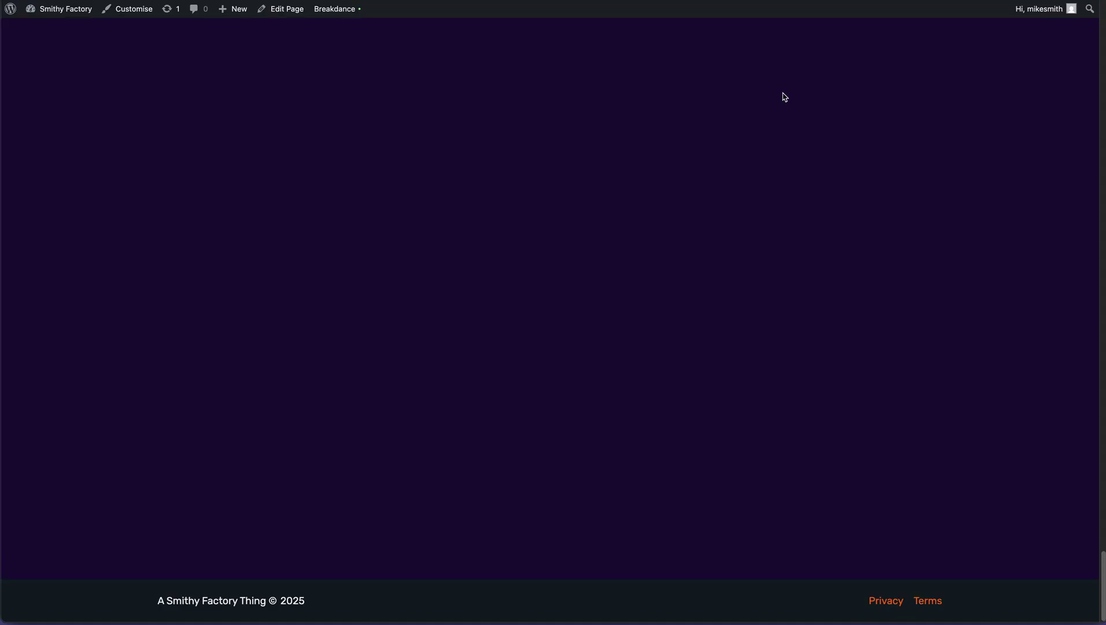
pyautogui.scroll(10, 785, 97)
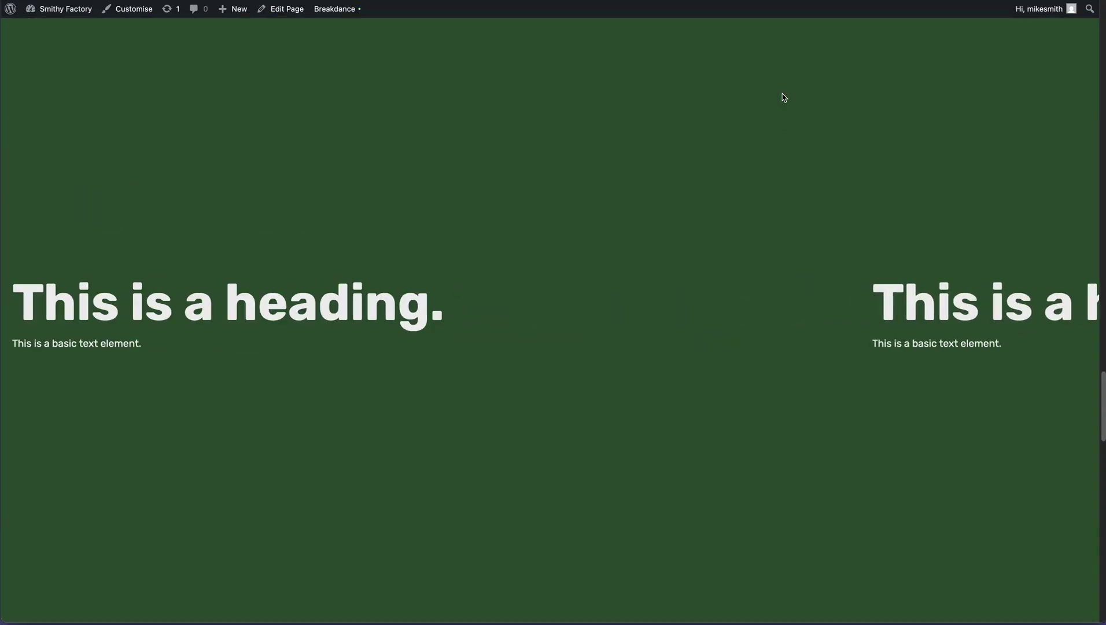
pyautogui.hotkey('ctrl', 'r')
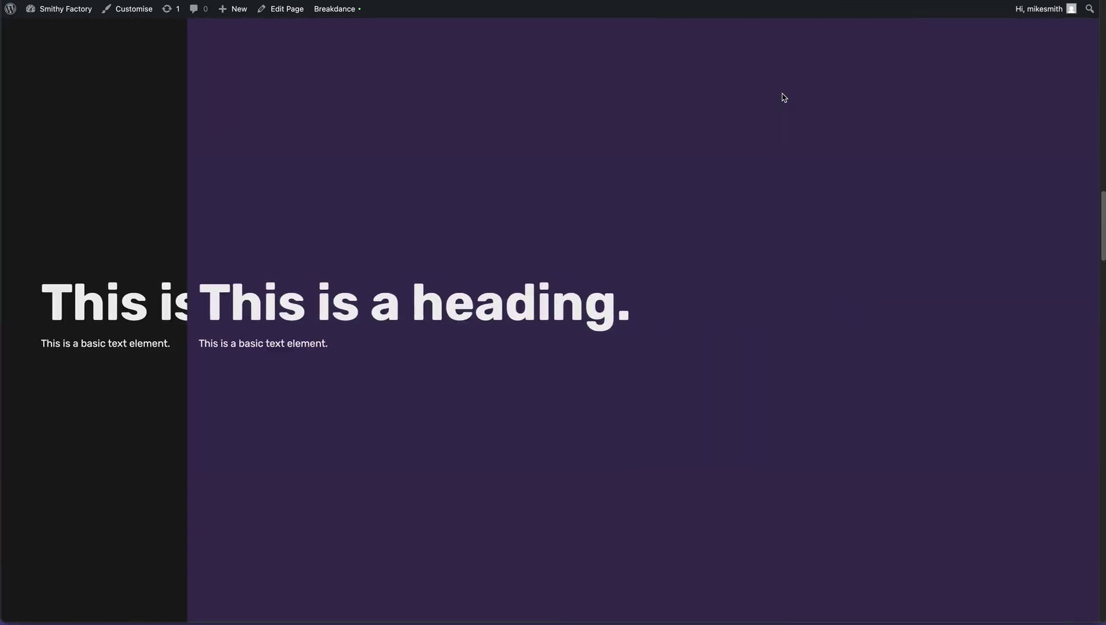
pyautogui.scroll(15, 785, 97)
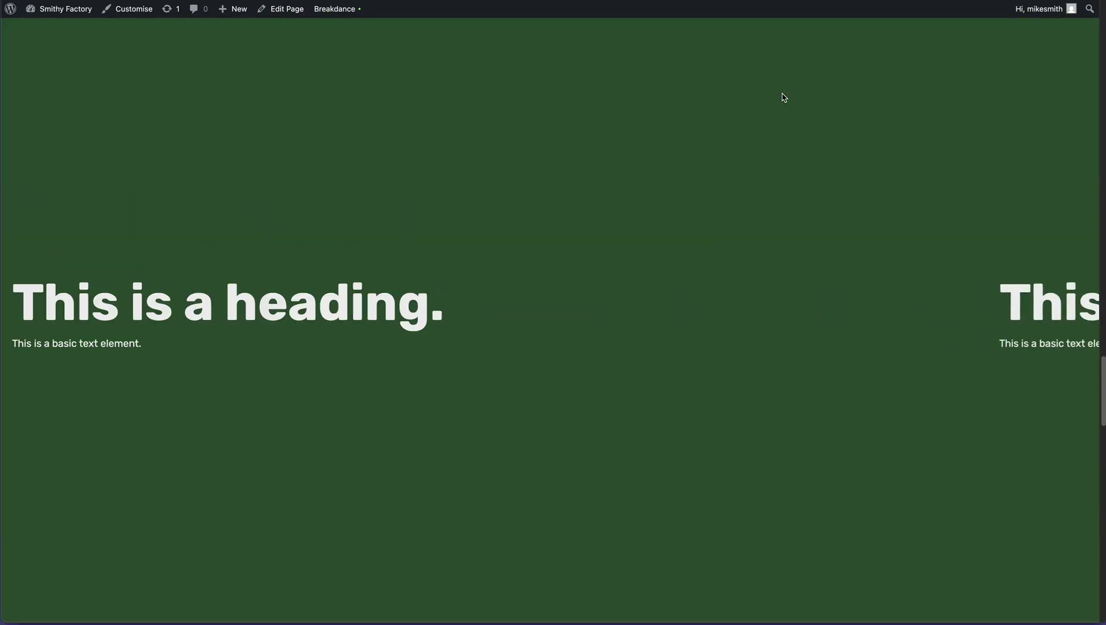
pyautogui.scroll(-5, 784, 97)
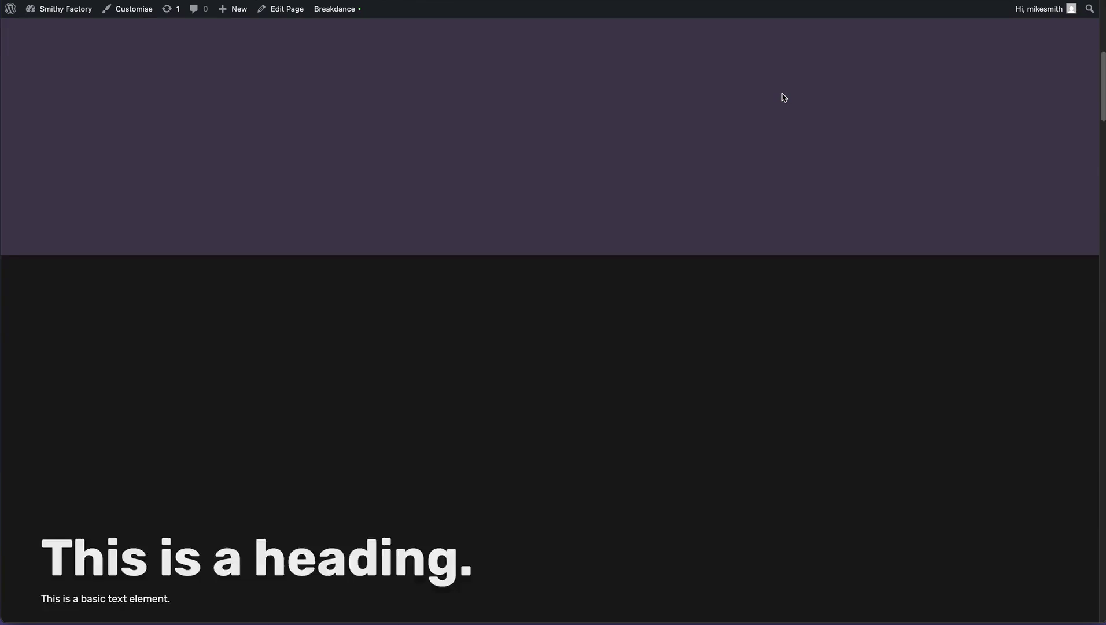
pyautogui.scroll(5, 784, 97)
pyautogui.scroll(-3, 785, 97)
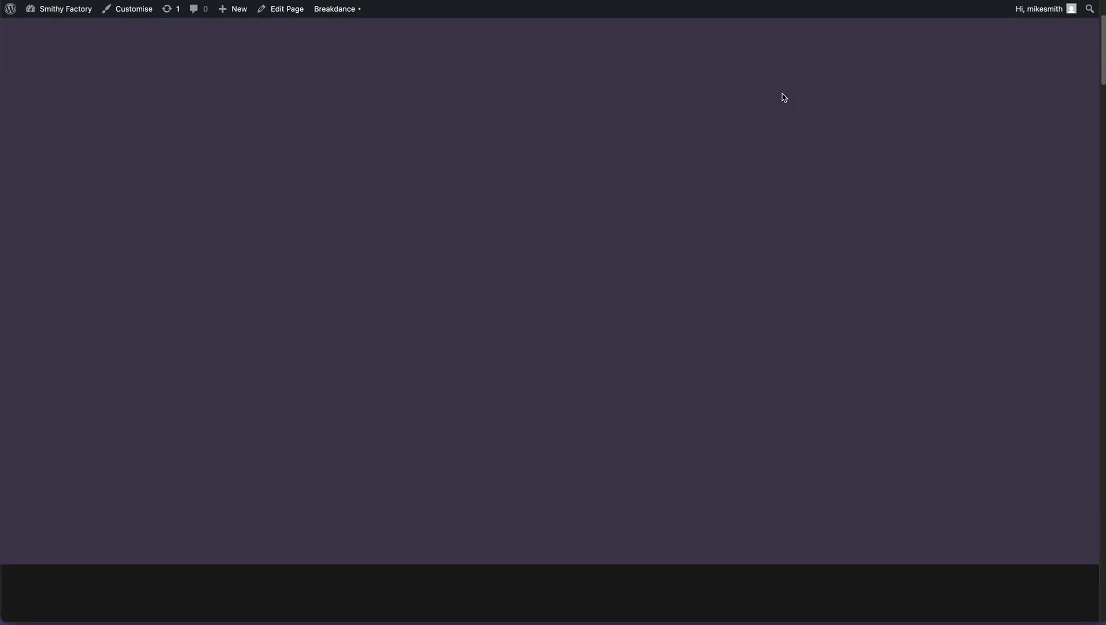
pyautogui.scroll(-5, 785, 97)
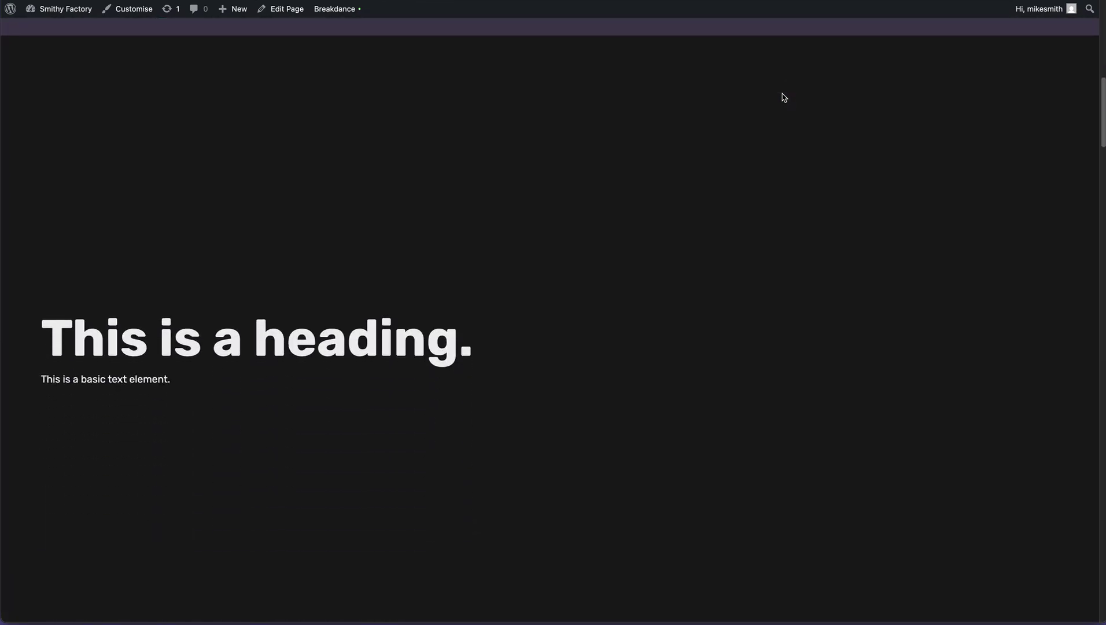
pyautogui.scroll(3, 784, 97)
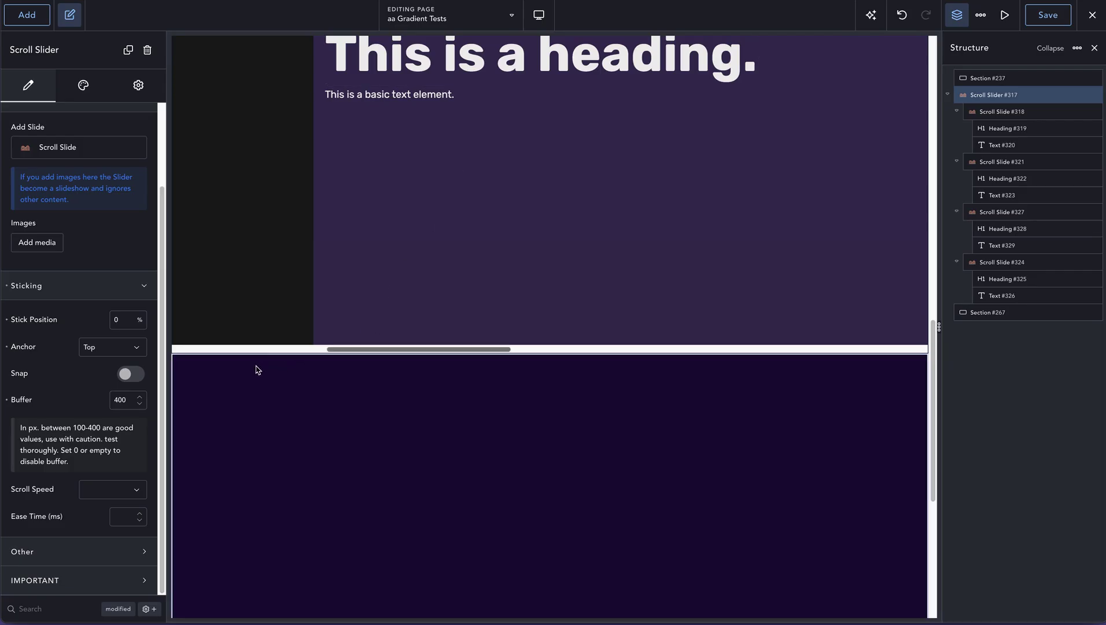
# - Save the page and examine on the frontend how the first Scroll Slider slides stack while scrolling back and forth
pyautogui.click(1049, 16)
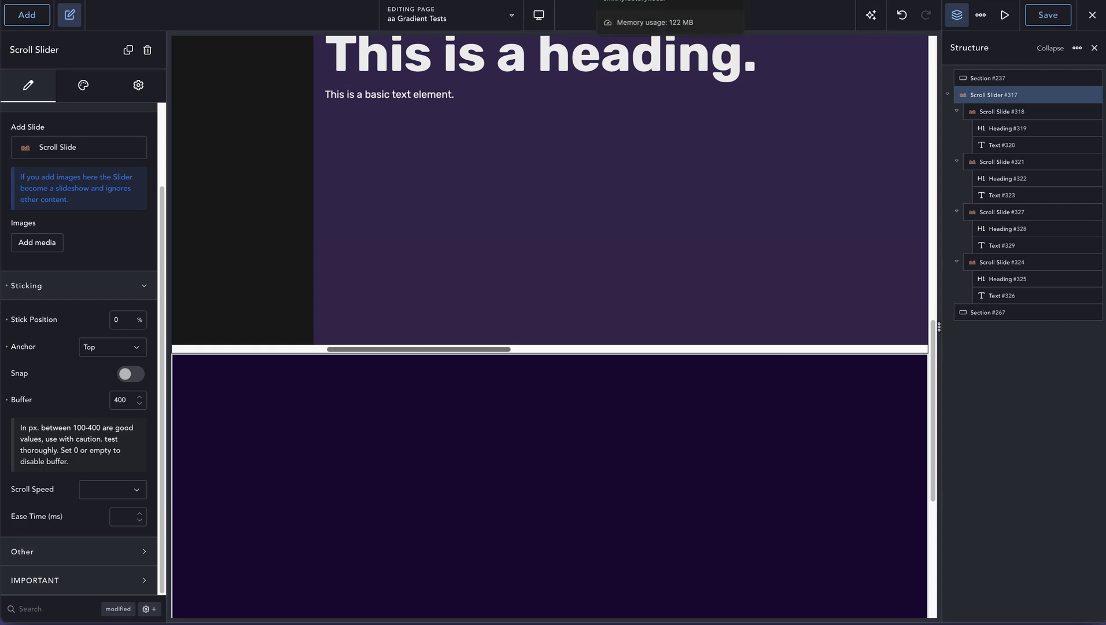
pyautogui.click(670, 2)
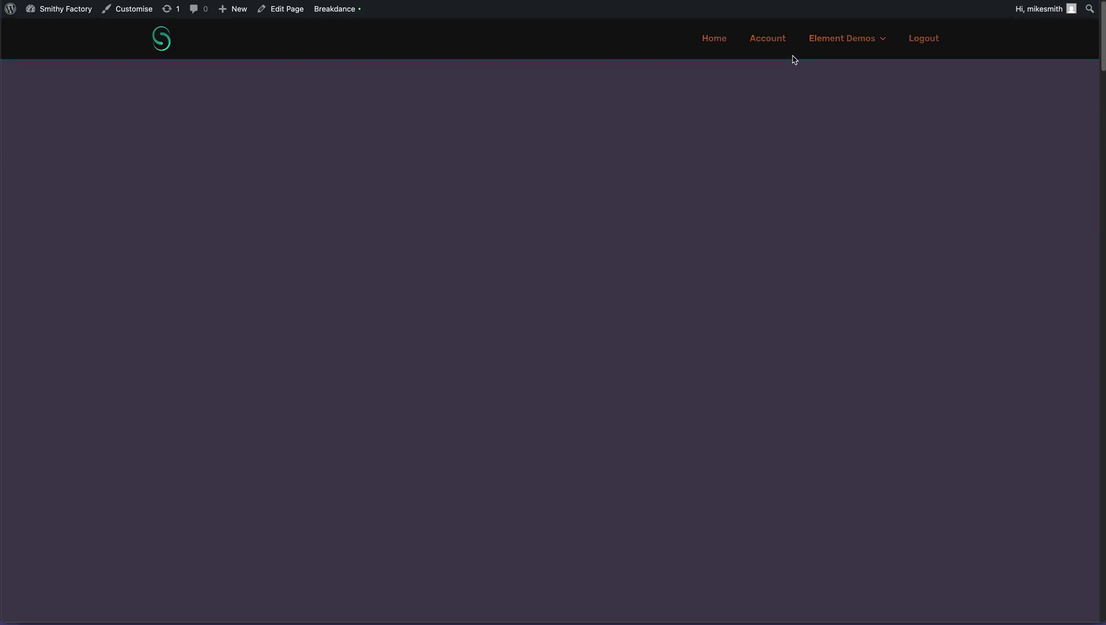
pyautogui.scroll(-10, 795, 59)
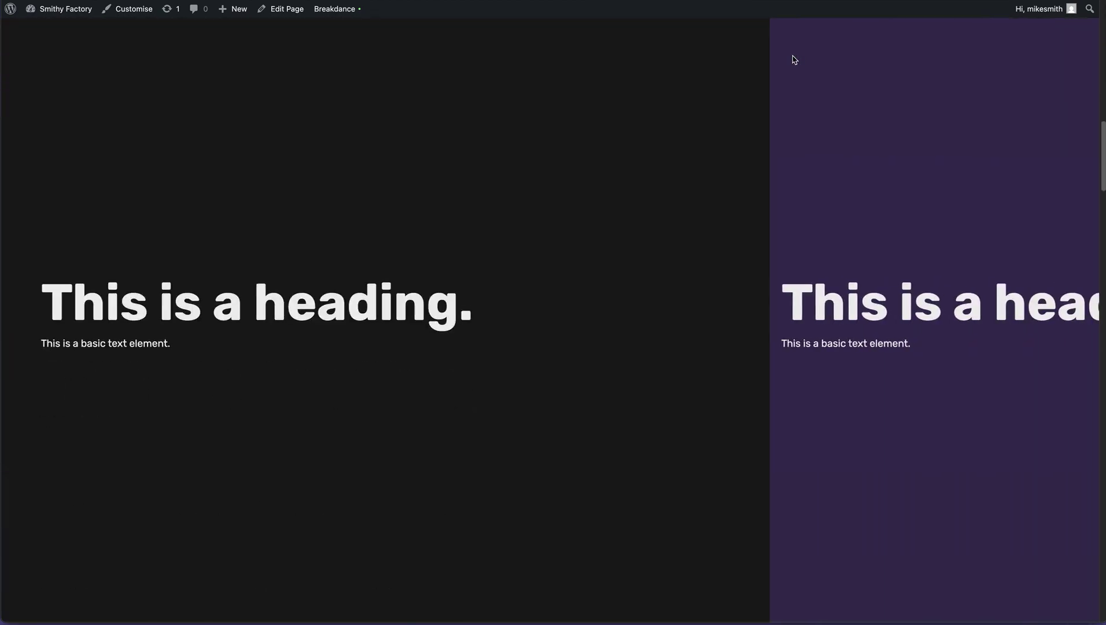
pyautogui.scroll(2, 794, 59)
pyautogui.scroll(-2, 794, 59)
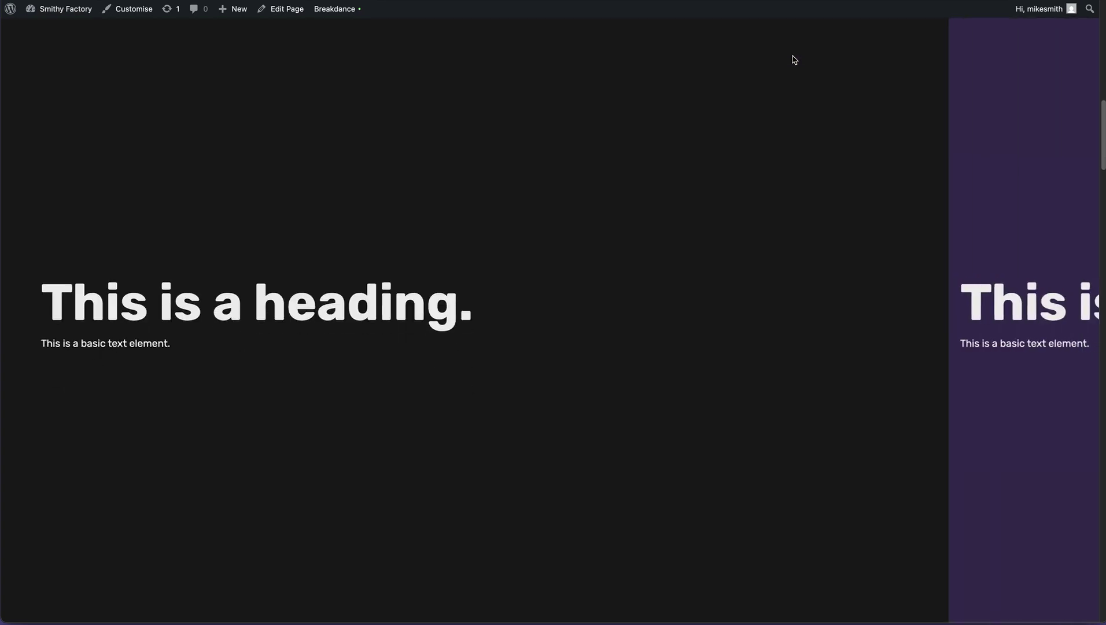
pyautogui.scroll(1, 794, 59)
pyautogui.scroll(-1, 794, 60)
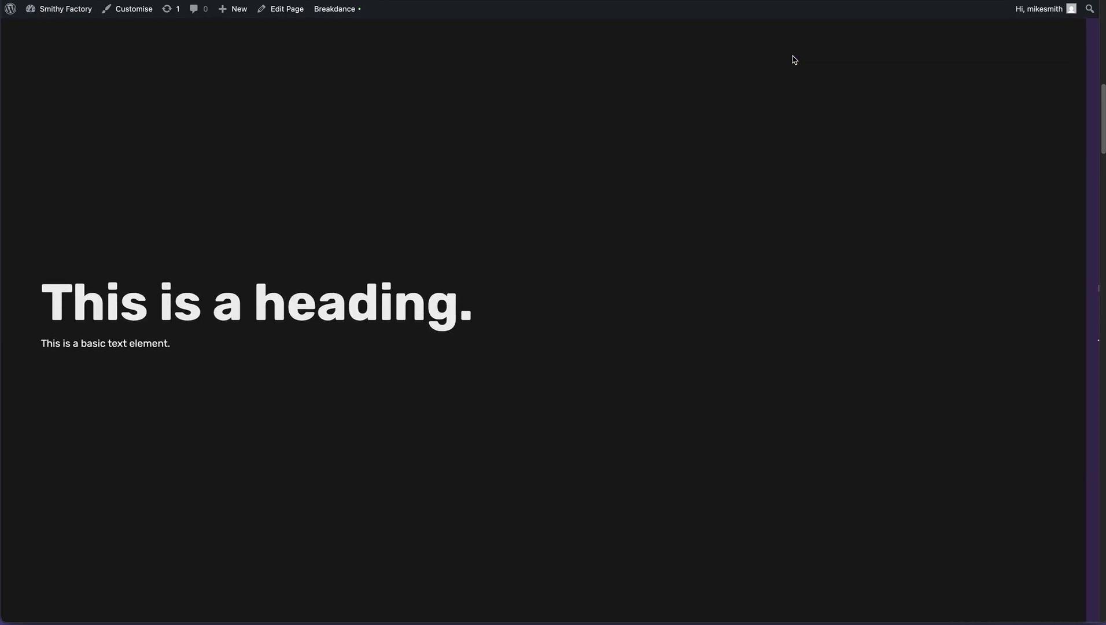
pyautogui.scroll(-2, 792, 58)
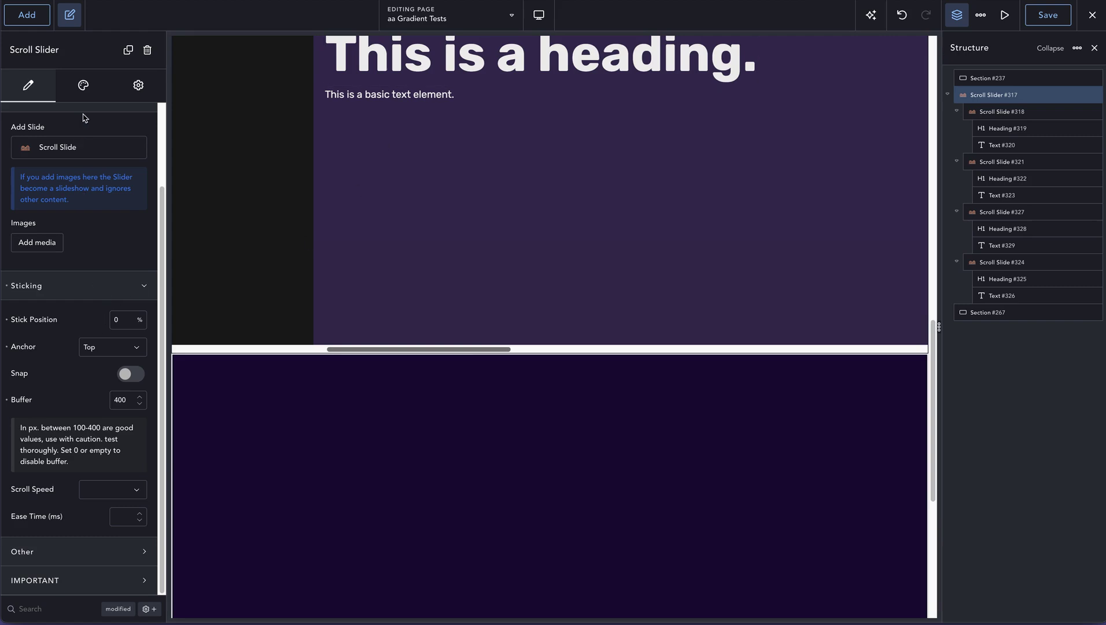
# - Set the Scroll Slider's scroll type to Standard and save the page
pyautogui.click(83, 87)
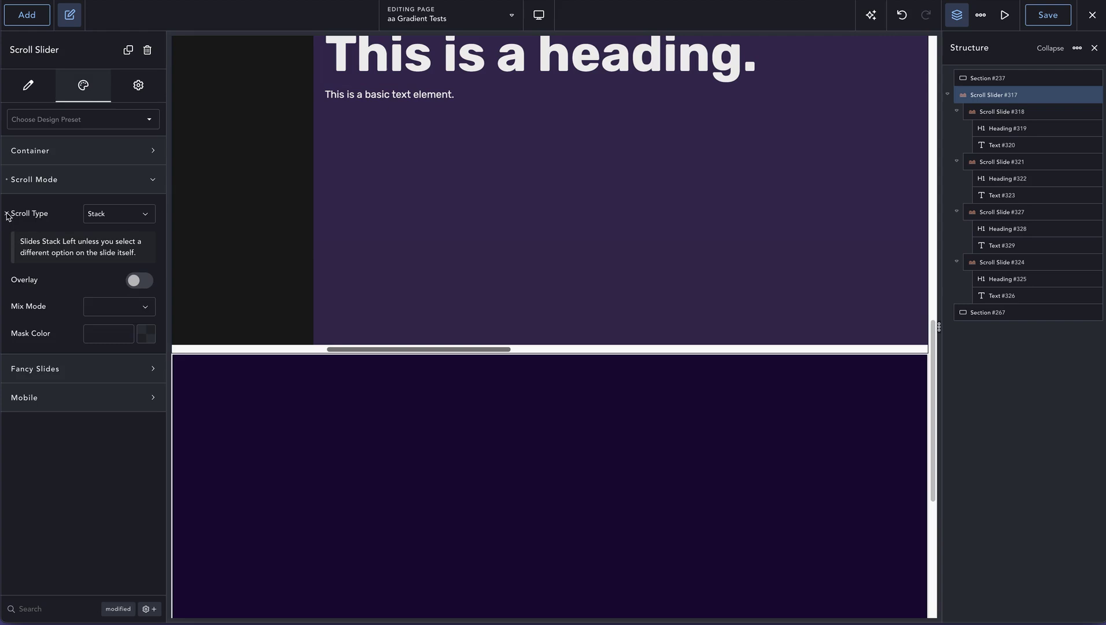
pyautogui.click(100, 215)
pyautogui.click(106, 228)
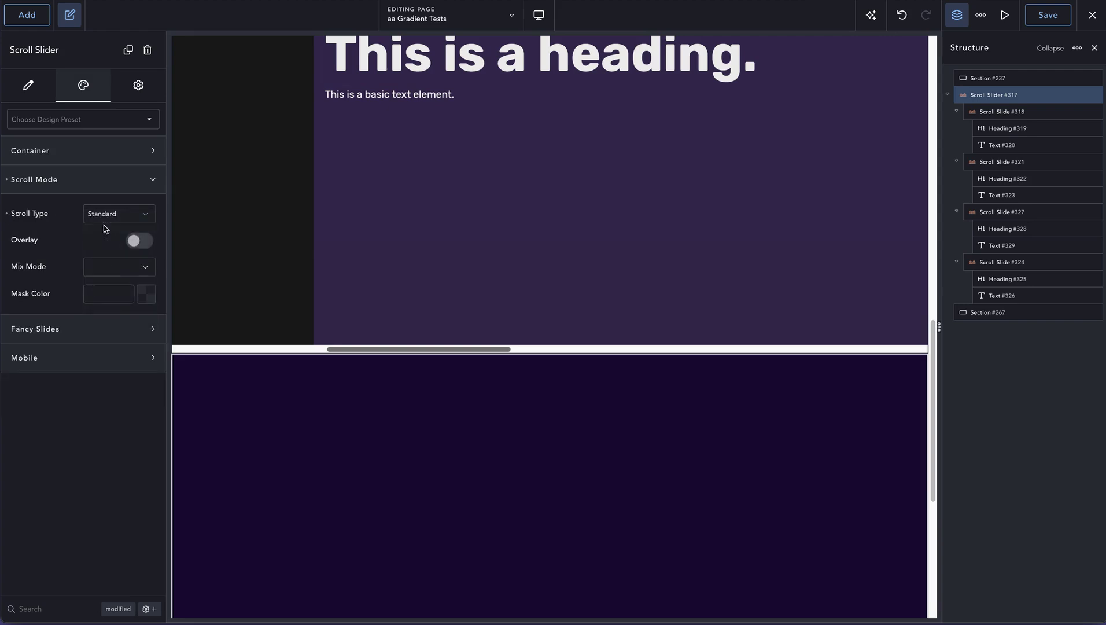
pyautogui.click(1047, 15)
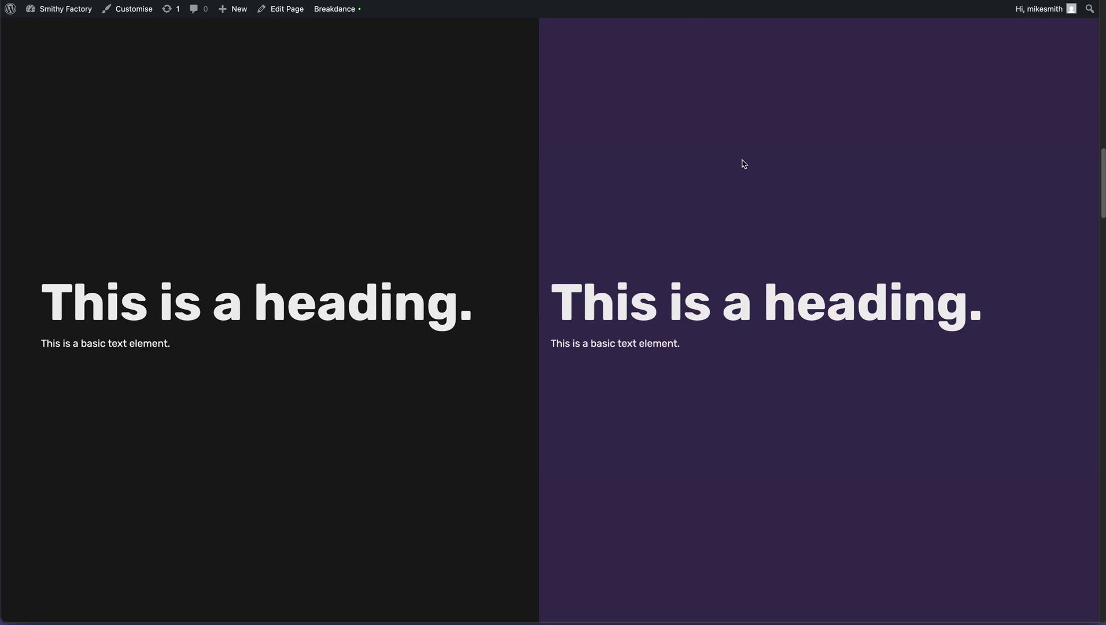
# - Reload the frontend and examine how the Standard slides move sideways when the slider is entered and left from above
pyautogui.press('super+r')
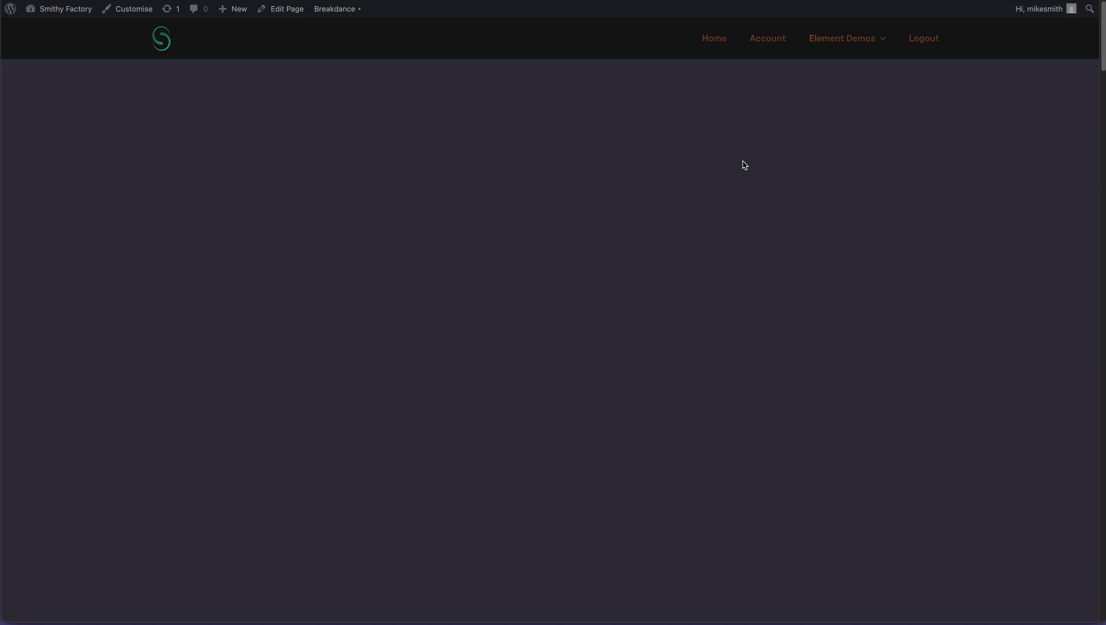
pyautogui.press('super+r')
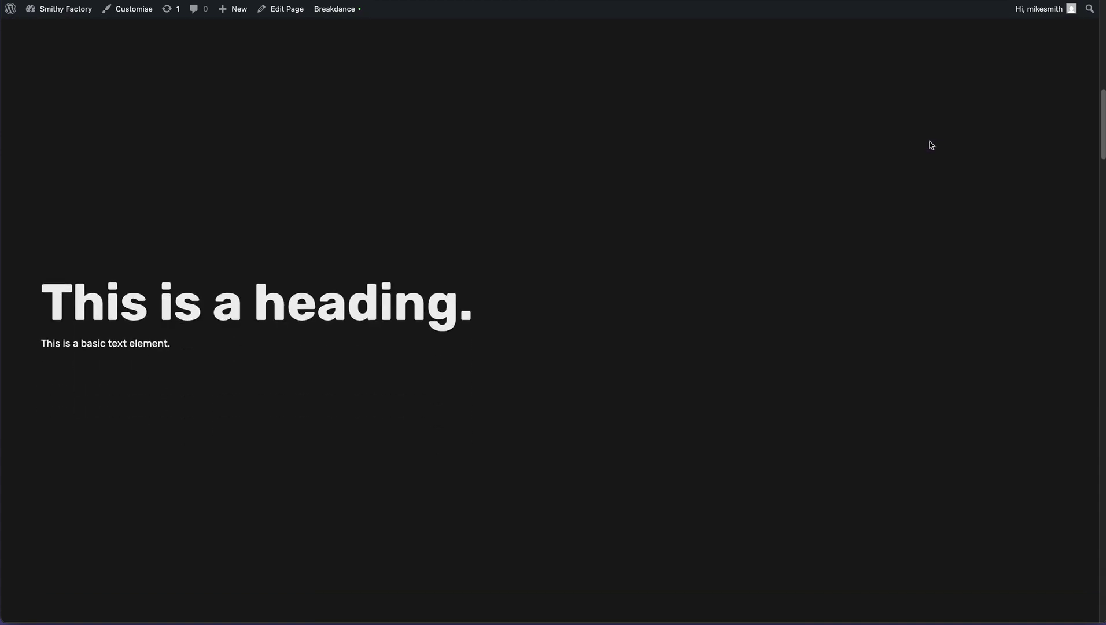
pyautogui.scroll(-5, 931, 145)
pyautogui.hscroll(2, 931, 145)
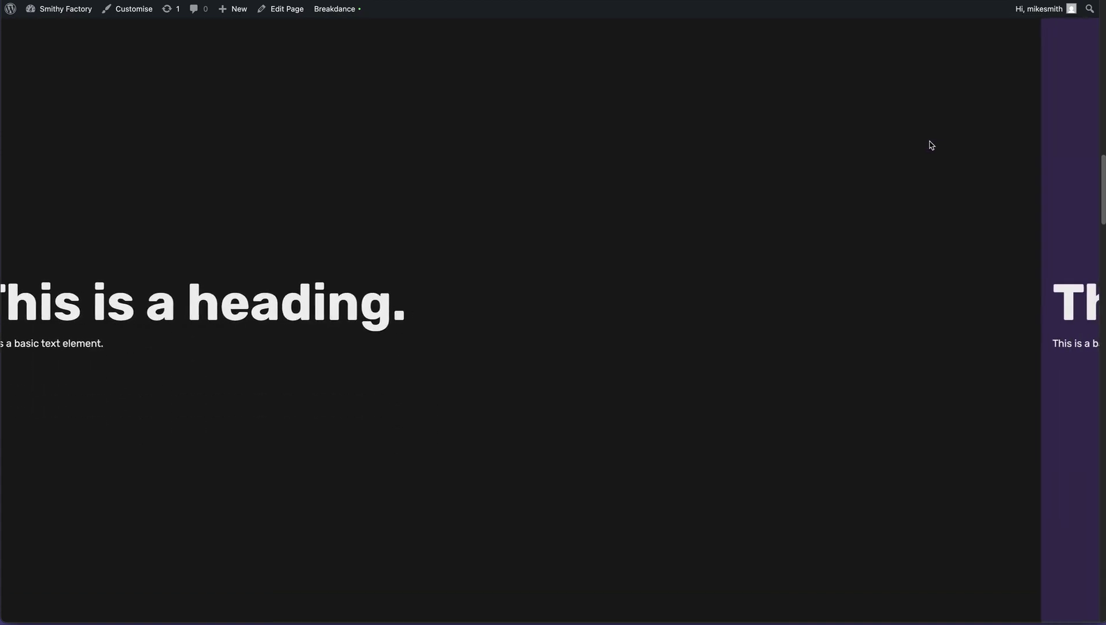
pyautogui.scroll(5, 930, 145)
pyautogui.scroll(-8, 931, 145)
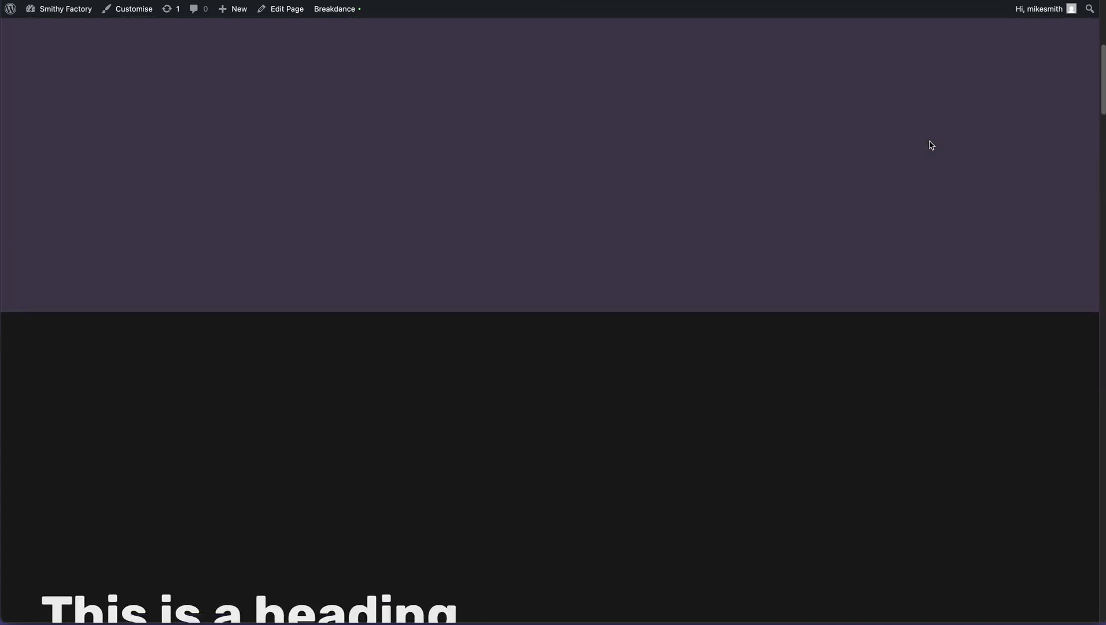
pyautogui.scroll(-6, 931, 144)
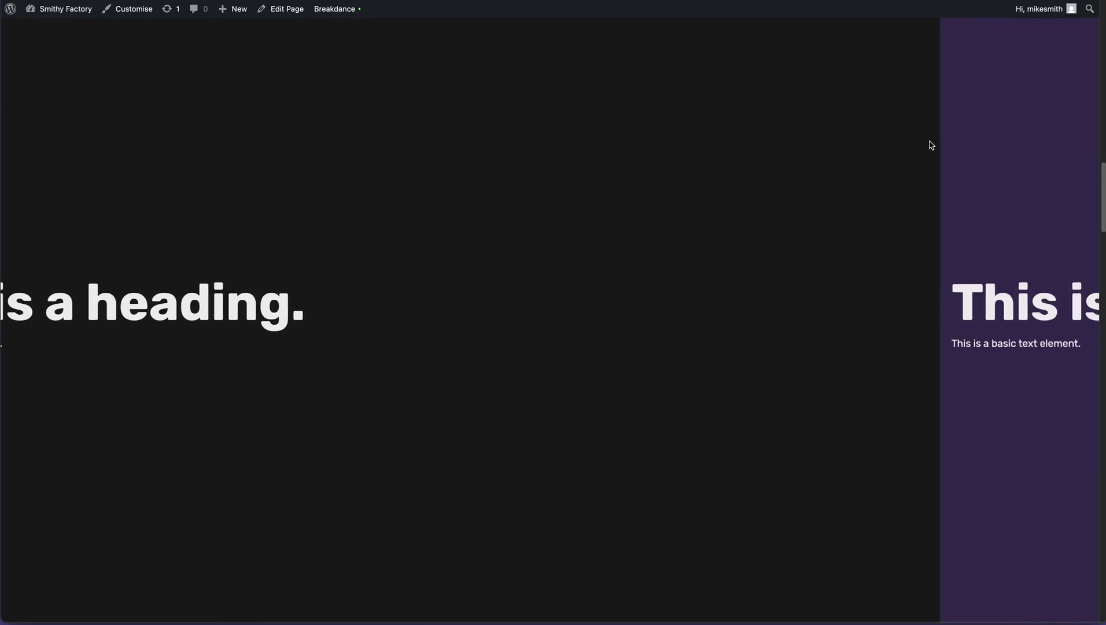
pyautogui.scroll(-4, 931, 144)
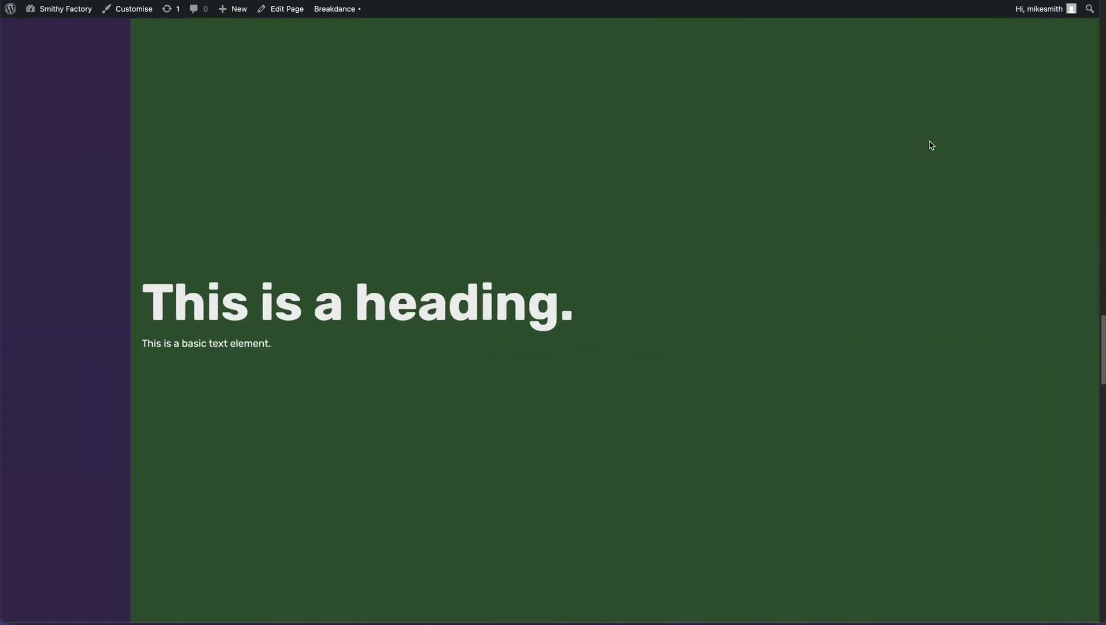
pyautogui.scroll(10, 931, 145)
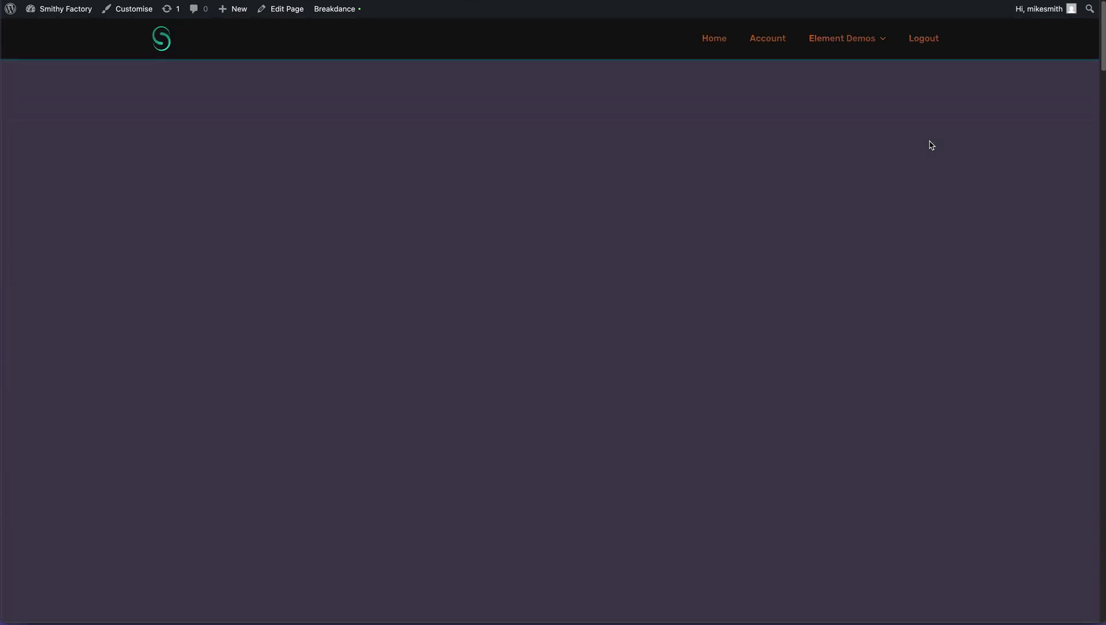
# - Examine the Standard scrolling across all slides, down to the section below and back up, reversing direction between slides
pyautogui.scroll(-4, 931, 145)
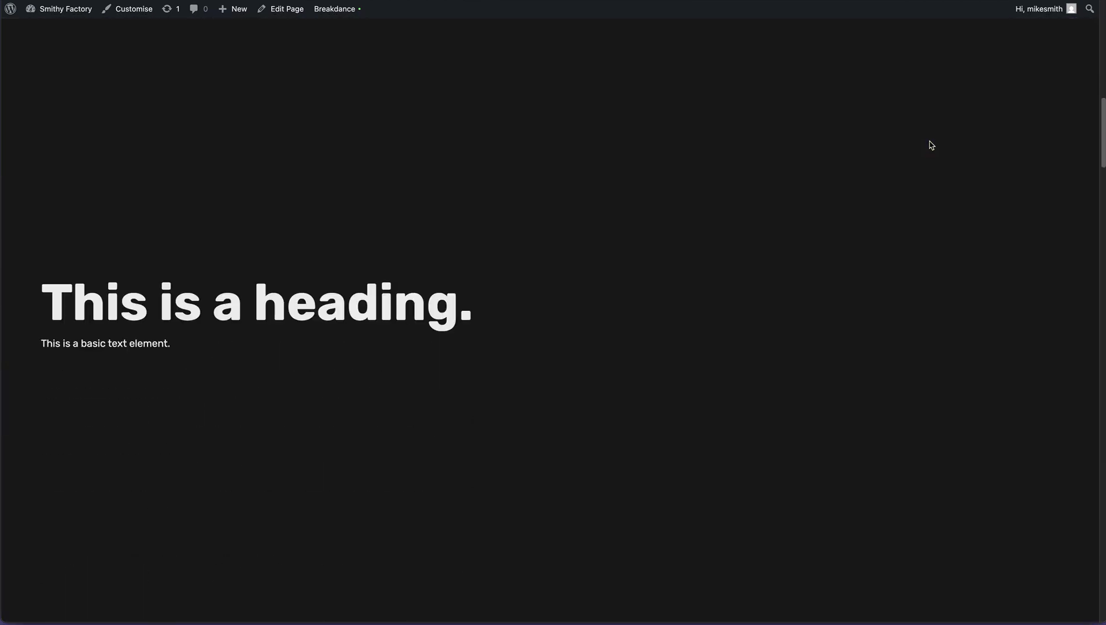
pyautogui.scroll(-5, 931, 145)
pyautogui.scroll(-5, 930, 145)
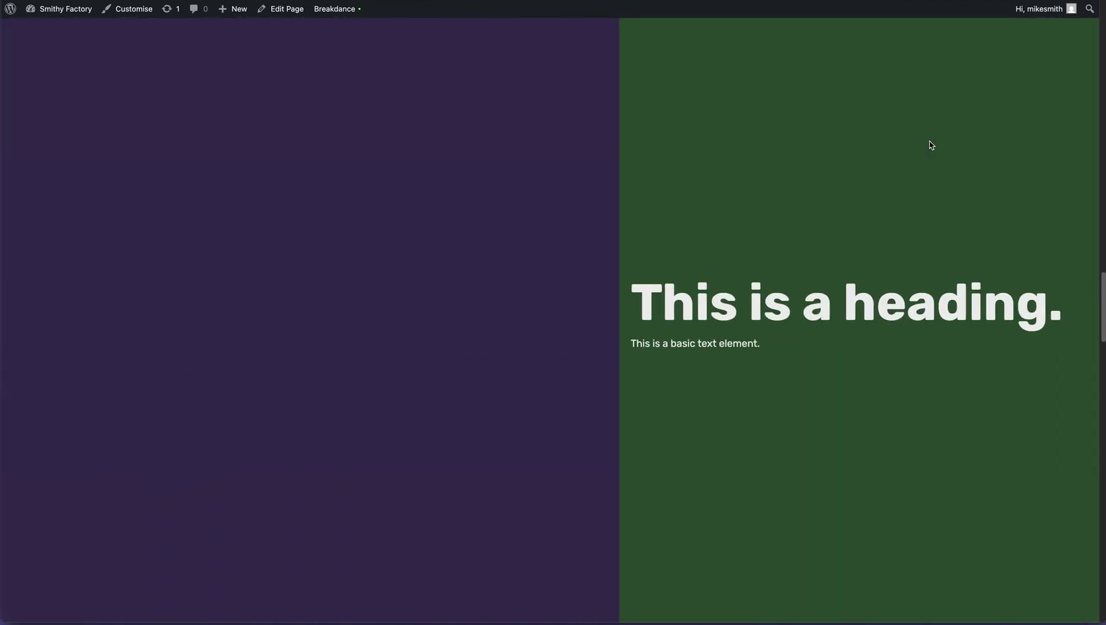
pyautogui.scroll(-3, 931, 145)
pyautogui.scroll(-5, 931, 145)
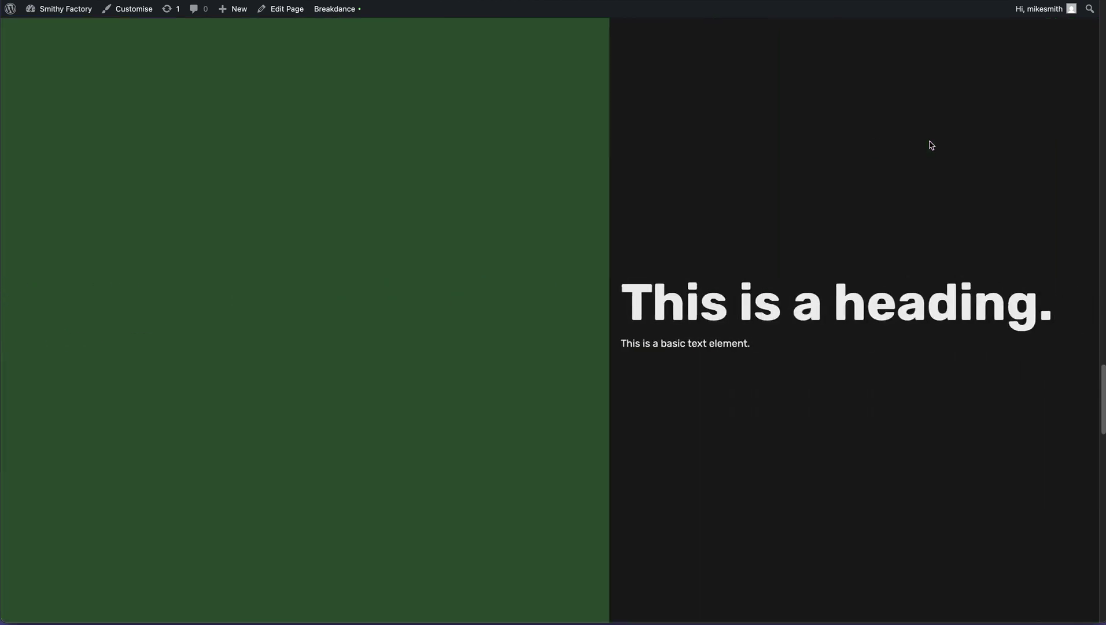
pyautogui.scroll(10, 931, 146)
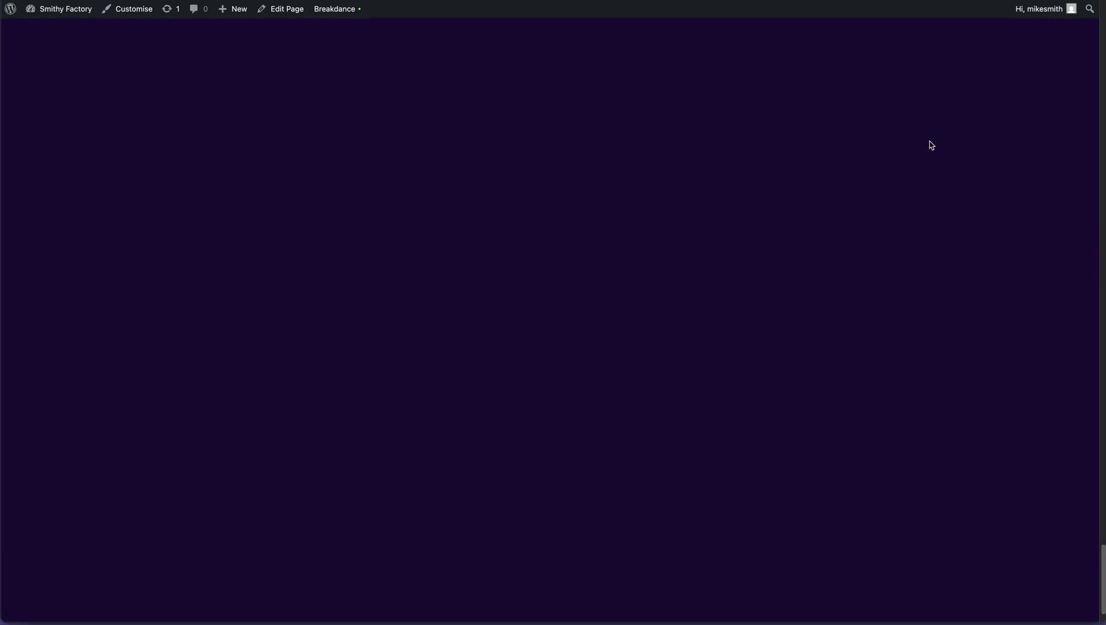
pyautogui.scroll(5, 931, 145)
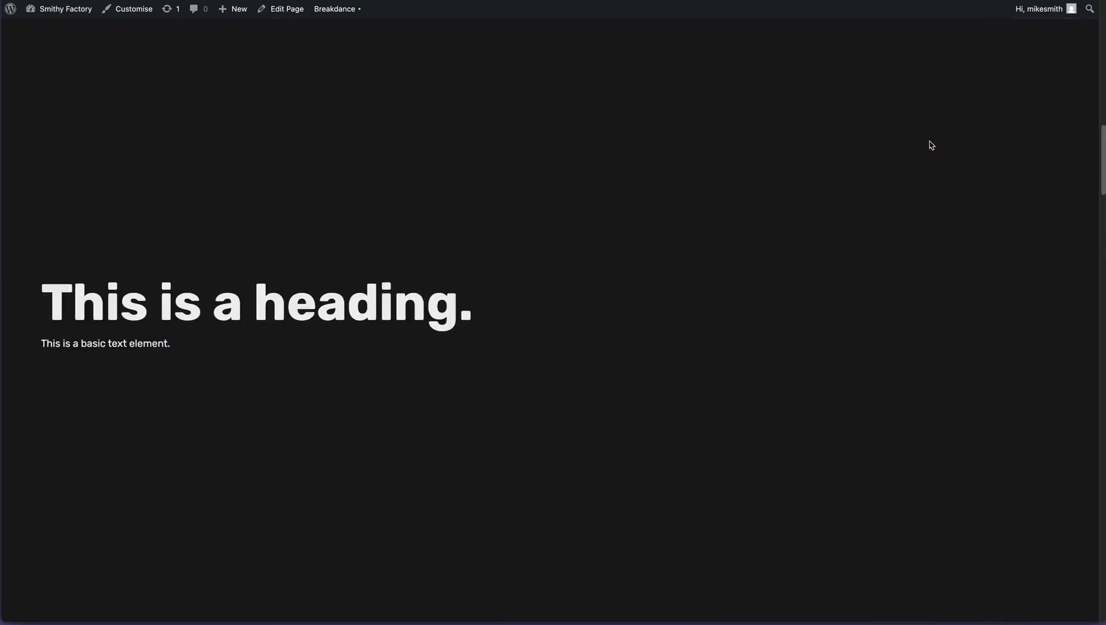
pyautogui.scroll(-8, 931, 145)
pyautogui.scroll(-3, 932, 145)
pyautogui.scroll(6, 931, 145)
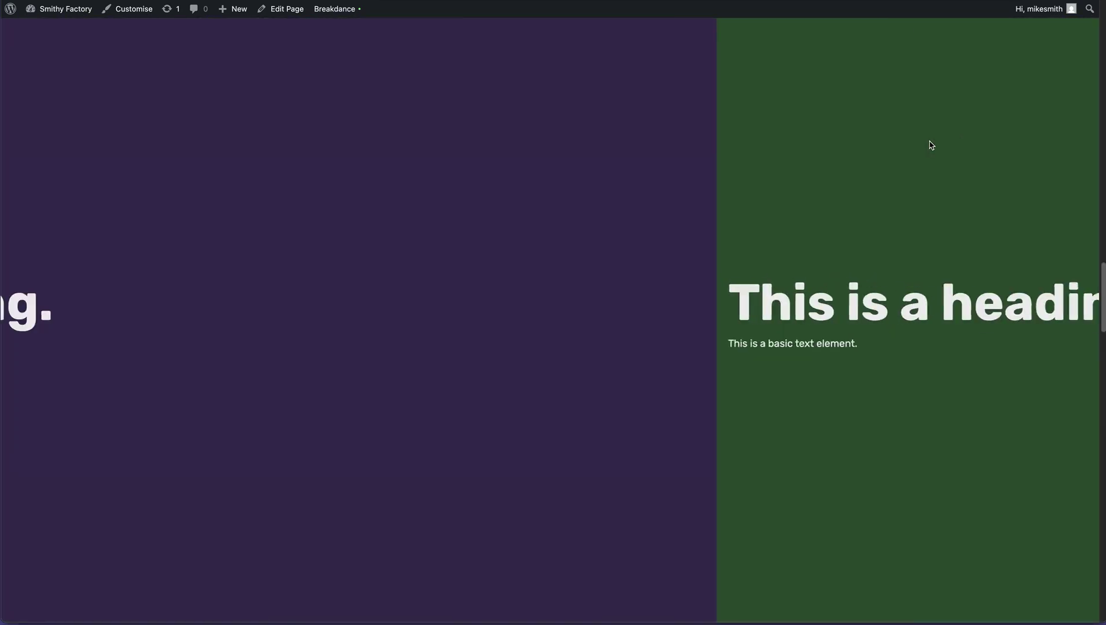
pyautogui.scroll(6, 931, 146)
pyautogui.scroll(-6, 931, 144)
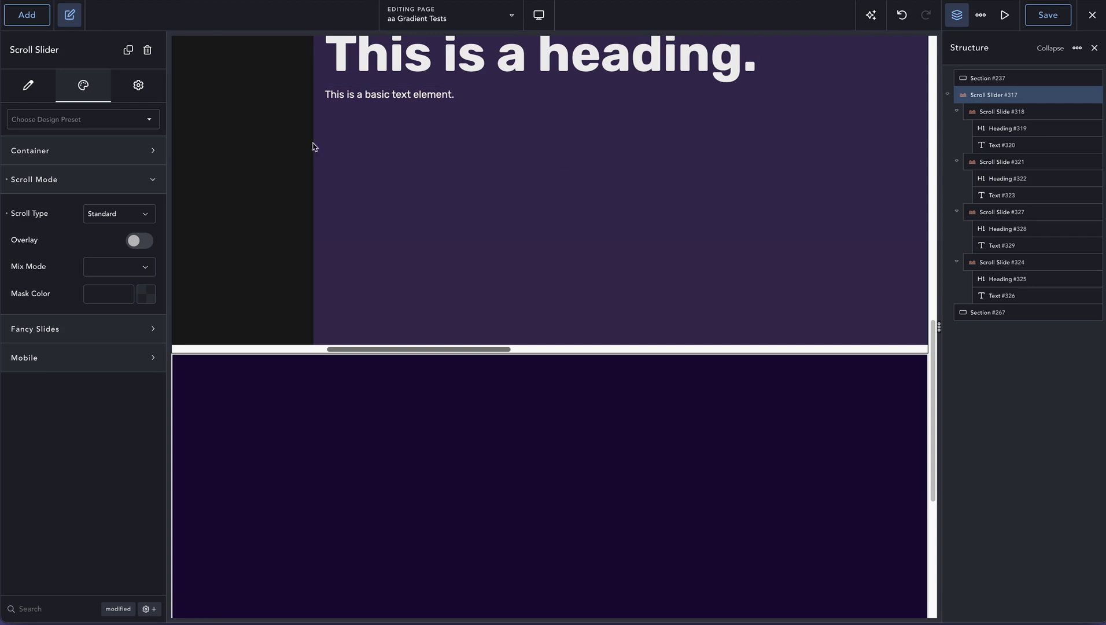
# - Set the Scroll Slider's scroll speed to 3/4 of normal in the Sticking options
pyautogui.click(48, 96)
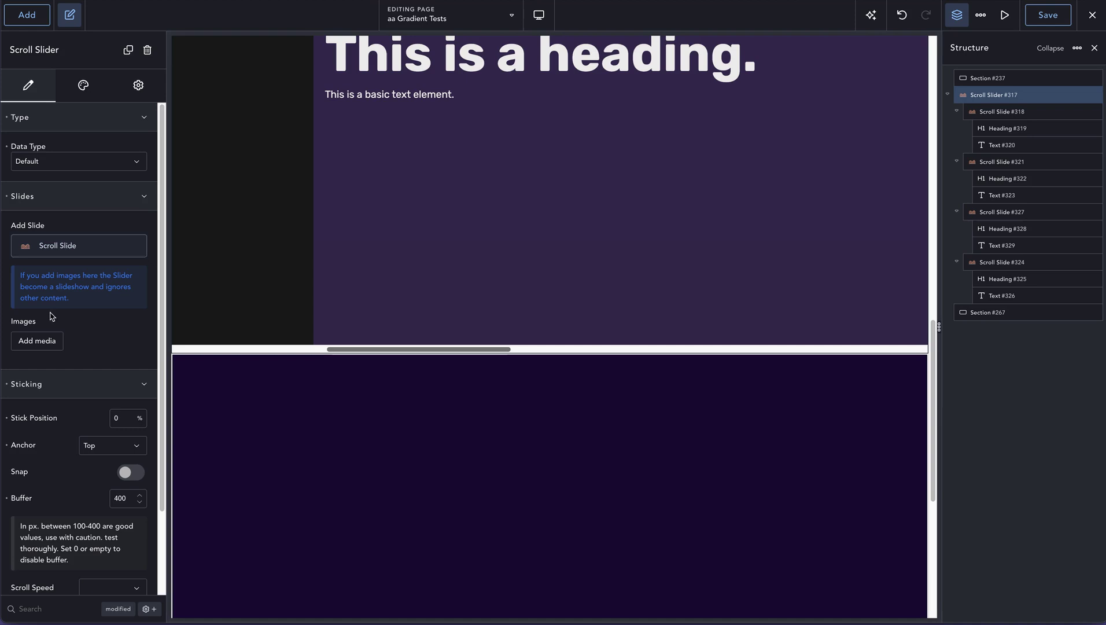
pyautogui.scroll(-2, 37, 346)
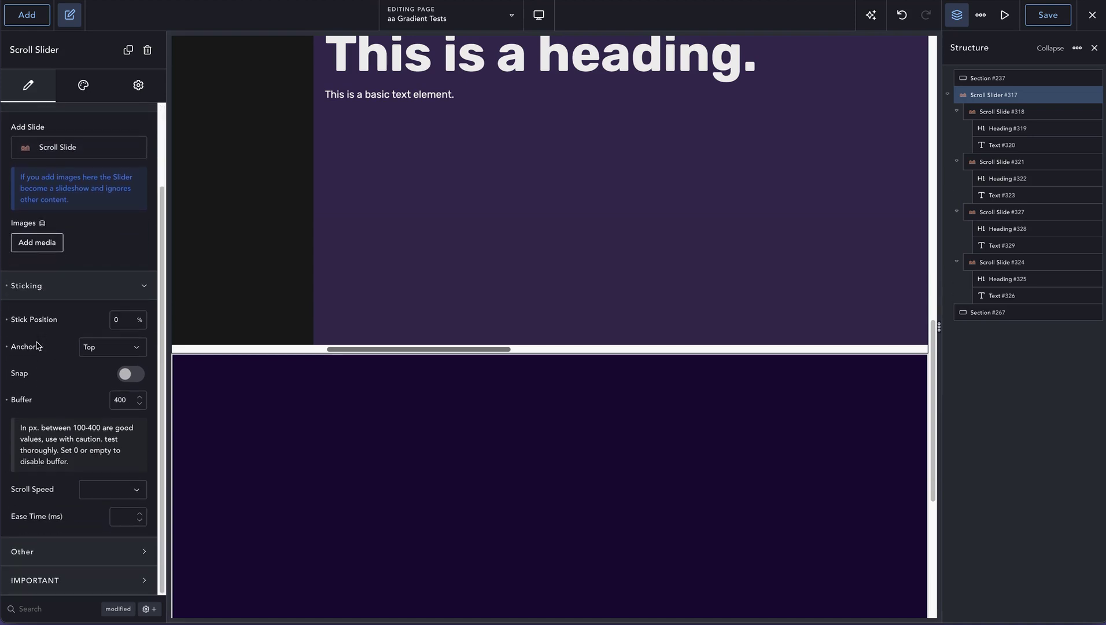
pyautogui.click(116, 321)
pyautogui.click(117, 490)
pyautogui.click(113, 576)
# - Set the Scroll Slider's scroll type to Wipe
pyautogui.click(81, 87)
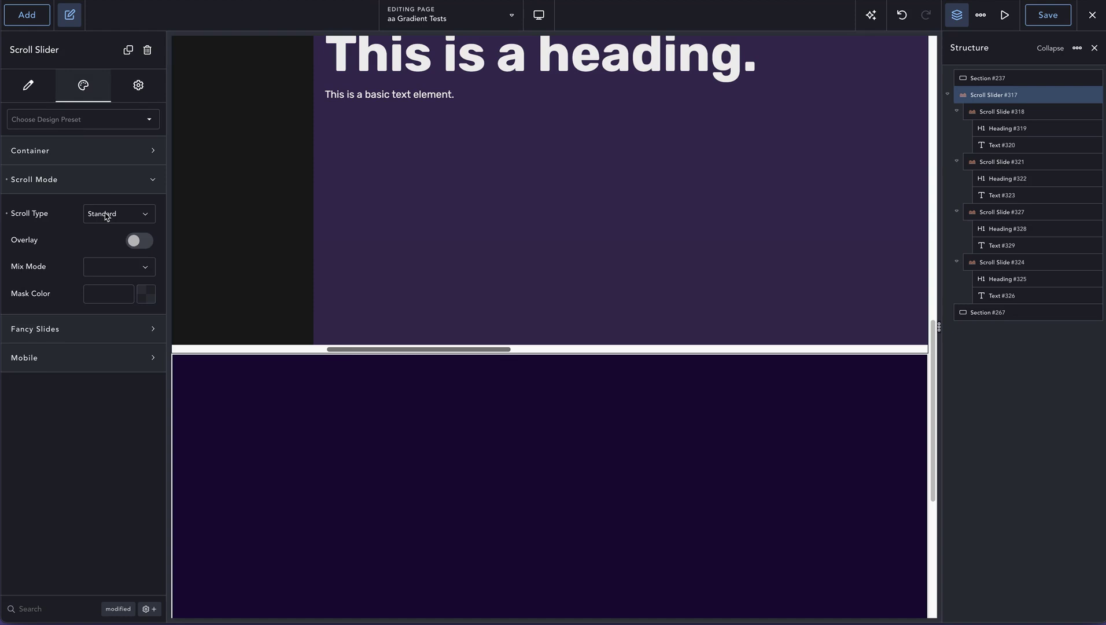
pyautogui.click(105, 215)
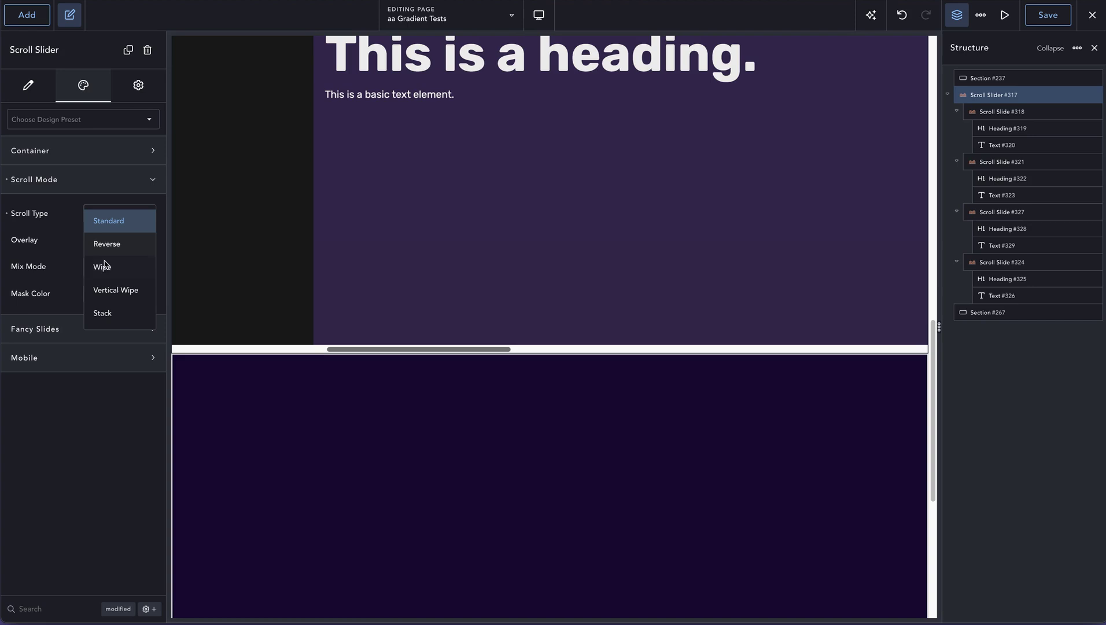
pyautogui.click(104, 267)
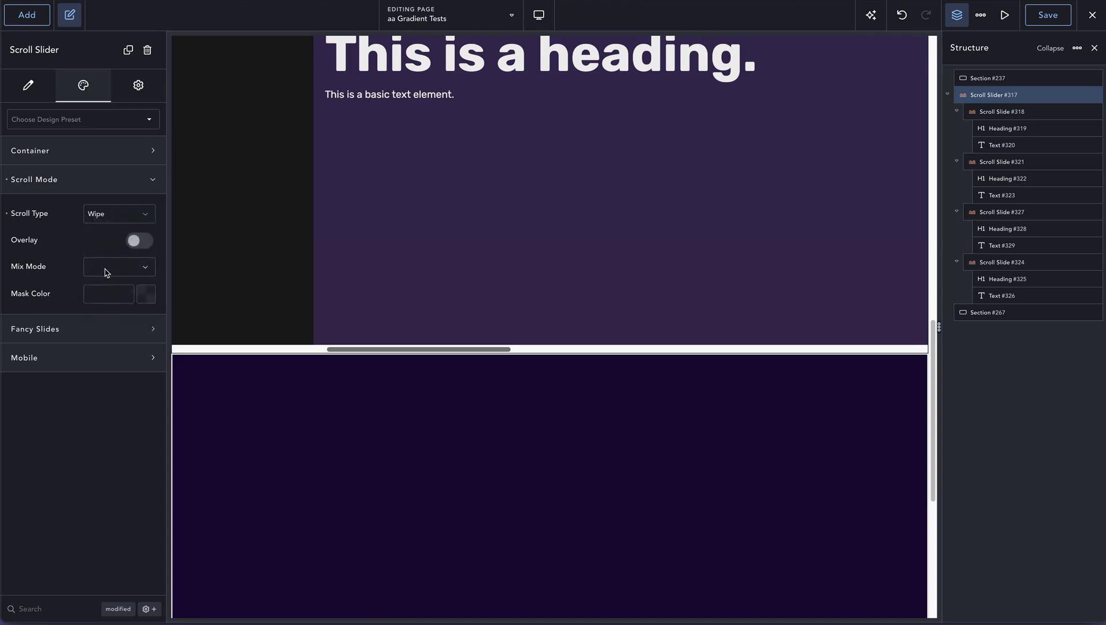
# - Set the Scroll Slider's scroll speed to Normal and its ease time to 8 ms, and save the page
pyautogui.click(45, 97)
pyautogui.scroll(-2, 107, 284)
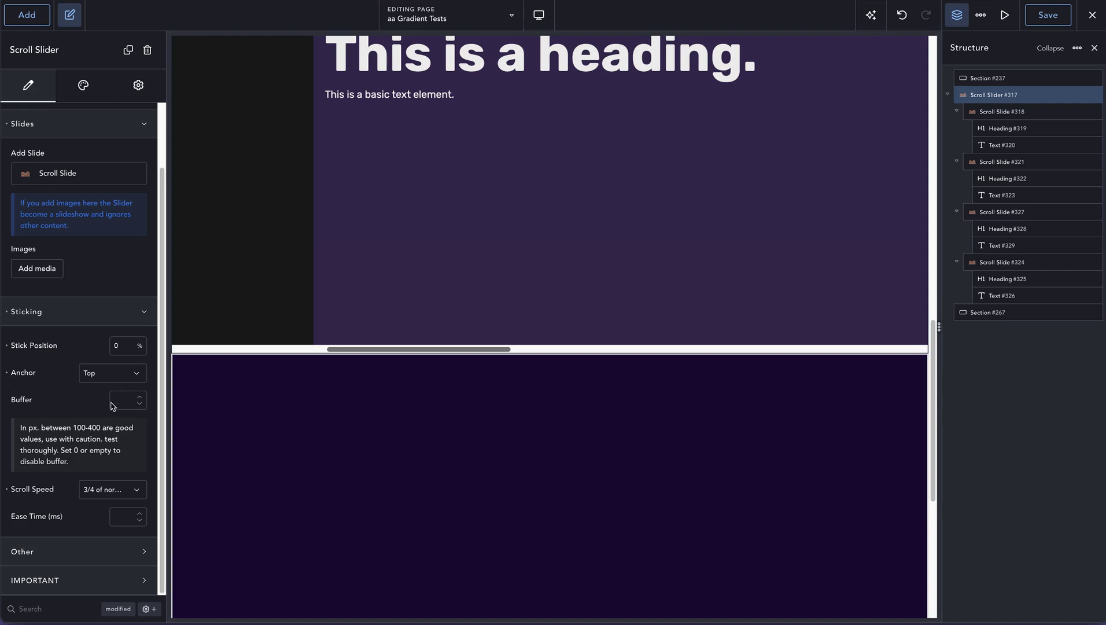
pyautogui.click(103, 489)
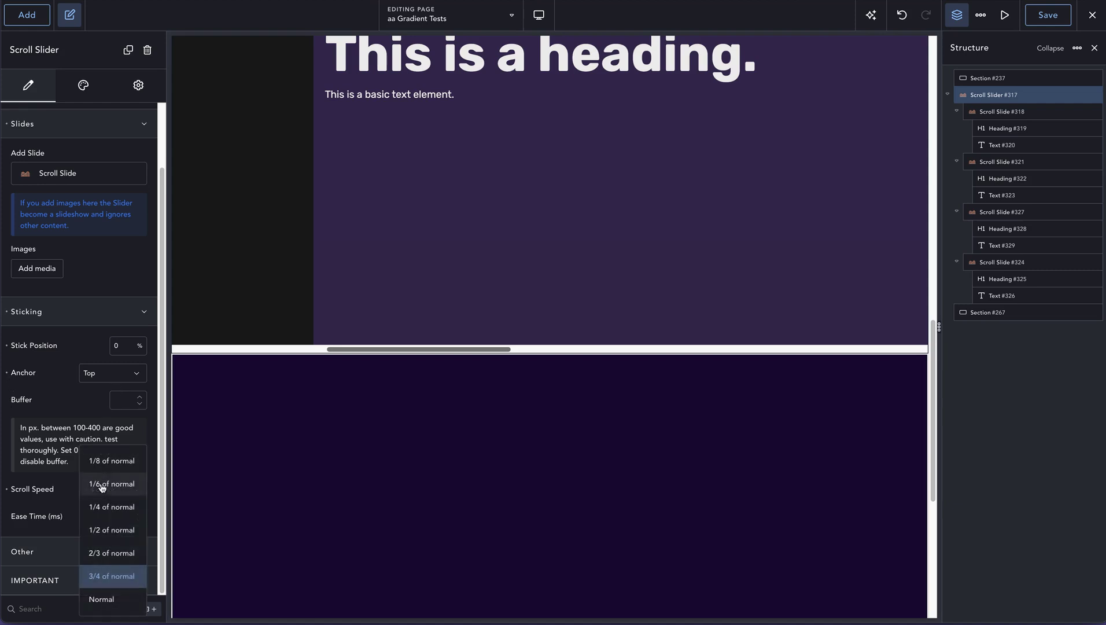
pyautogui.click(99, 598)
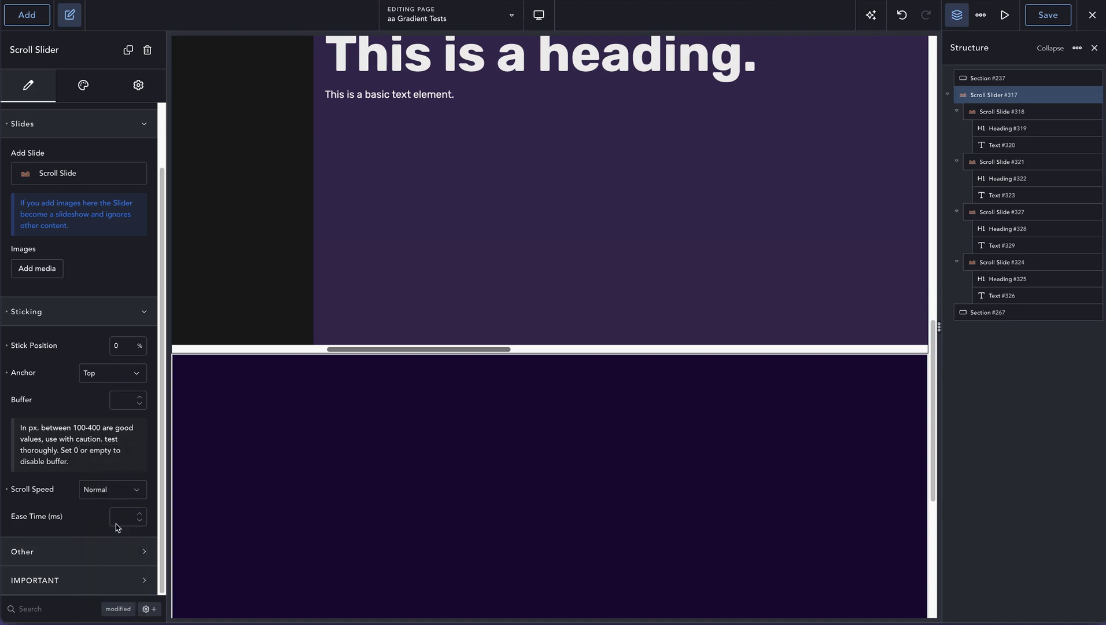
pyautogui.click(123, 515)
pyautogui.press('Down')
pyautogui.hotkey('ctrl', 'a')
pyautogui.write('8')
pyautogui.click(1043, 17)
# - Add five adjacent Landscapes images to the Scroll Slider, from the lake with red canoes through the snowy mountain above the turquoise lake
pyautogui.click(43, 272)
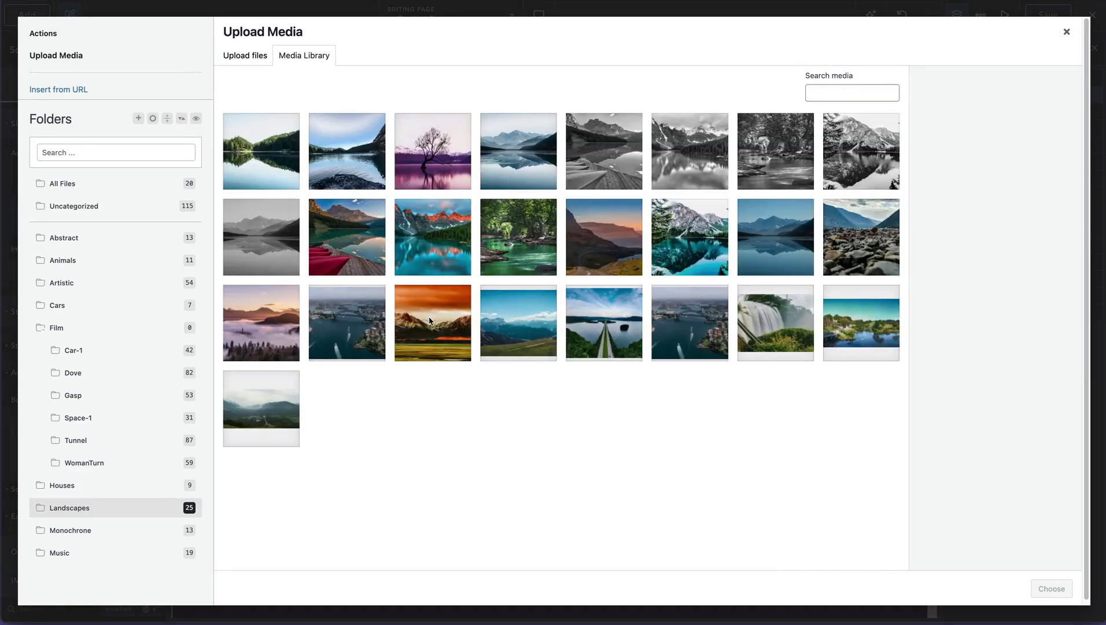
pyautogui.click(372, 235)
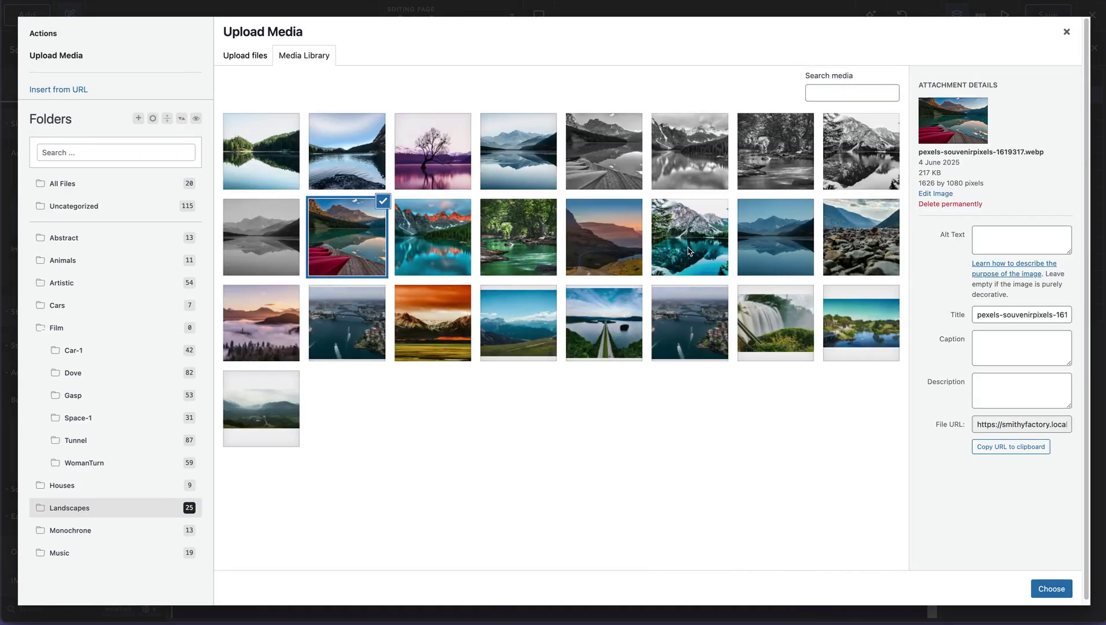
pyautogui.keyDown('shift'); pyautogui.click(687, 248); pyautogui.keyUp('shift')
pyautogui.click(1062, 589)
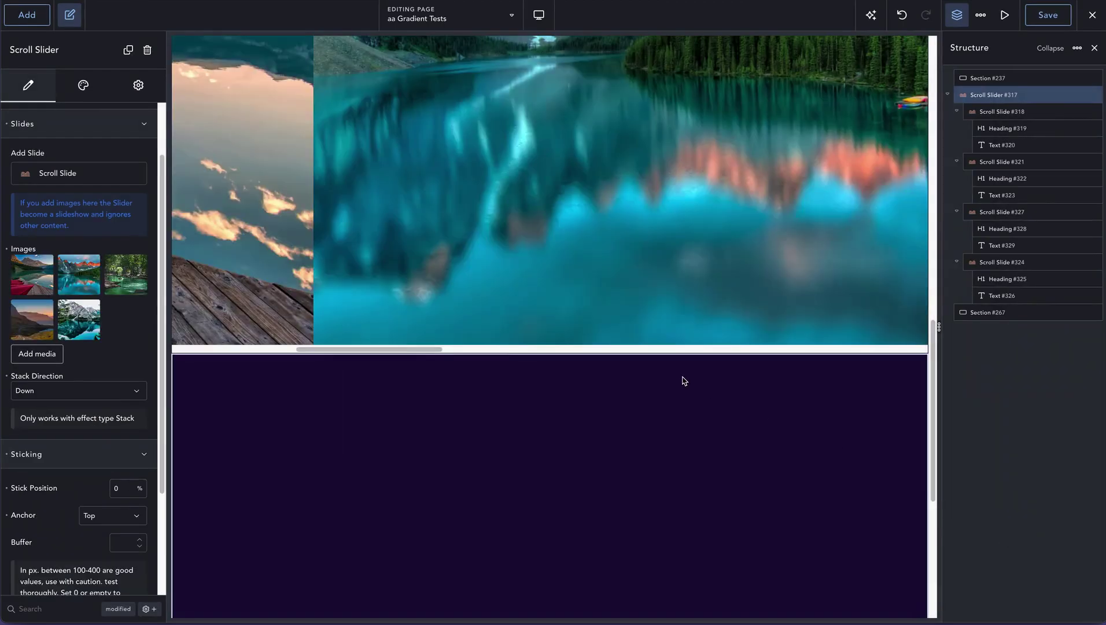
pyautogui.scroll(3, 693, 299)
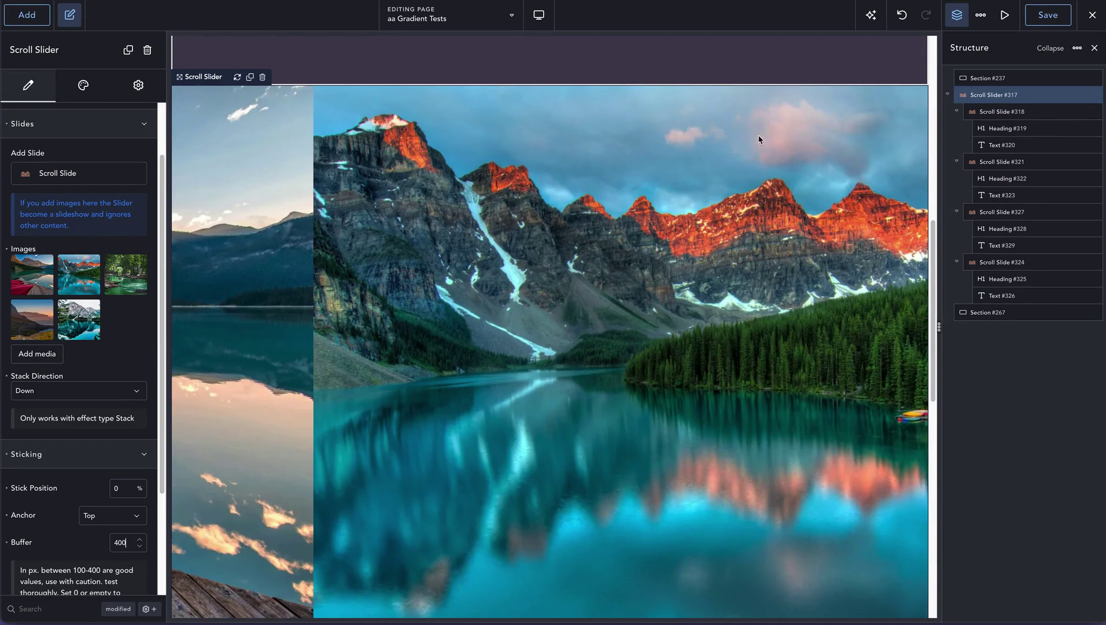
# - Save the page and check the image slides' wipe transitions on the frontend in both scroll directions
pyautogui.click(1048, 15)
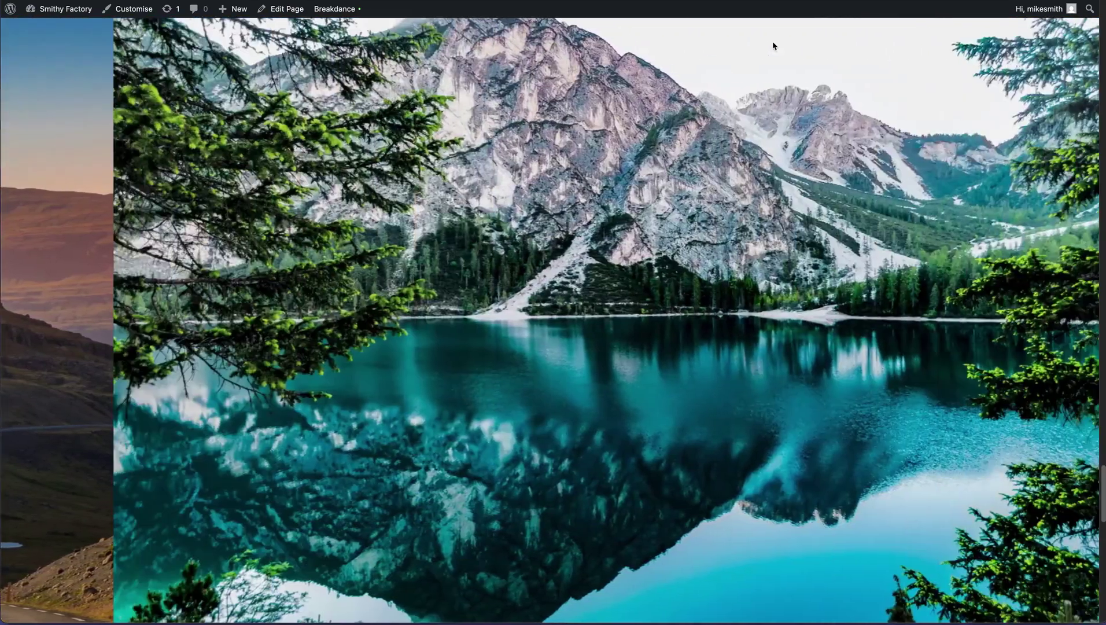
pyautogui.scroll(-15, 774, 45)
pyautogui.scroll(8, 774, 45)
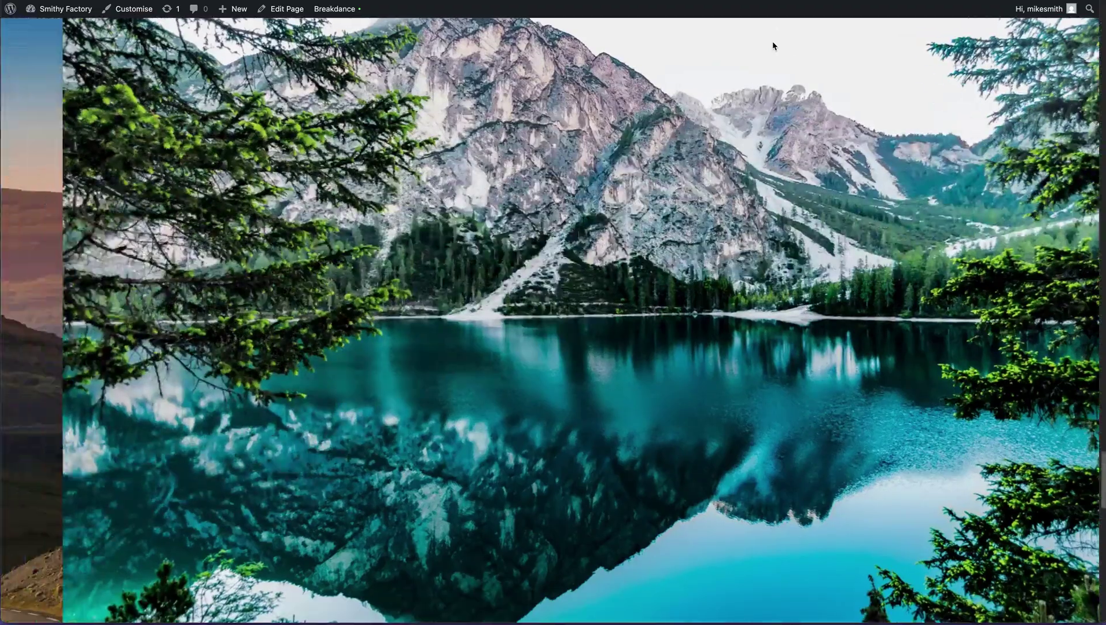
pyautogui.scroll(8, 774, 45)
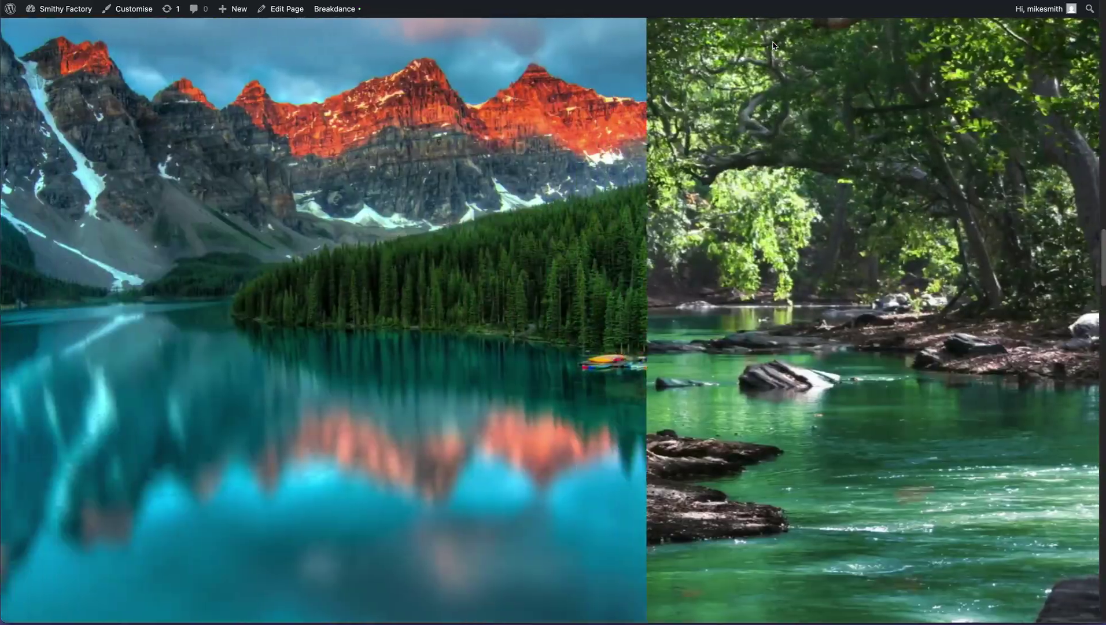
pyautogui.scroll(3, 774, 45)
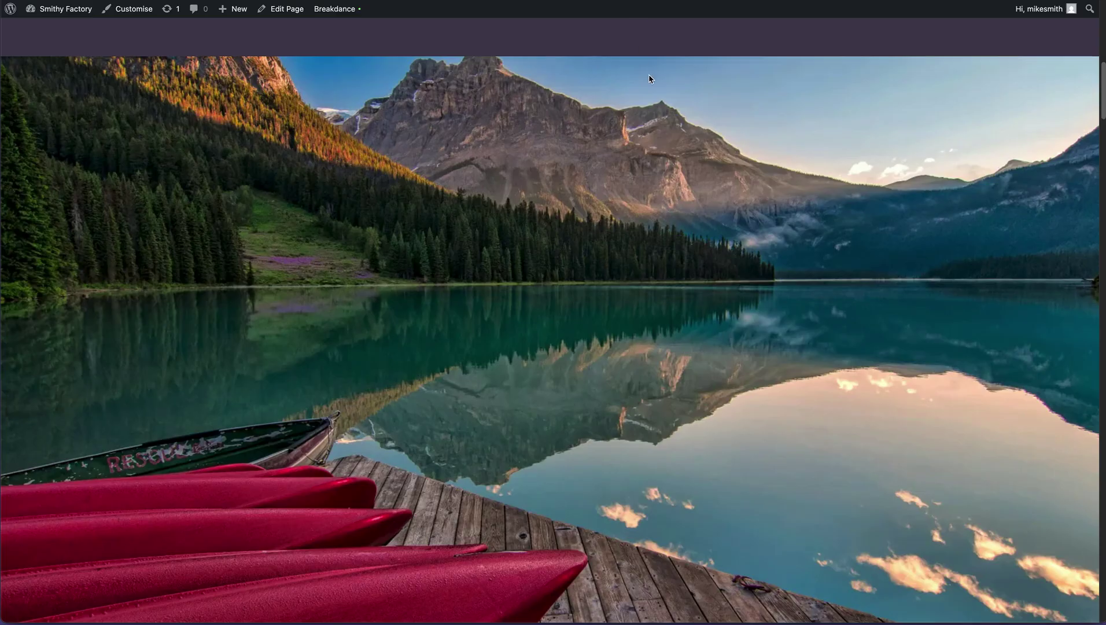
pyautogui.scroll(-2, 649, 78)
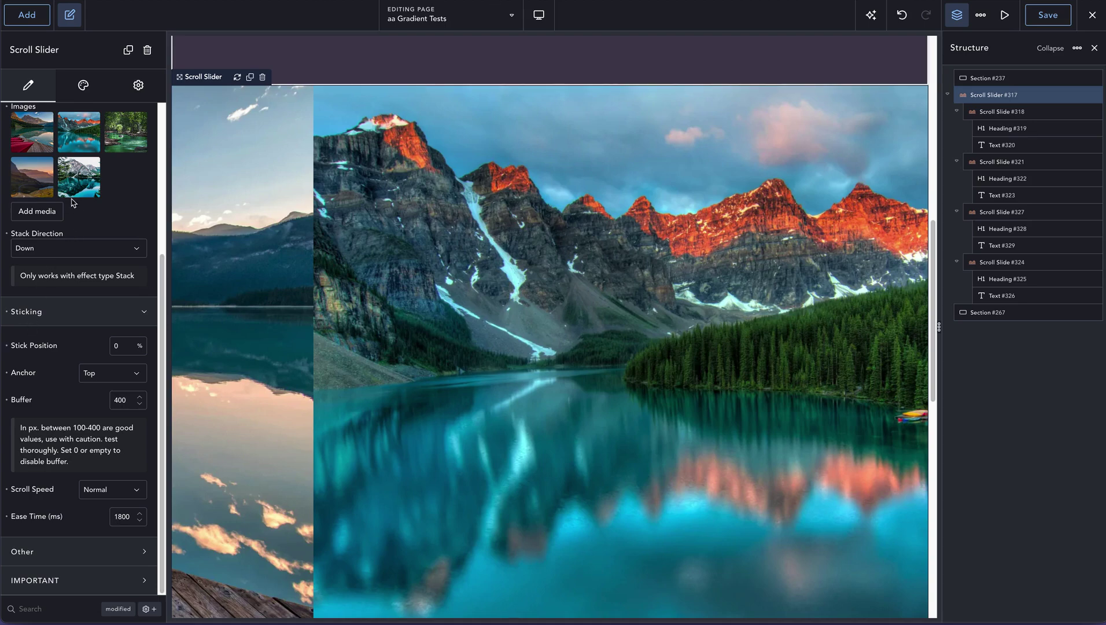
# - Remove all images from the Scroll Slider and view its Other options
pyautogui.scroll(3, 72, 205)
pyautogui.click(7, 217)
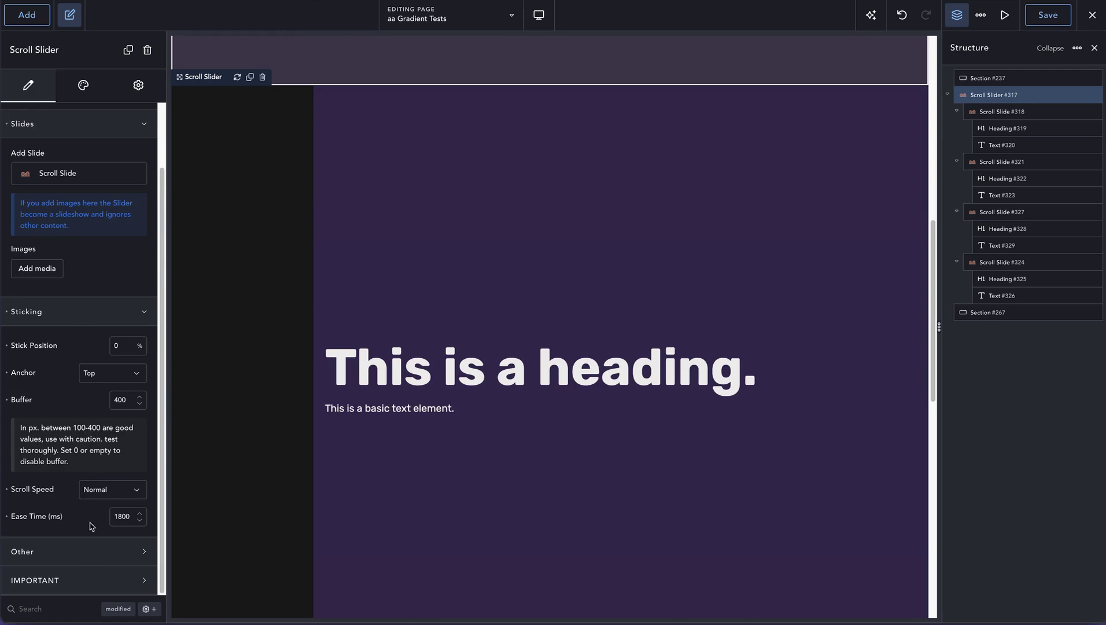
pyautogui.click(100, 312)
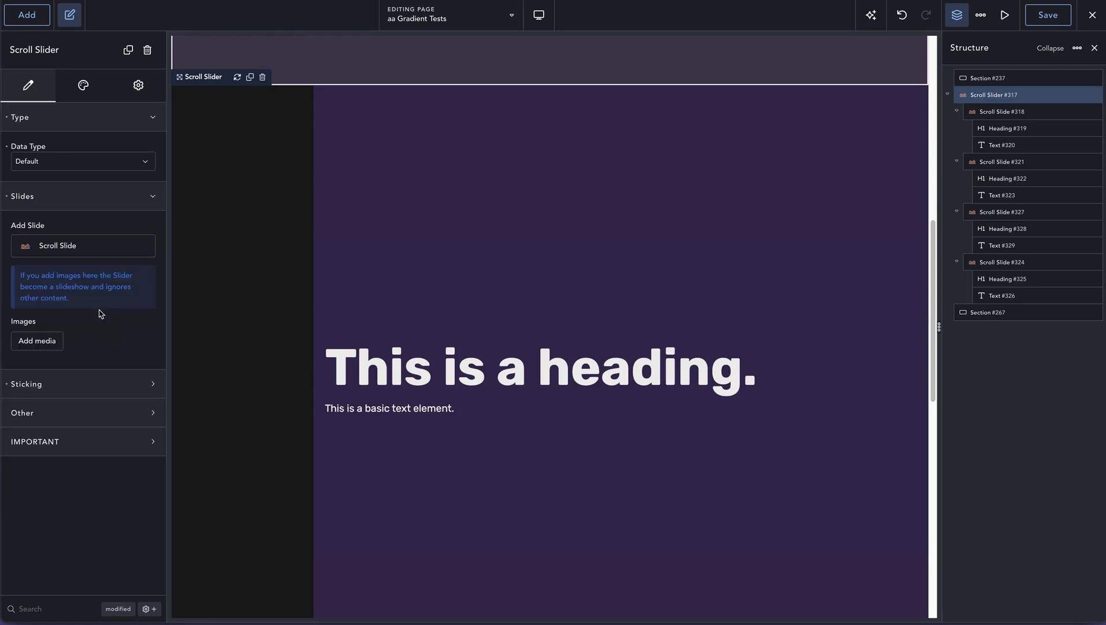
pyautogui.click(100, 418)
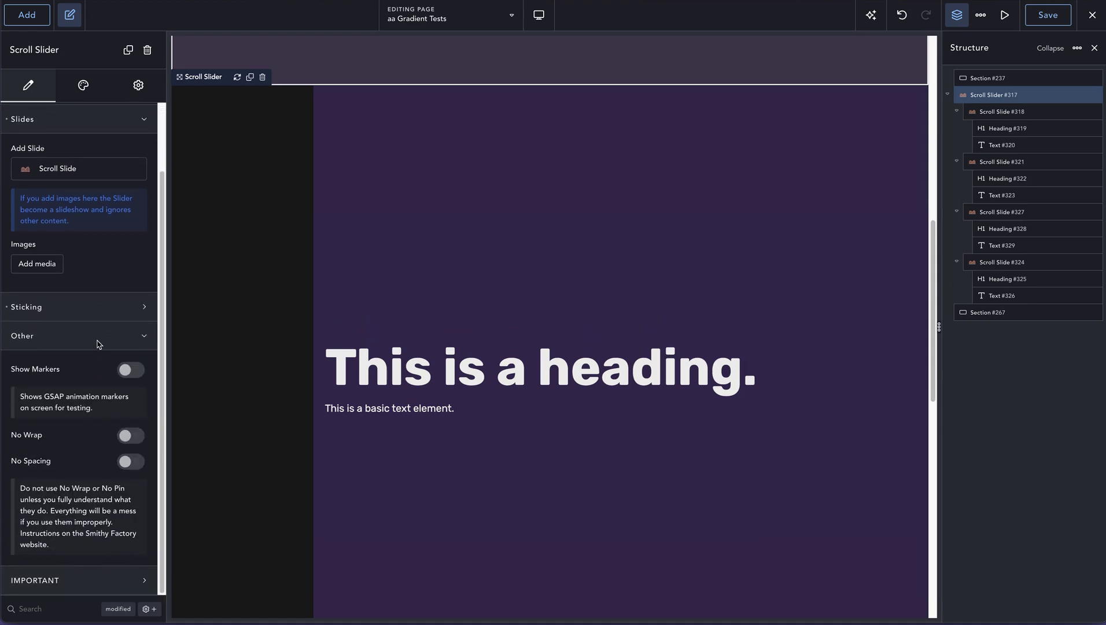
pyautogui.click(95, 341)
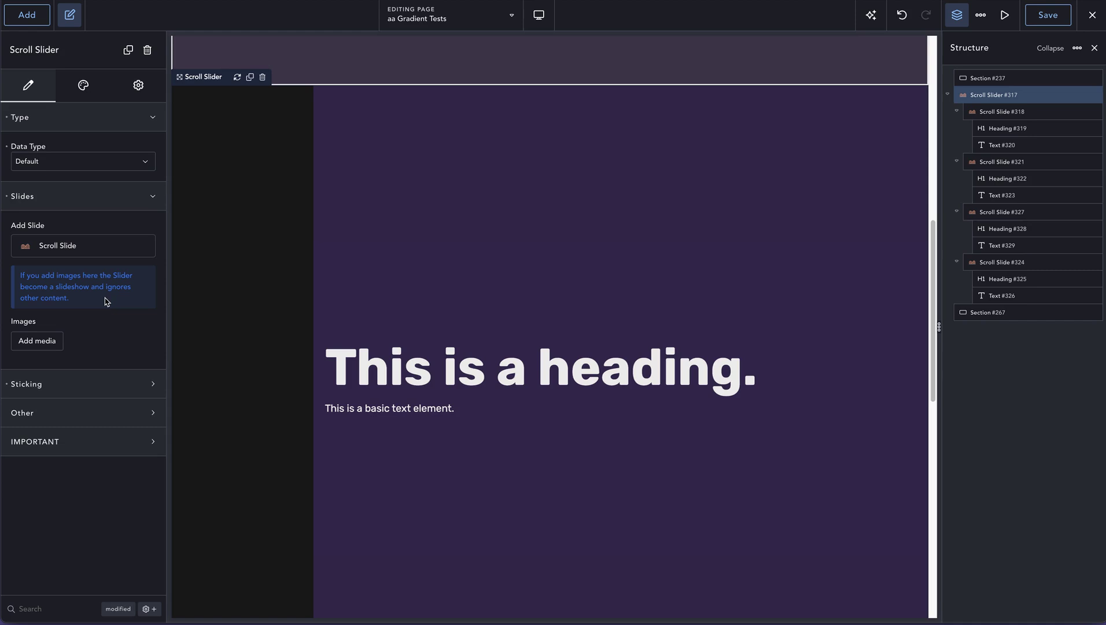
pyautogui.click(93, 187)
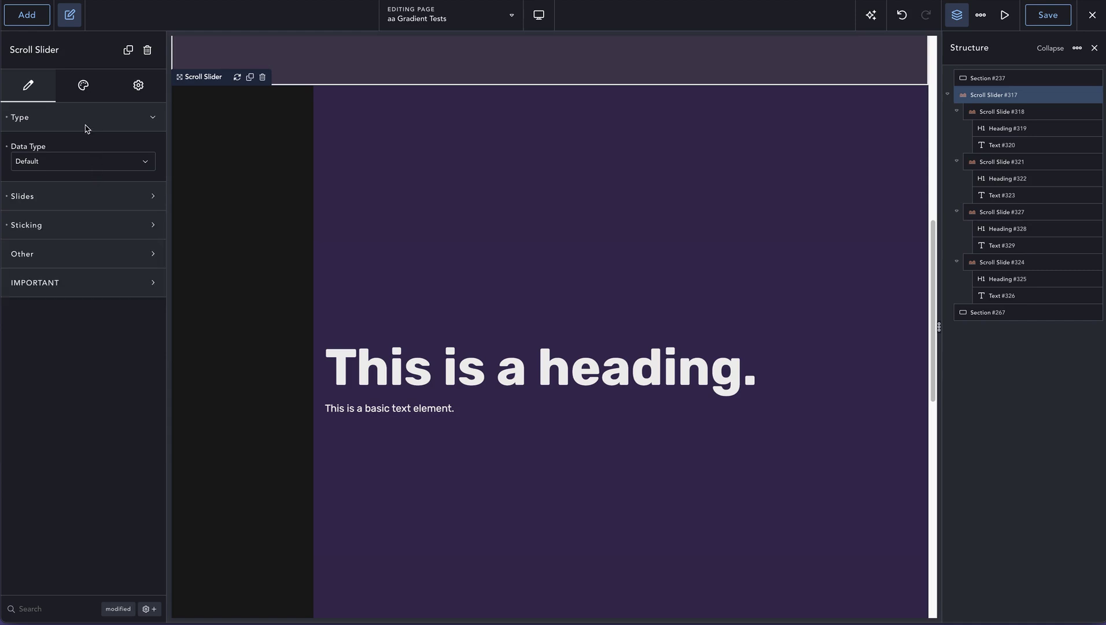
# - Set the Scroll Slider's data type to Repeater with global block TL-Test Repeater BLock and repeater field TL Test (Timeline), and save the page
pyautogui.click(62, 163)
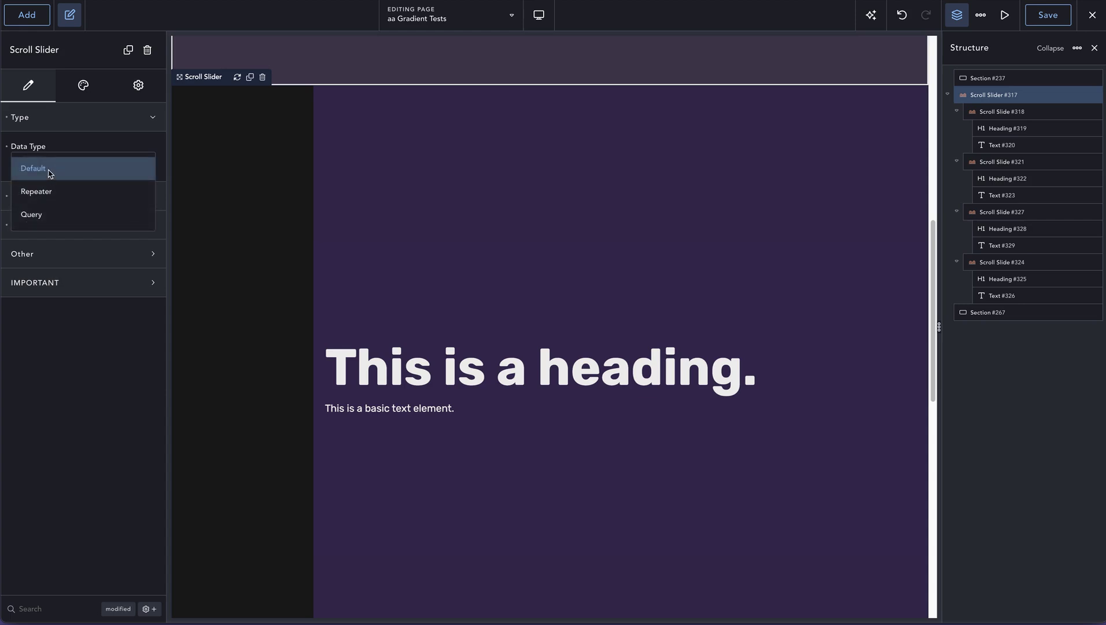
pyautogui.click(50, 193)
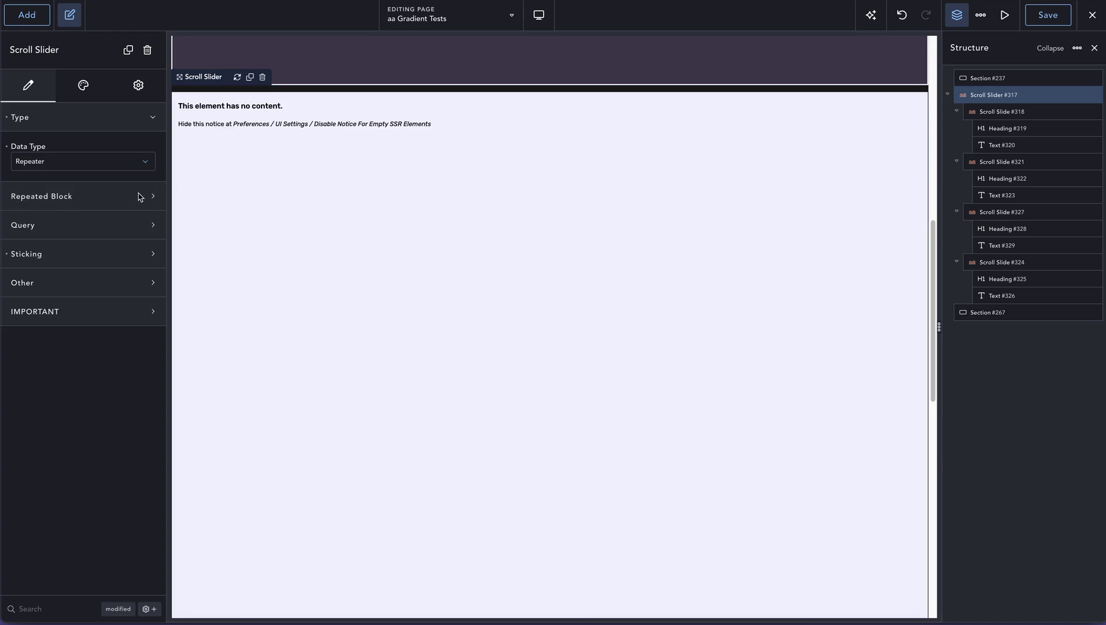
pyautogui.click(118, 200)
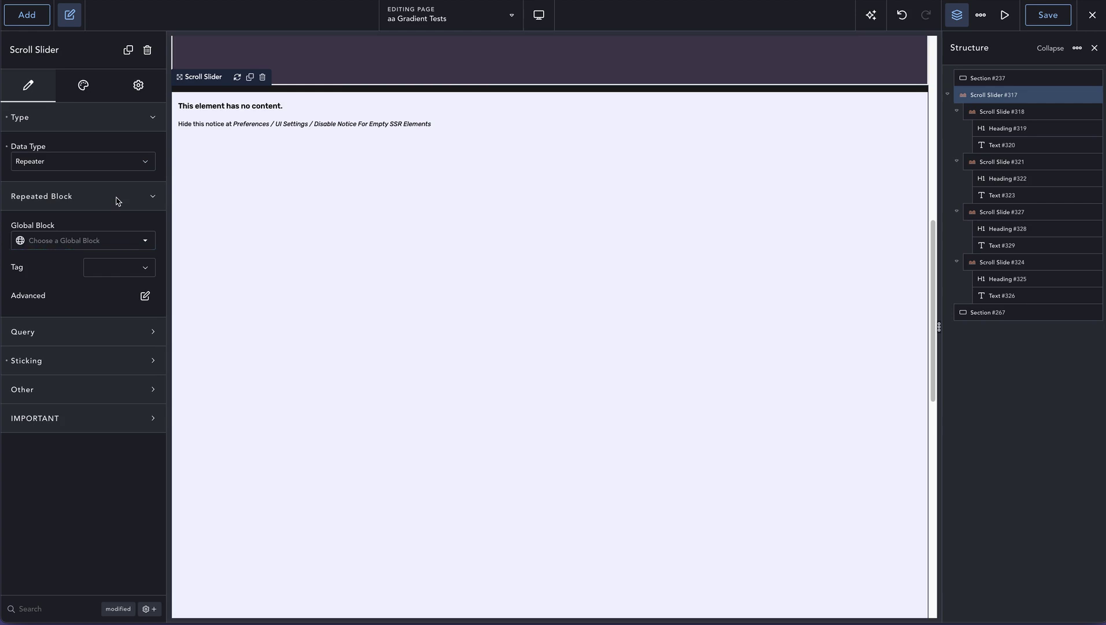
pyautogui.click(48, 241)
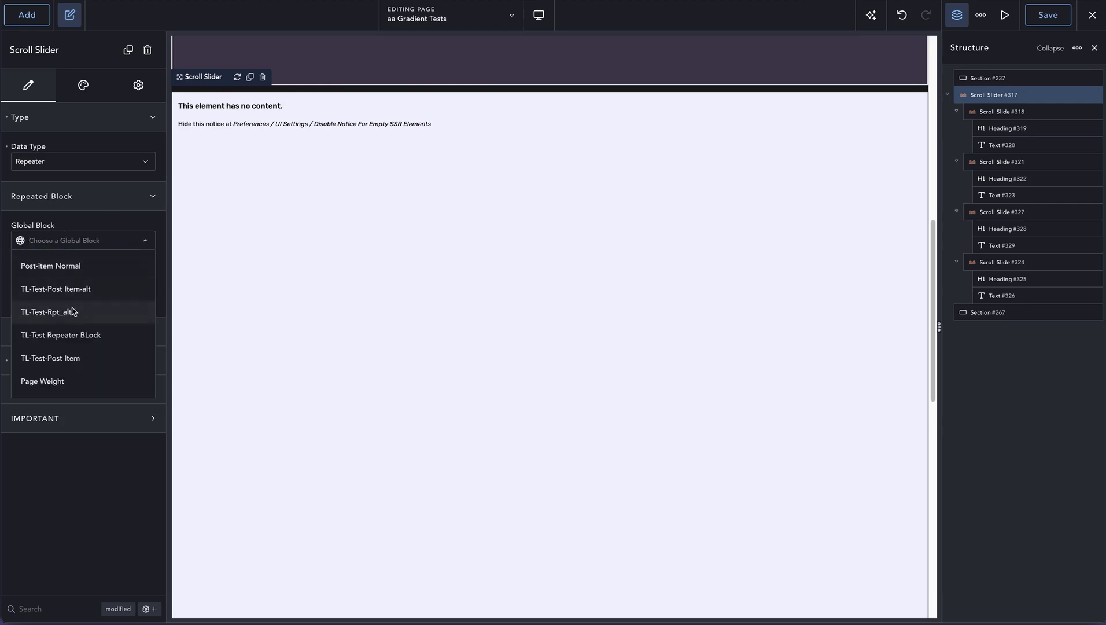
pyautogui.click(75, 336)
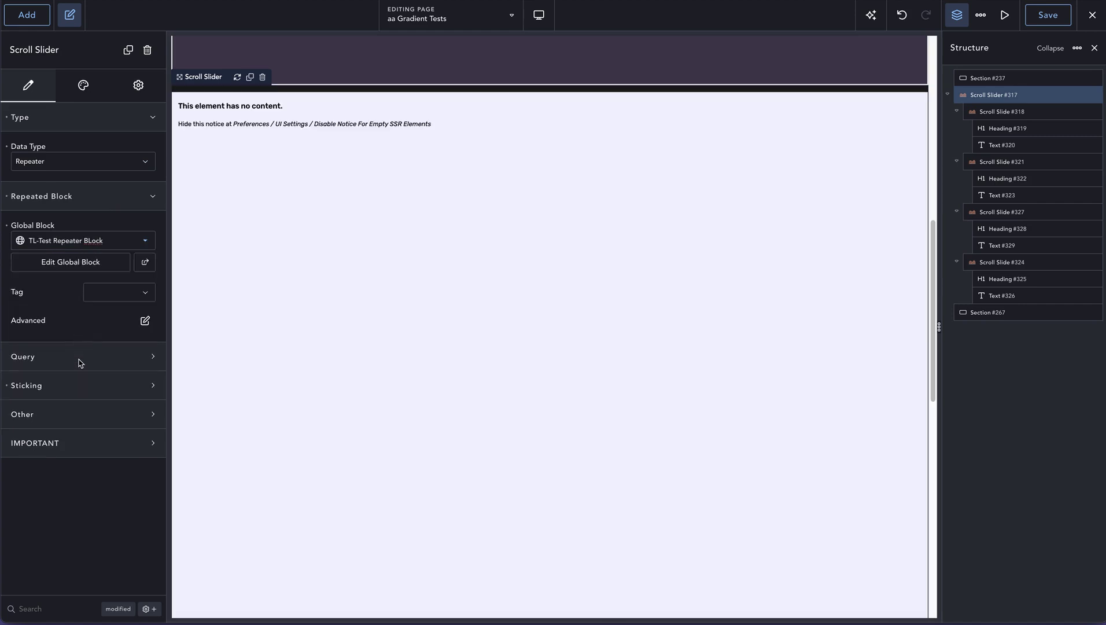
pyautogui.click(79, 358)
pyautogui.click(66, 403)
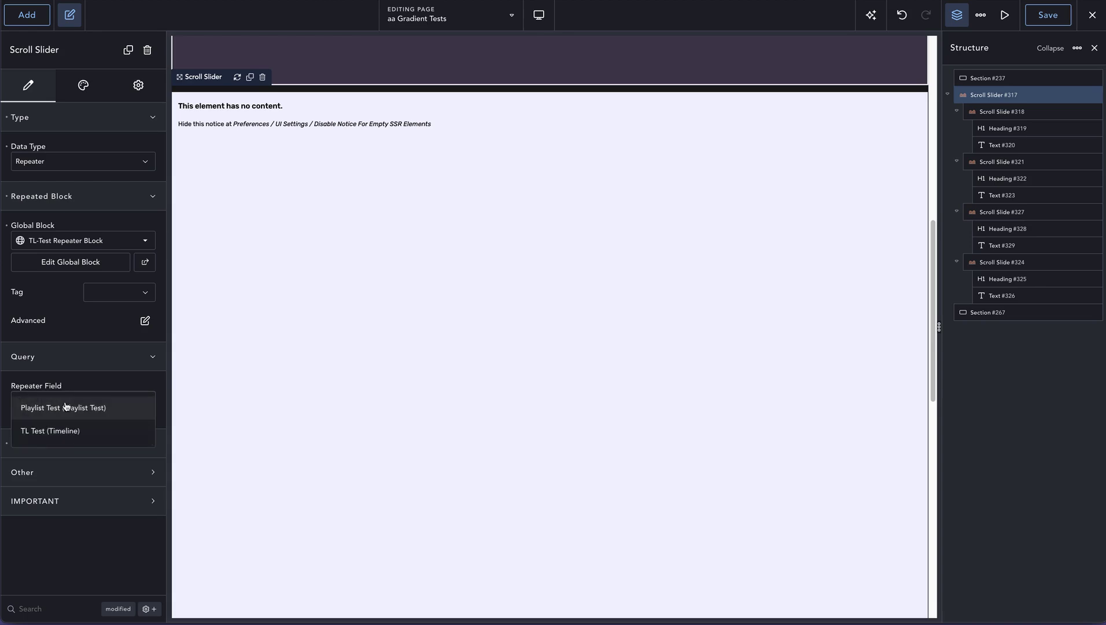
pyautogui.click(60, 431)
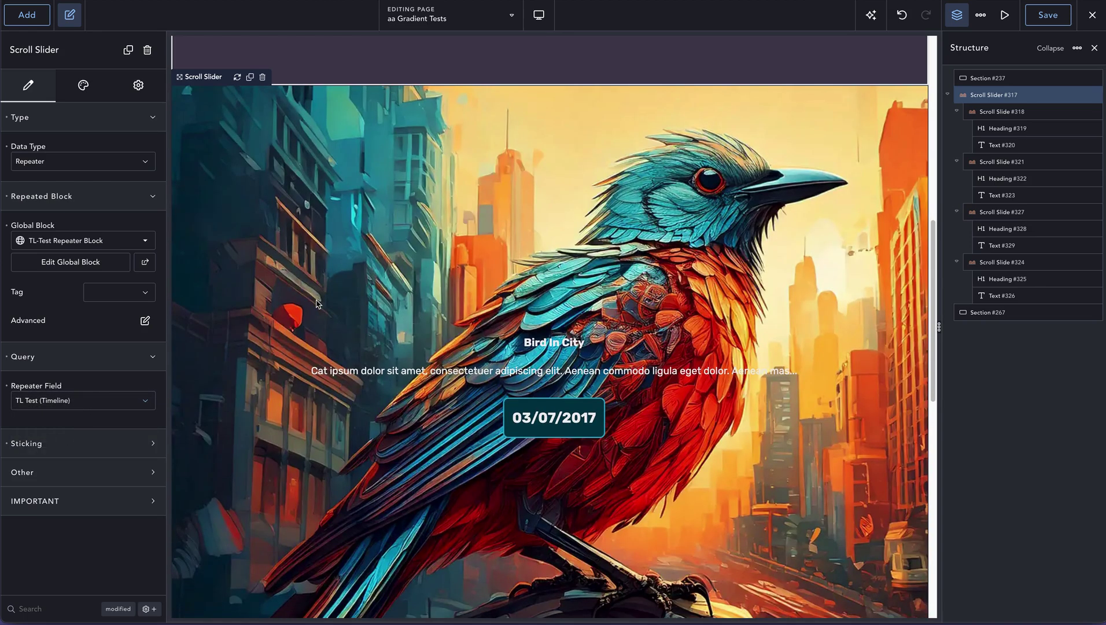
pyautogui.click(1040, 19)
# - Set the Scroll Slider's scroll type to Reverse and save the page
pyautogui.click(91, 97)
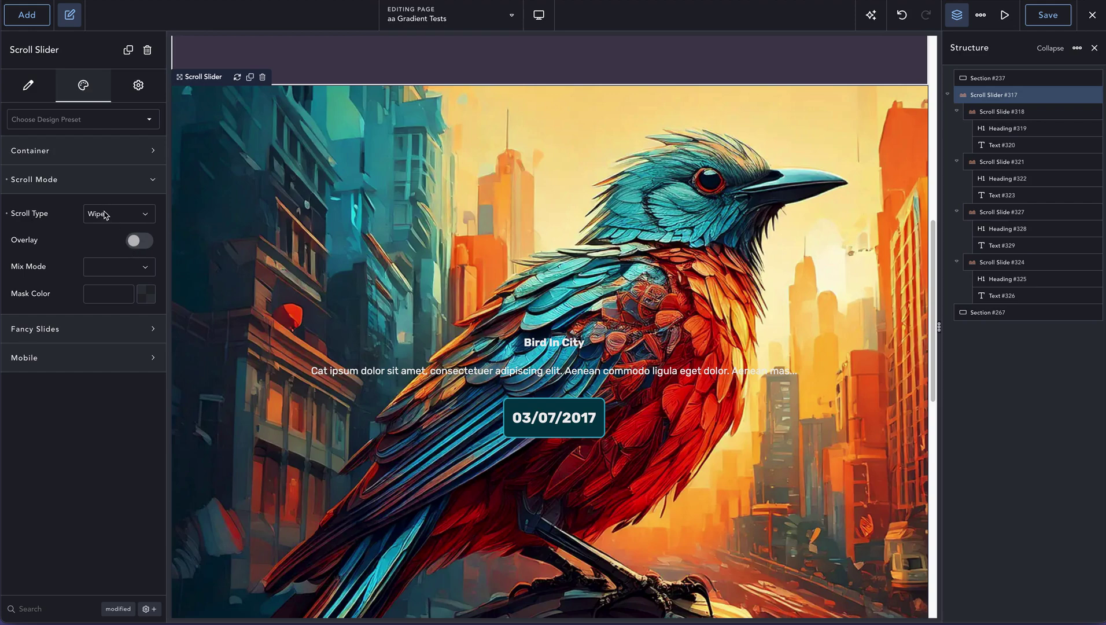
pyautogui.click(110, 215)
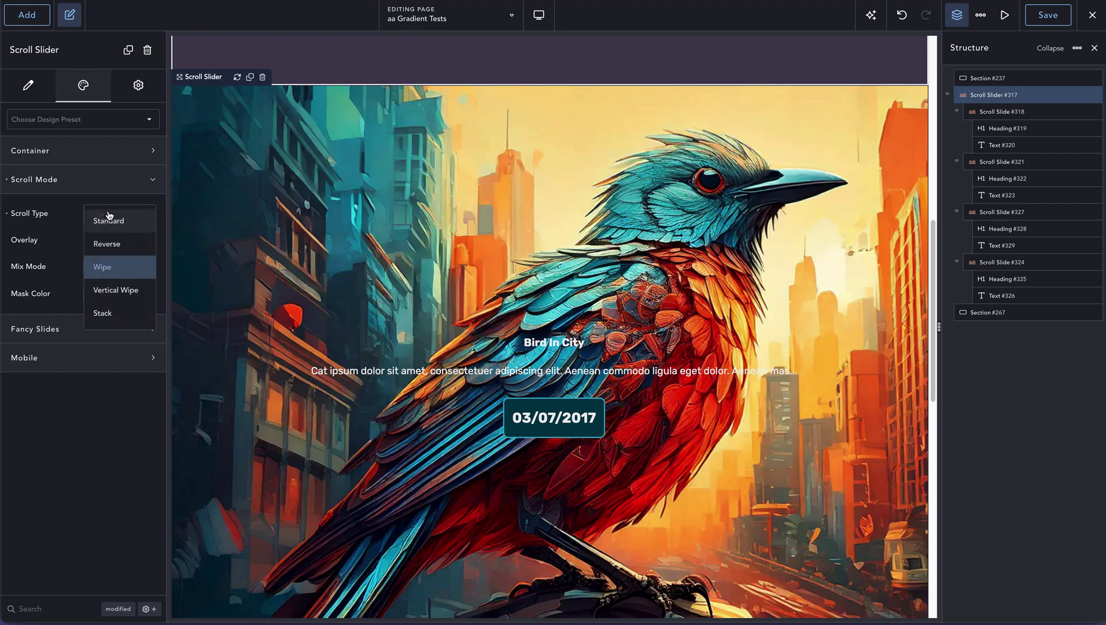
pyautogui.click(107, 242)
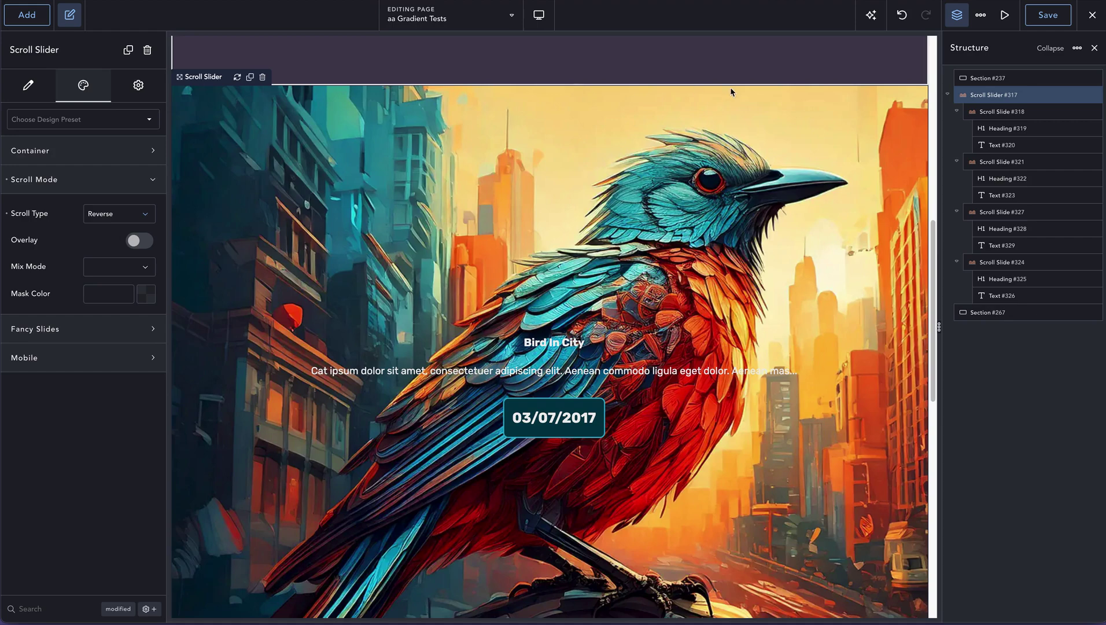
pyautogui.click(1037, 17)
# - Preview the repeater slides in the builder canvas and reload the frontend page
pyautogui.scroll(-3, 727, 245)
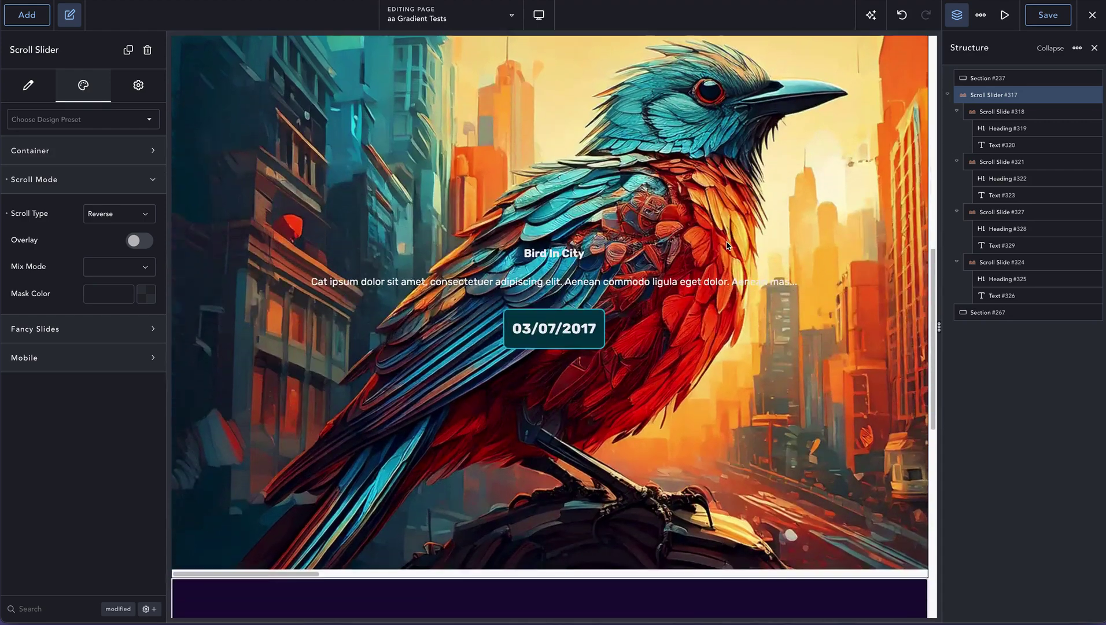
pyautogui.scroll(1, 680, 185)
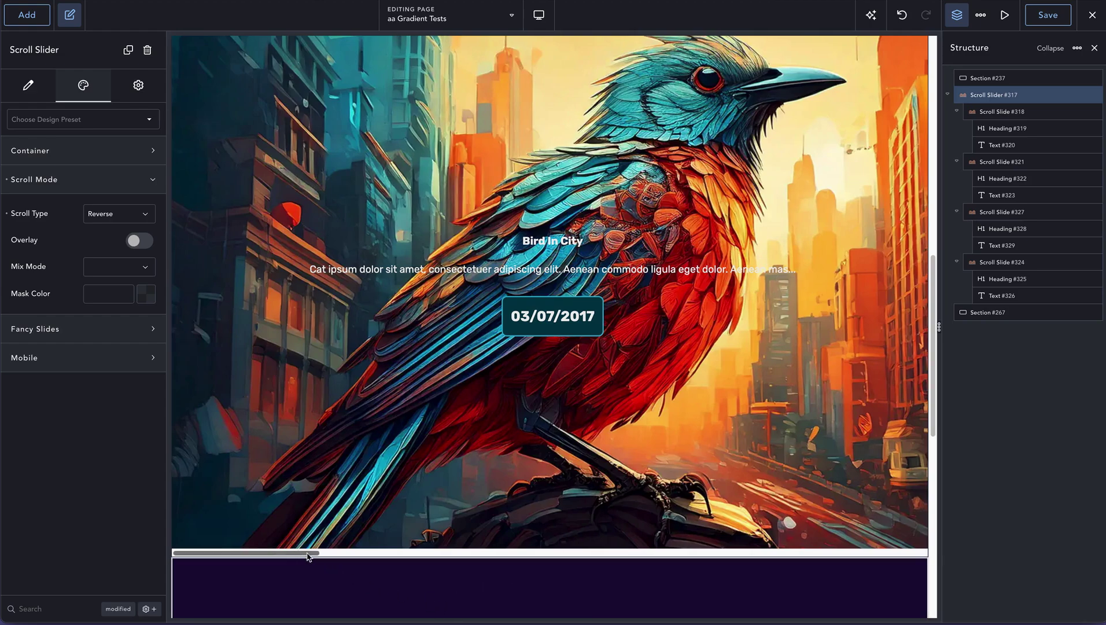
pyautogui.moveTo(300, 552)
pyautogui.mouseDown()
pyautogui.moveTo(562, 590)
pyautogui.moveTo(728, 571)
pyautogui.moveTo(923, 569)
pyautogui.moveTo(289, 566)
pyautogui.mouseUp()
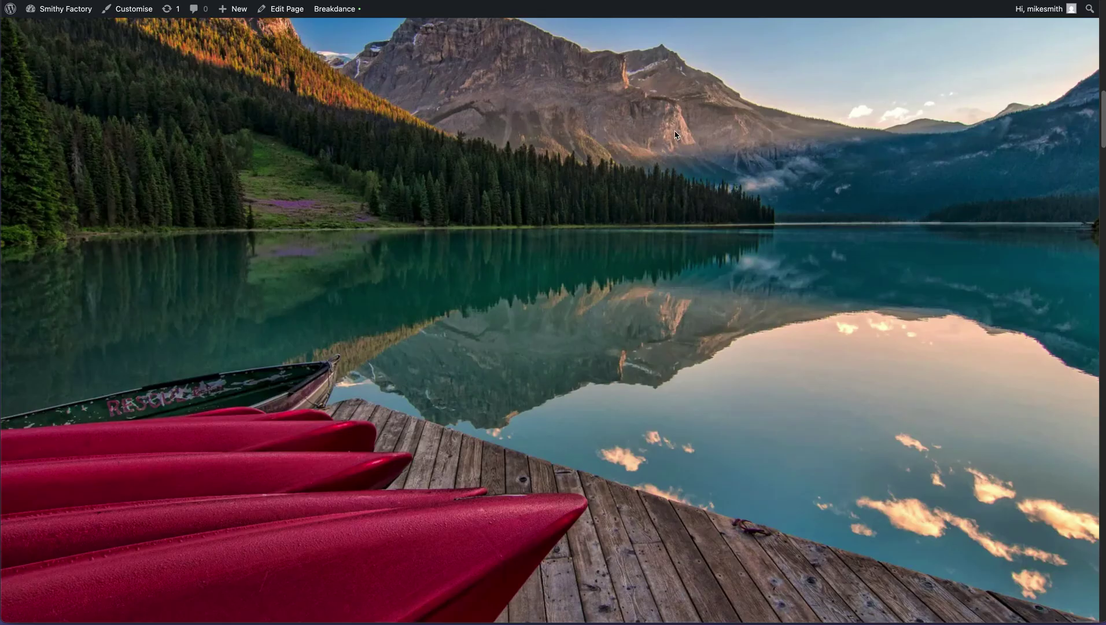
pyautogui.press('super+r')
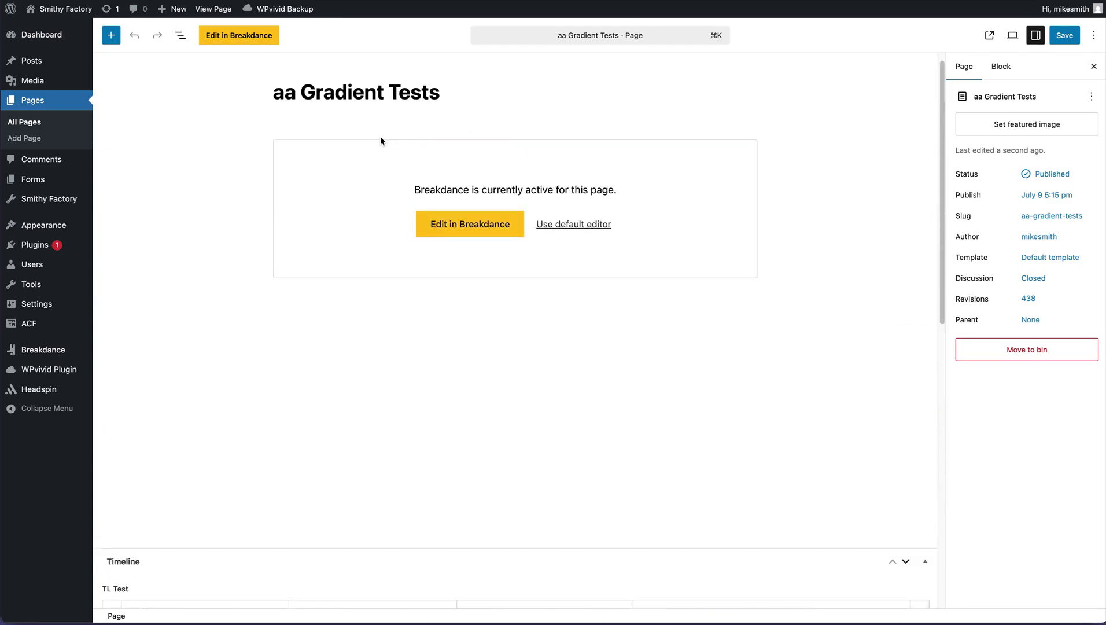
# - Examine the TL Test repeater rows in the page's Timeline fields, including their headlines, dates, content and images
pyautogui.scroll(-3, 380, 138)
pyautogui.scroll(-5, 380, 141)
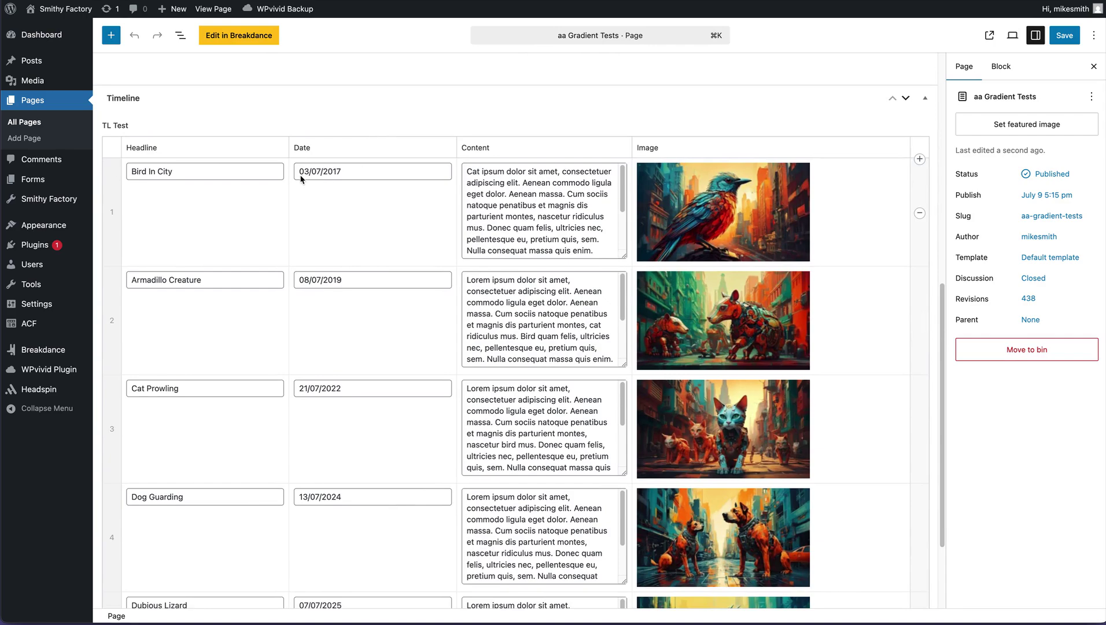
pyautogui.scroll(-3, 479, 246)
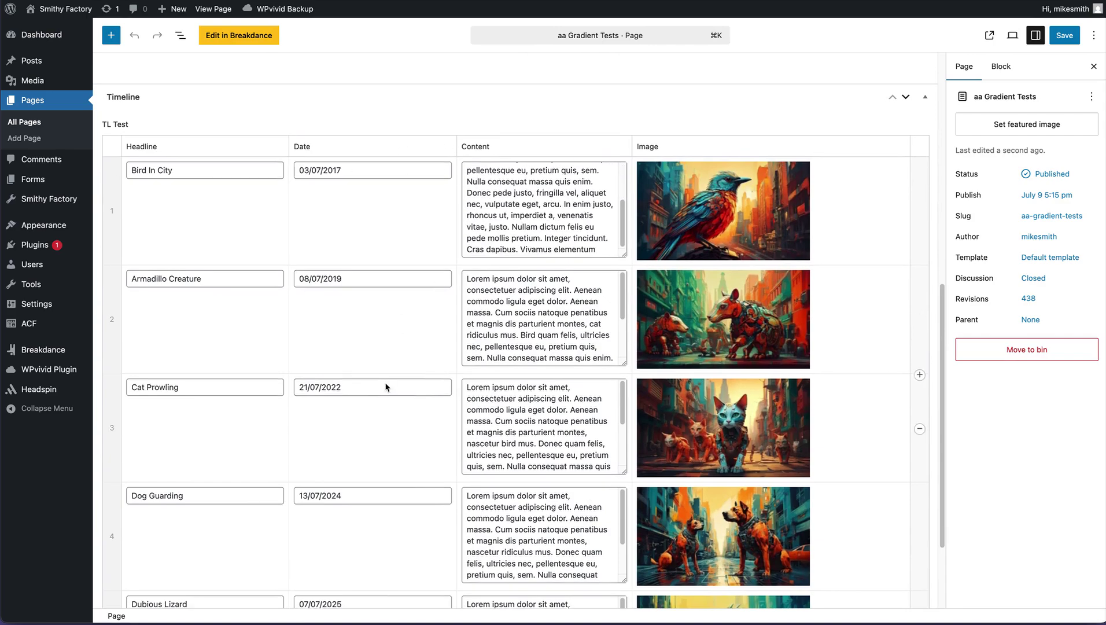
pyautogui.scroll(-3, 386, 387)
pyautogui.scroll(5, 387, 387)
pyautogui.scroll(-4, 387, 387)
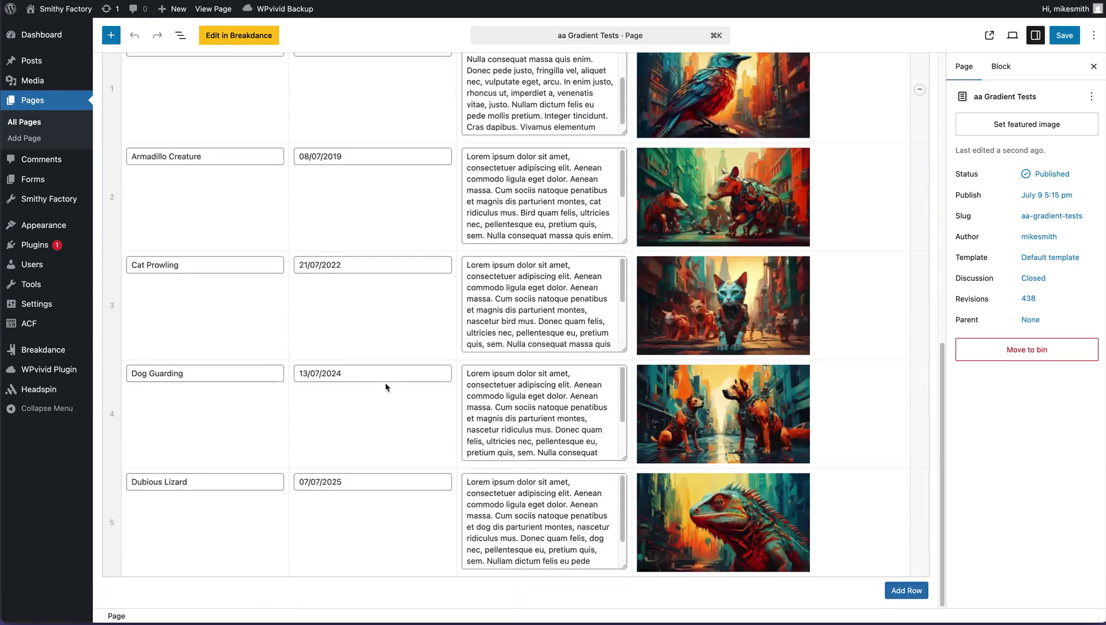
pyautogui.scroll(1, 387, 387)
pyautogui.scroll(4, 387, 387)
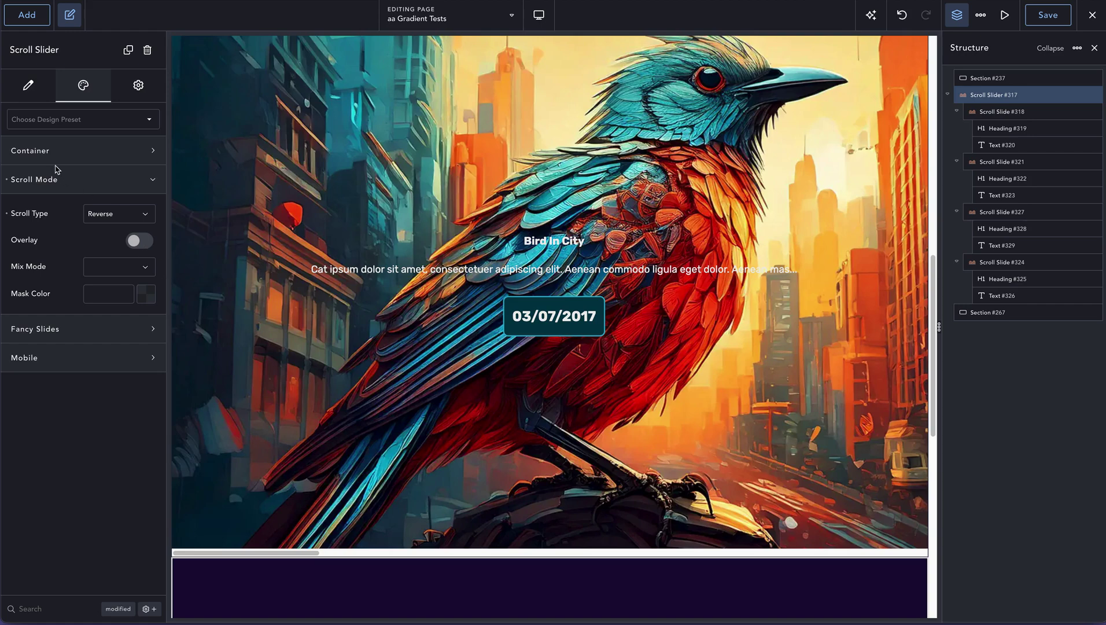
# - Set the Scroll Slider's data type to Query with global block TL-Test-Post Item and text query post_type=post, and save the page
pyautogui.click(43, 88)
pyautogui.click(59, 166)
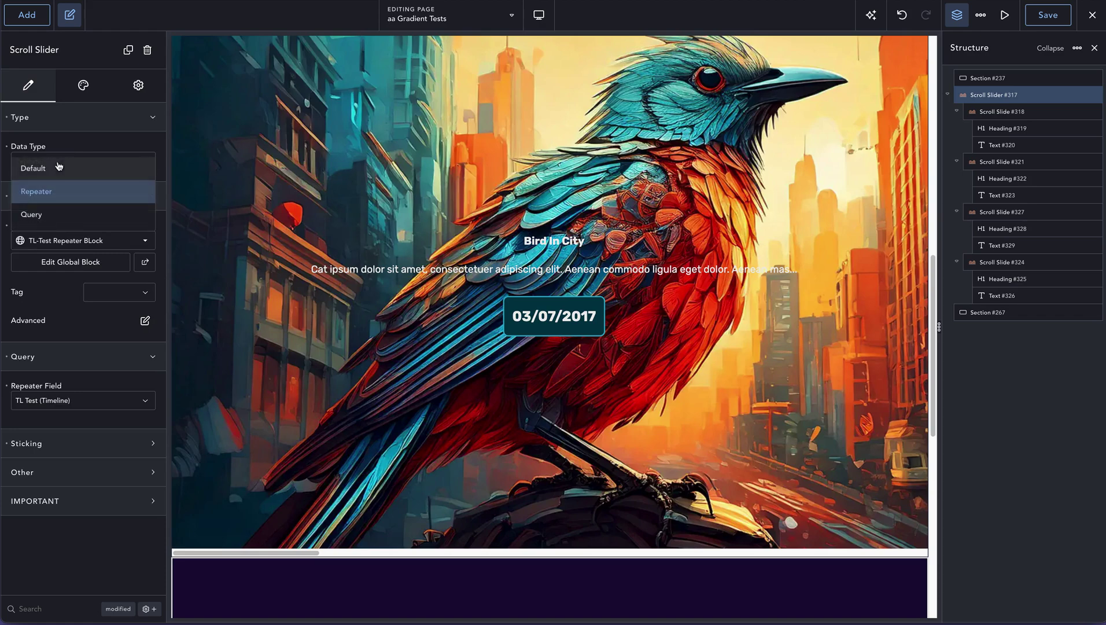
pyautogui.click(32, 216)
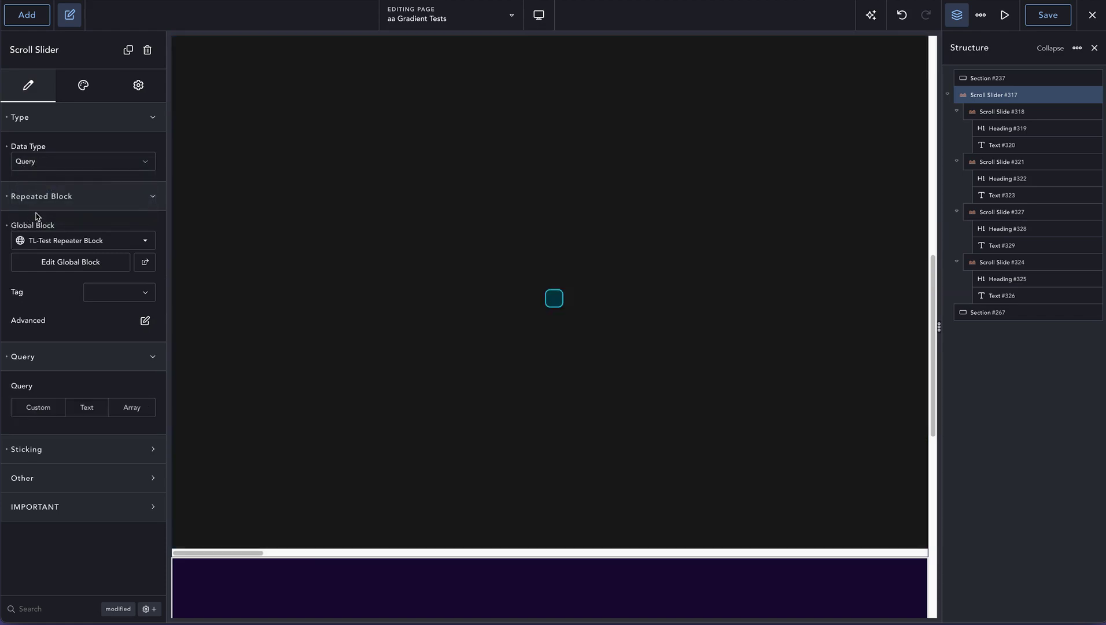
pyautogui.click(67, 240)
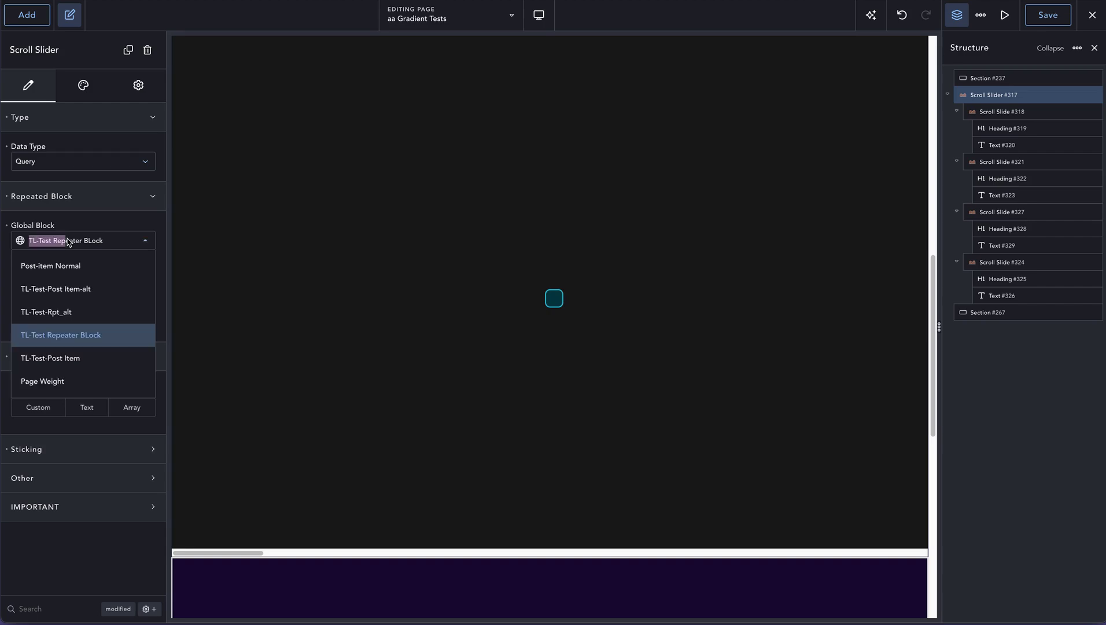
pyautogui.click(76, 358)
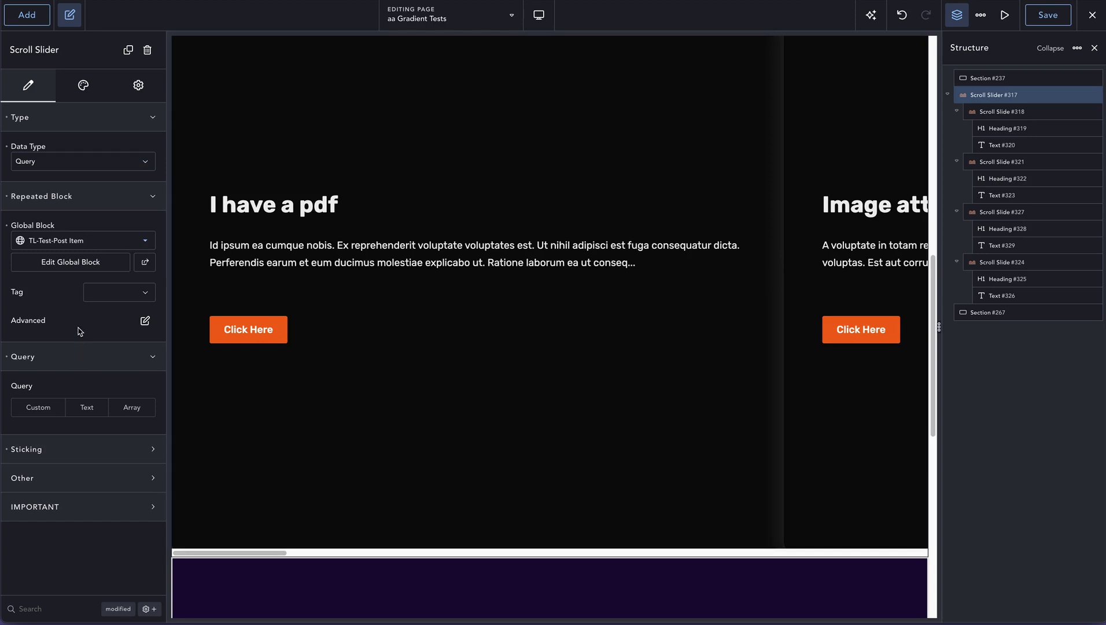
pyautogui.click(87, 407)
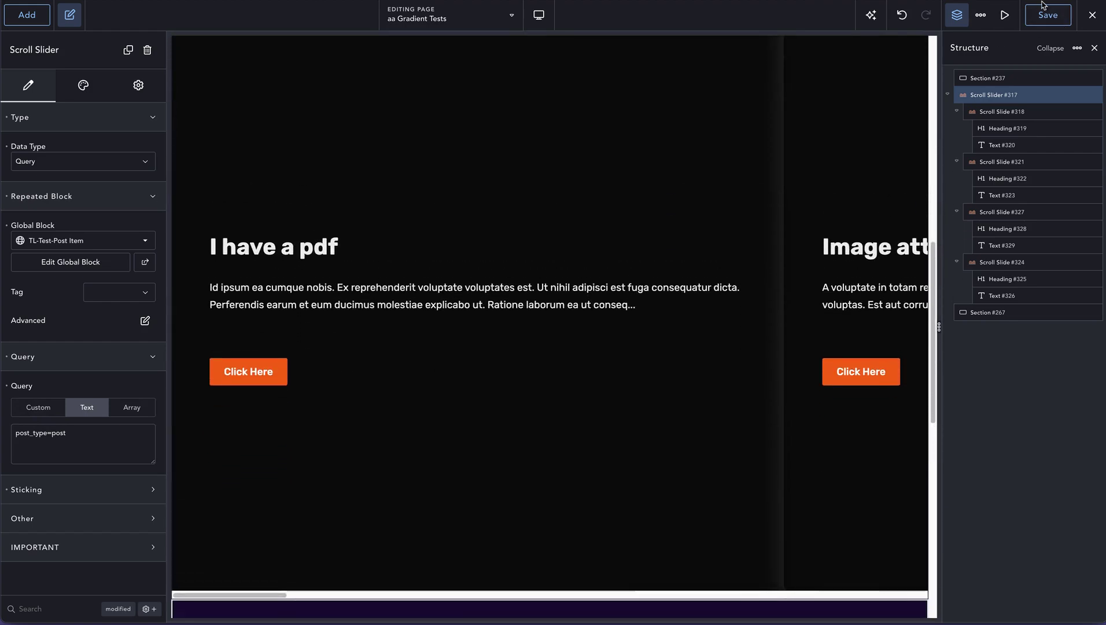
pyautogui.click(1046, 19)
# - Open the TL-Test Repeater BLock global block for editing
pyautogui.click(494, 18)
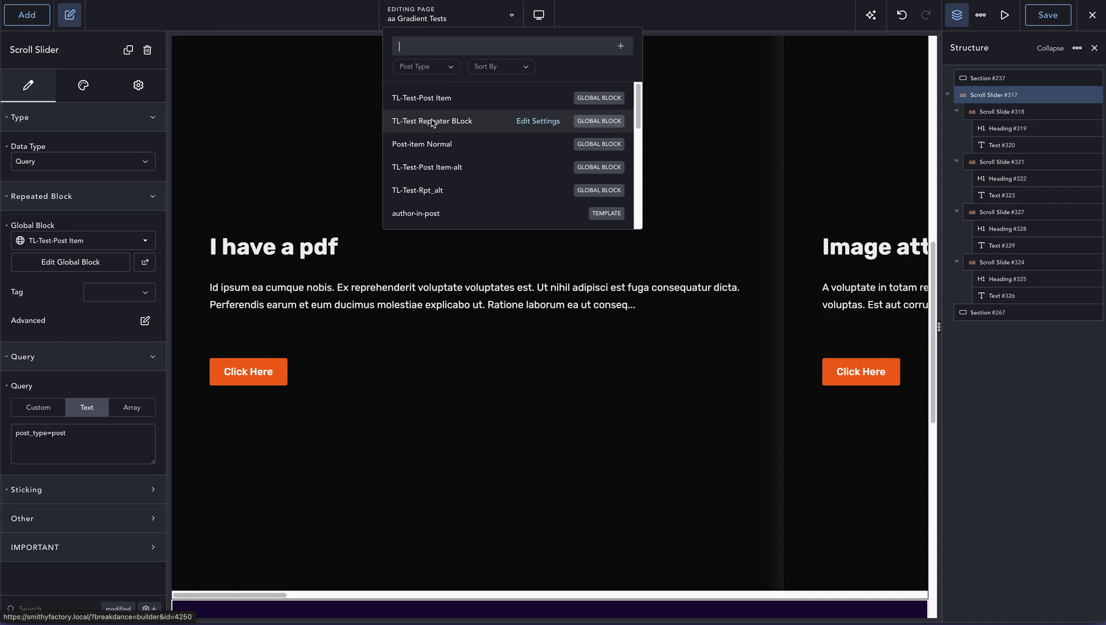
pyautogui.click(449, 123)
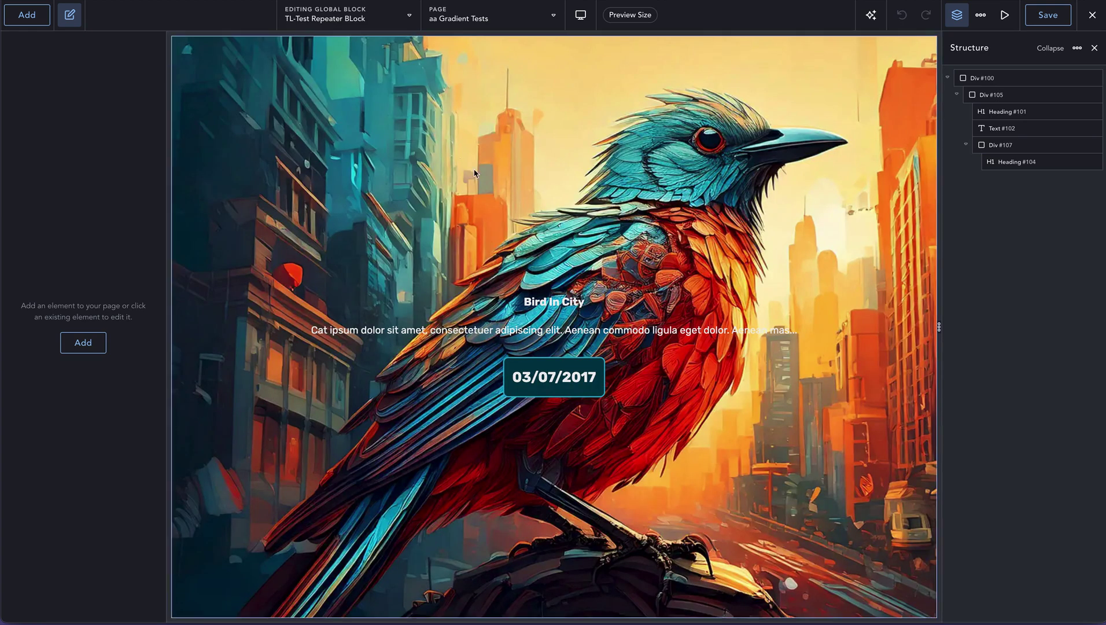
# - Check the outermost Div's container width and minimum height, and return to editing the aa Gradient Tests page
pyautogui.click(988, 79)
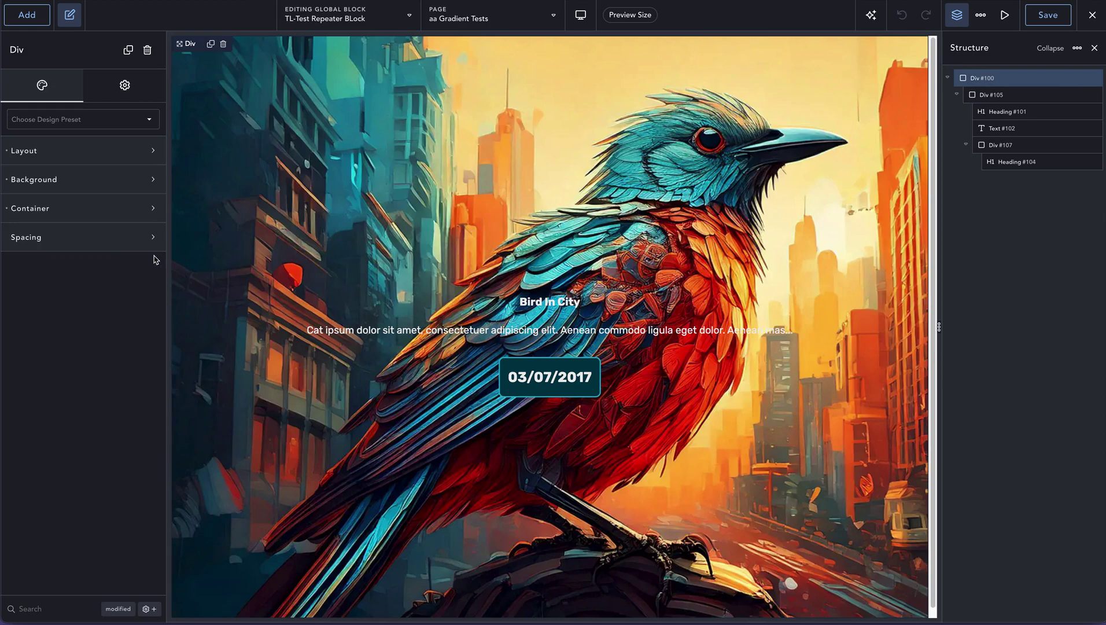
pyautogui.click(122, 210)
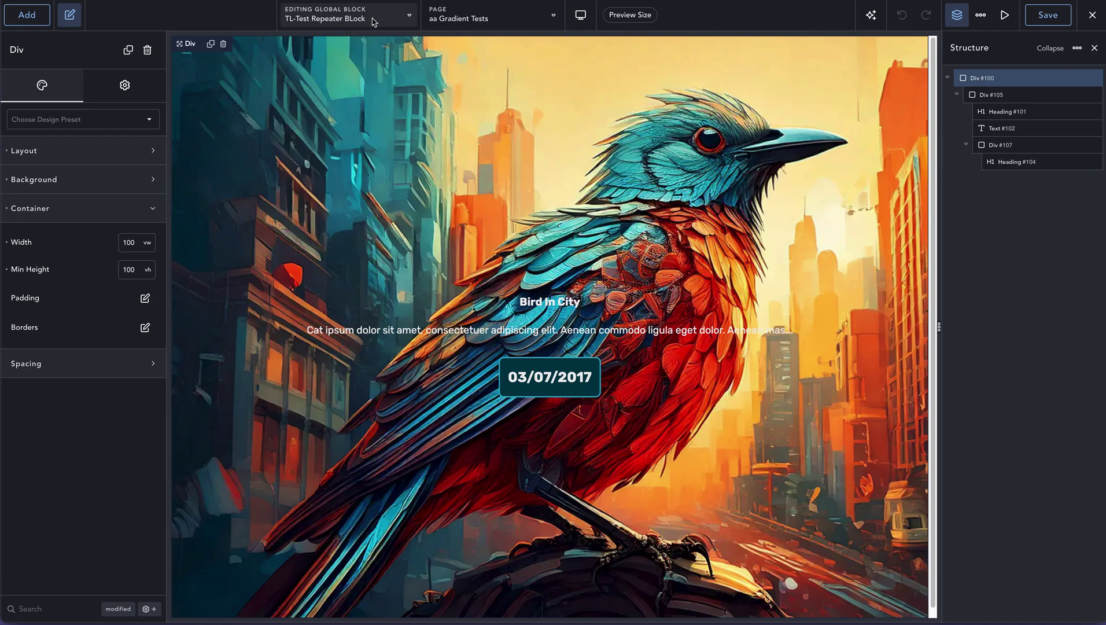
pyautogui.click(374, 21)
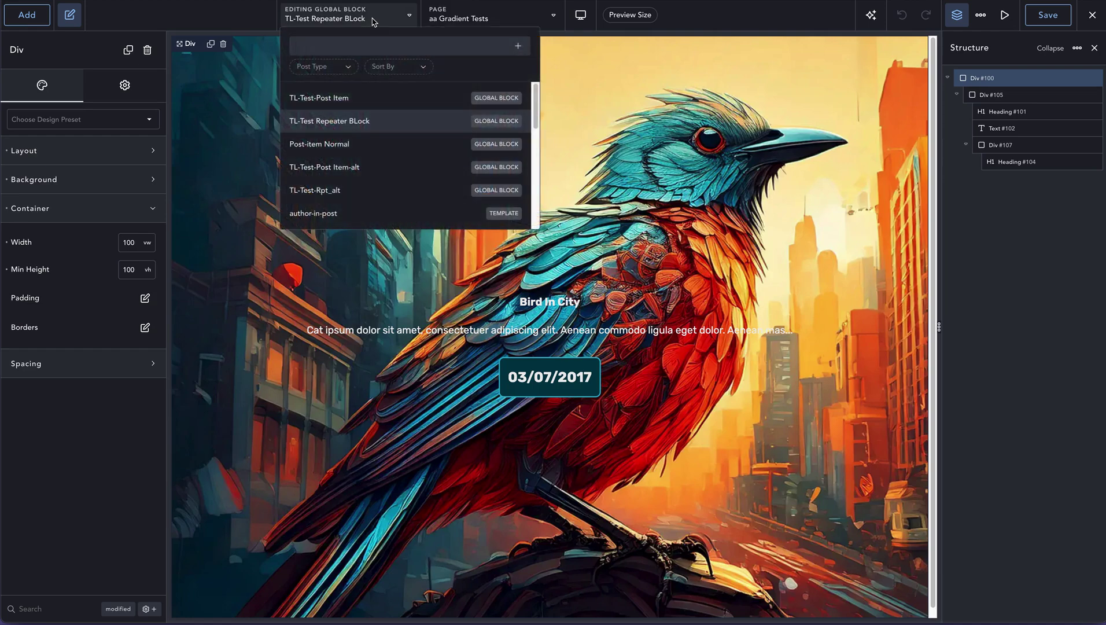
pyautogui.write('aa')
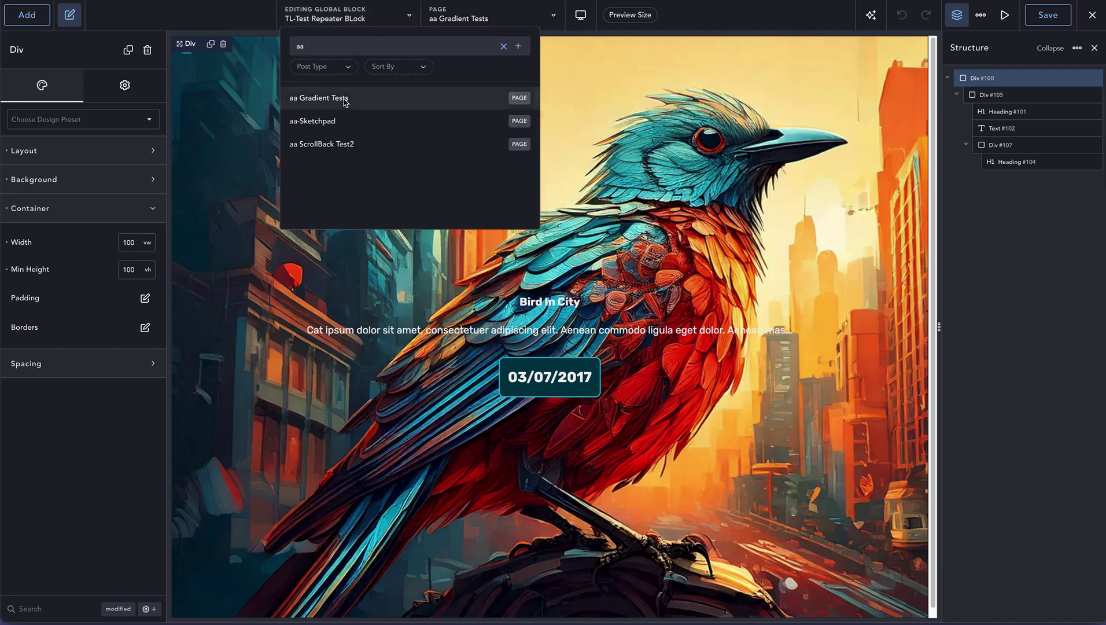
pyautogui.click(319, 98)
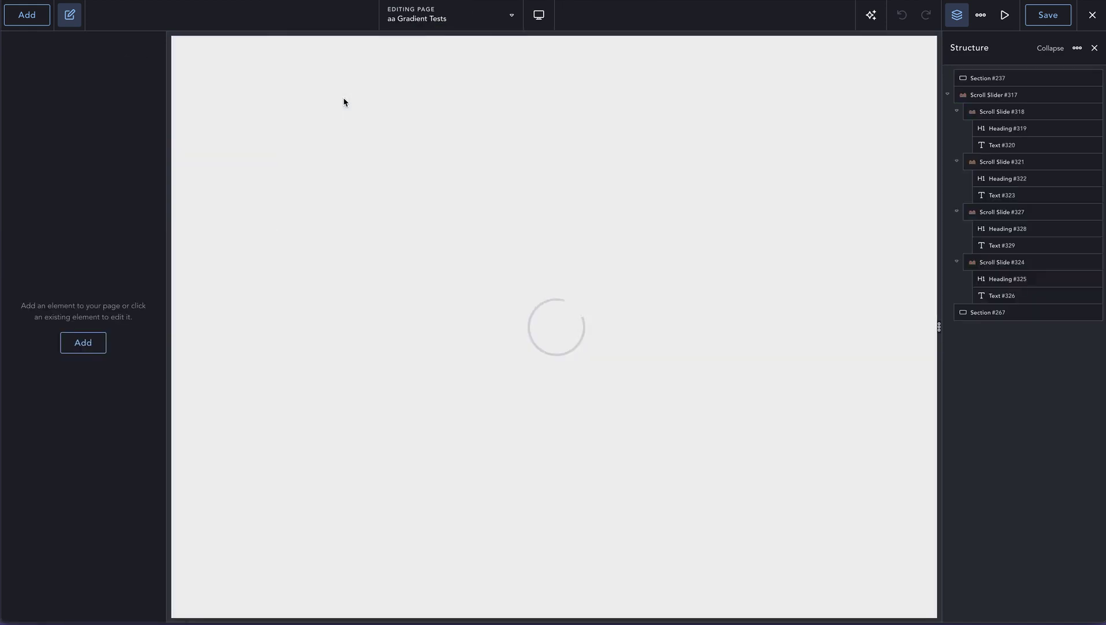
pyautogui.scroll(-10, 538, 161)
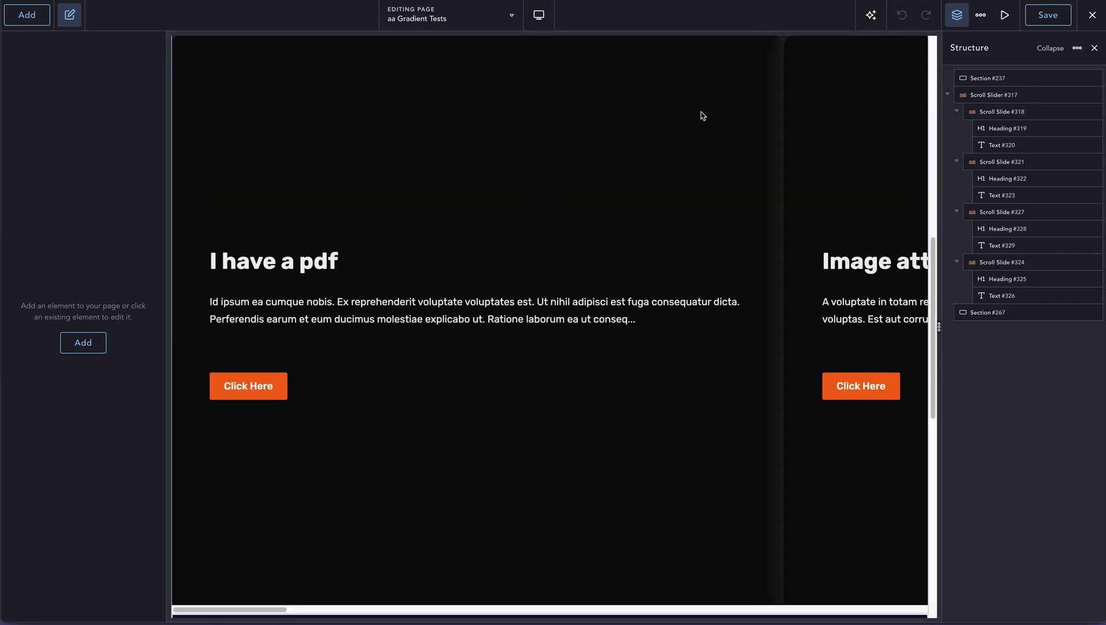
# - Set the Scroll Slider's data type to Repeater and its repeated global block to TL-Test Repeater BLock
pyautogui.click(981, 97)
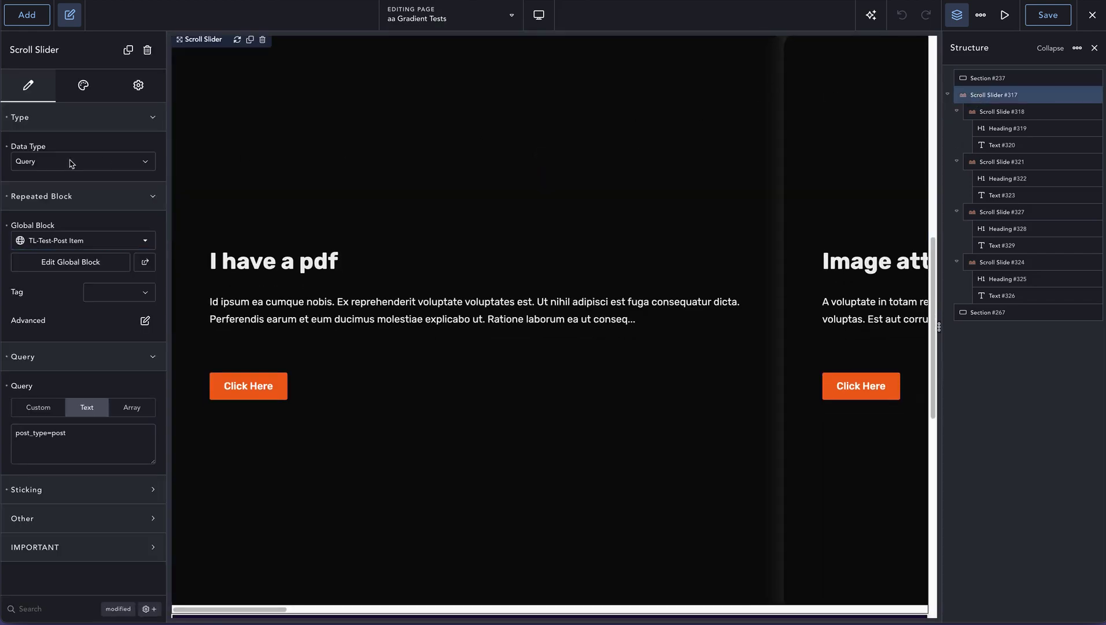
pyautogui.click(39, 164)
pyautogui.click(40, 191)
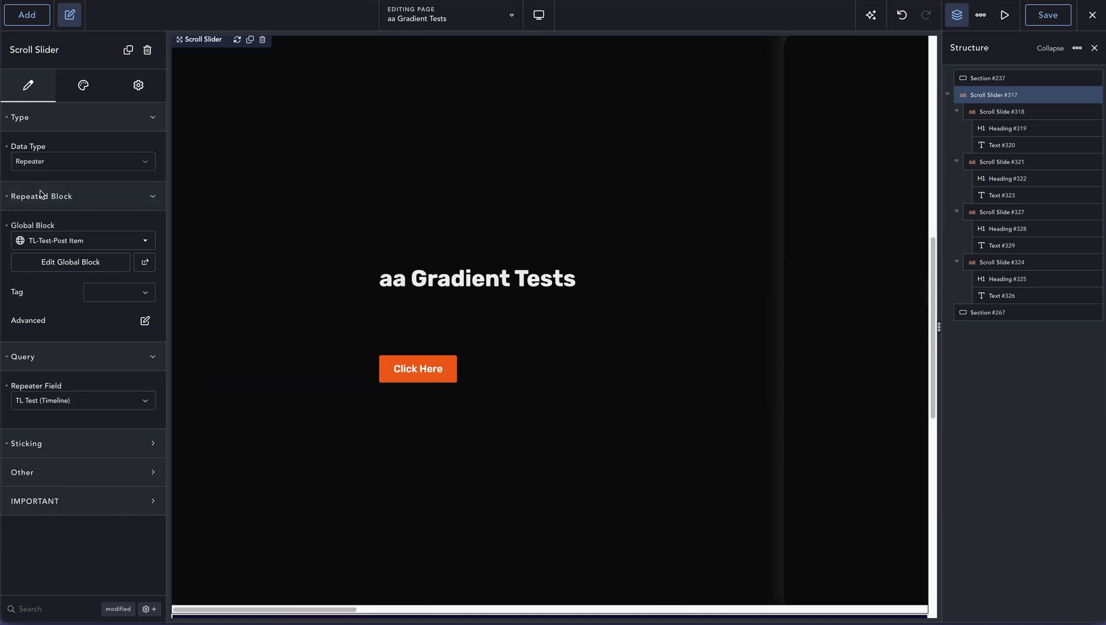
pyautogui.click(69, 240)
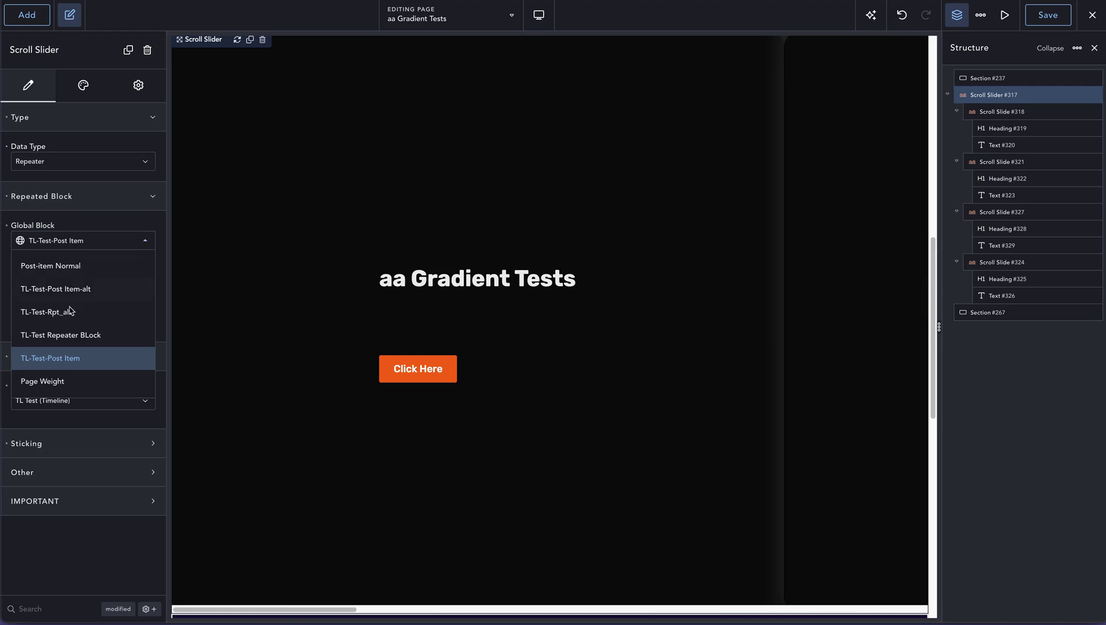
pyautogui.click(70, 335)
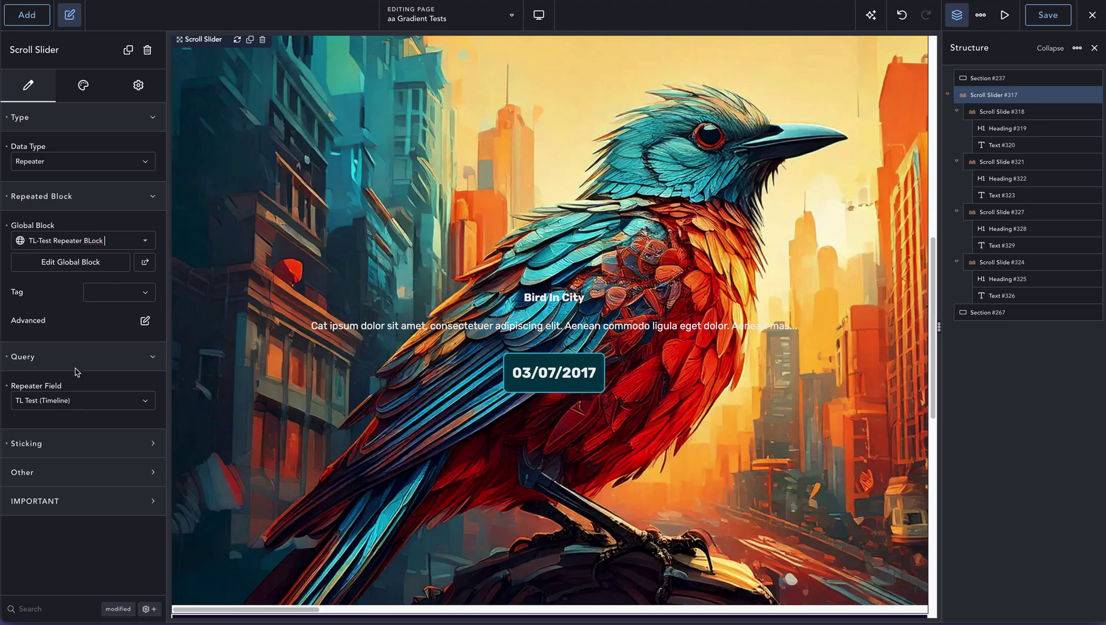
# - Review the Scroll Slider's sticking settings, including stick position, anchor, snap, buffer, scroll speed and ease time
pyautogui.click(94, 201)
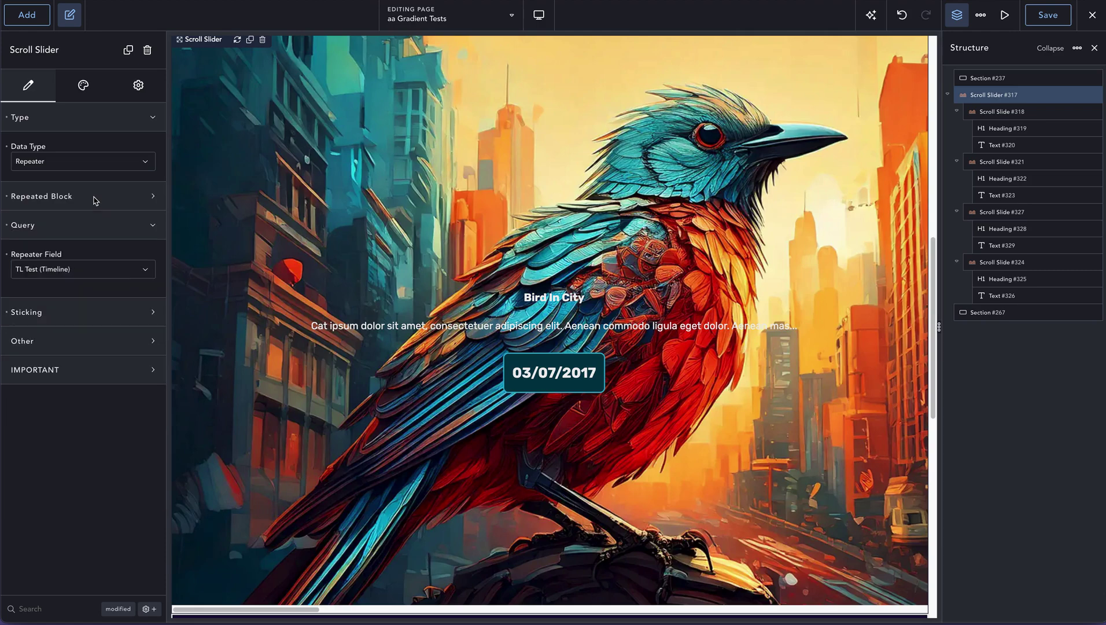
pyautogui.click(83, 313)
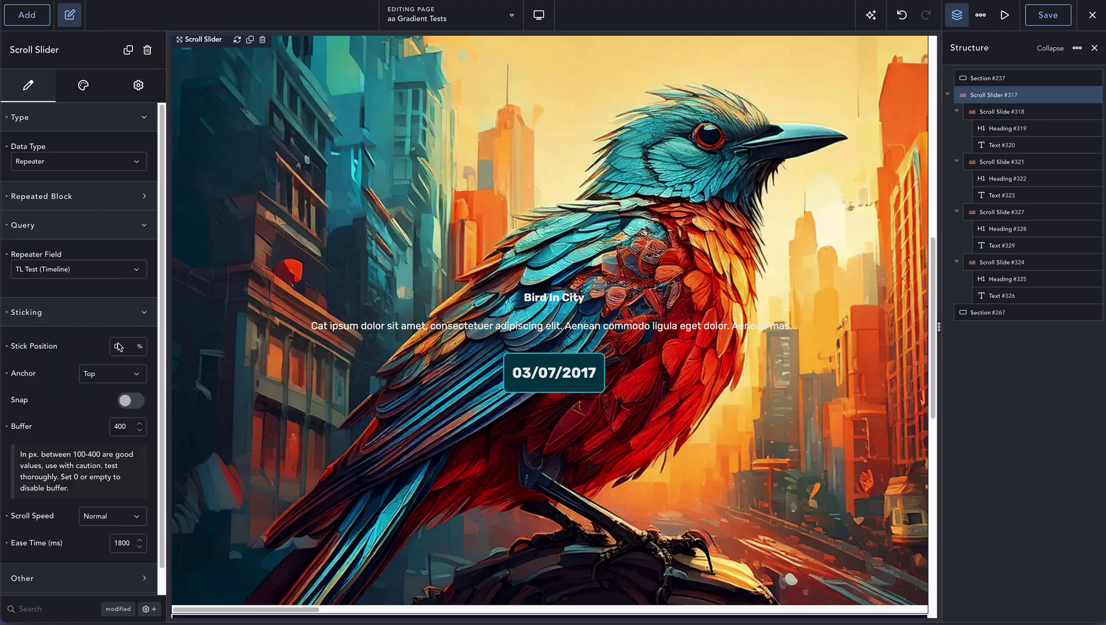
pyautogui.scroll(-1, 90, 414)
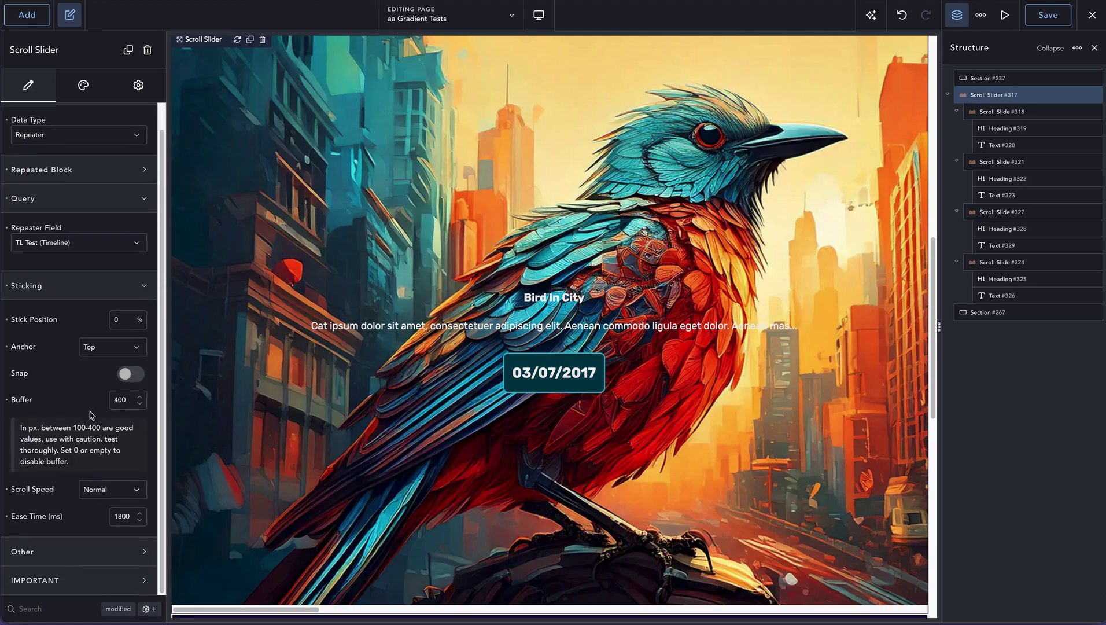
pyautogui.scroll(1, 91, 414)
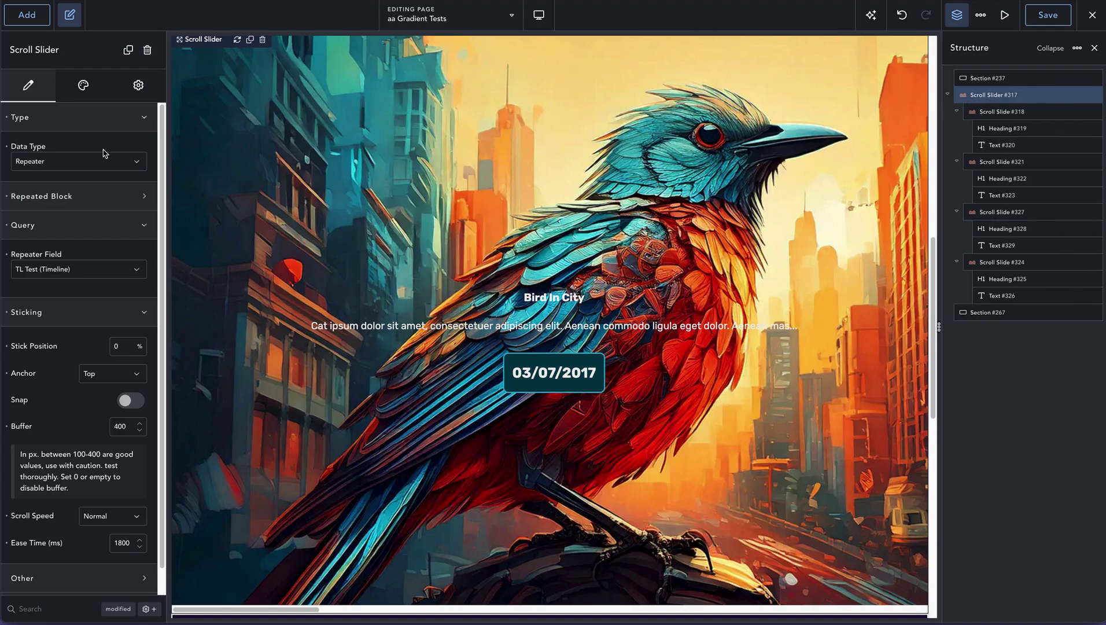
# - Check the Scroll Slider's container design options and set its scroll type to Vertical Wipe
pyautogui.click(76, 100)
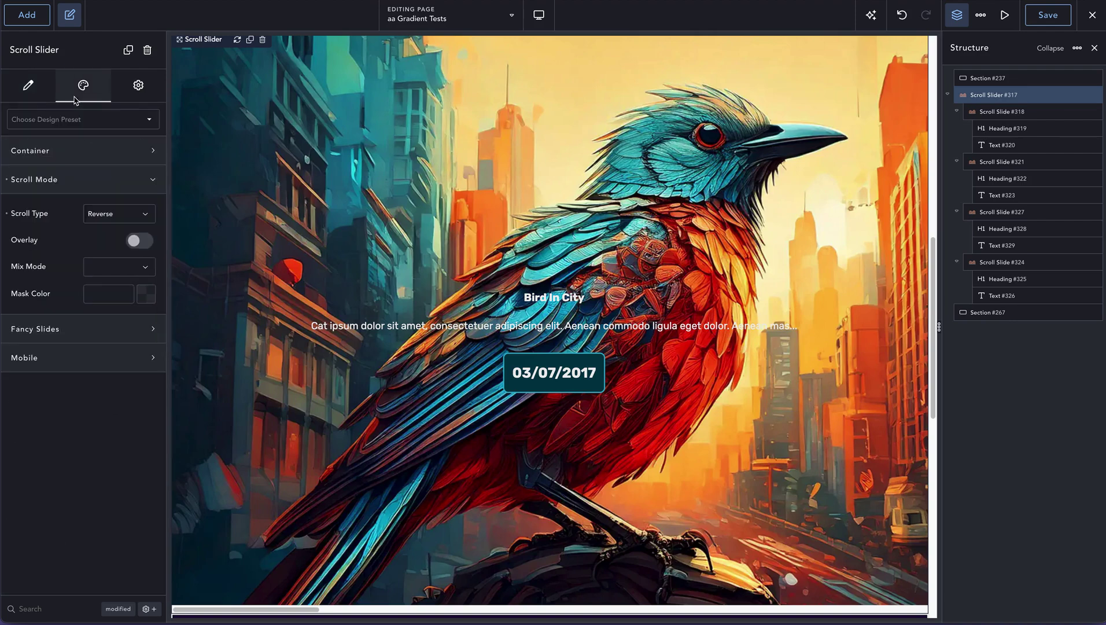
pyautogui.click(93, 154)
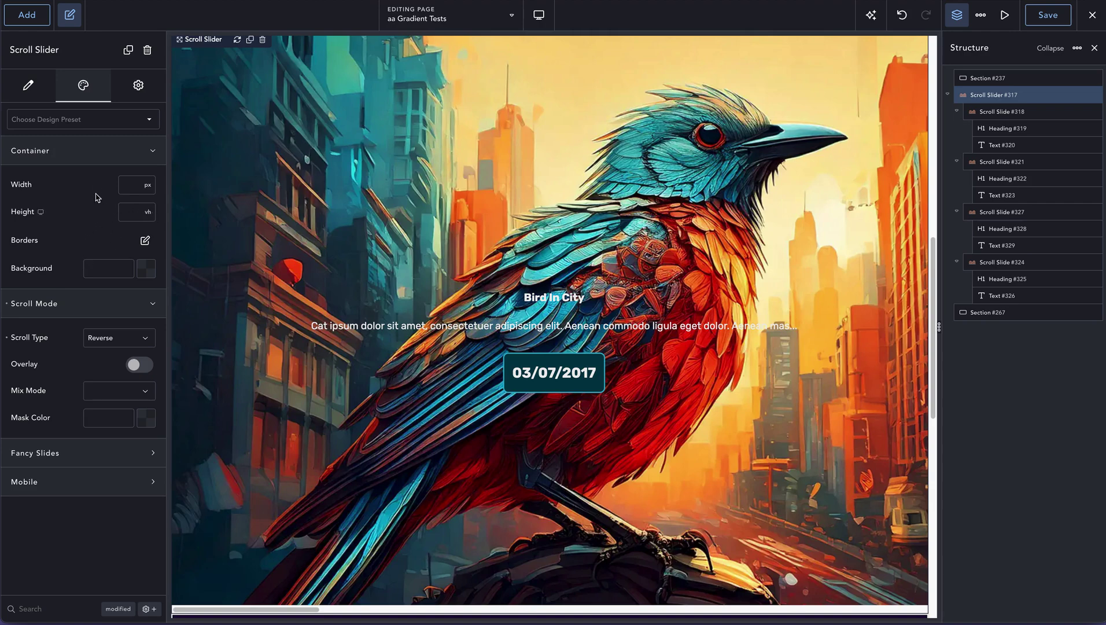
pyautogui.click(88, 157)
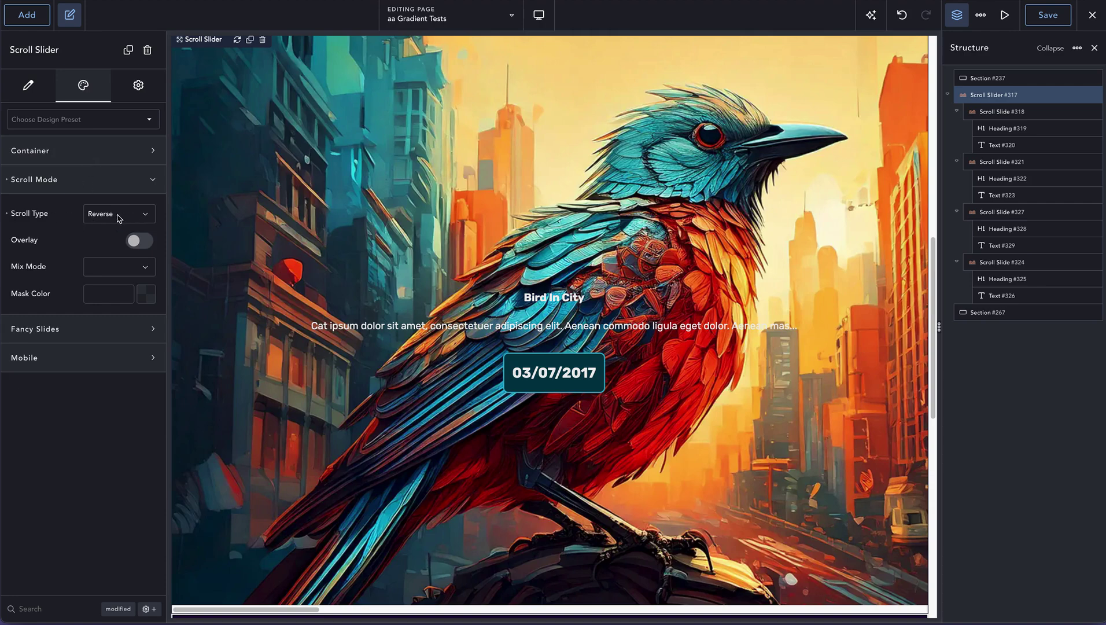
pyautogui.click(119, 219)
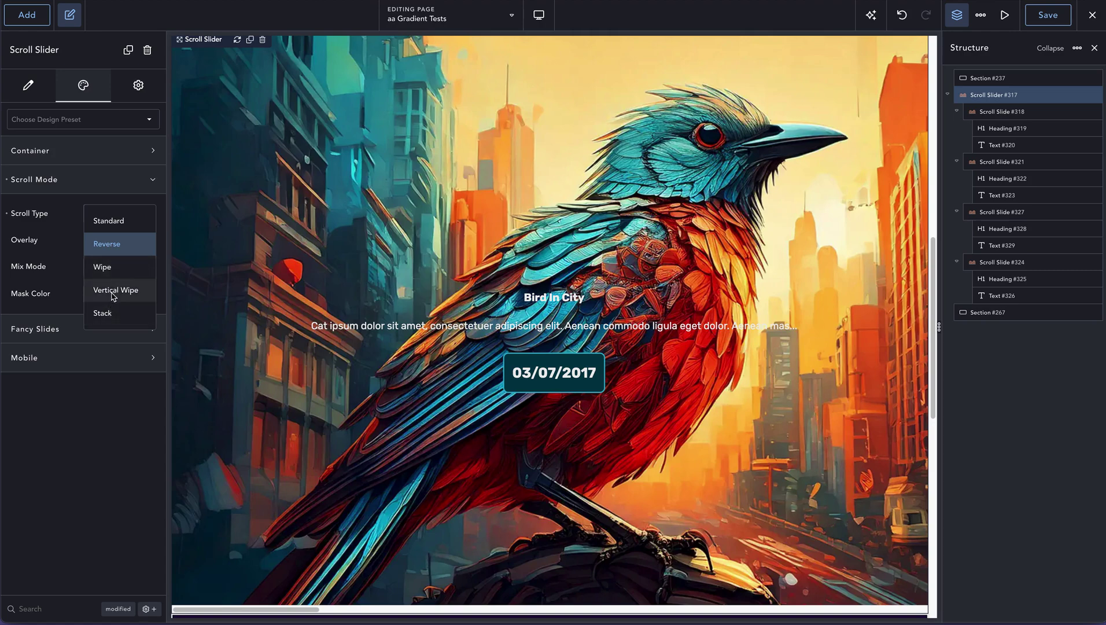
pyautogui.click(113, 291)
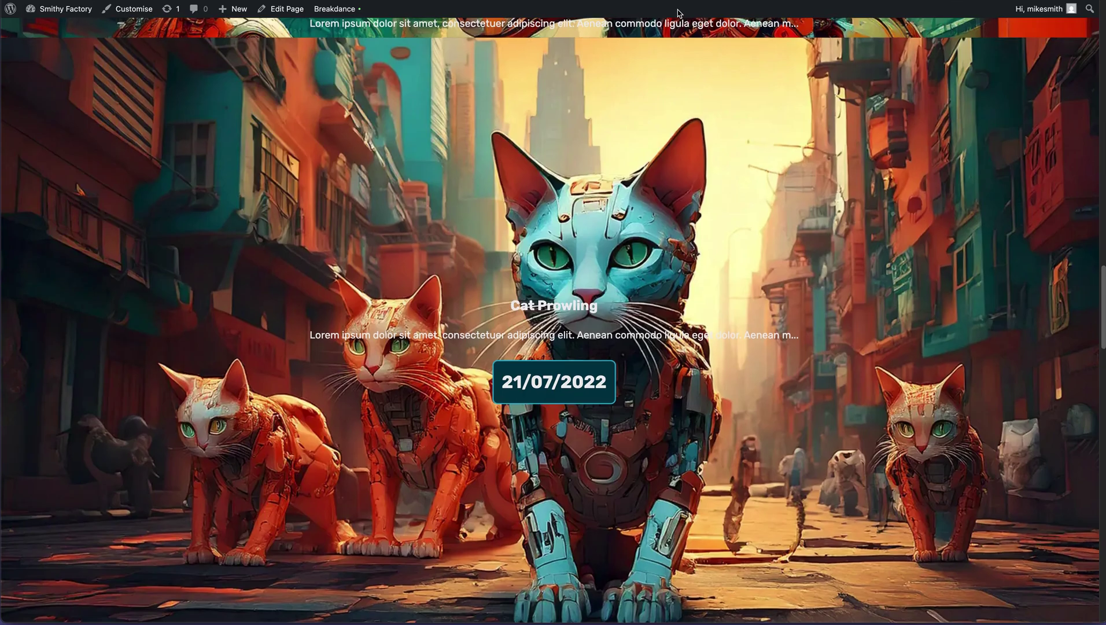
# - Examine how the repeater slides wipe vertically on the frontend page, from Bird In City through Dubious Lizard and back
pyautogui.scroll(4, 682, 95)
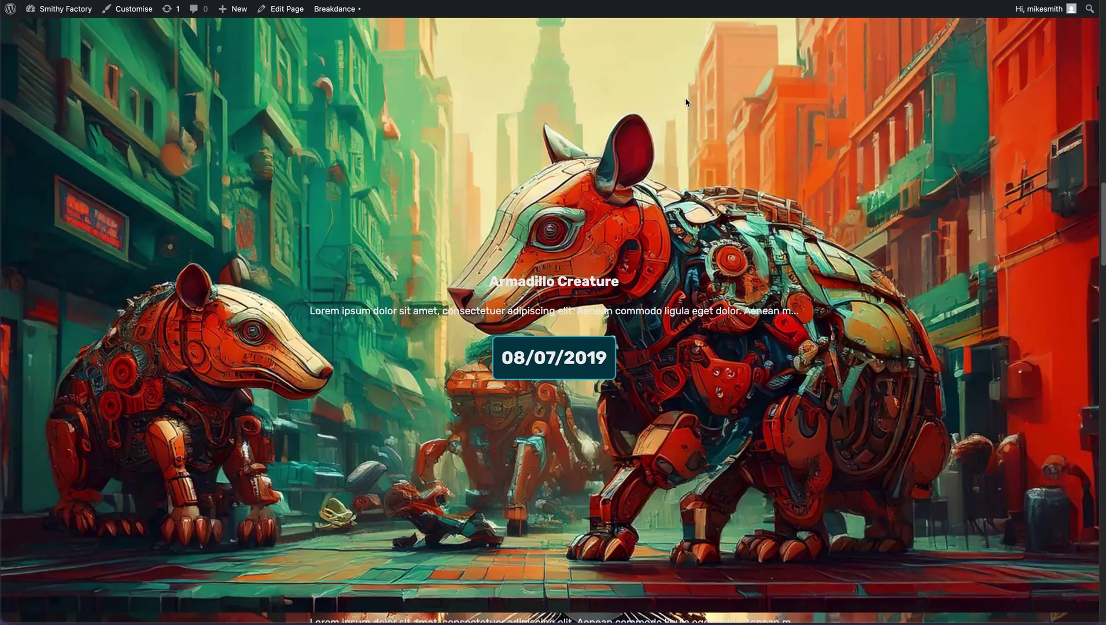
pyautogui.scroll(-3, 686, 102)
pyautogui.scroll(15, 685, 102)
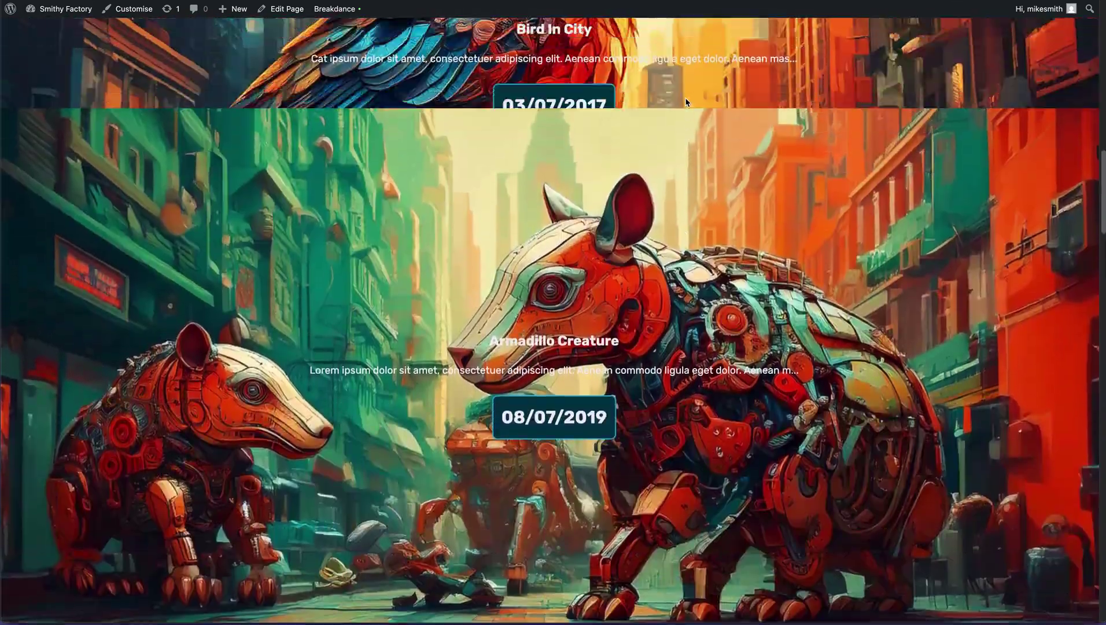
pyautogui.scroll(-5, 687, 102)
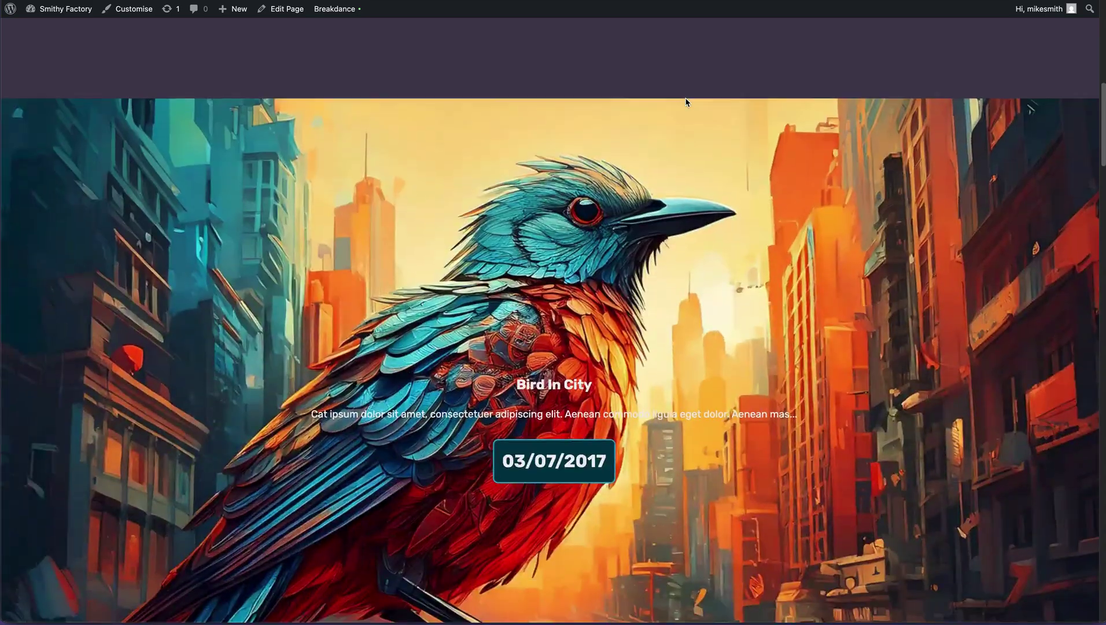
pyautogui.scroll(-4, 686, 102)
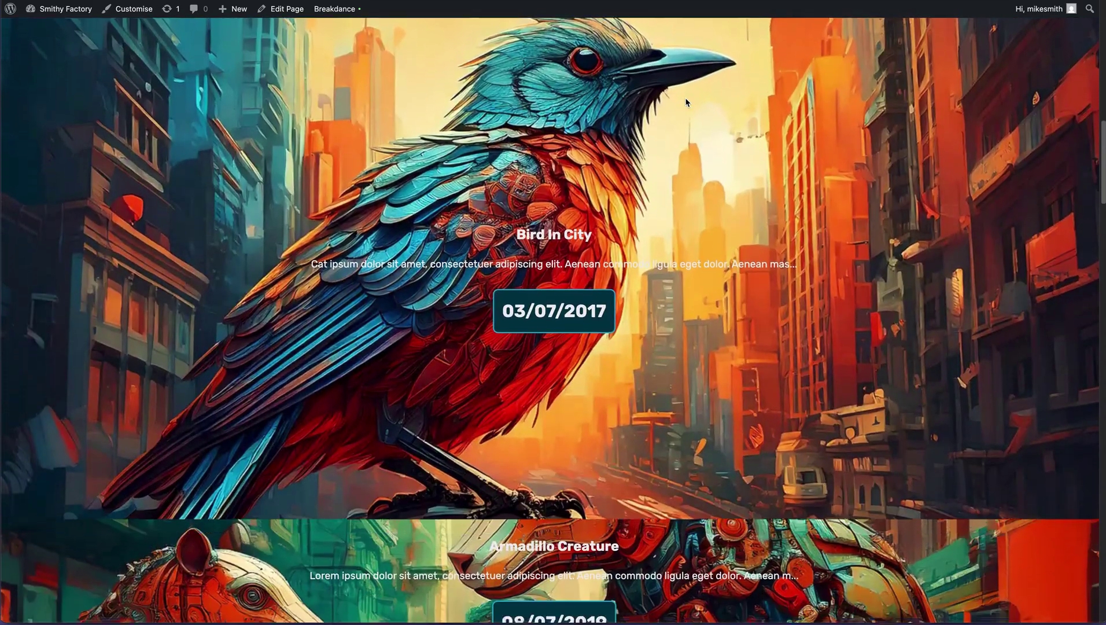
pyautogui.scroll(-3, 686, 102)
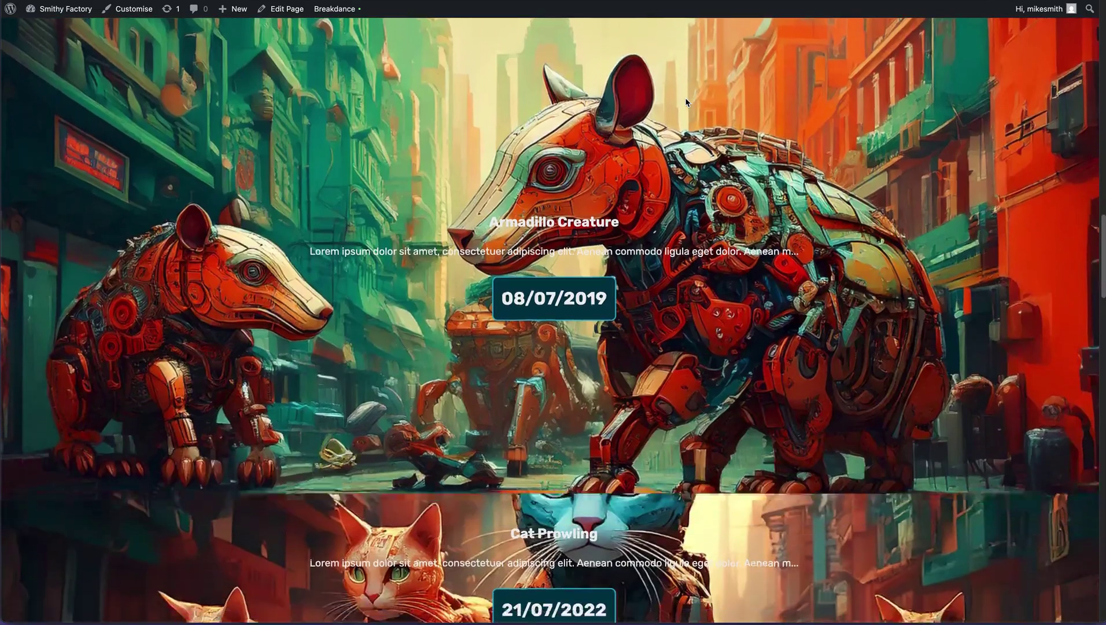
pyautogui.scroll(-2, 686, 102)
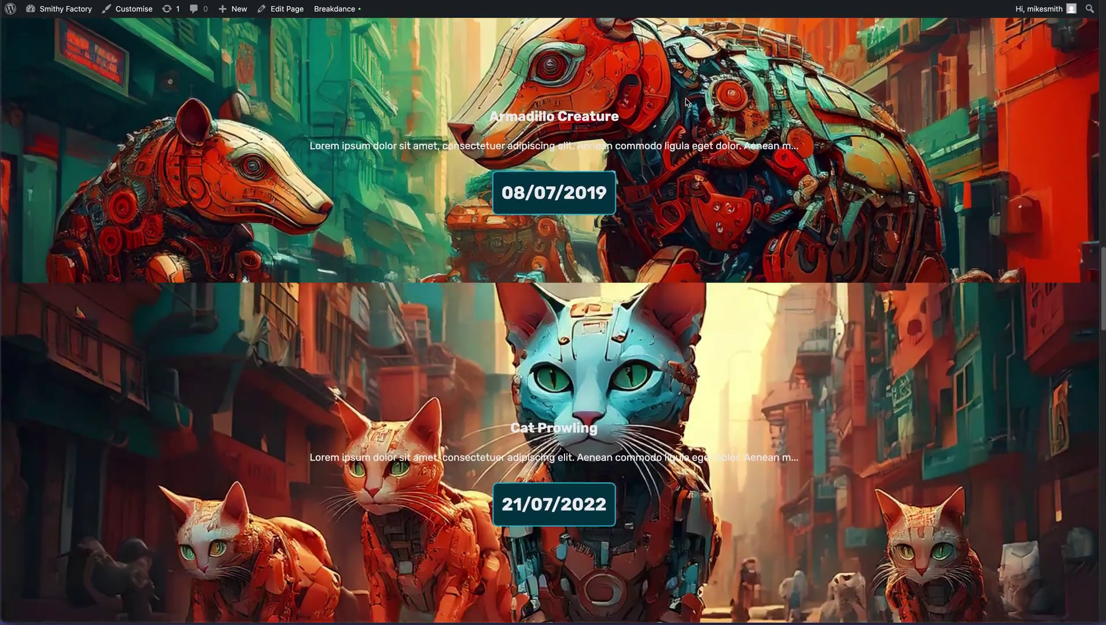
pyautogui.scroll(-2, 685, 102)
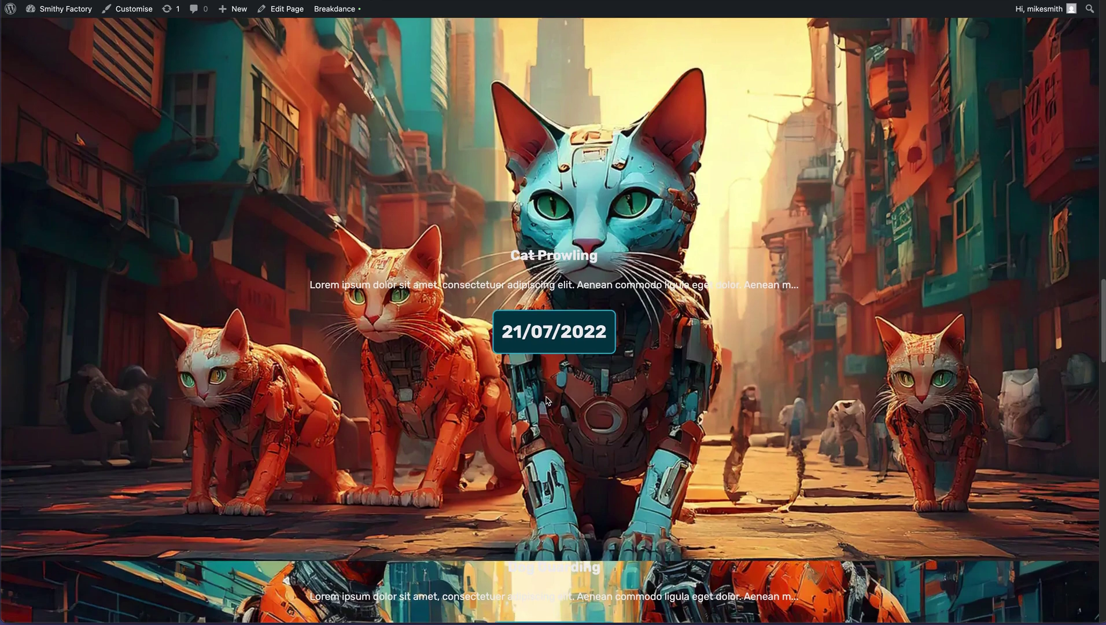
pyautogui.scroll(-3, 567, 321)
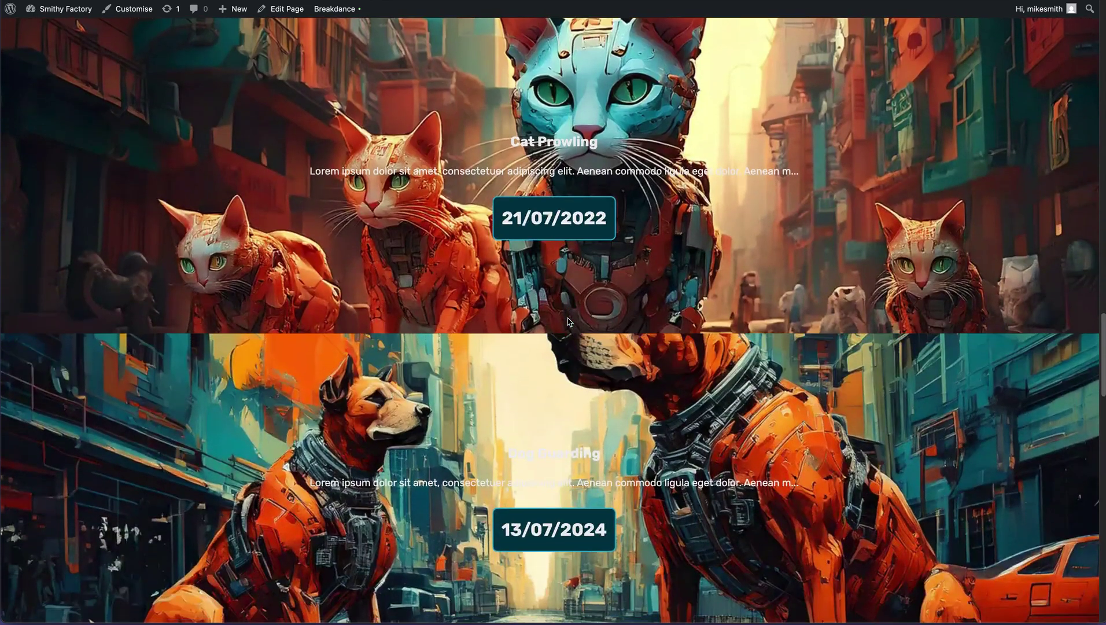
pyautogui.scroll(-4, 567, 321)
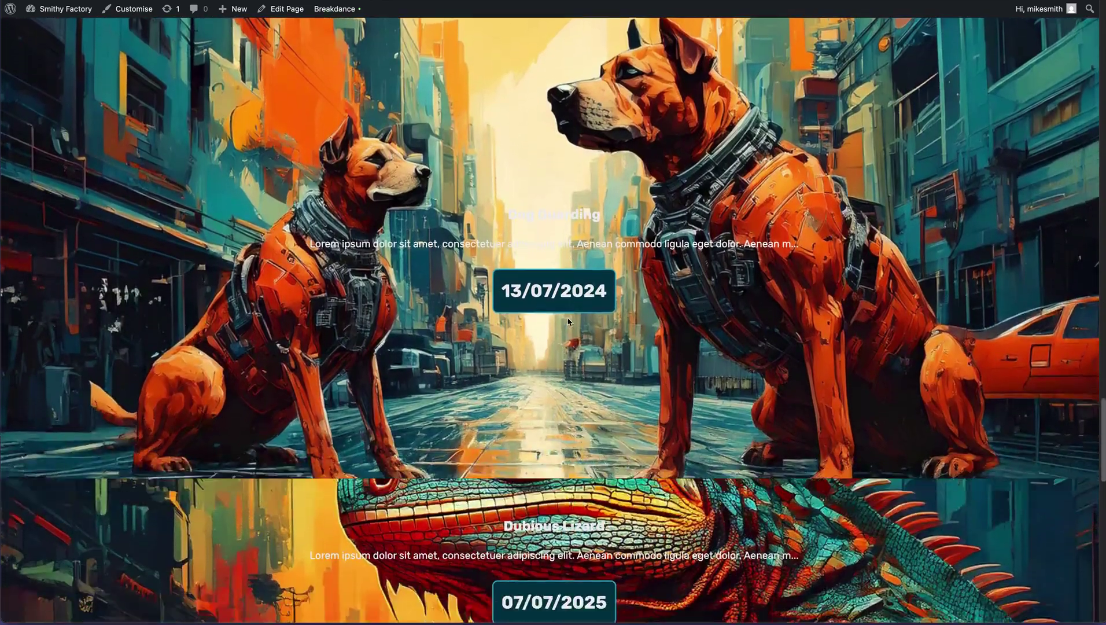
pyautogui.scroll(-7, 569, 322)
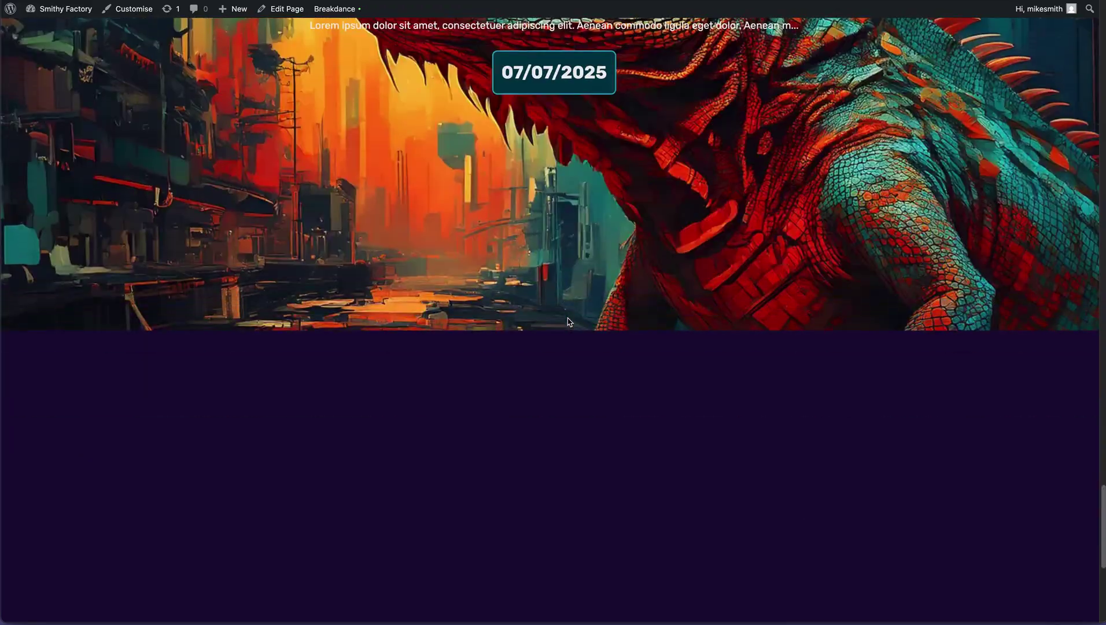
pyautogui.scroll(-3, 567, 321)
pyautogui.scroll(7, 568, 321)
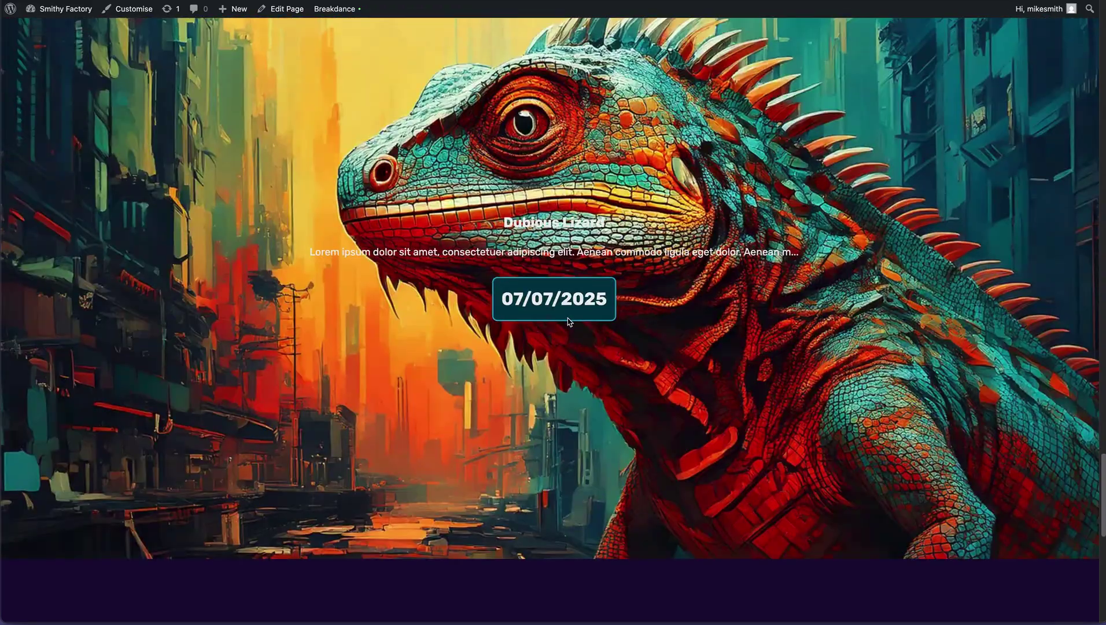
pyautogui.scroll(3, 568, 320)
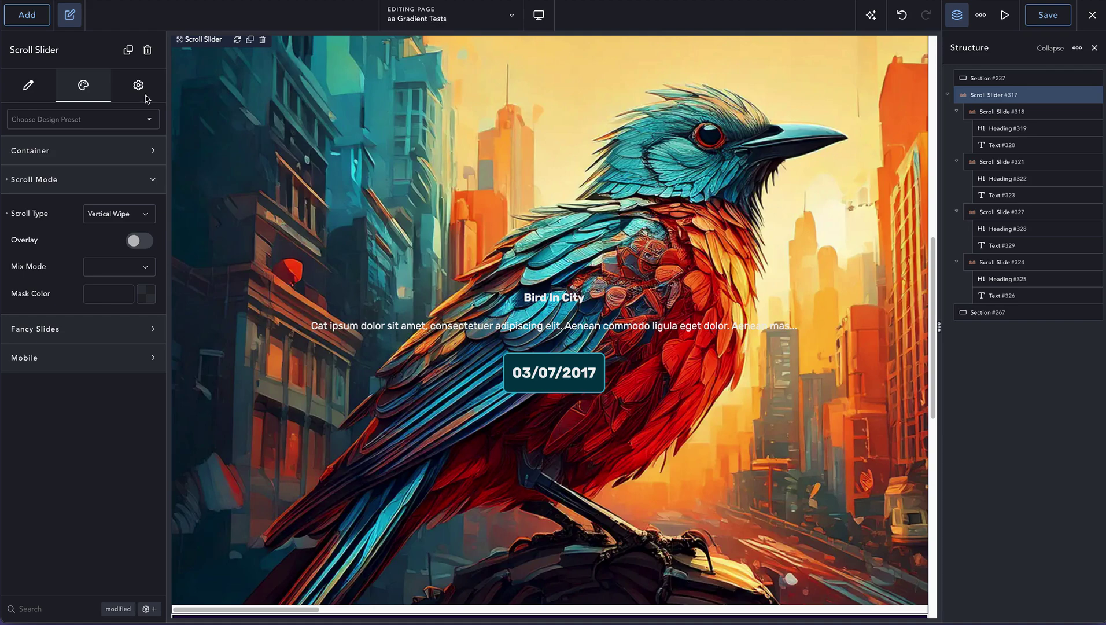
# - Set the Scroll Slider's data type to Default
pyautogui.click(36, 94)
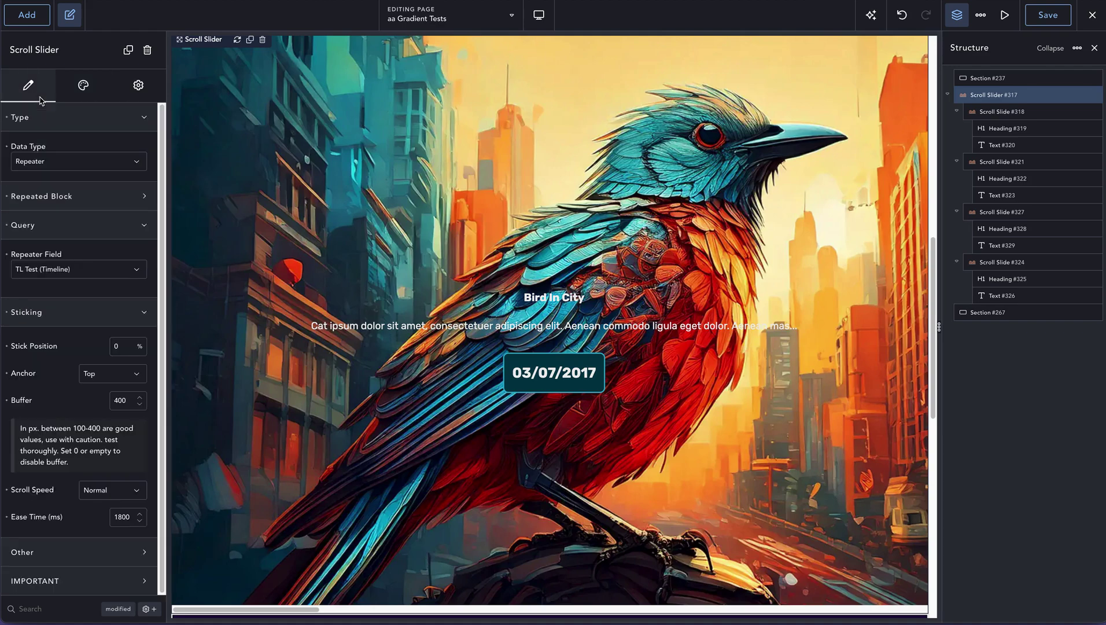
pyautogui.click(52, 163)
pyautogui.click(52, 166)
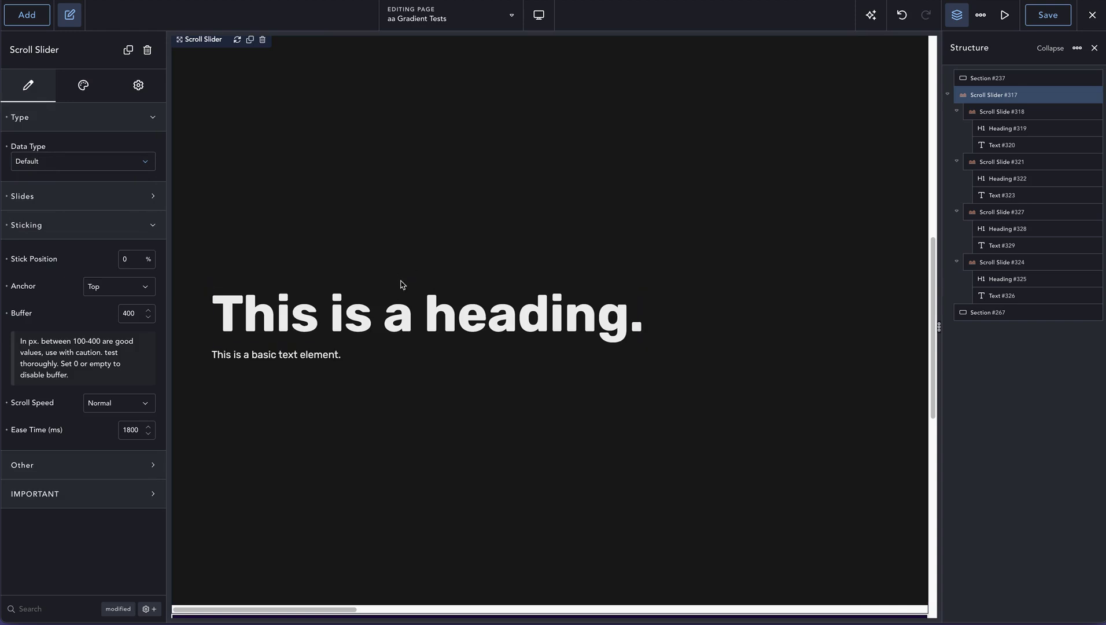
# - Open the background colour of the last Scroll Slide for editing
pyautogui.click(996, 263)
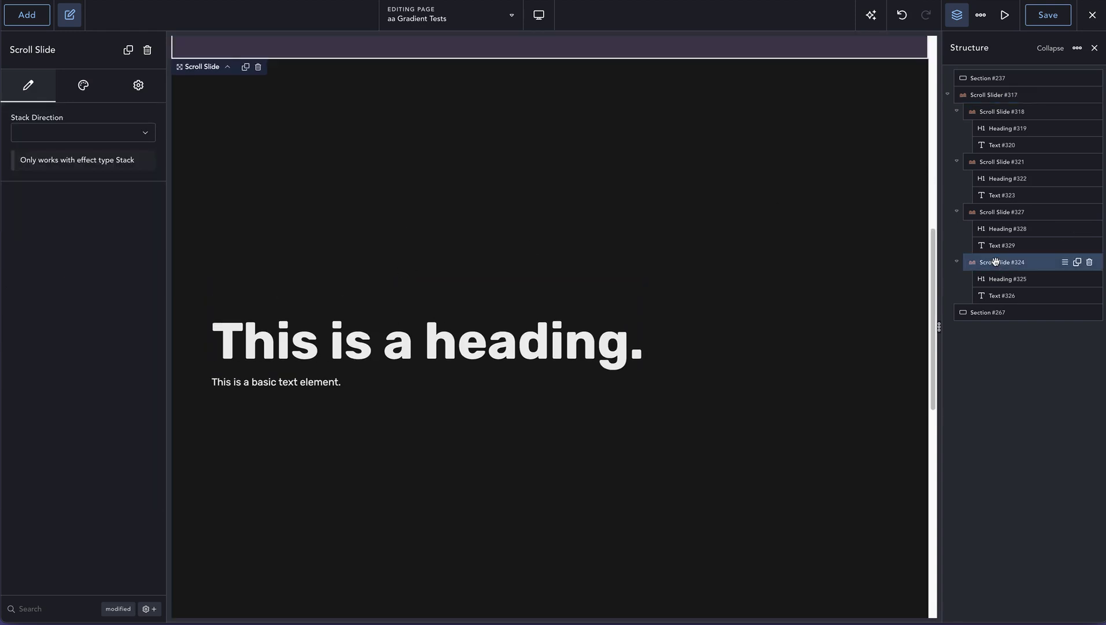
pyautogui.click(90, 97)
pyautogui.click(104, 180)
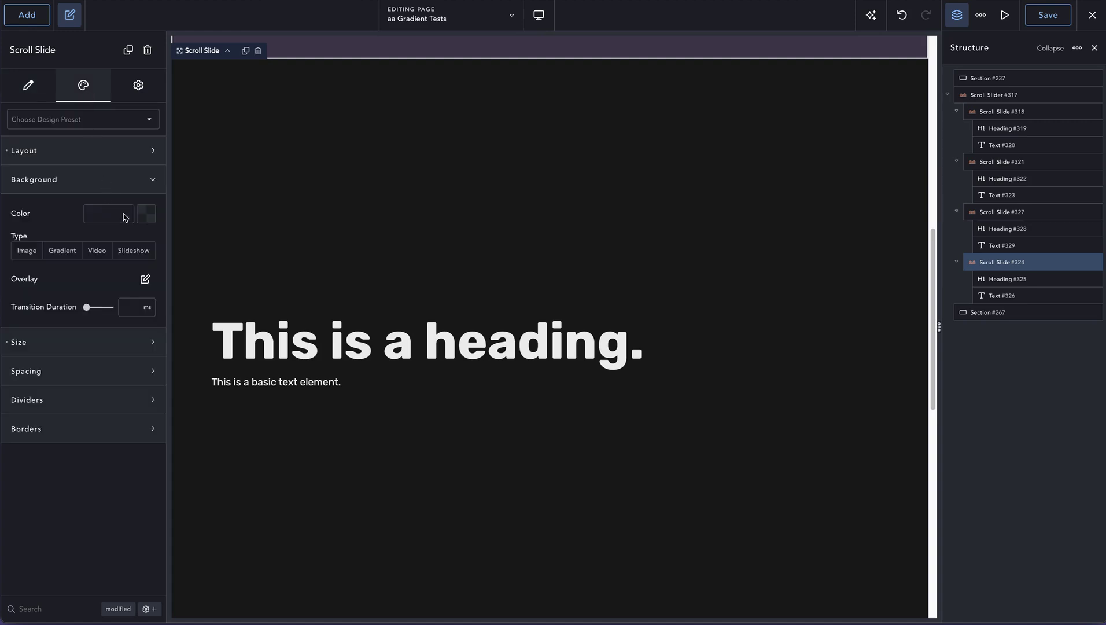
pyautogui.click(145, 216)
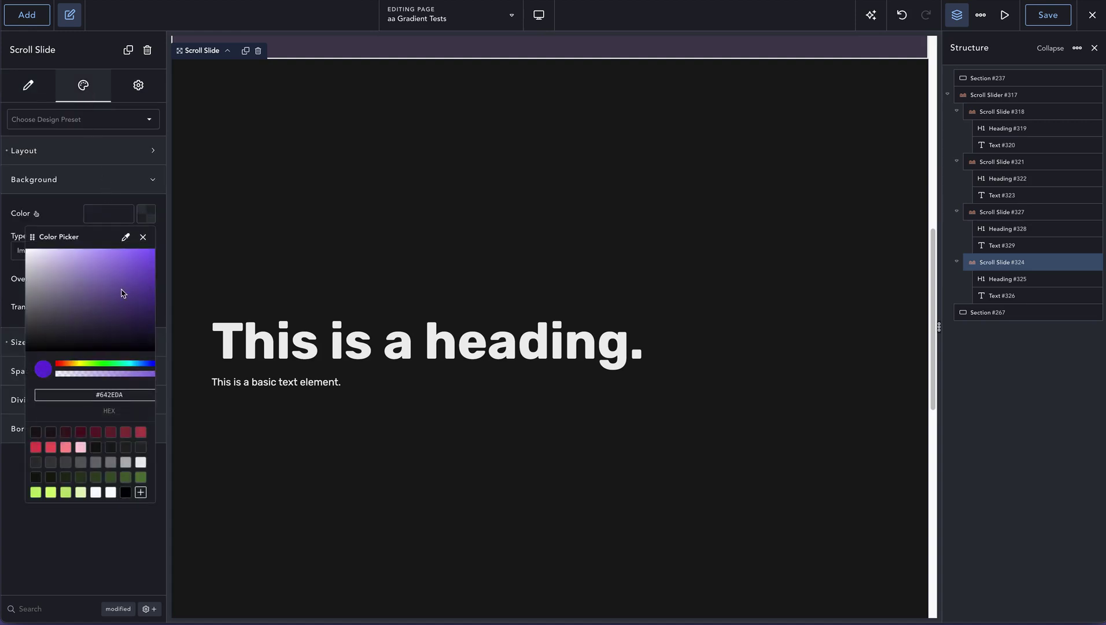
# - Set the last scroll slide's background color to dark blue #27356D and save the page
pyautogui.click(149, 366)
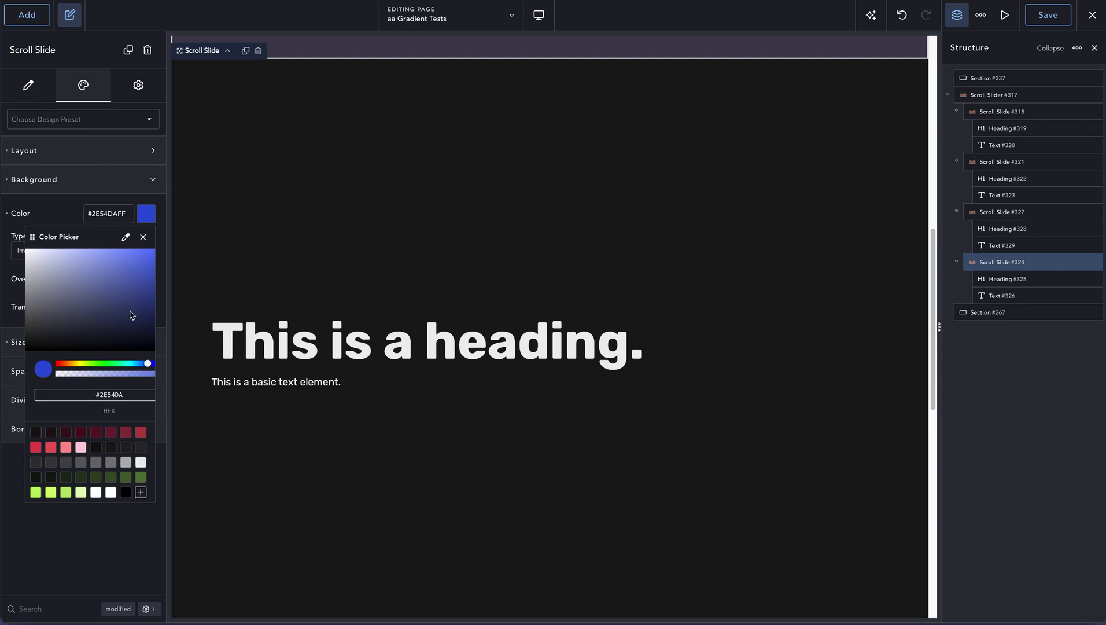
pyautogui.moveTo(135, 315); pyautogui.dragTo(147, 312)
pyautogui.click(59, 209)
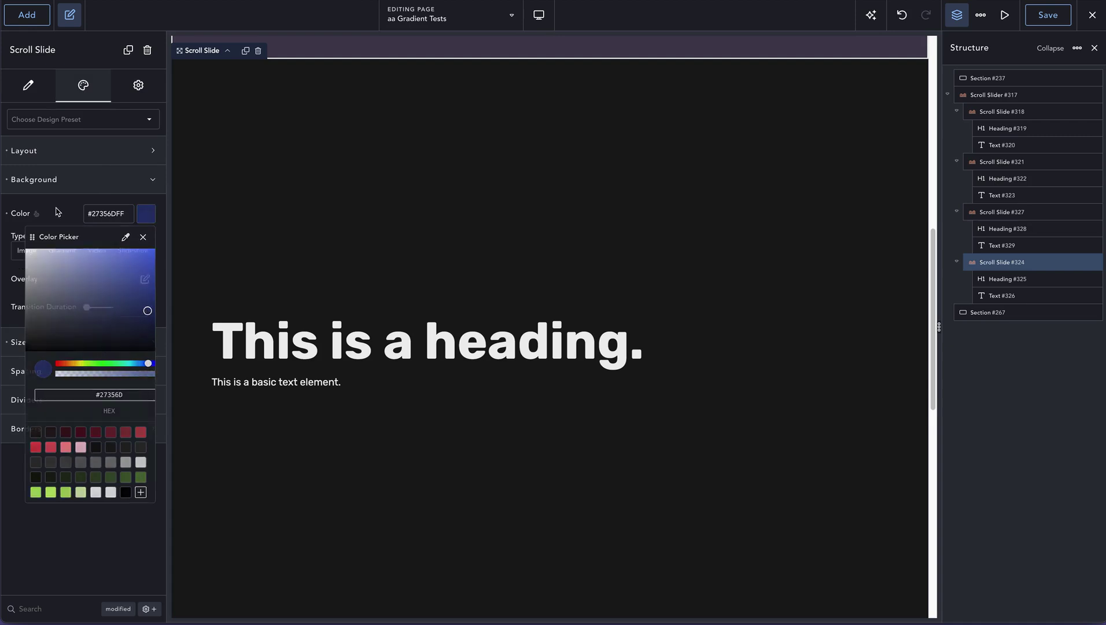
pyautogui.click(1047, 15)
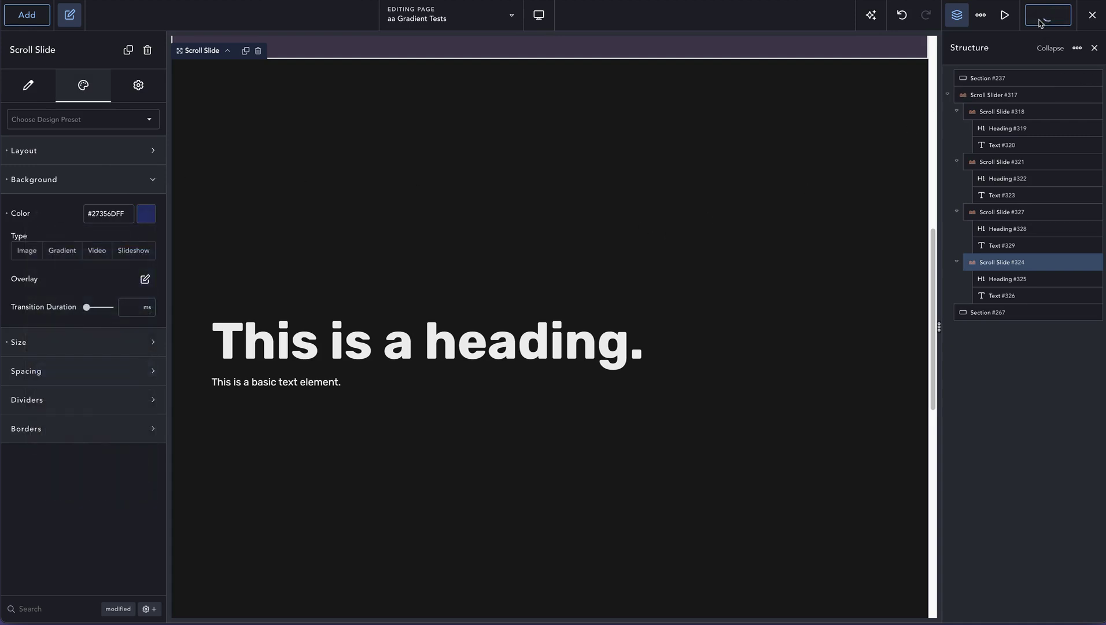
# - Change the parent Scroll Slider's scroll type to Stack
pyautogui.click(990, 96)
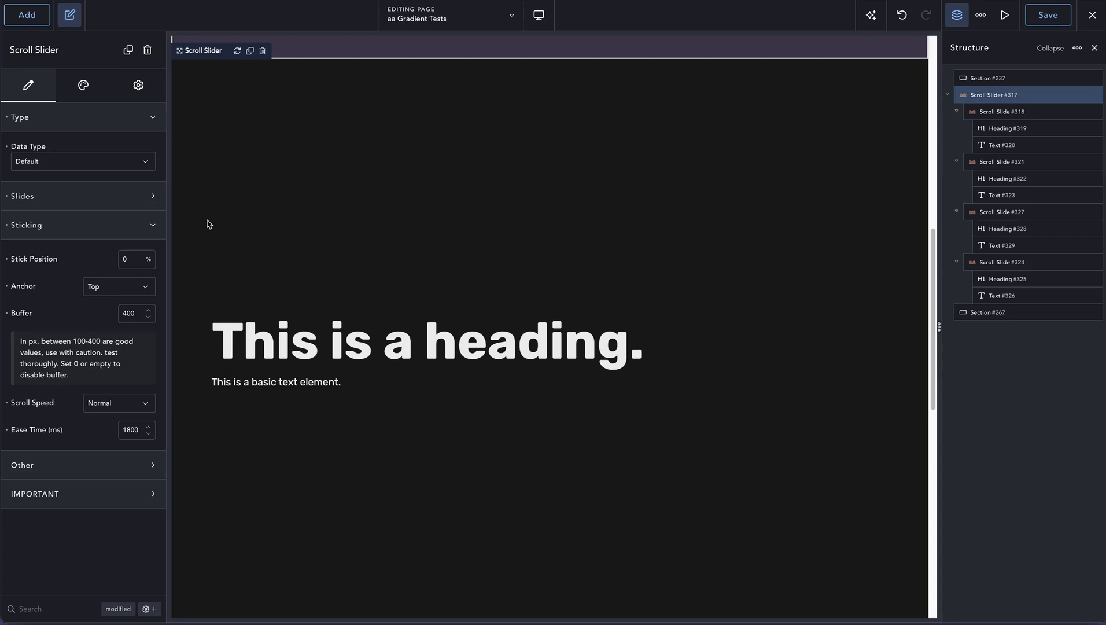
pyautogui.click(123, 202)
pyautogui.click(92, 87)
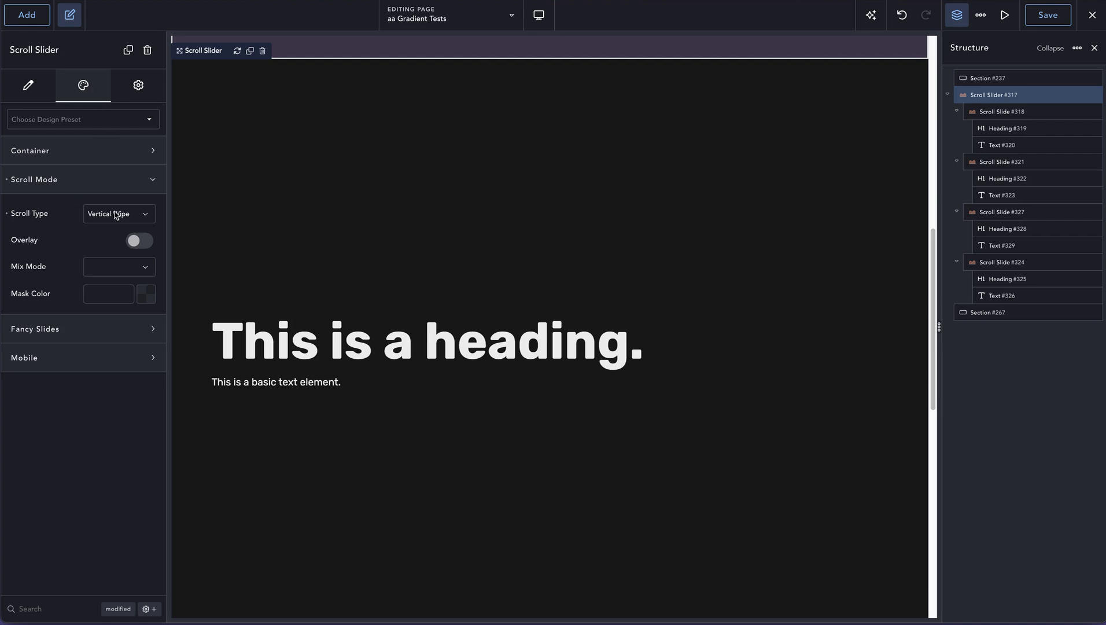
pyautogui.click(115, 214)
pyautogui.click(116, 317)
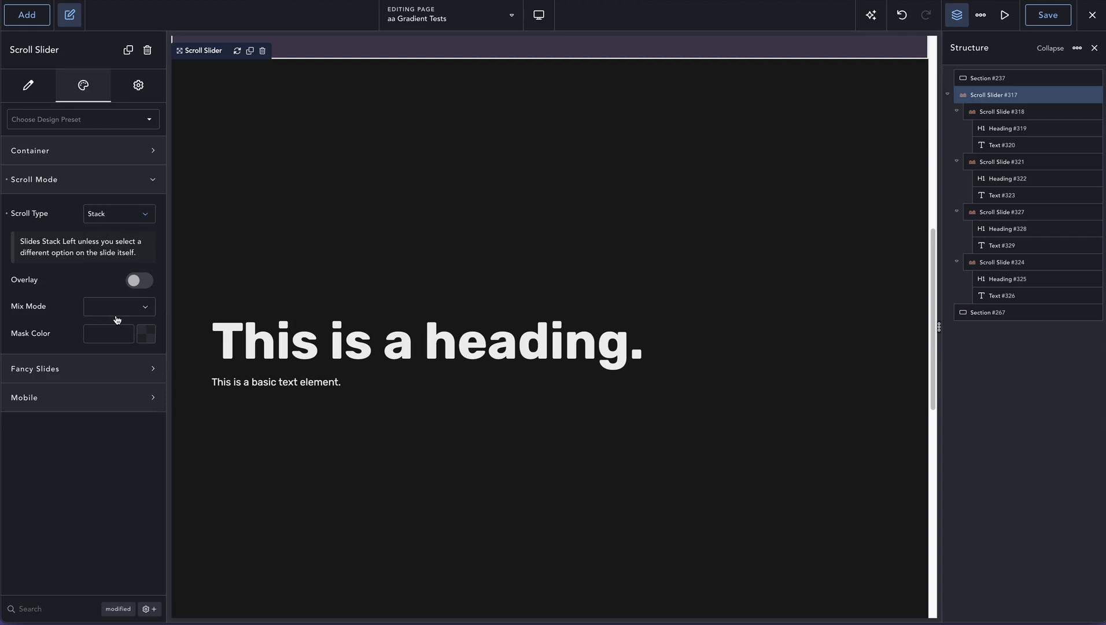
# - Add four consecutive landscape images from the media library's Landscapes folder to the Scroll Slider, starting with the red-peaked turquoise lake
pyautogui.click(49, 98)
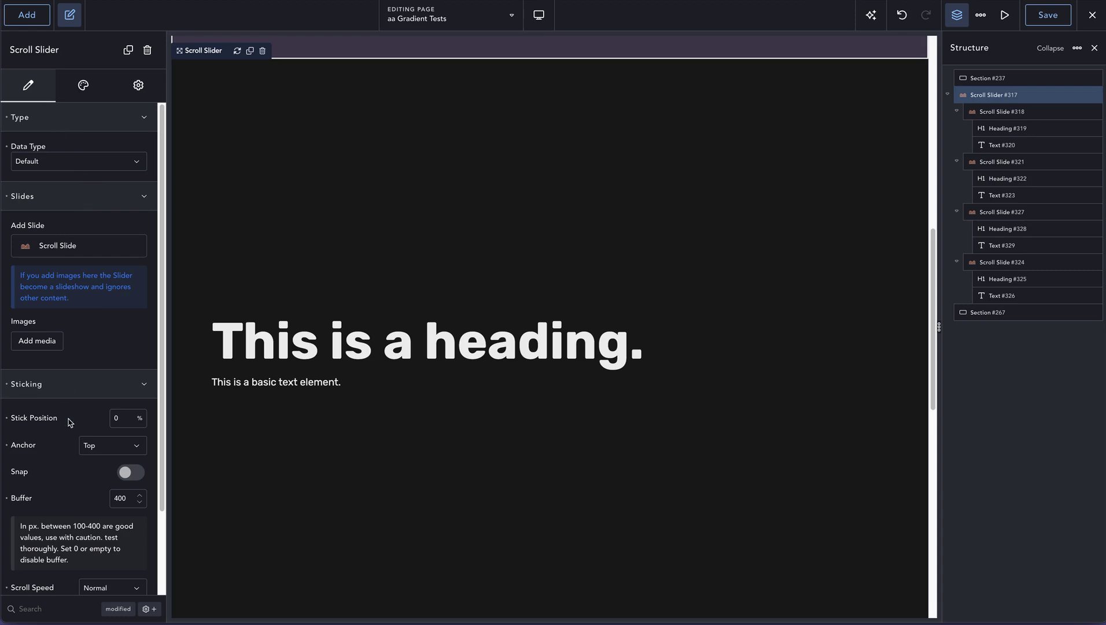
pyautogui.scroll(-2, 80, 344)
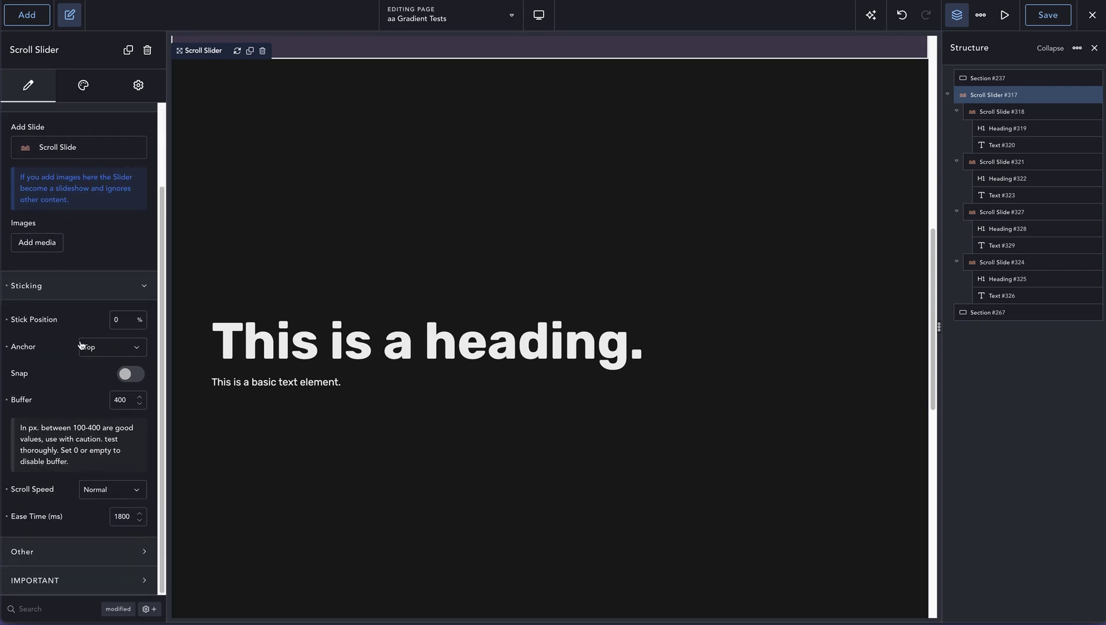
pyautogui.click(50, 242)
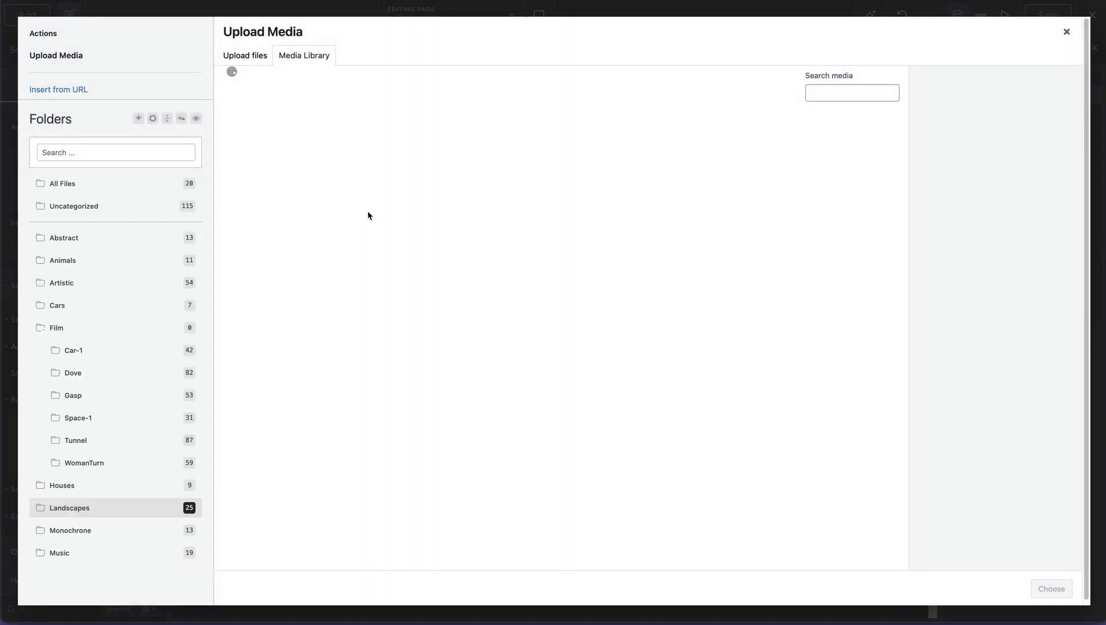
pyautogui.click(442, 258)
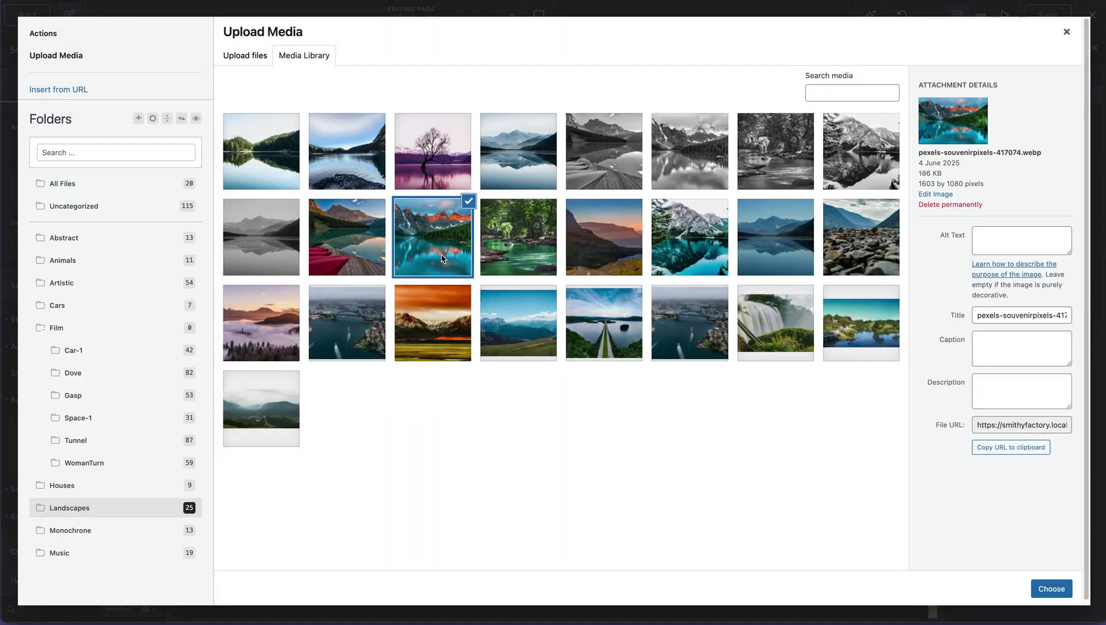
pyautogui.keyDown('shift'); pyautogui.click(674, 250); pyautogui.keyUp('shift')
pyautogui.click(1051, 589)
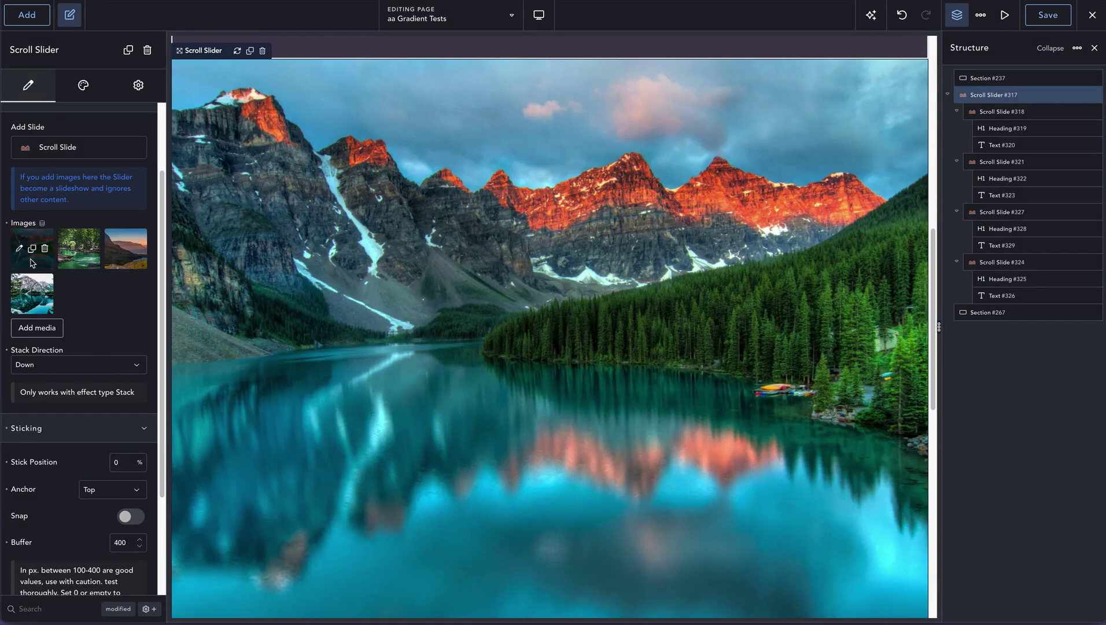
# - Look through the image stack direction choices, then remove all images from the Scroll Slider
pyautogui.moveTo(39, 262)
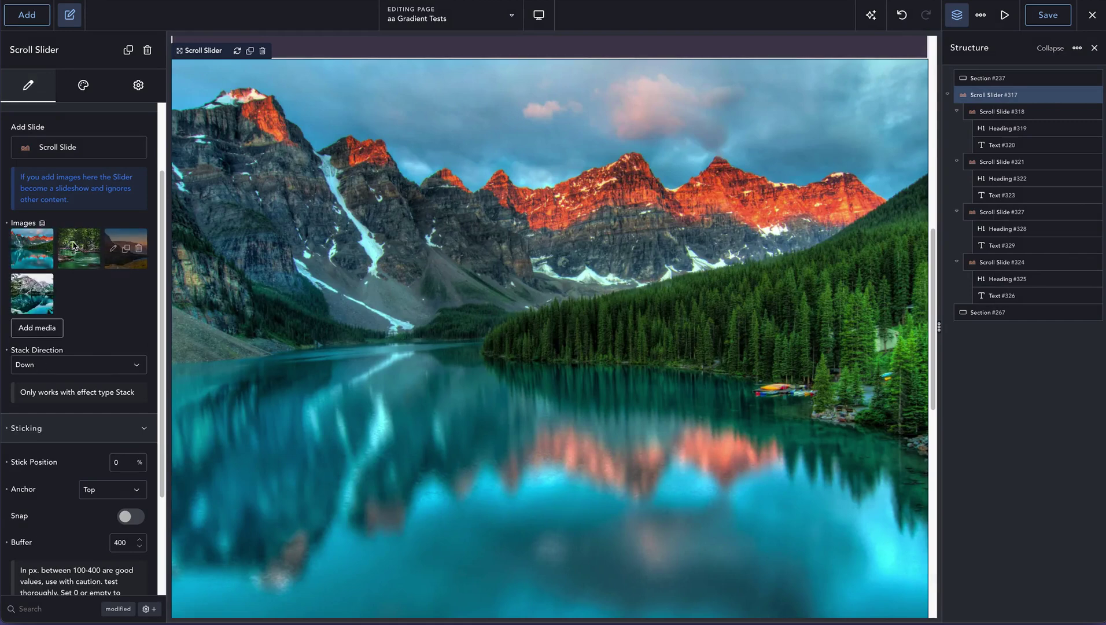
pyautogui.moveTo(92, 250)
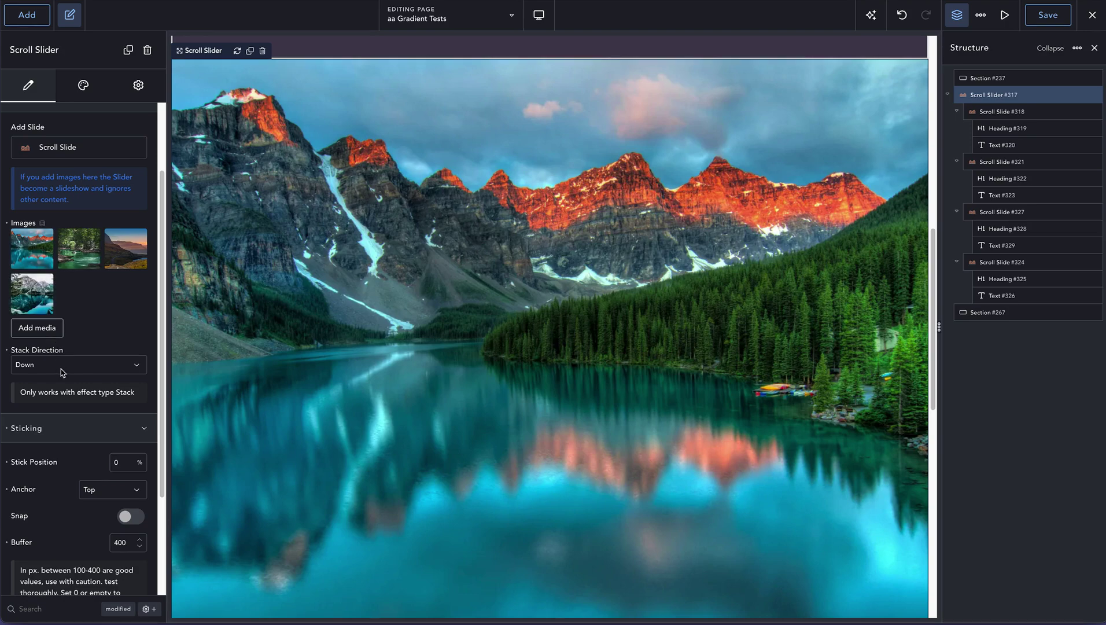
pyautogui.click(41, 368)
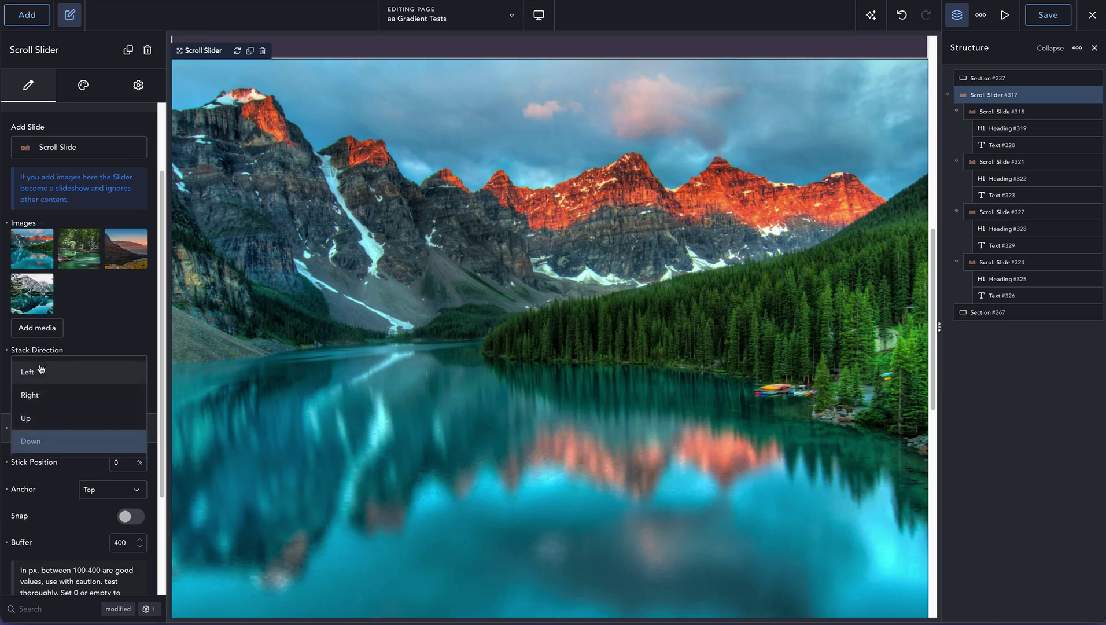
pyautogui.click(86, 333)
pyautogui.moveTo(24, 252)
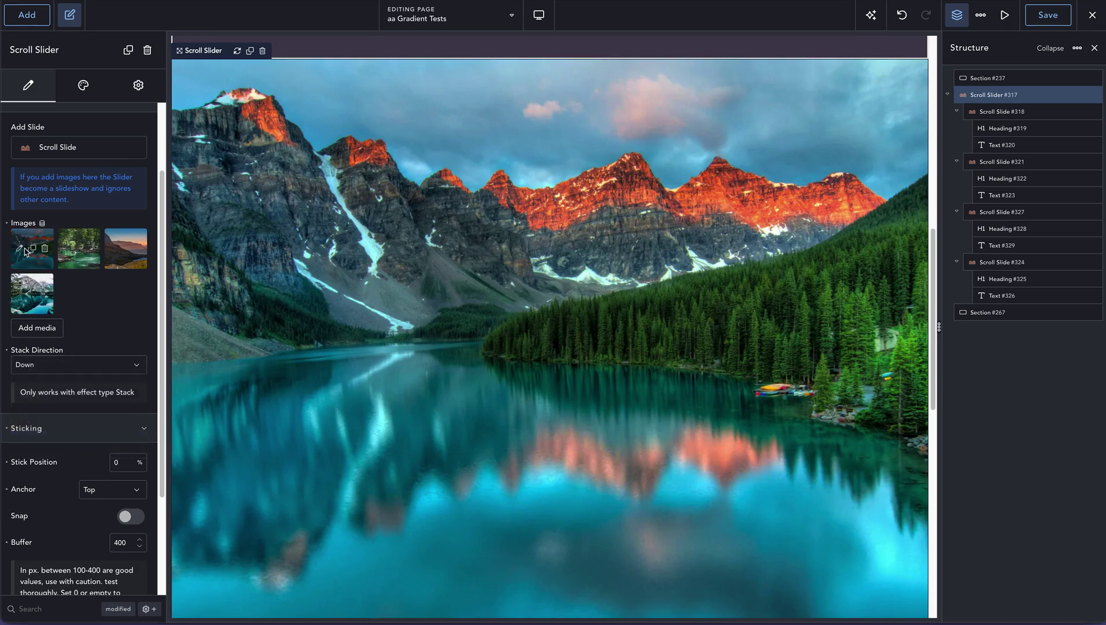
pyautogui.click(7, 223)
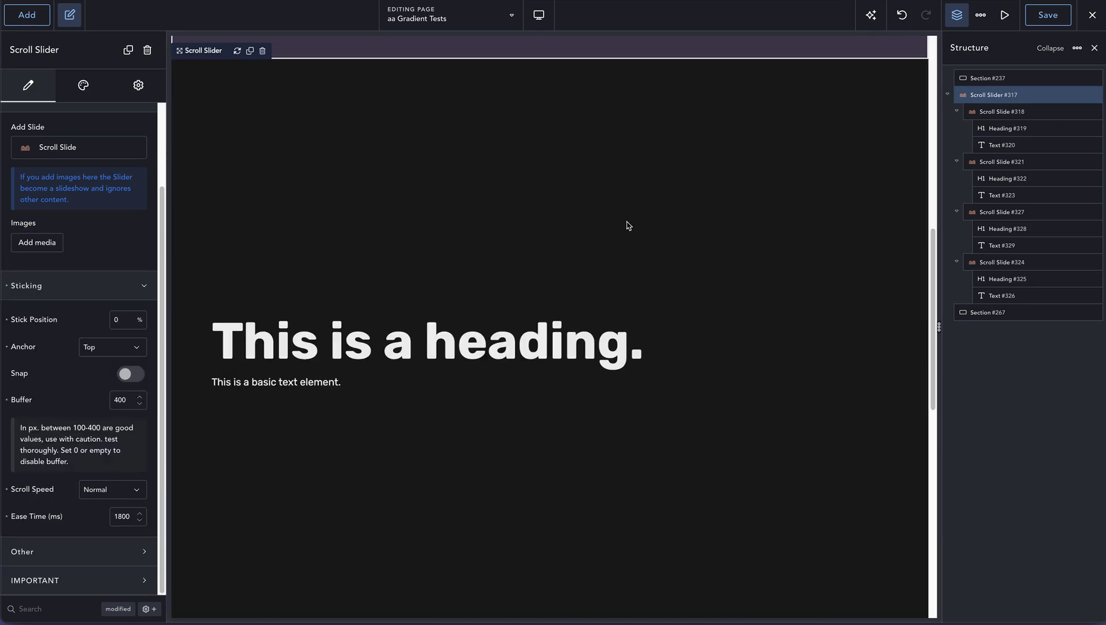
# - Review the slider's scroll mode settings and the first scroll slide's stack direction option
pyautogui.click(93, 100)
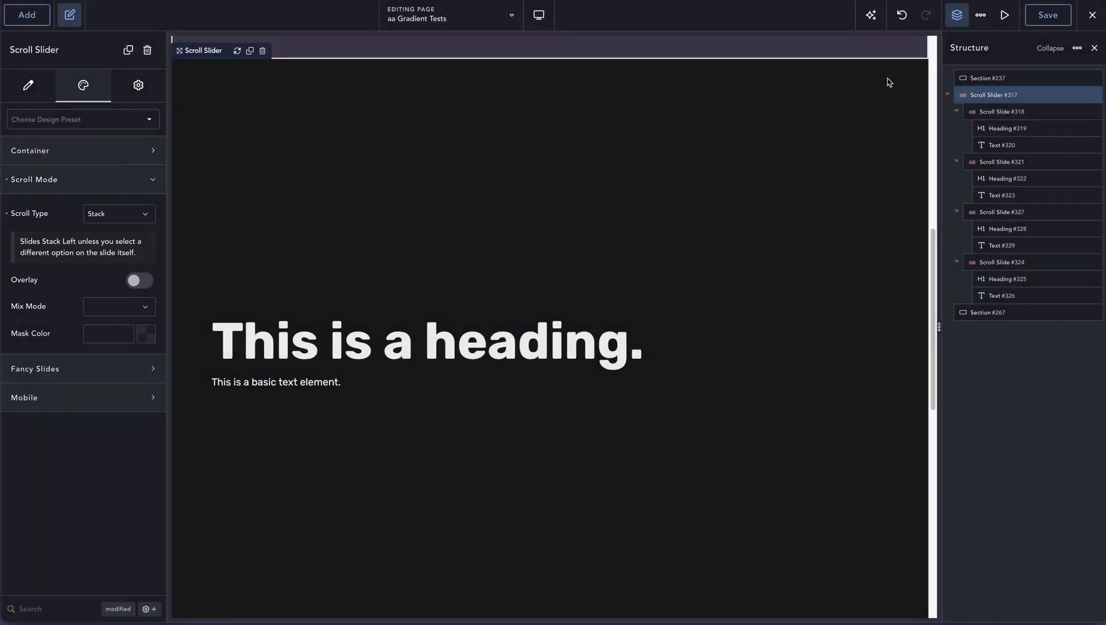
pyautogui.click(989, 112)
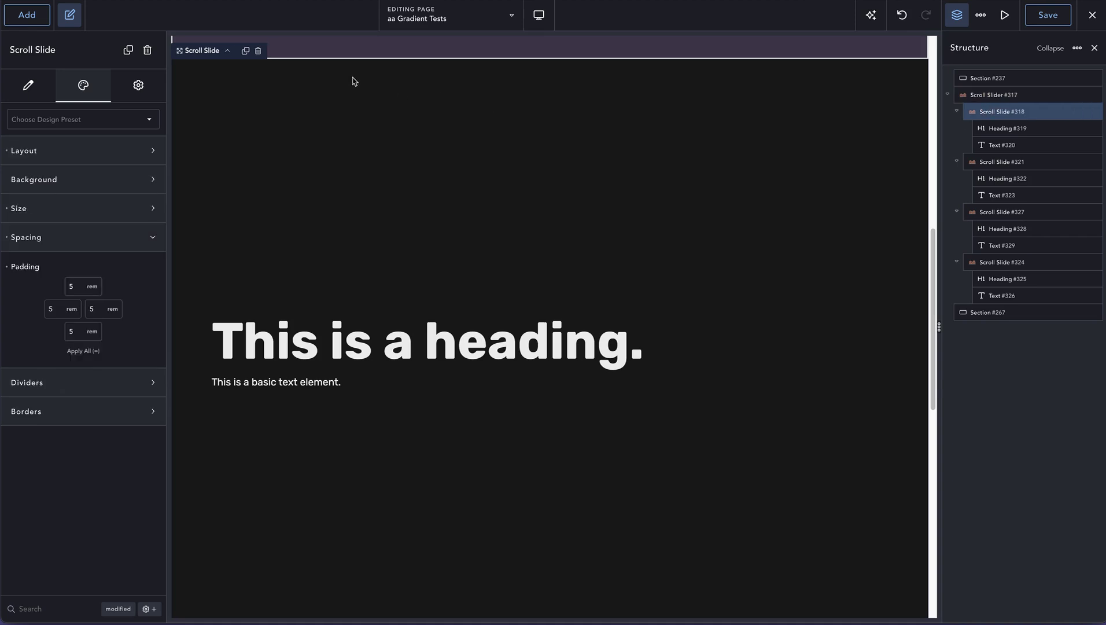
pyautogui.click(32, 91)
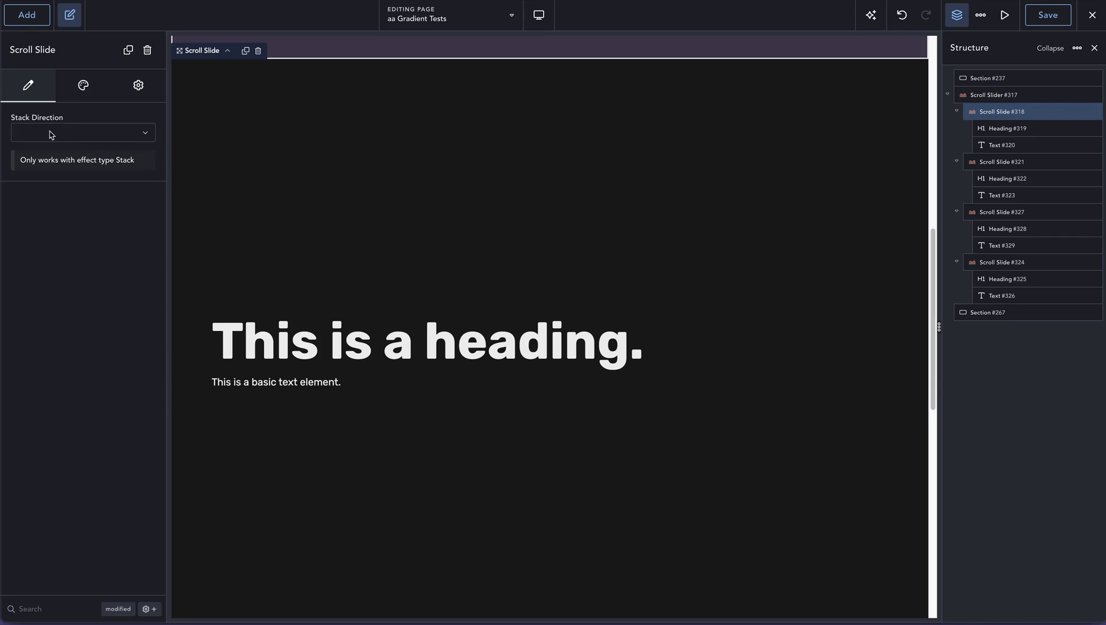
pyautogui.scroll(5, 262, 221)
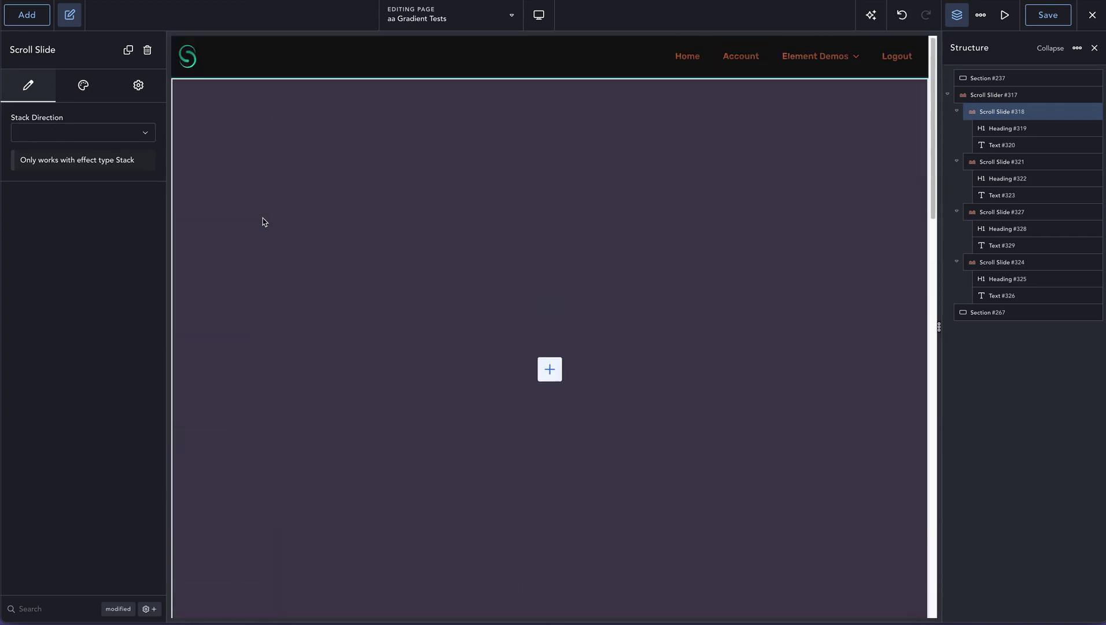
pyautogui.scroll(-3, 262, 222)
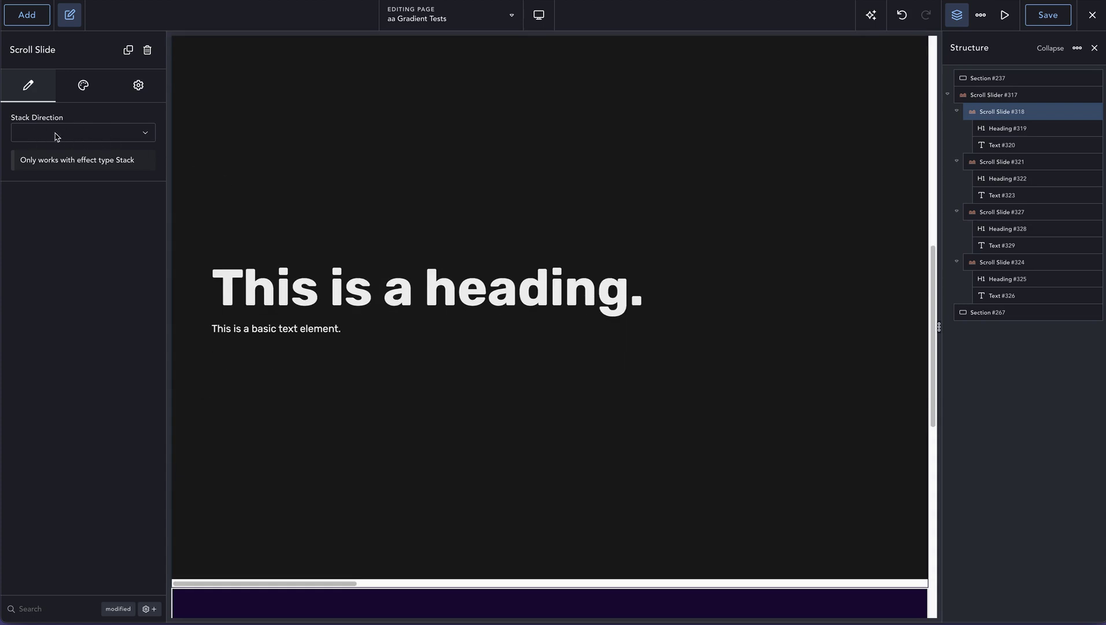
# - Set the second scroll slide's stack direction to Up
pyautogui.click(991, 165)
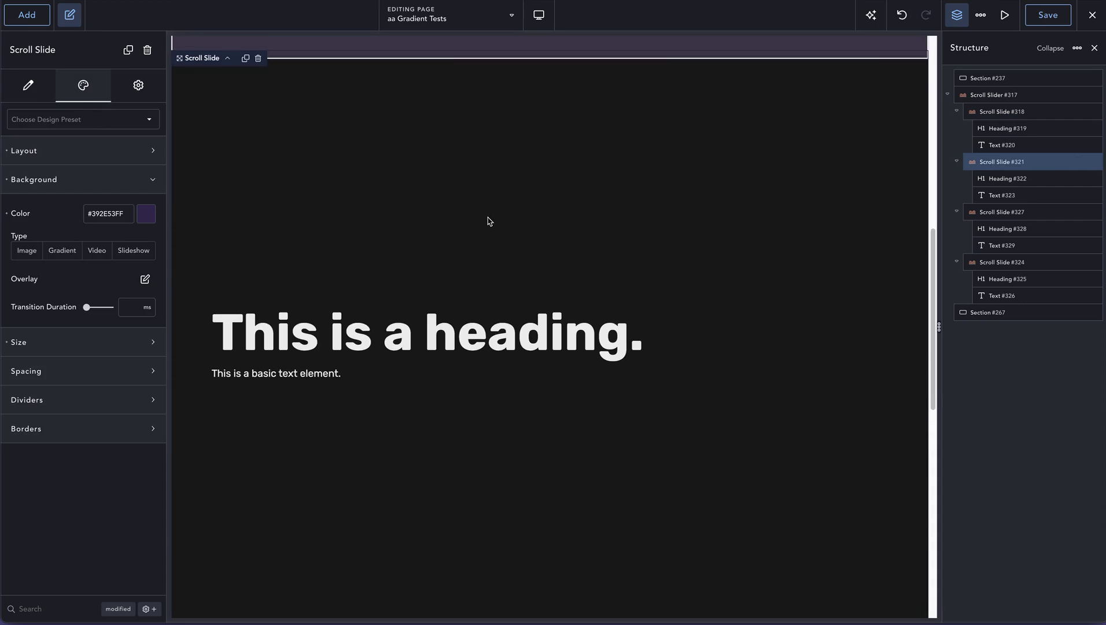
pyautogui.scroll(-1, 438, 255)
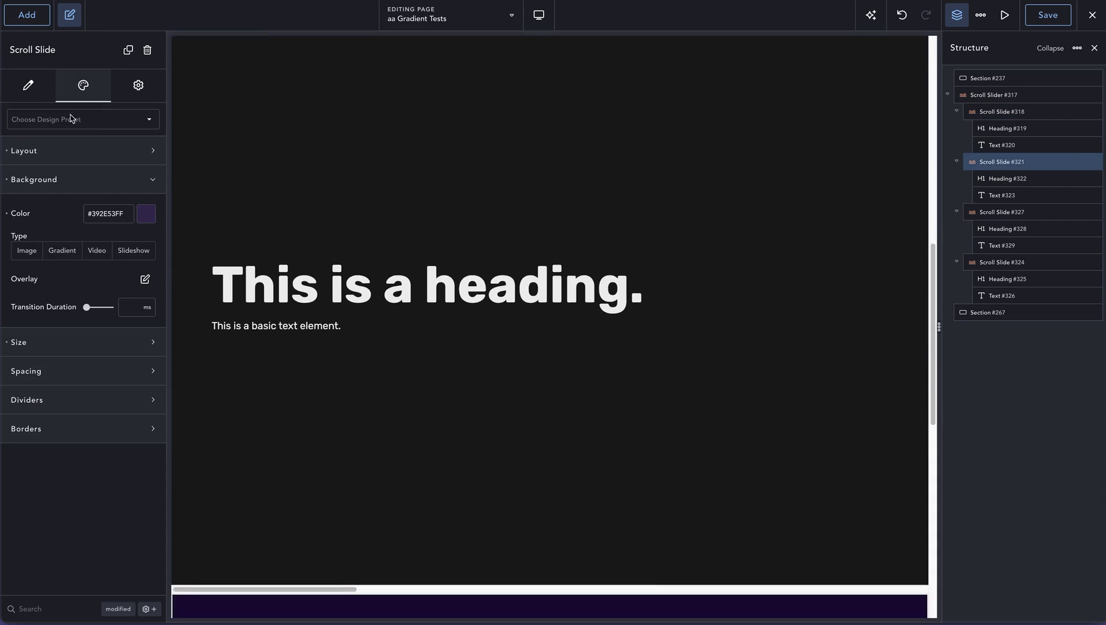
pyautogui.click(35, 95)
pyautogui.click(79, 143)
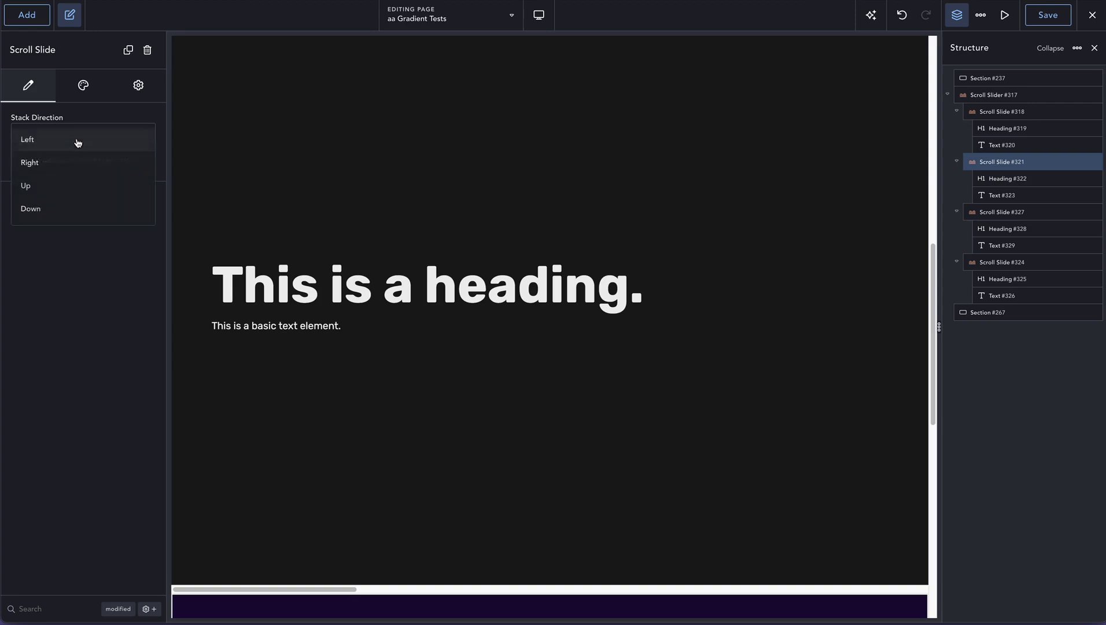
pyautogui.click(78, 186)
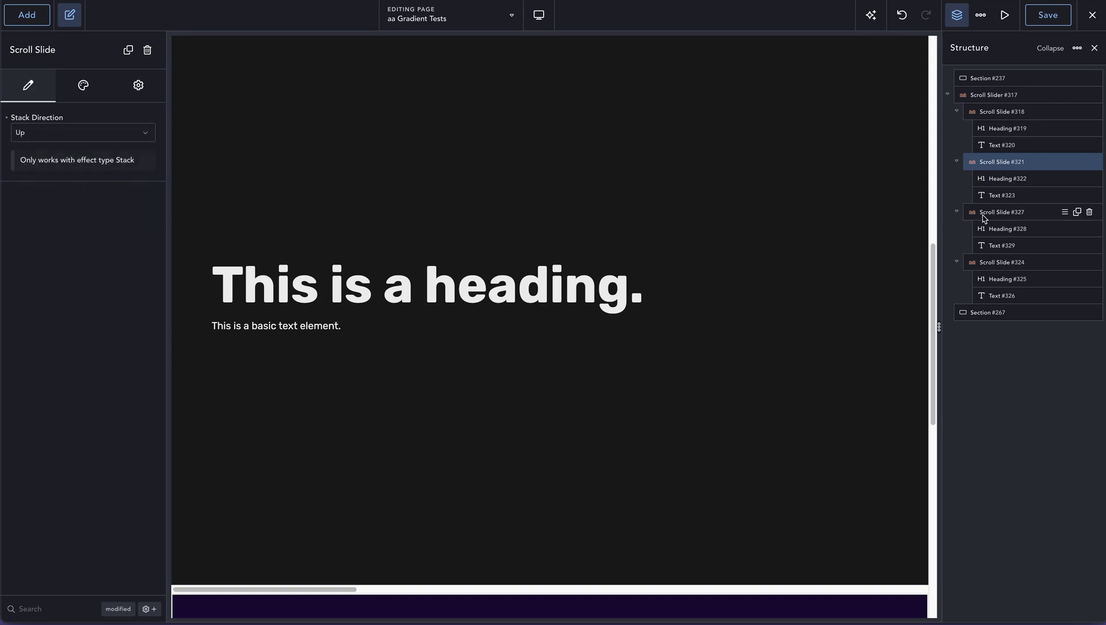
# - Set the third scroll slide's stack direction to Right
pyautogui.click(987, 212)
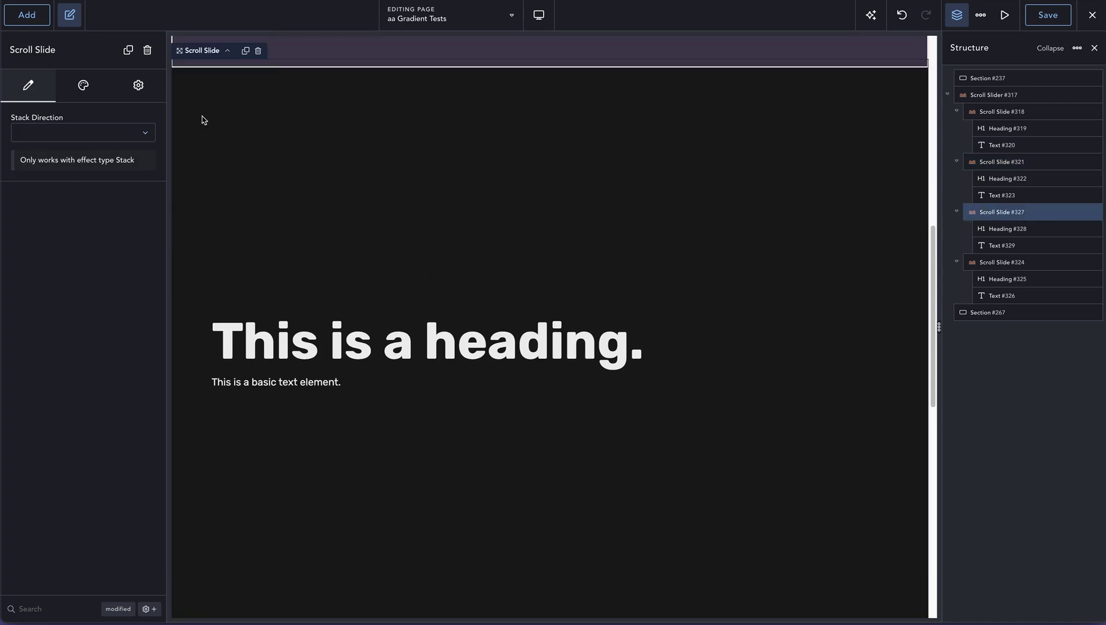
pyautogui.click(46, 138)
pyautogui.click(43, 165)
# - Set the fourth scroll slide's stack direction to Down and save the page
pyautogui.click(993, 260)
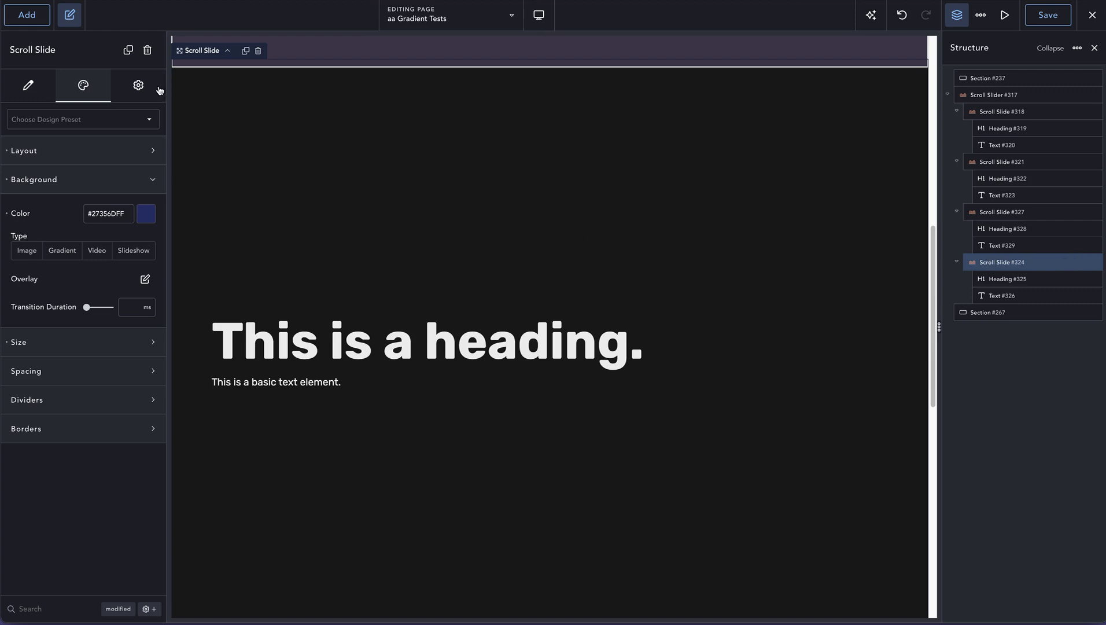
pyautogui.click(42, 97)
pyautogui.click(50, 134)
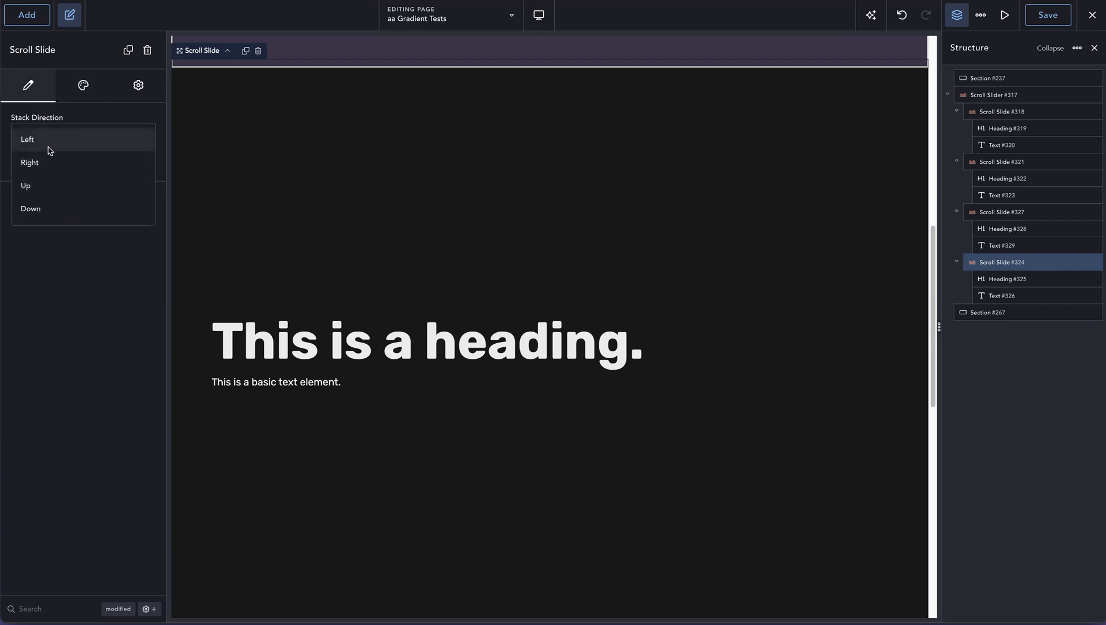
pyautogui.click(50, 210)
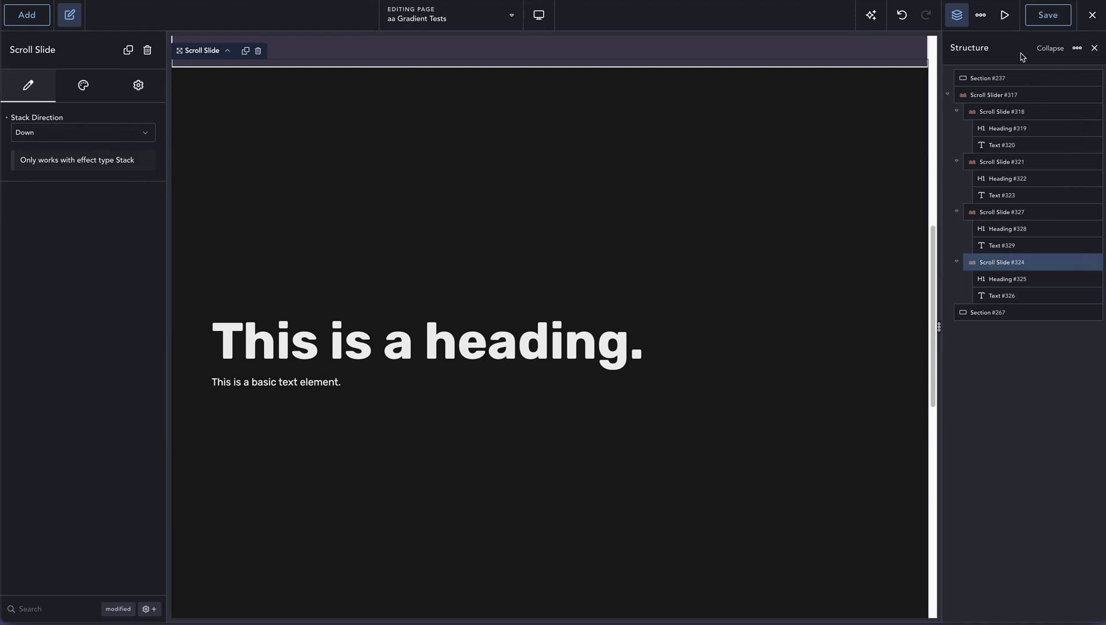
pyautogui.click(1038, 18)
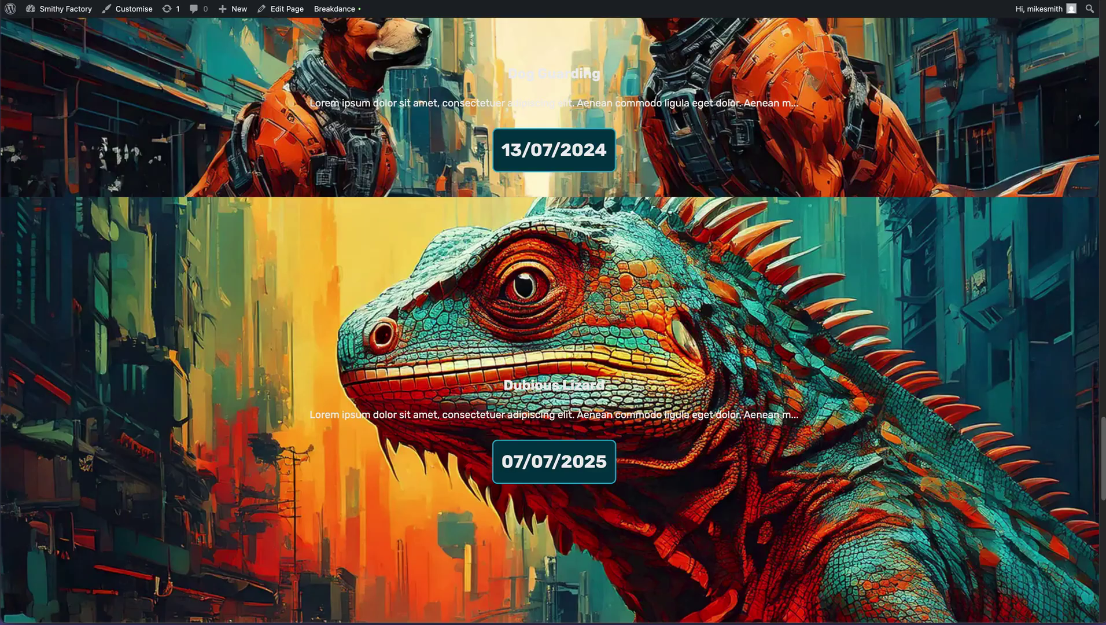
# - Reload the live page and examine how the slides stack in from their different directions
pyautogui.press('super+r')
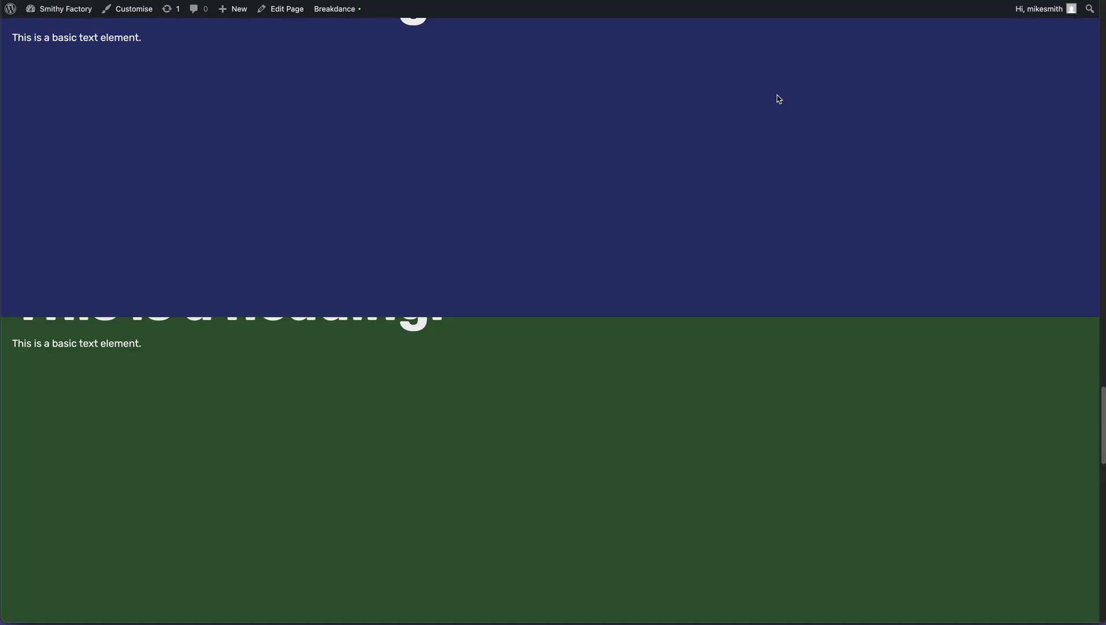
pyautogui.scroll(20, 778, 99)
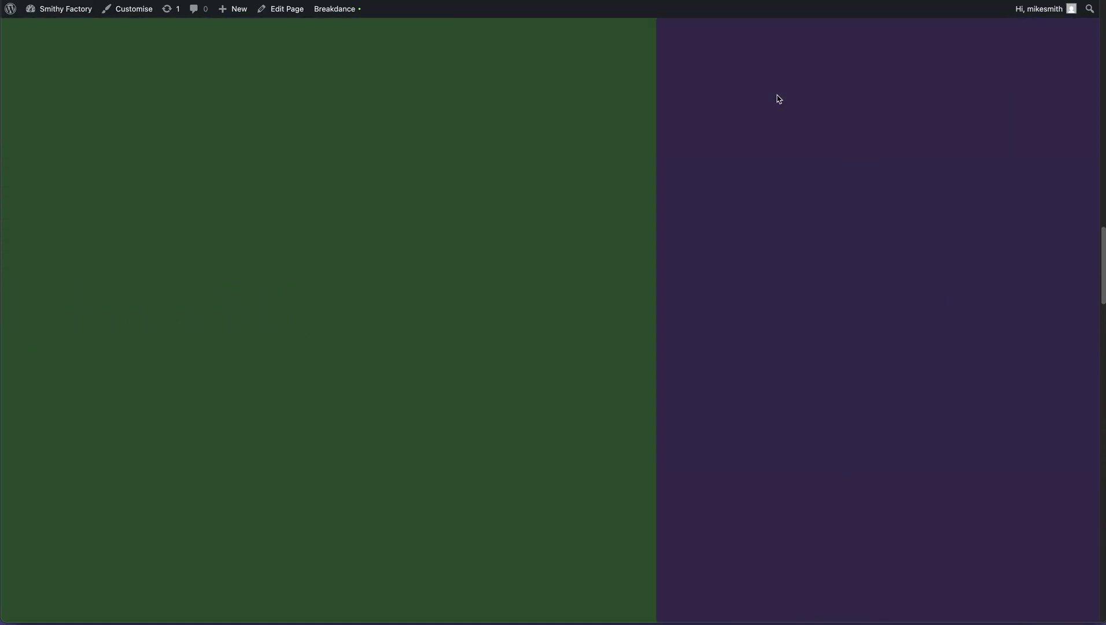
pyautogui.scroll(-10, 779, 99)
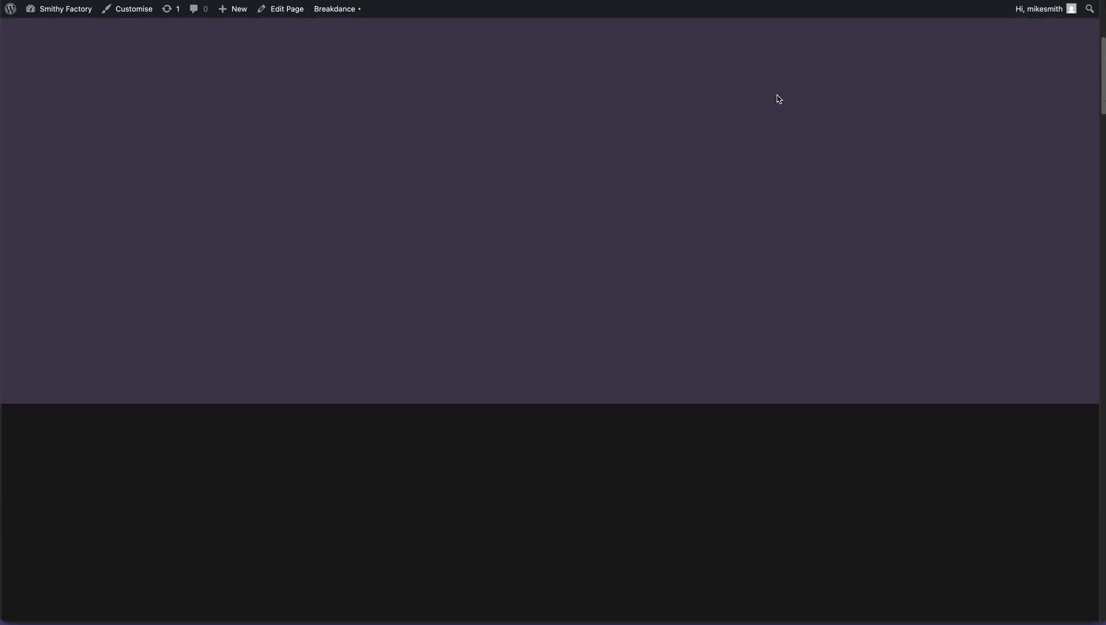
pyautogui.scroll(-2, 779, 99)
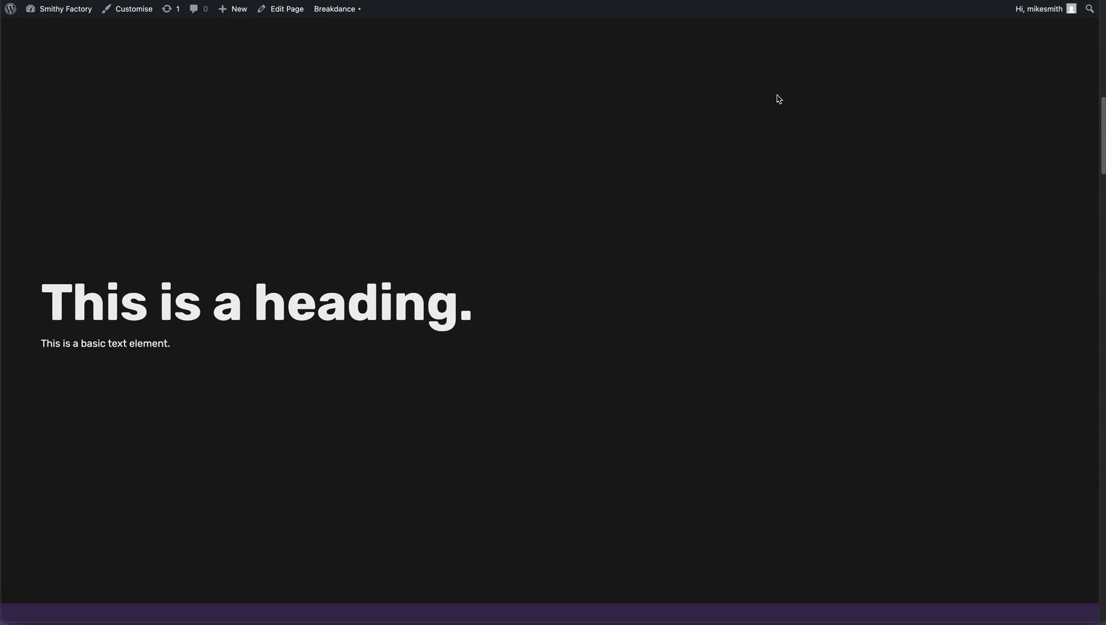
pyautogui.scroll(-2, 779, 99)
pyautogui.scroll(-5, 778, 99)
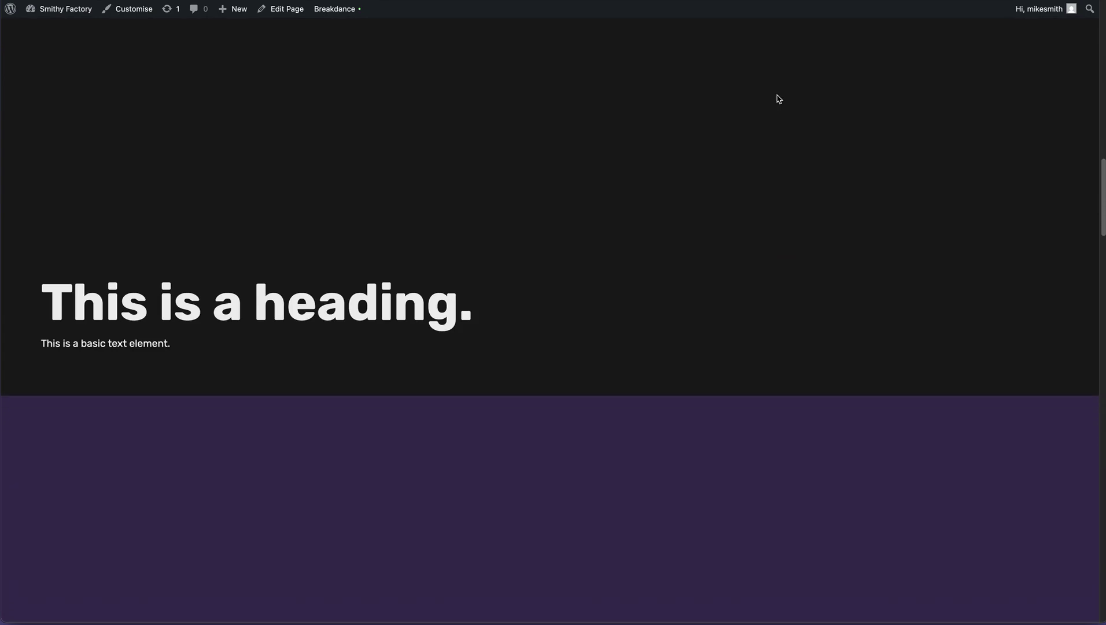
# - Examine how the purple, green and blue slides stack in on the live page, through to the section below the slider
pyautogui.scroll(-5, 779, 98)
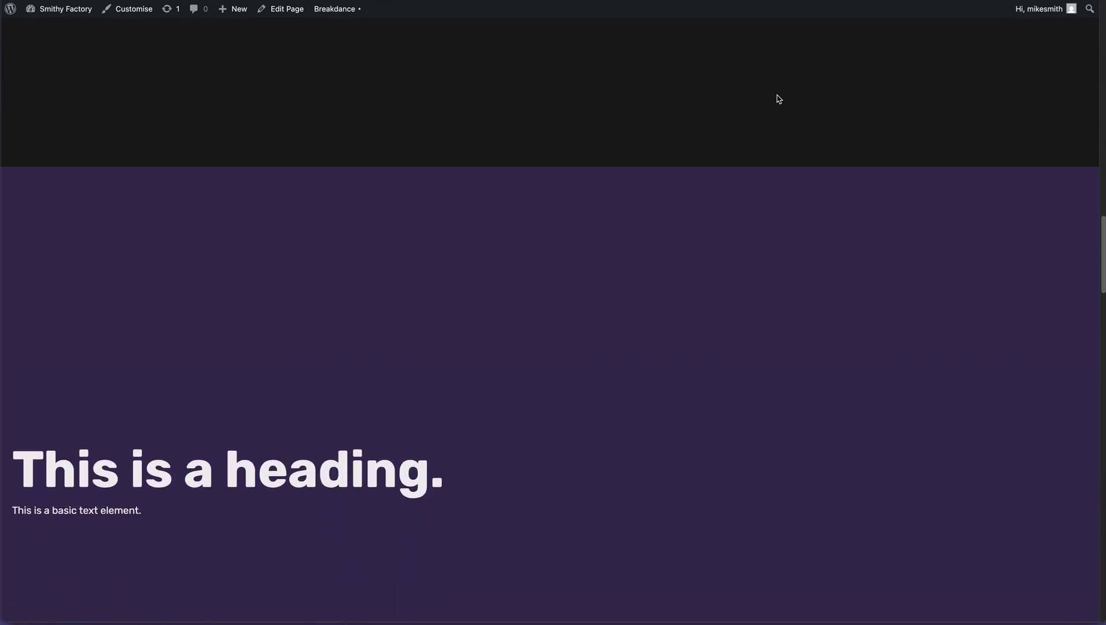
pyautogui.scroll(-5, 779, 99)
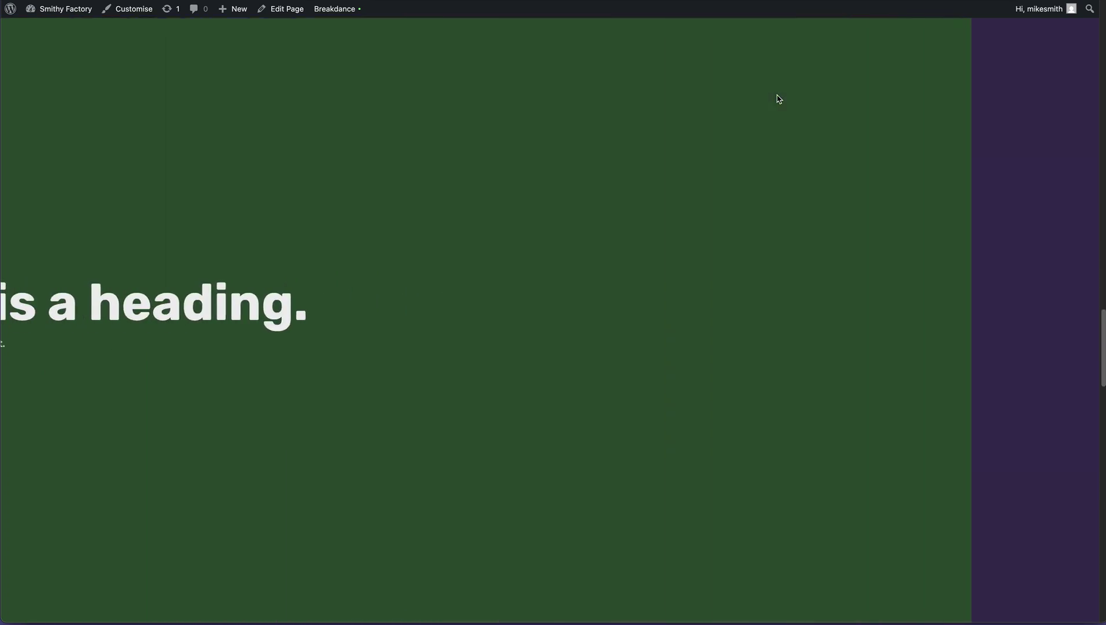
pyautogui.scroll(-3, 779, 99)
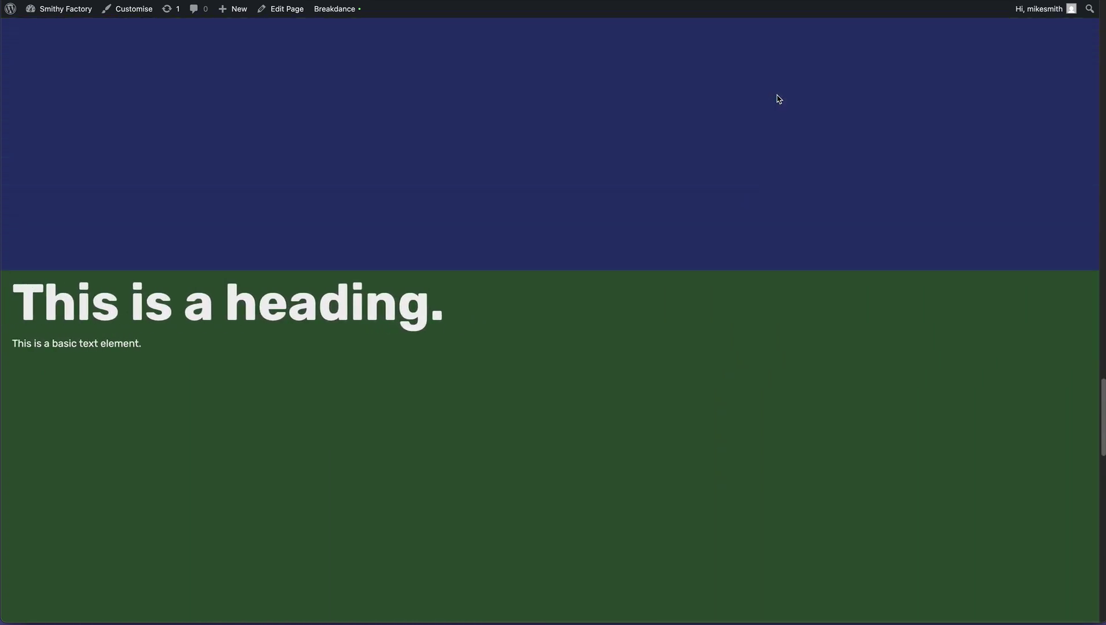
pyautogui.scroll(-5, 779, 99)
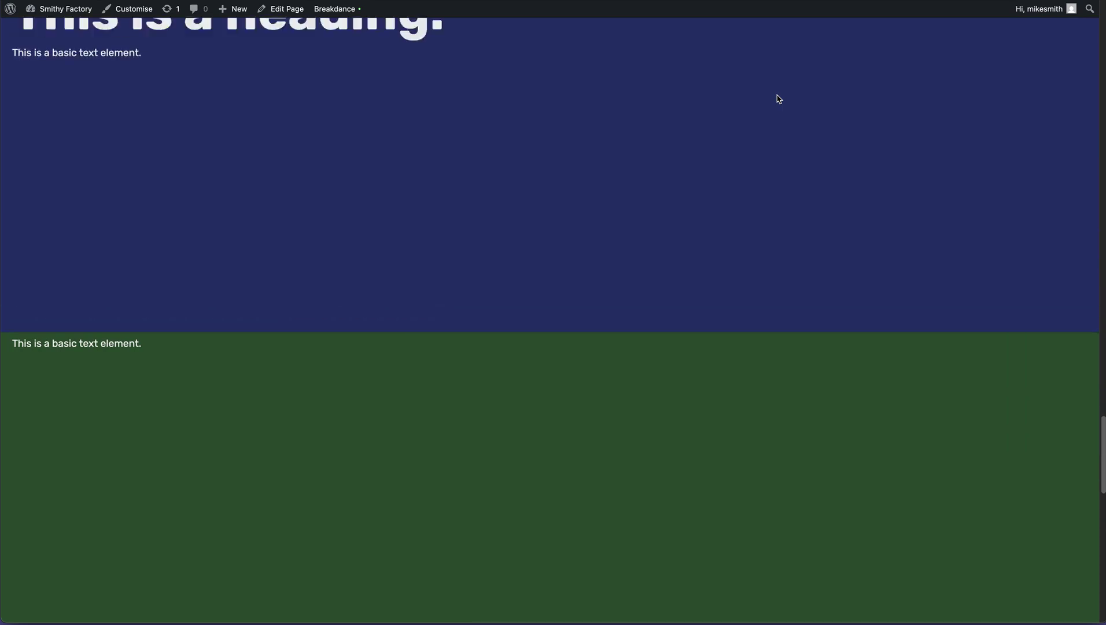
pyautogui.scroll(-3, 779, 99)
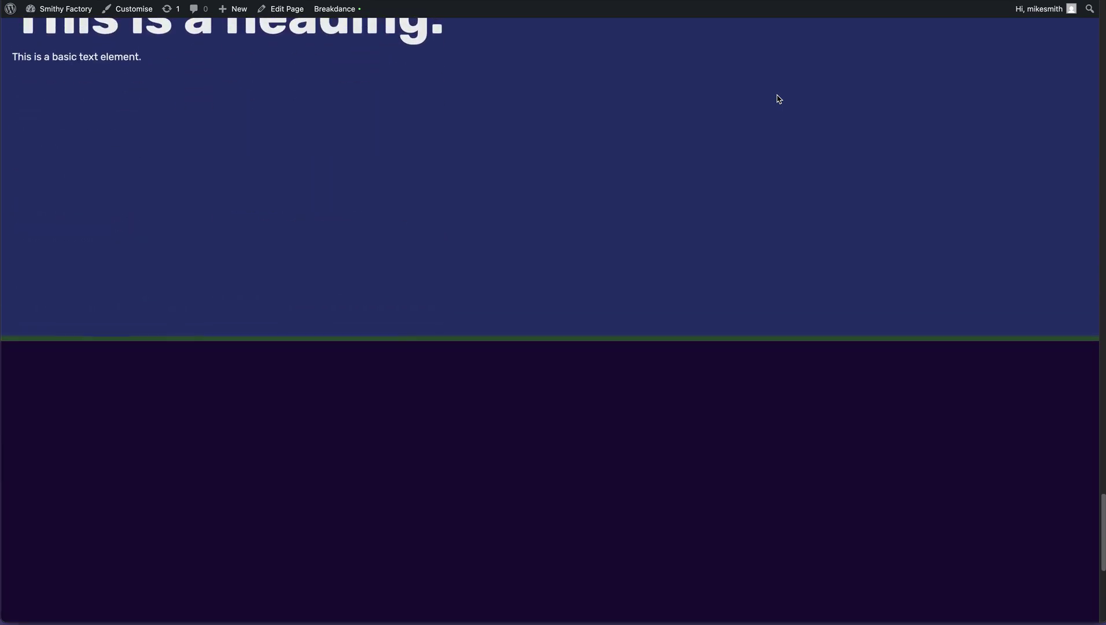
pyautogui.scroll(-3, 767, 205)
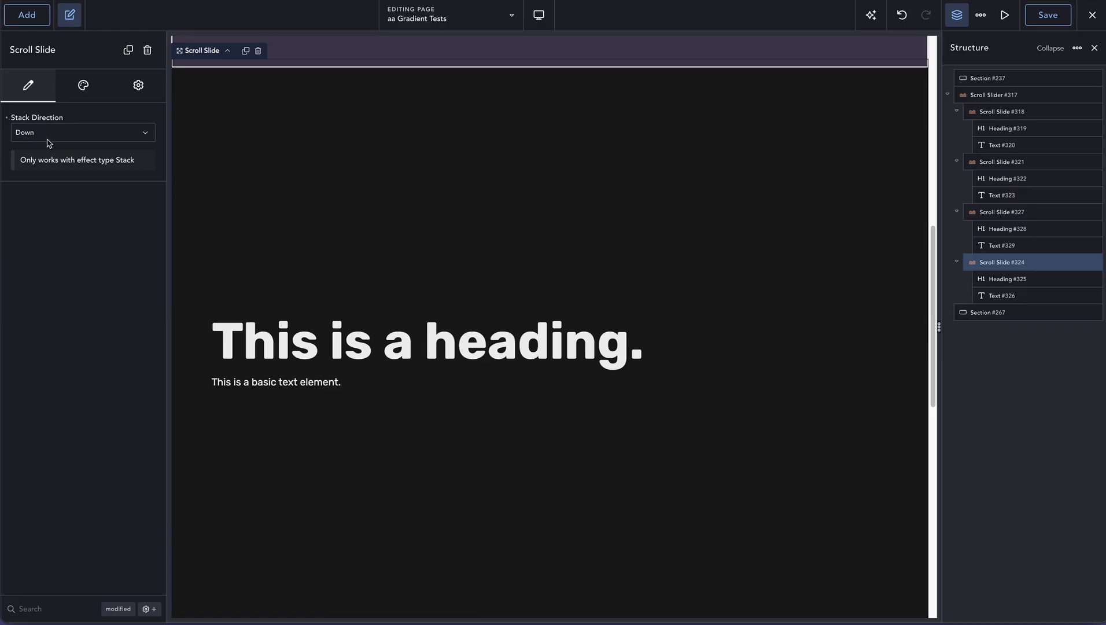
# - Set the Scroll Slider's scroll speed to 2/3 of normal and save the page
pyautogui.click(1030, 95)
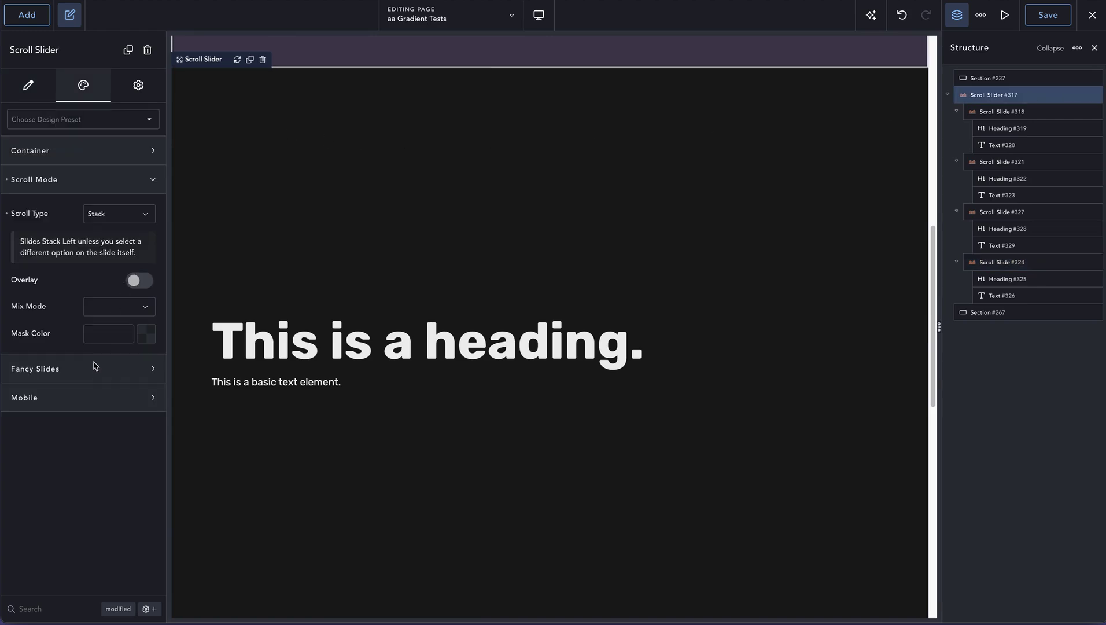
pyautogui.click(36, 98)
pyautogui.scroll(-3, 110, 264)
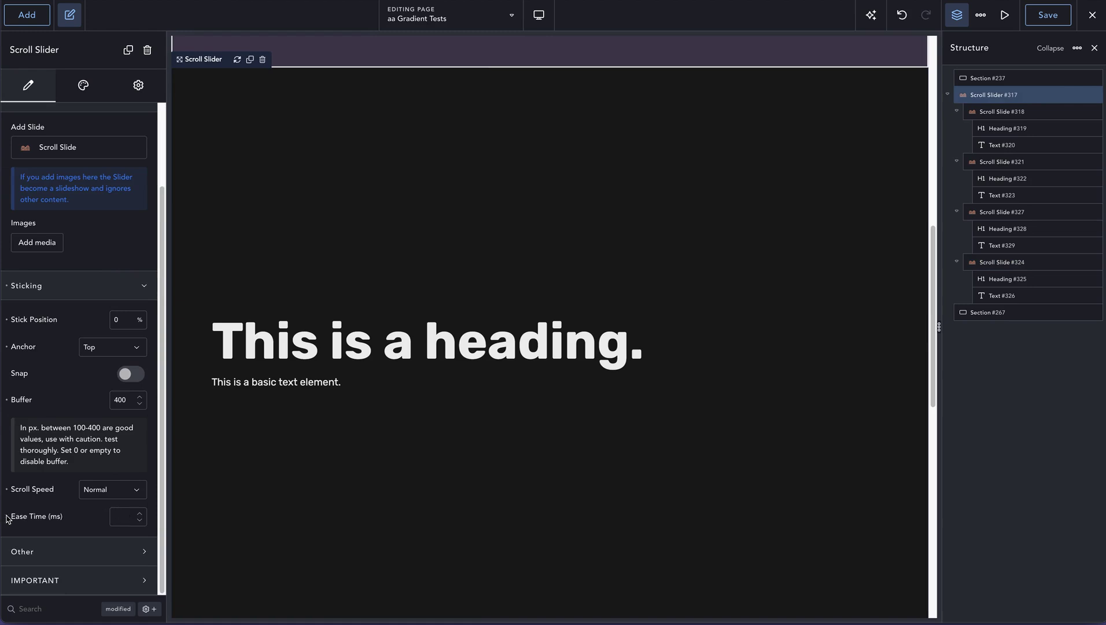
pyautogui.click(87, 493)
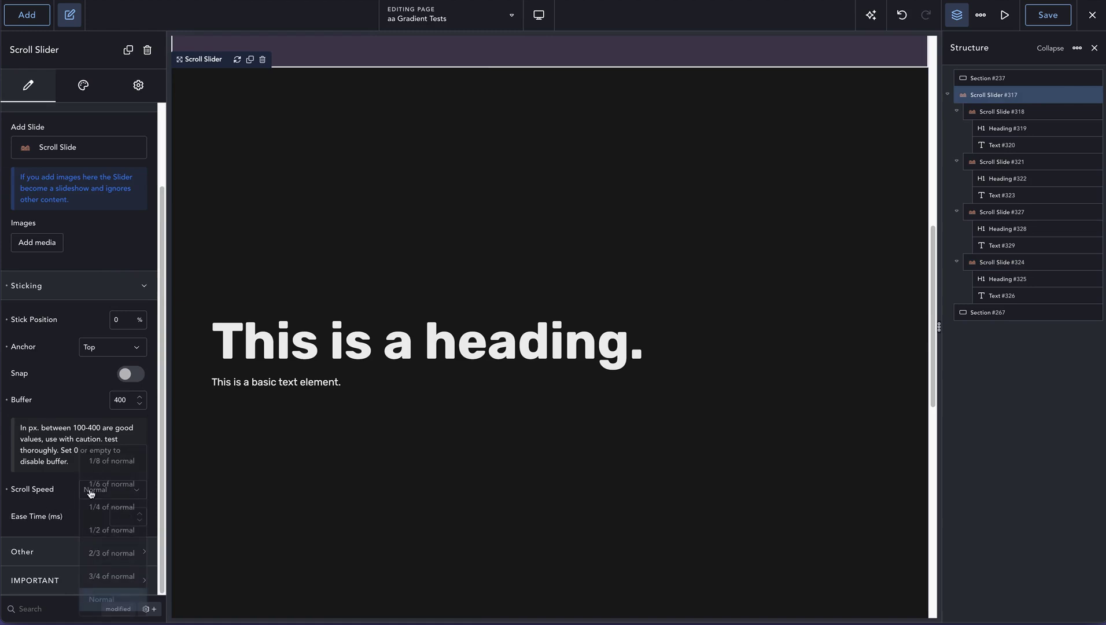
pyautogui.click(107, 555)
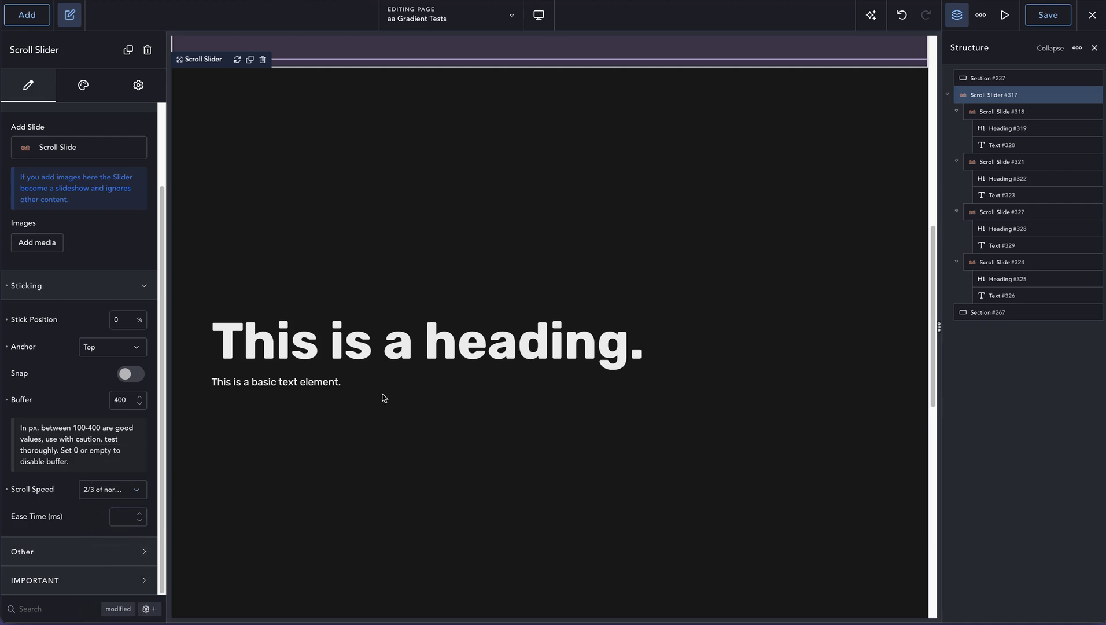
pyautogui.moveTo(1044, 103)
pyautogui.click(1046, 21)
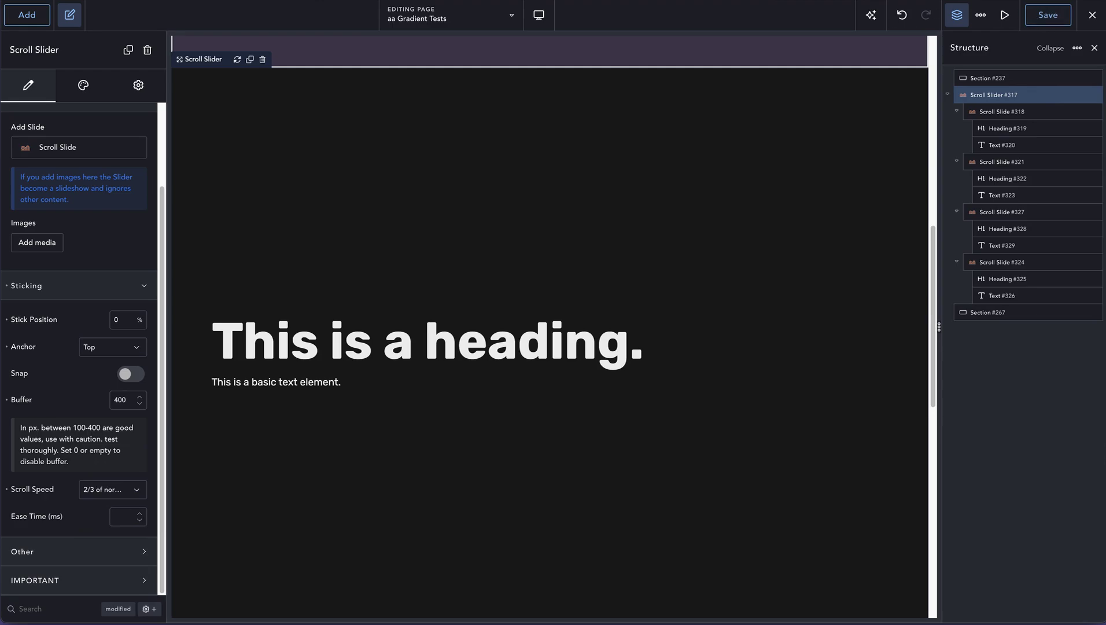
# - Reload the live page and check the slide stacking at the new scroll speed in both scroll directions
pyautogui.hotkey('ctrl', 'Tab')
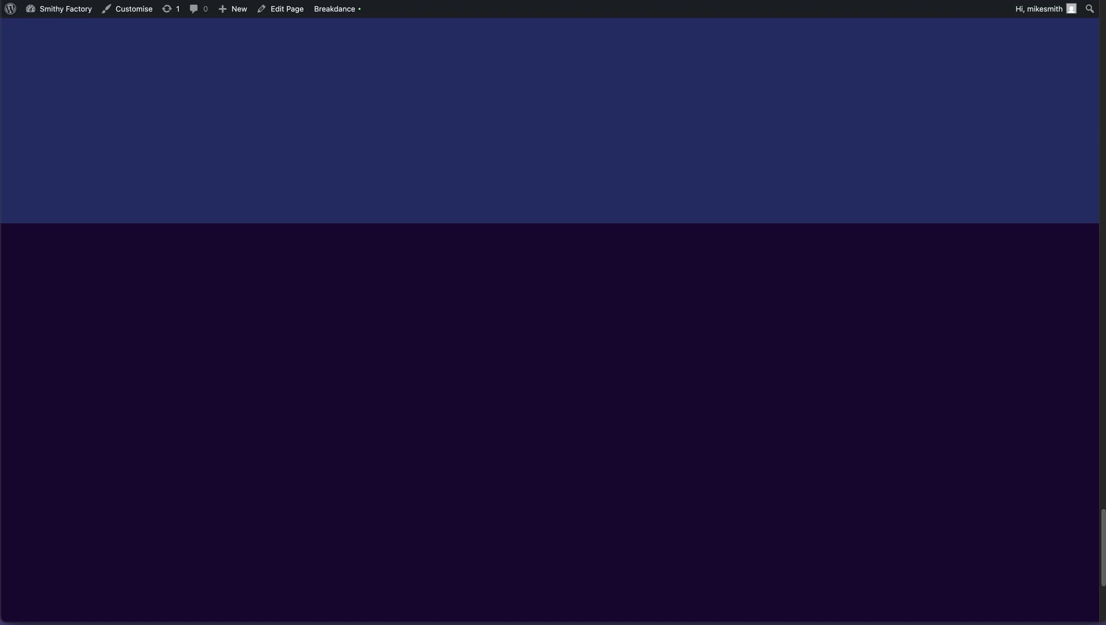
pyautogui.press('super+r')
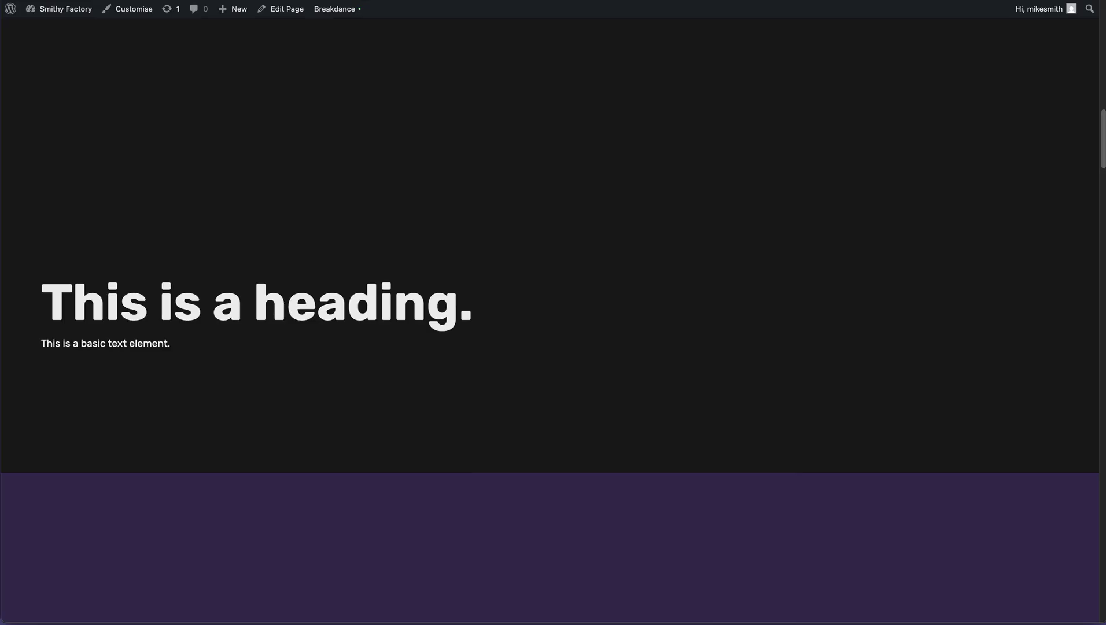
pyautogui.scroll(-15, 593, 140)
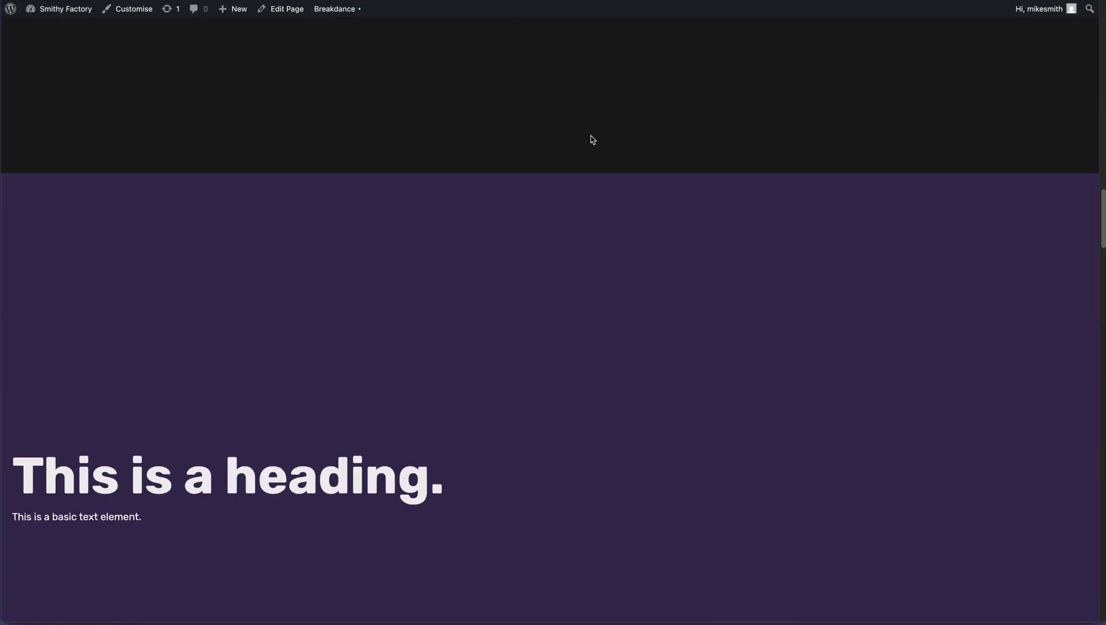
pyautogui.scroll(-10, 592, 139)
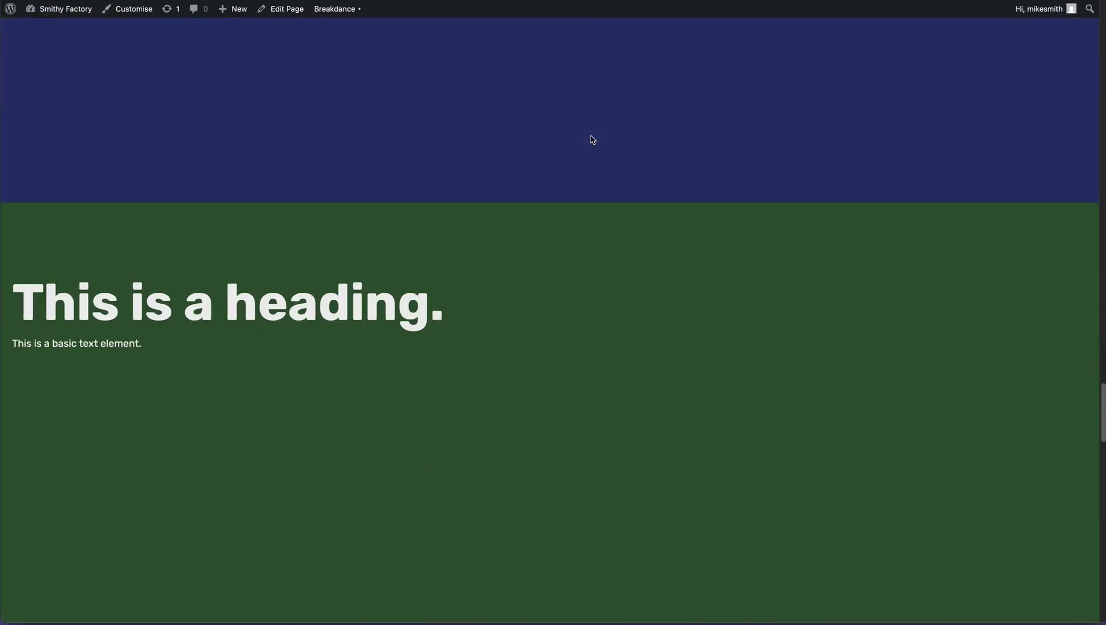
pyautogui.scroll(-10, 592, 139)
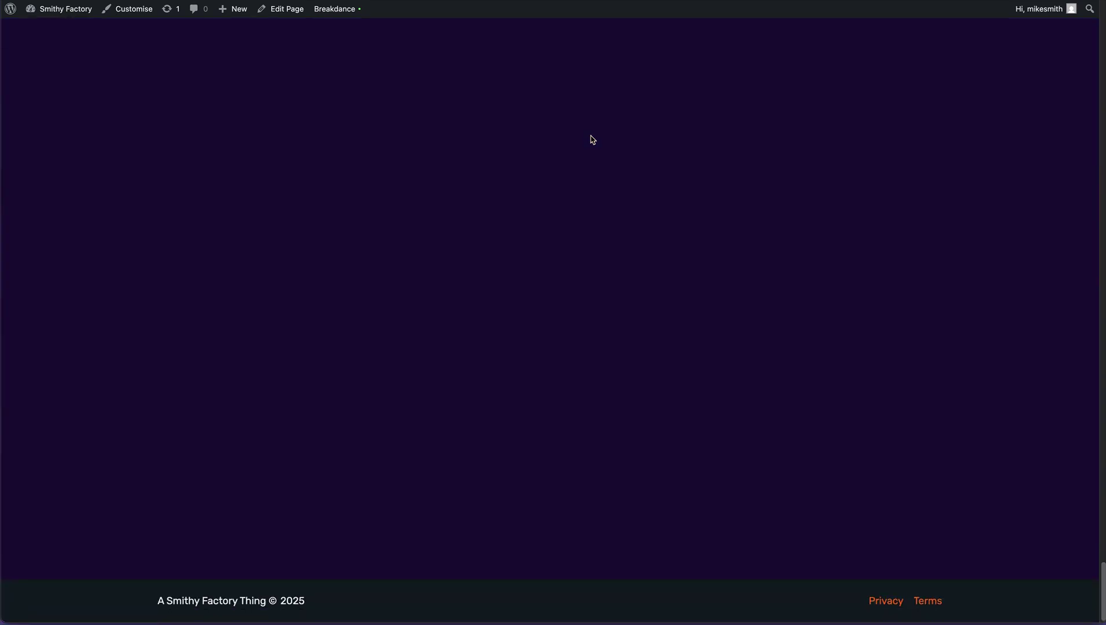
pyautogui.scroll(10, 592, 139)
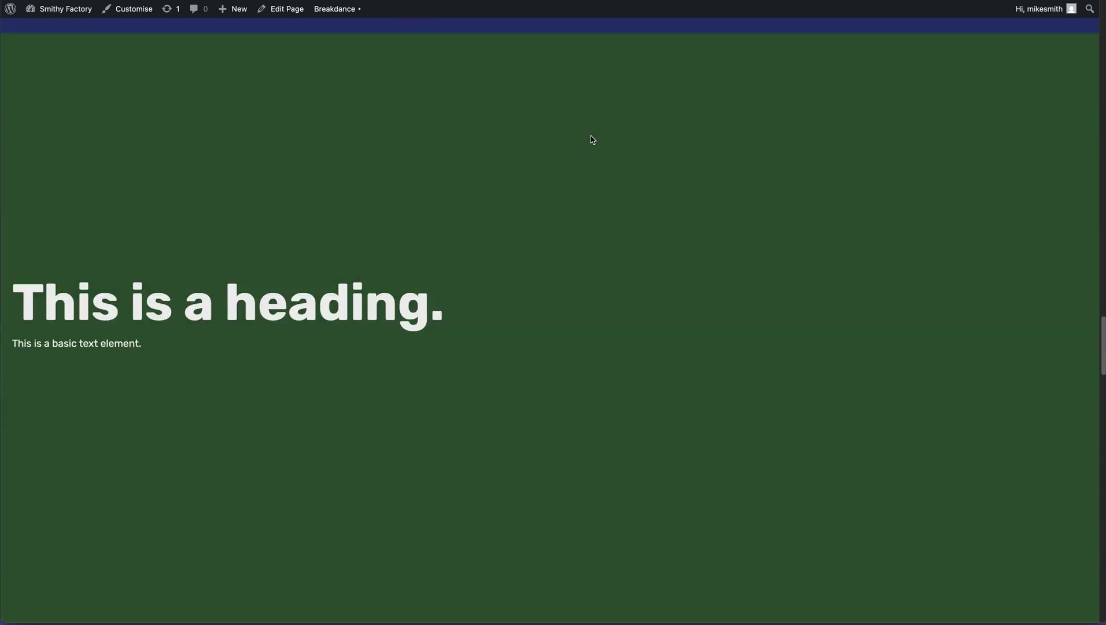
pyautogui.scroll(10, 593, 140)
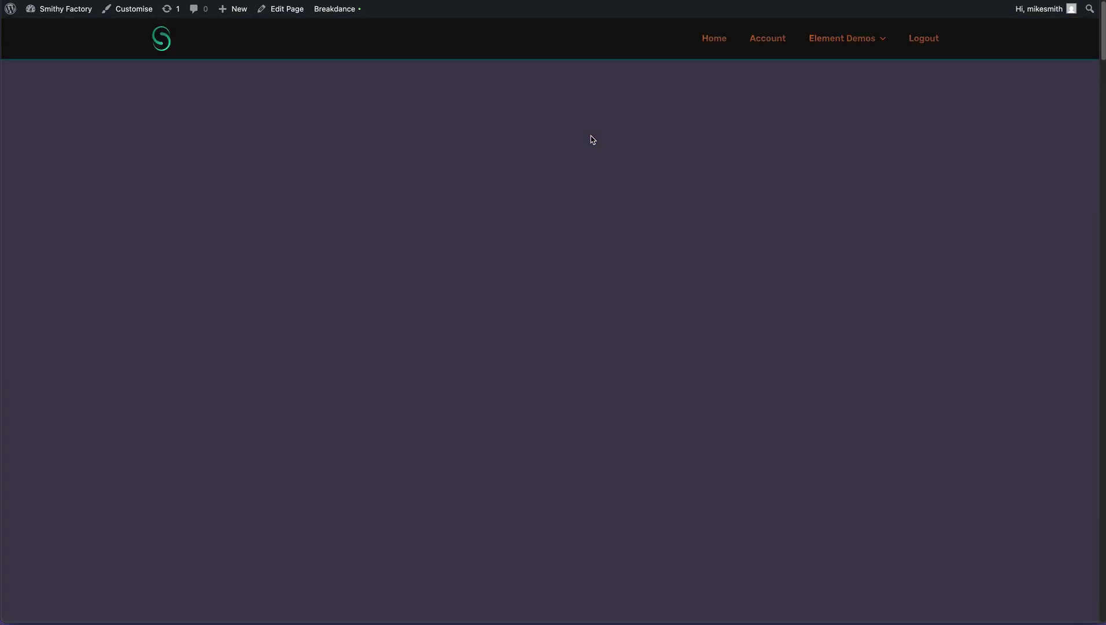
pyautogui.scroll(-5, 593, 140)
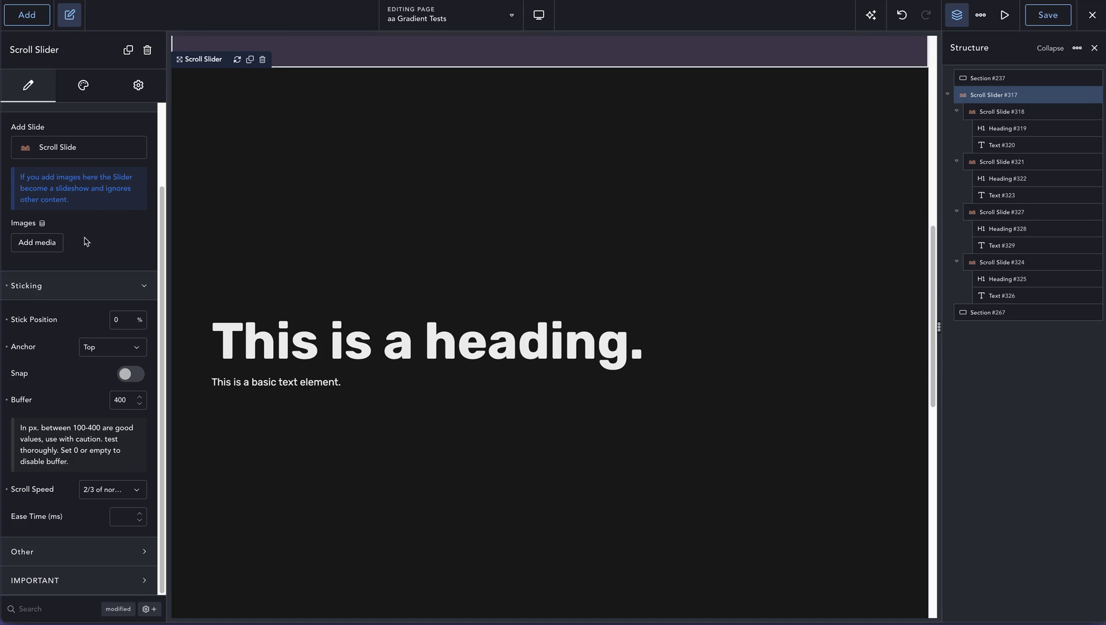
# - Duplicate the text element in the second scroll slide twice
pyautogui.click(86, 97)
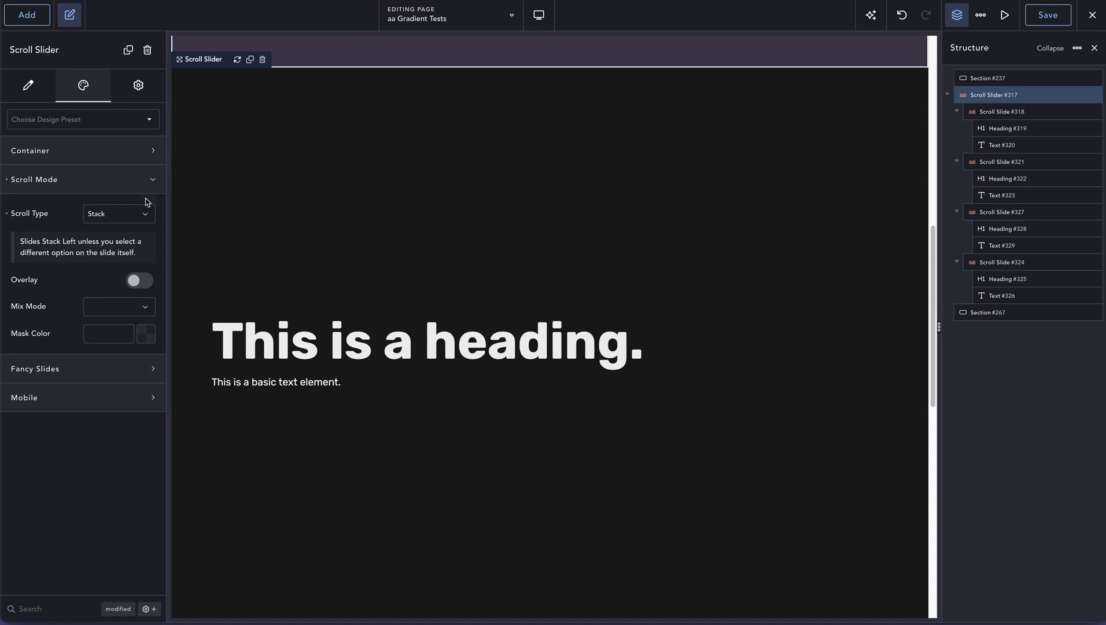
pyautogui.click(1005, 162)
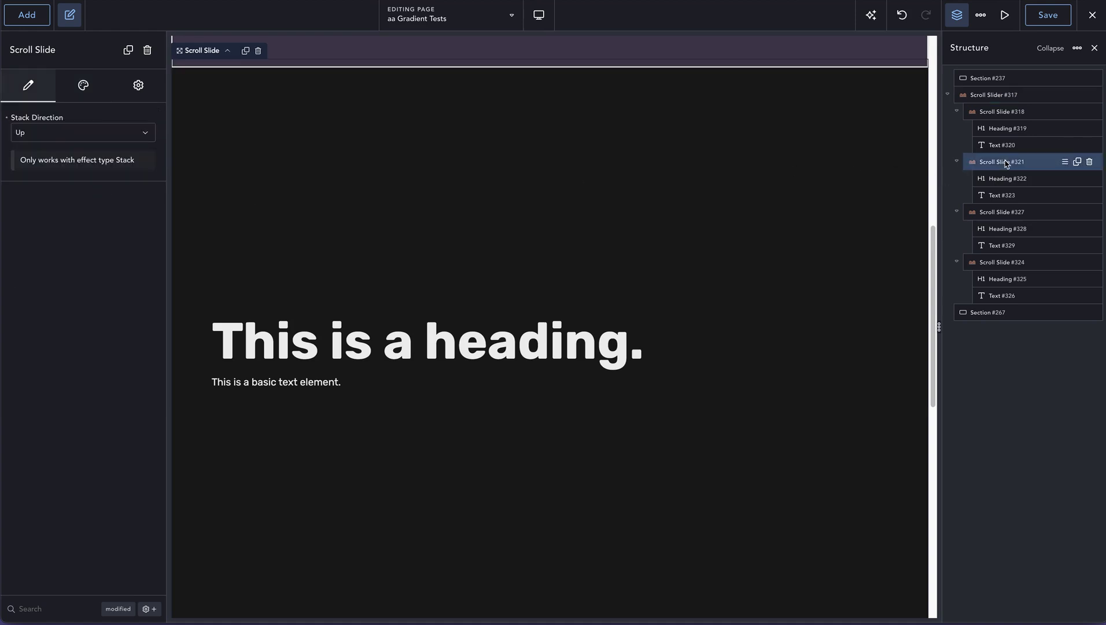
pyautogui.click(1077, 195)
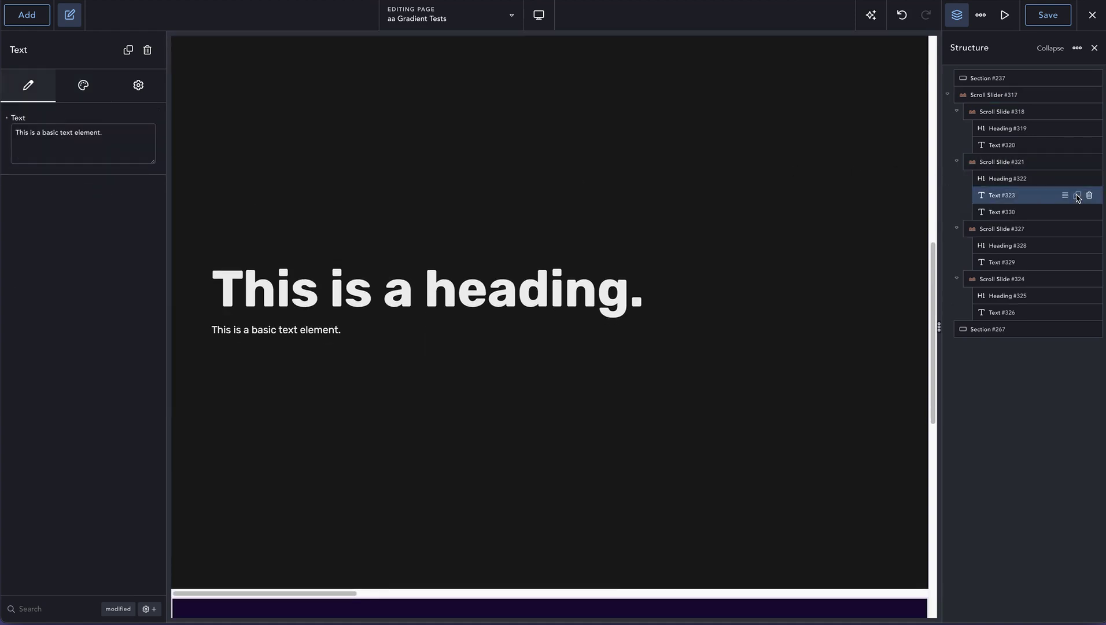
pyautogui.click(1077, 196)
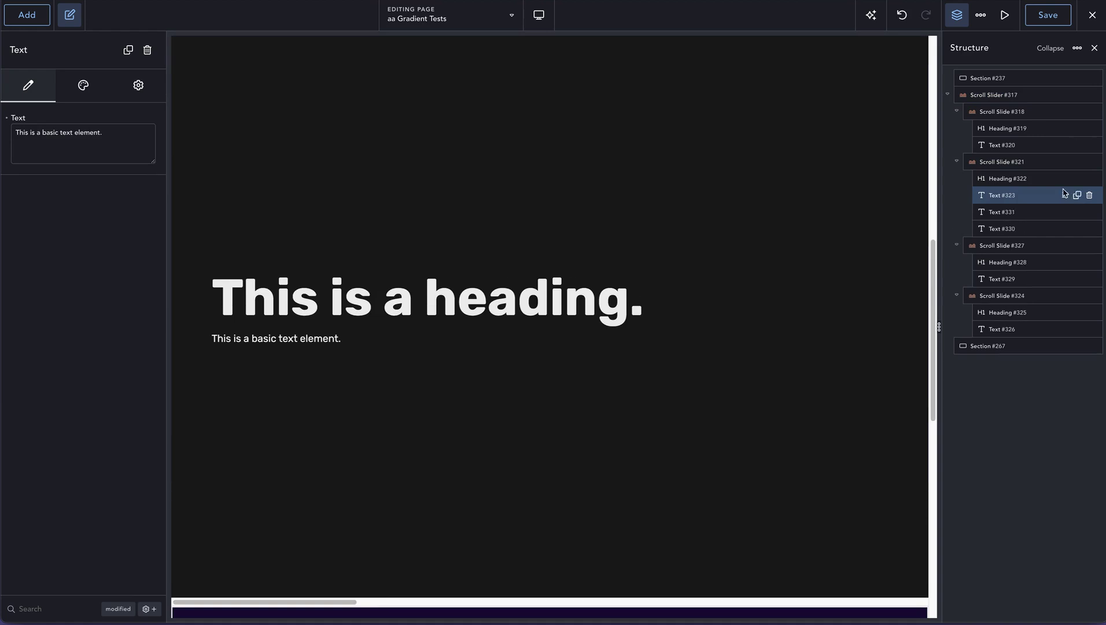
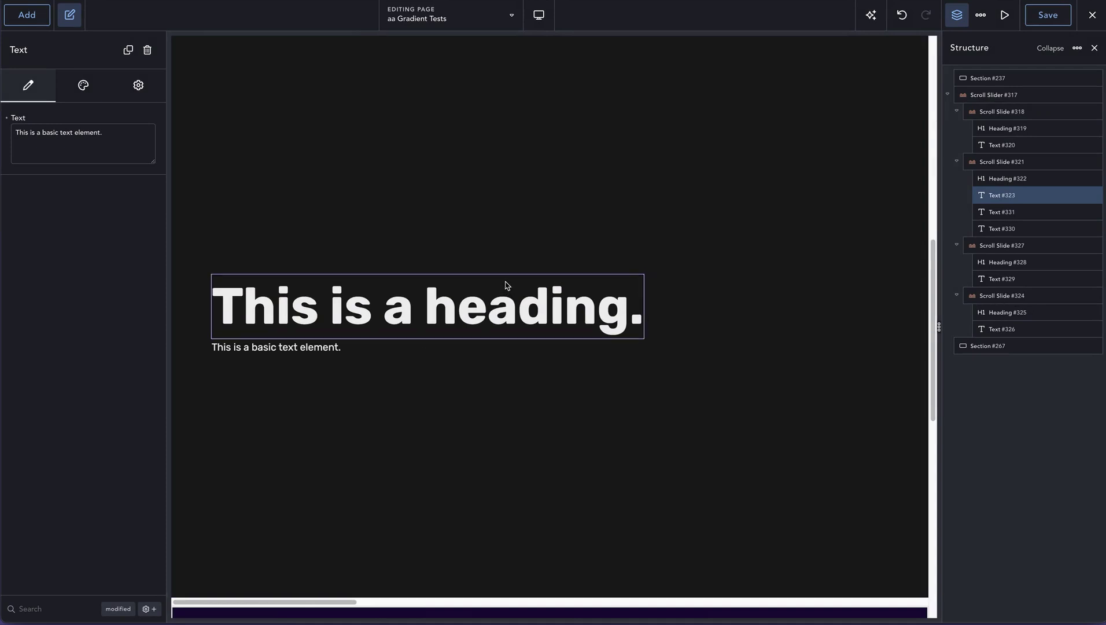
pyautogui.scroll(3, 652, 219)
pyautogui.scroll(3, 652, 219)
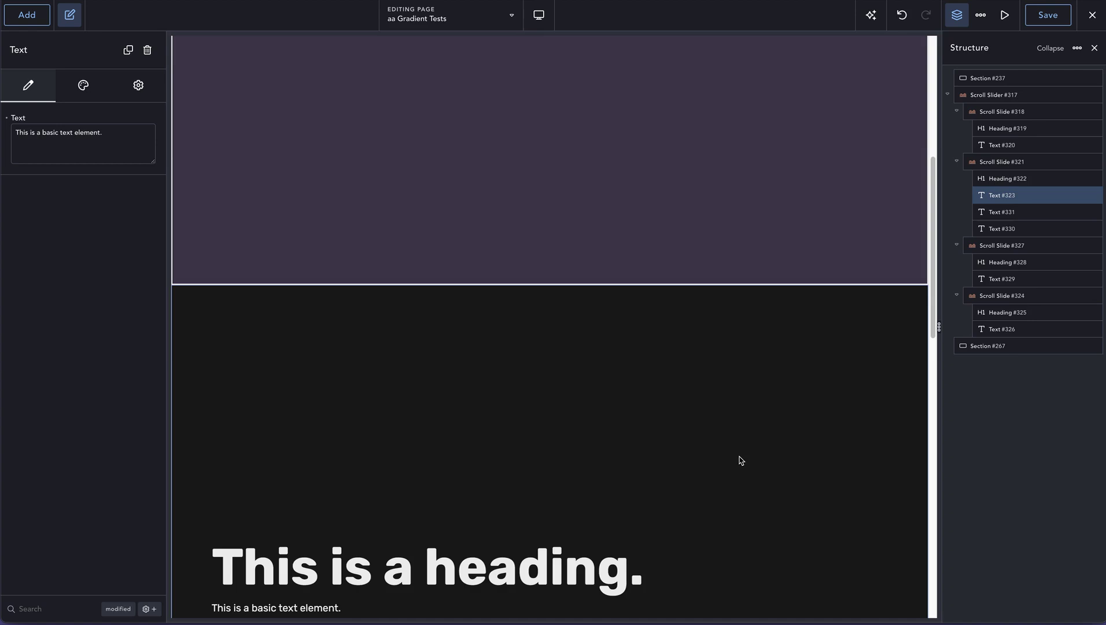
pyautogui.scroll(-1, 741, 460)
pyautogui.scroll(-2, 676, 398)
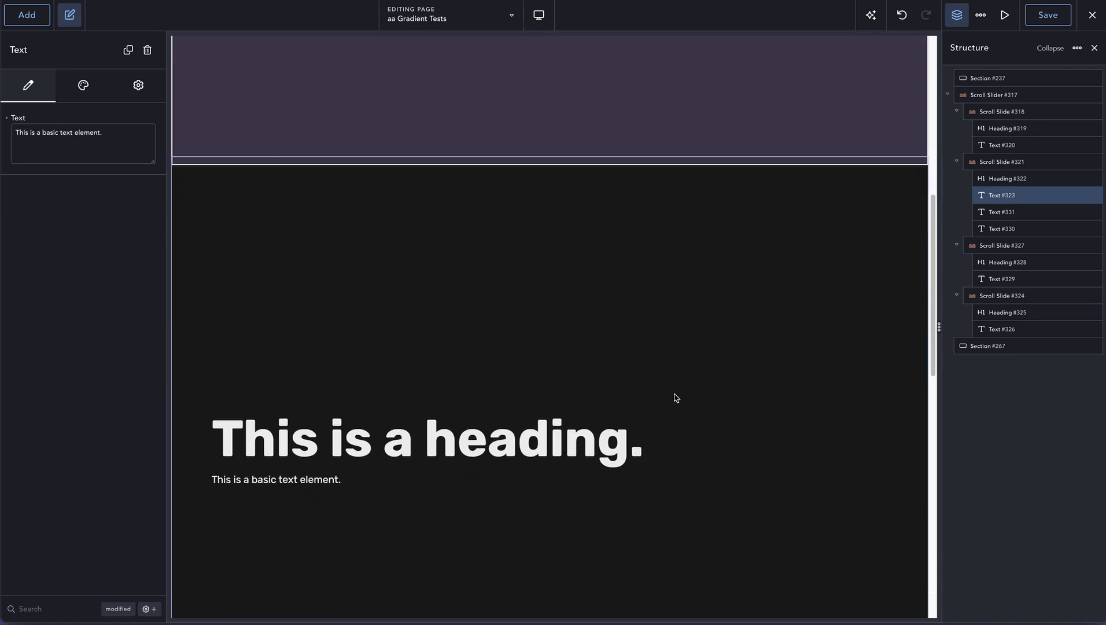
pyautogui.scroll(-1, 675, 398)
pyautogui.scroll(-2, 682, 397)
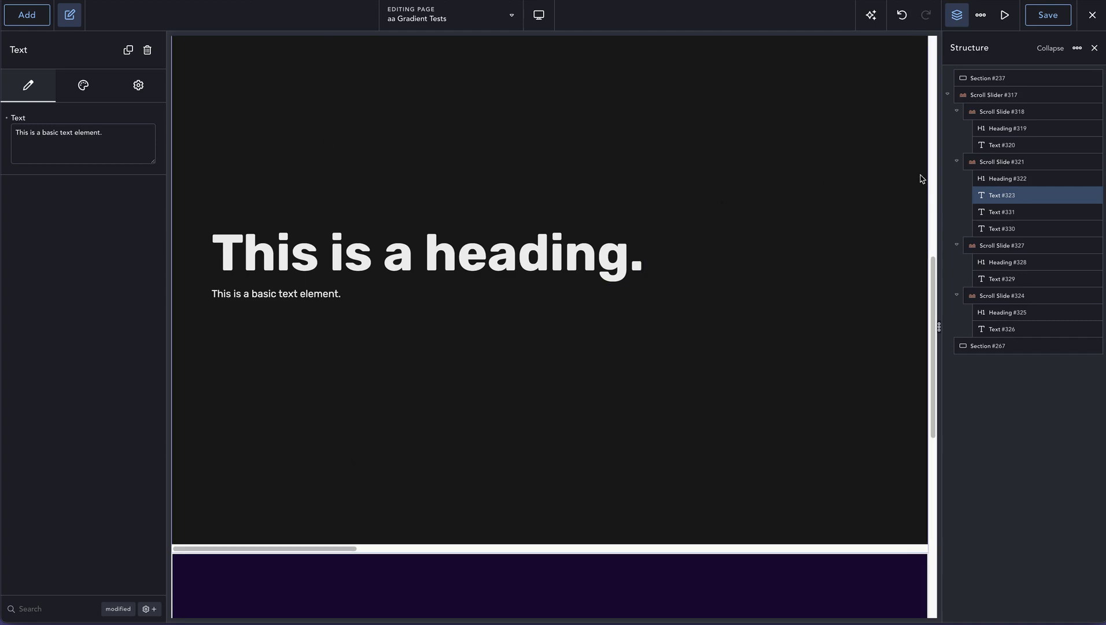
# - Enable Fancy Slides on the Scroll Slider with effect type Drop and an effect time of 0.6 seconds
pyautogui.click(988, 95)
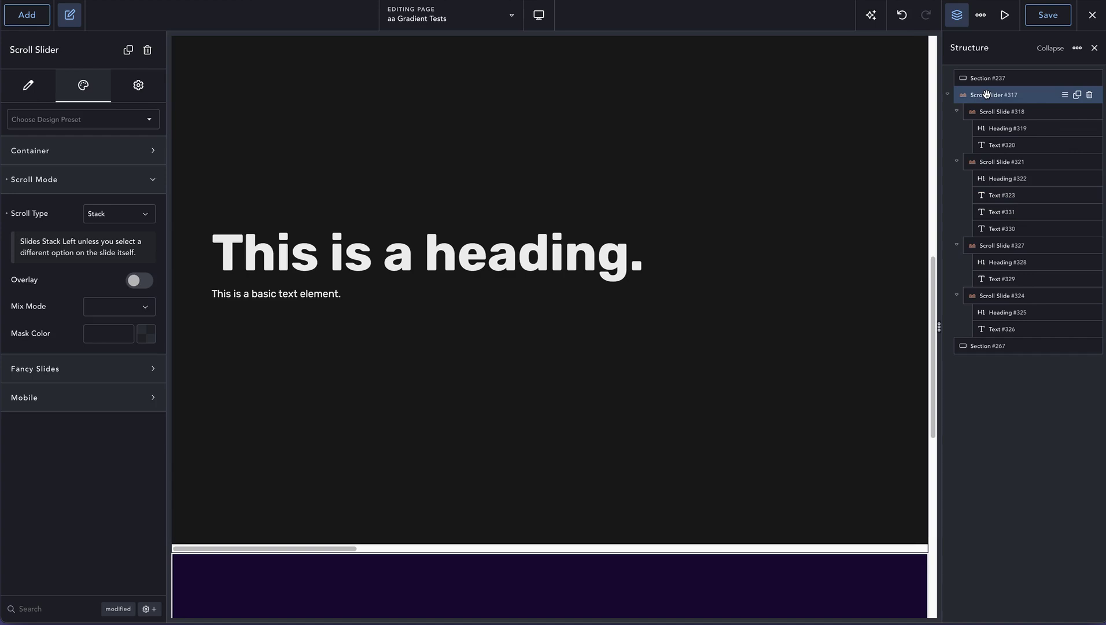
pyautogui.click(46, 371)
pyautogui.click(92, 187)
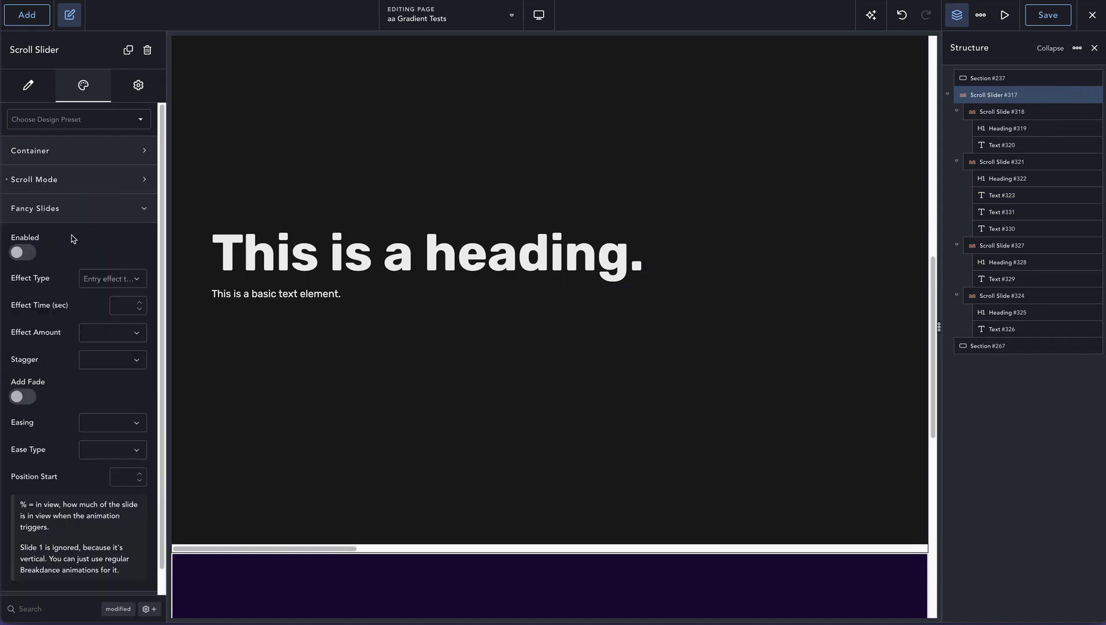
pyautogui.click(22, 252)
pyautogui.click(103, 279)
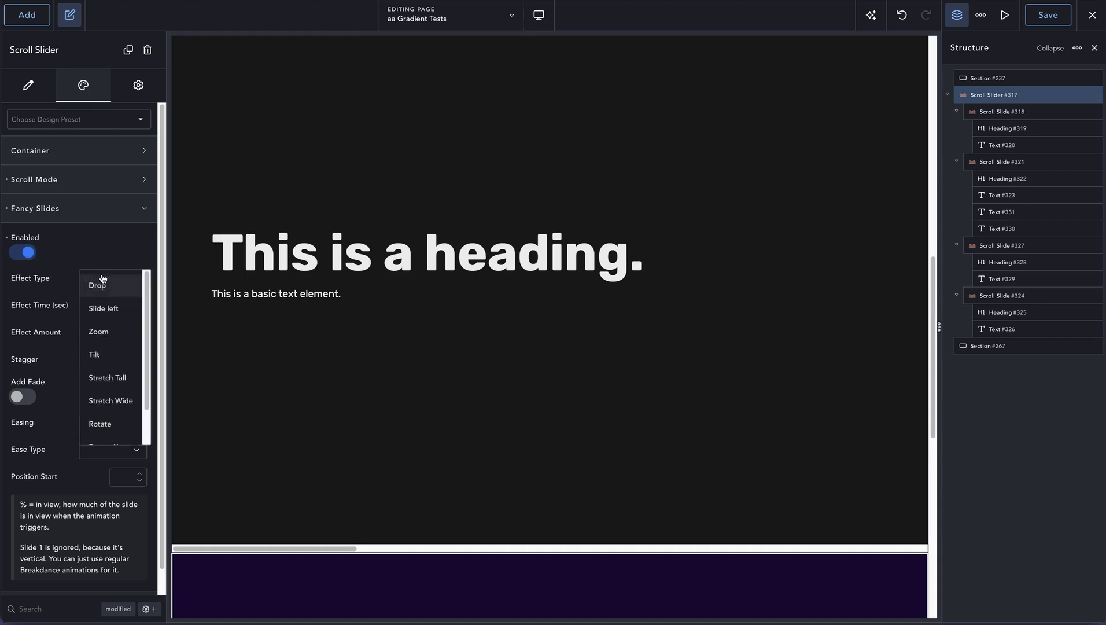
pyautogui.click(101, 284)
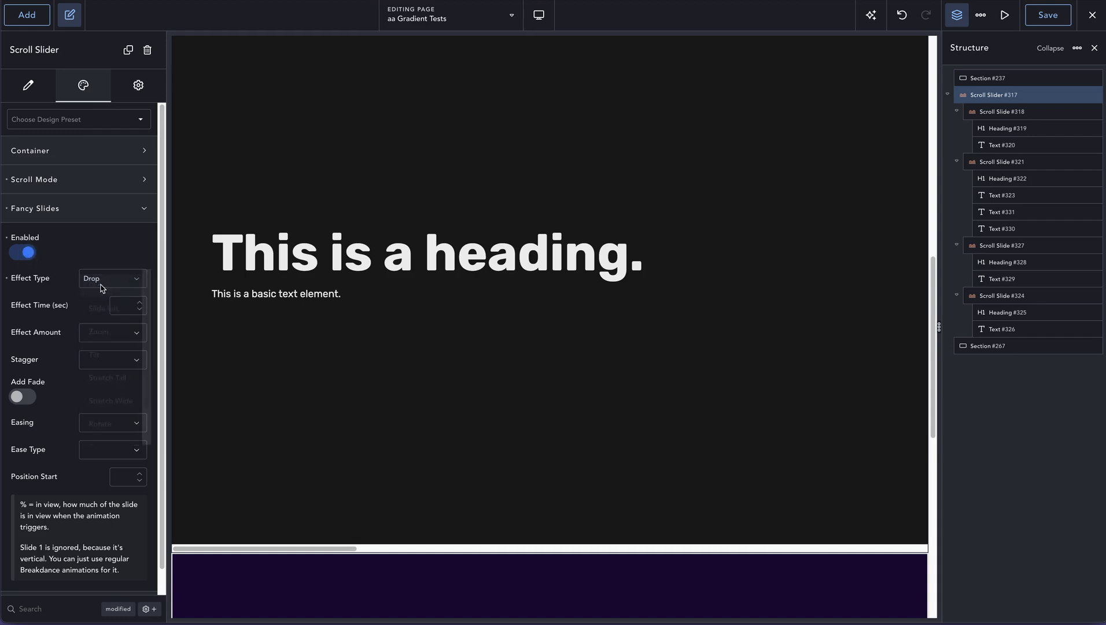
pyautogui.click(125, 308)
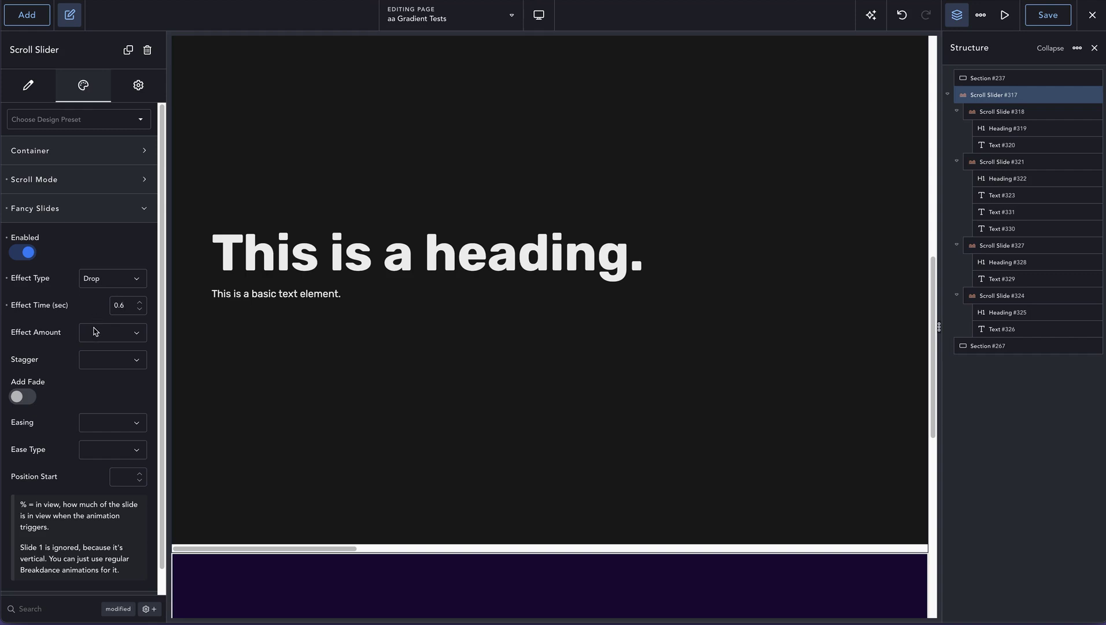
# - Set both the effect amount and the stagger of the Fancy Slides animation to Large
pyautogui.click(95, 333)
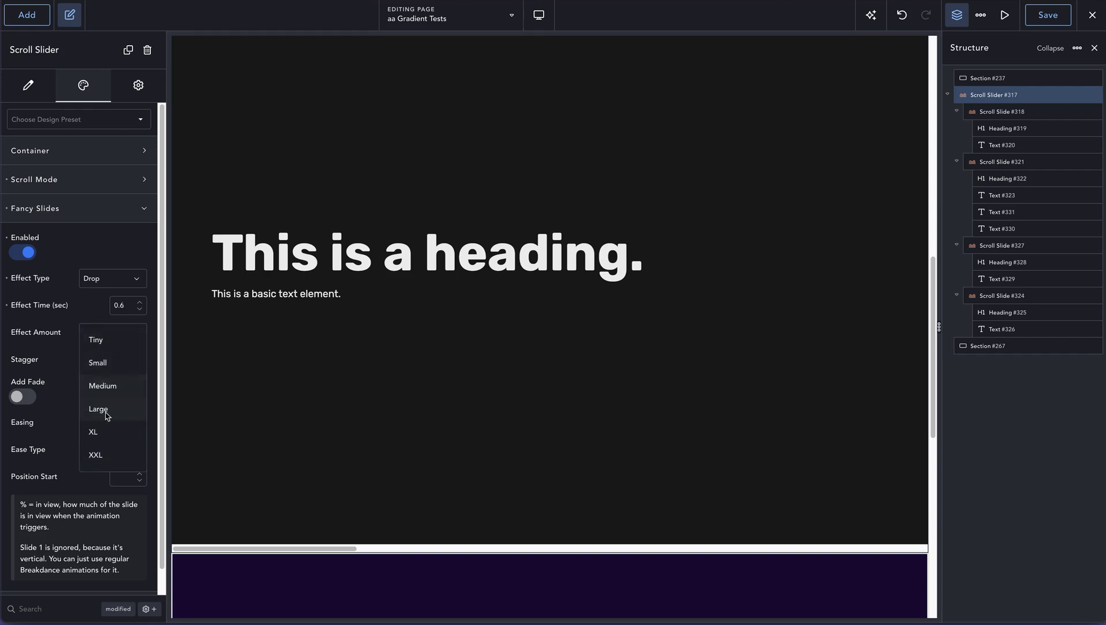
pyautogui.click(105, 416)
pyautogui.click(102, 357)
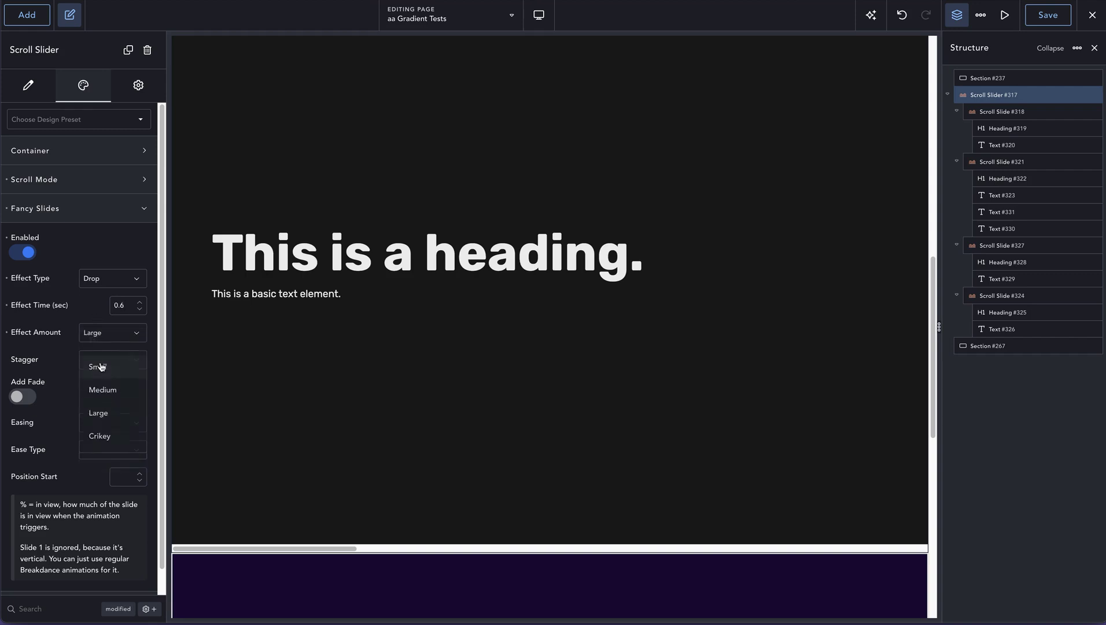
pyautogui.click(105, 417)
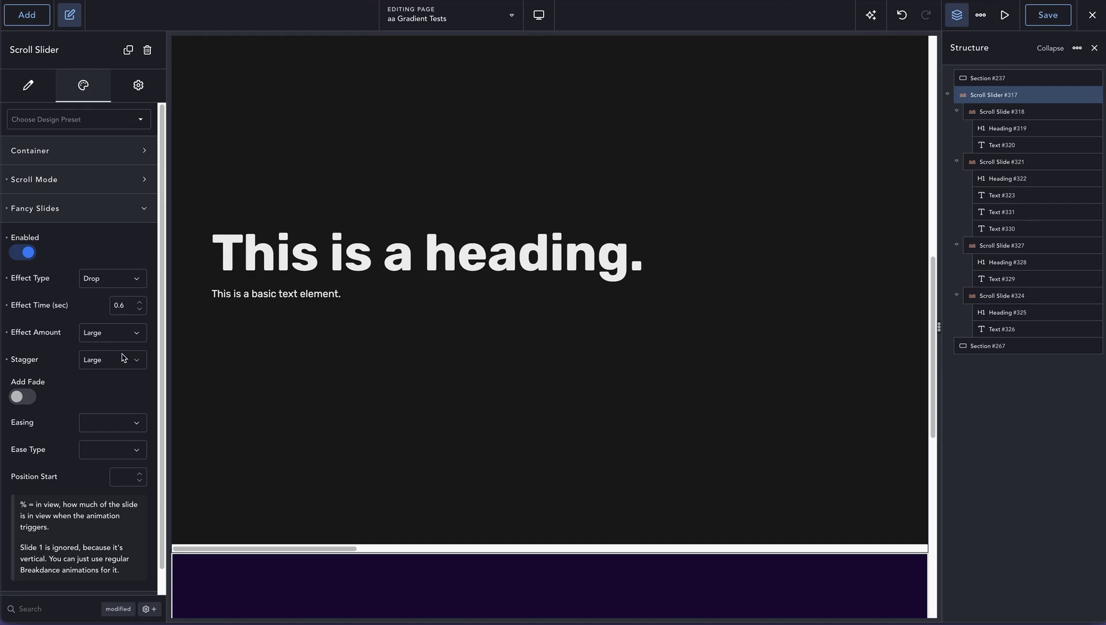
# - Turn on the added fade for the Fancy Slides effect and set its easing to Power2
pyautogui.click(23, 396)
pyautogui.click(23, 397)
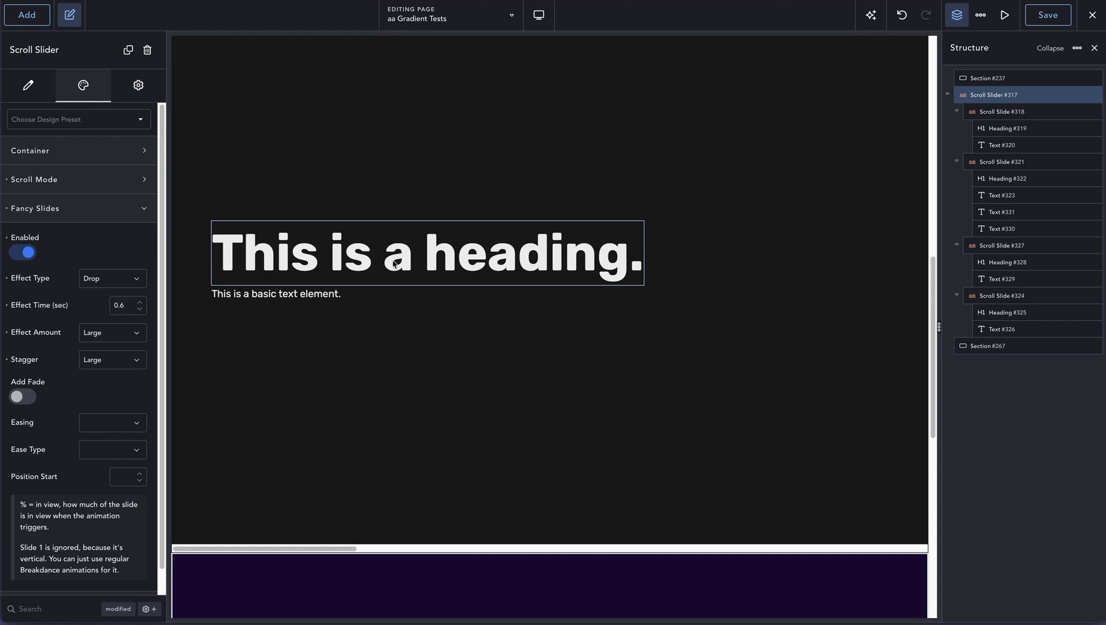
pyautogui.click(23, 396)
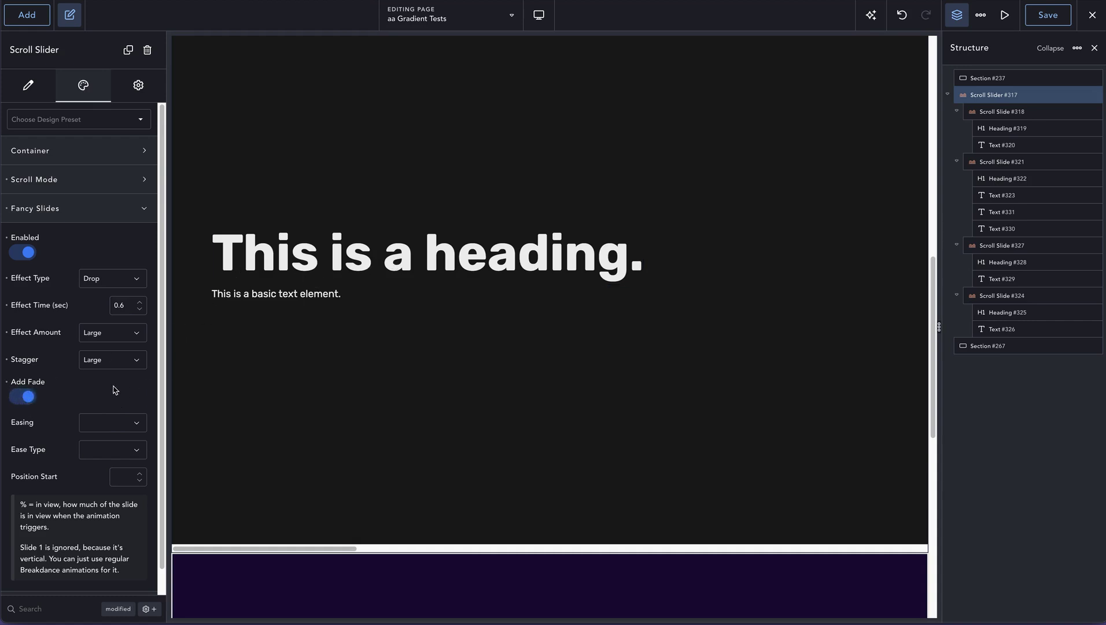
pyautogui.click(23, 397)
pyautogui.click(26, 398)
pyautogui.click(99, 426)
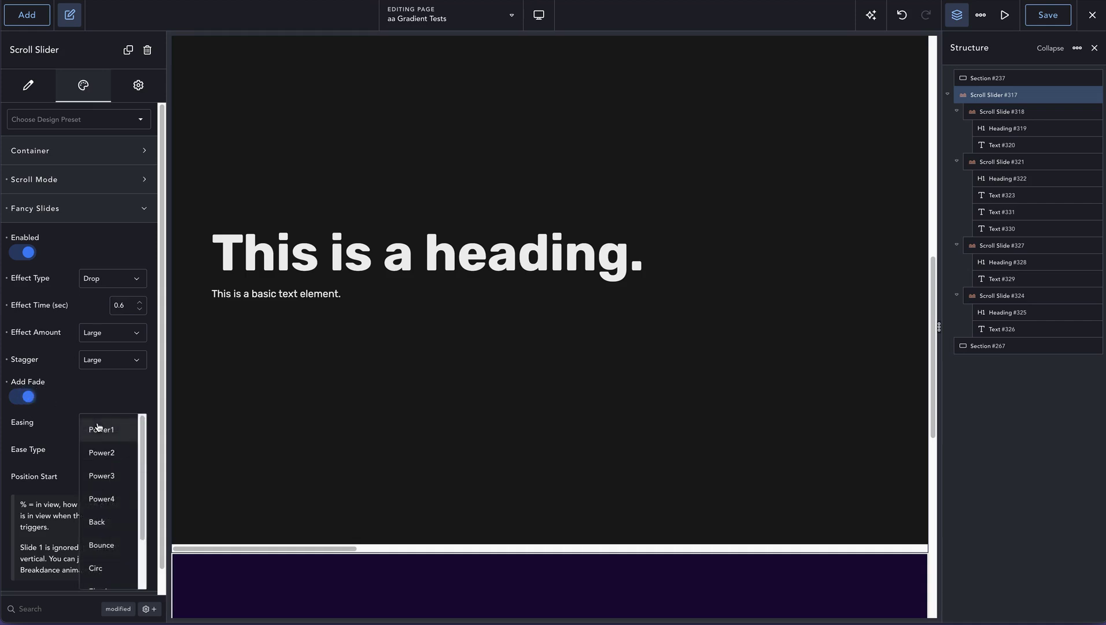
pyautogui.click(106, 453)
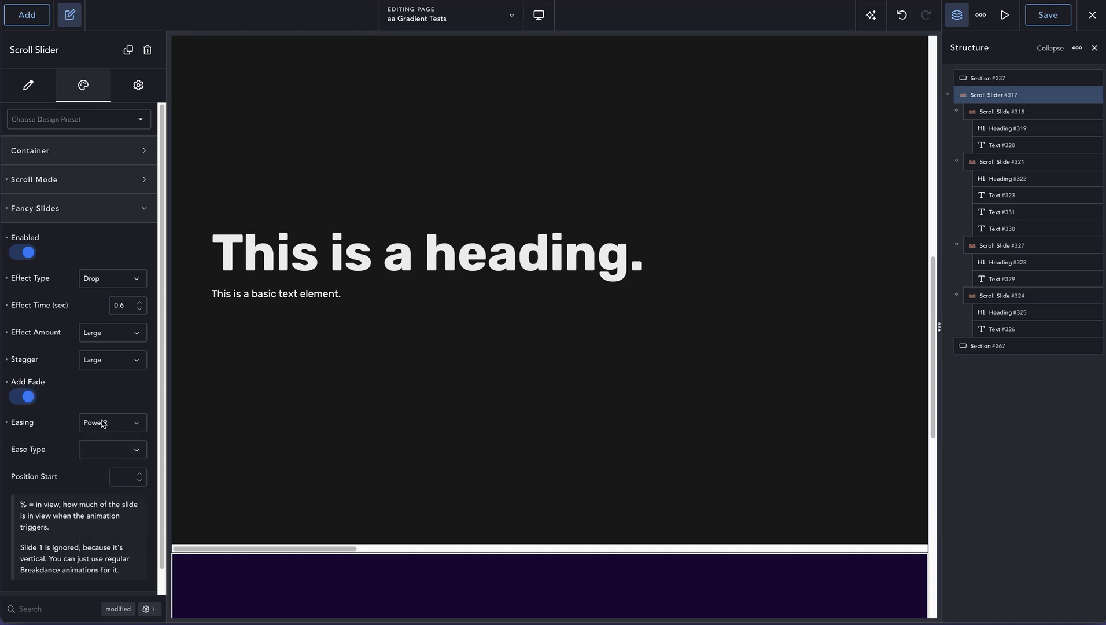
# - Look through the available easing options, then set the Fancy Slides ease type to Out
pyautogui.scroll(-1, 71, 519)
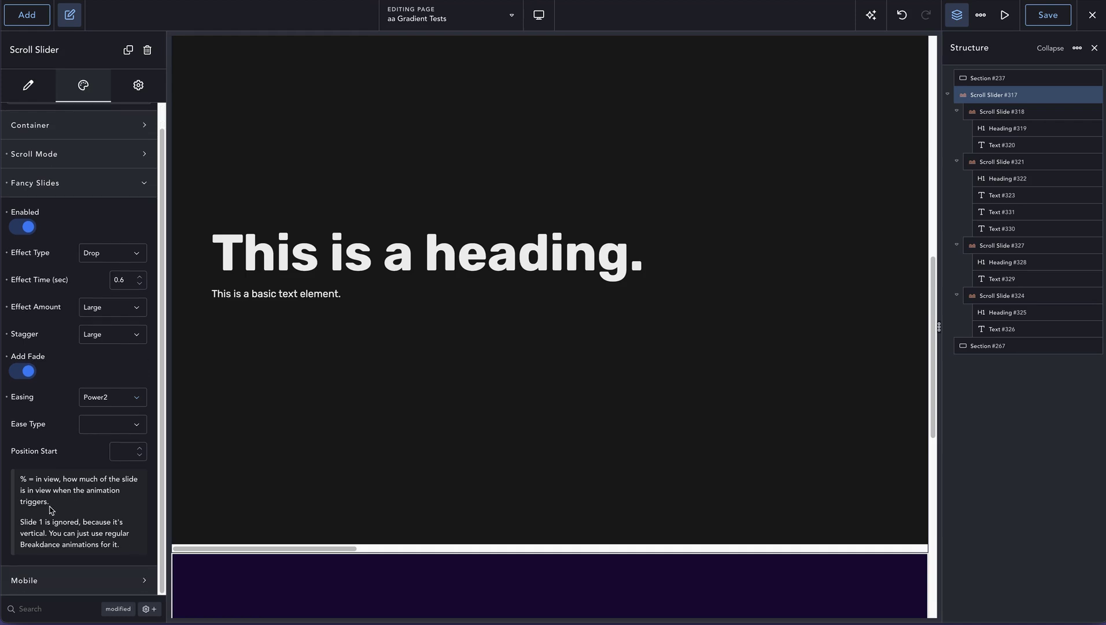
pyautogui.scroll(1, 67, 497)
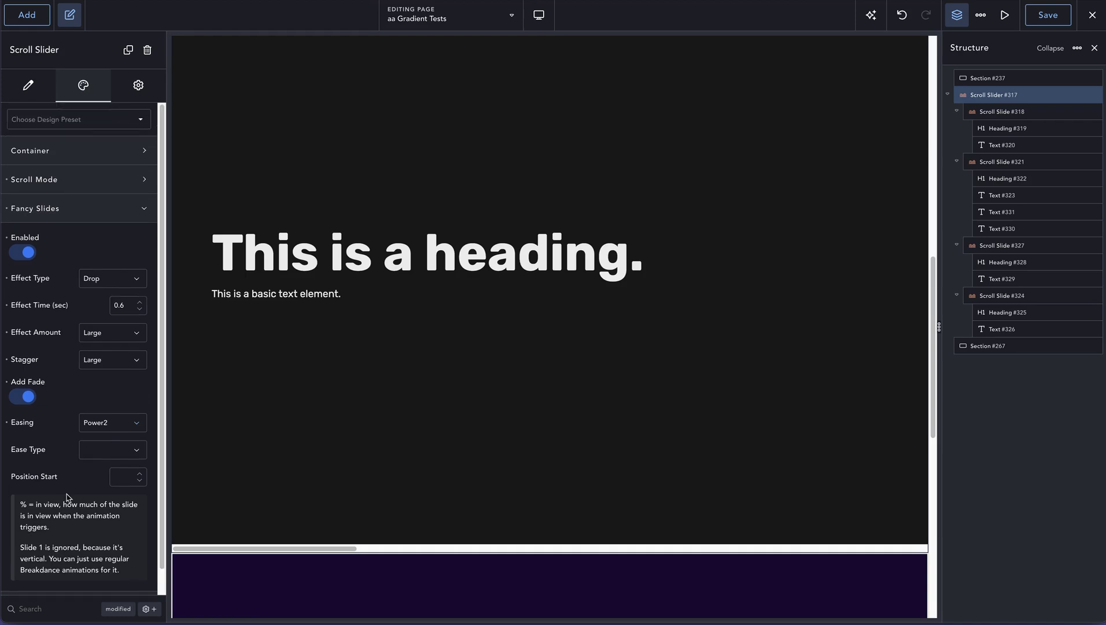
pyautogui.click(102, 424)
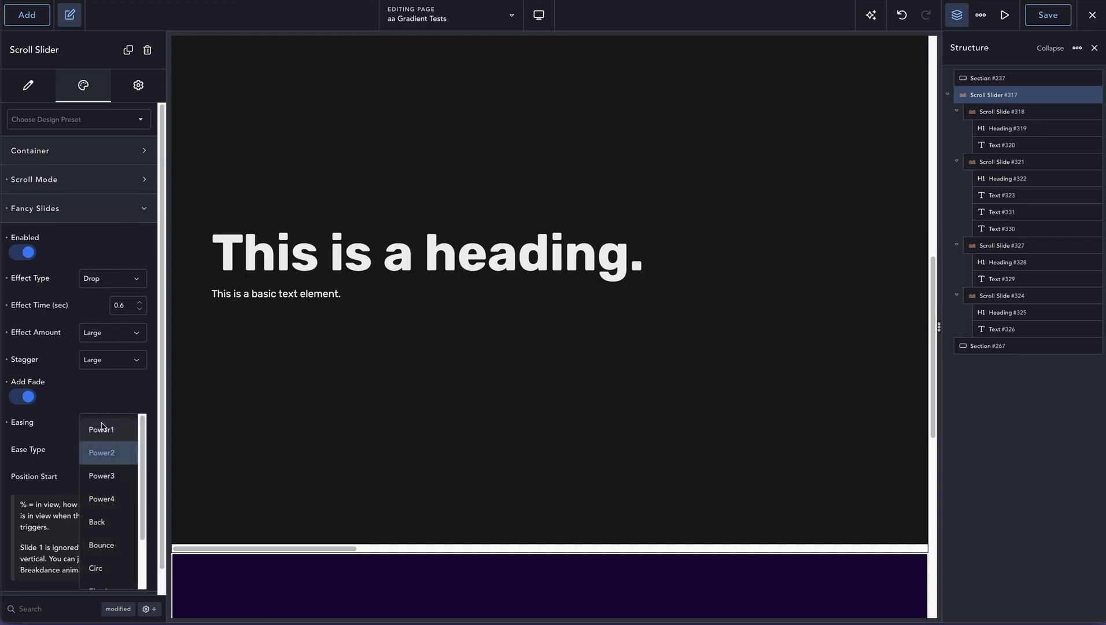
pyautogui.scroll(-1, 105, 515)
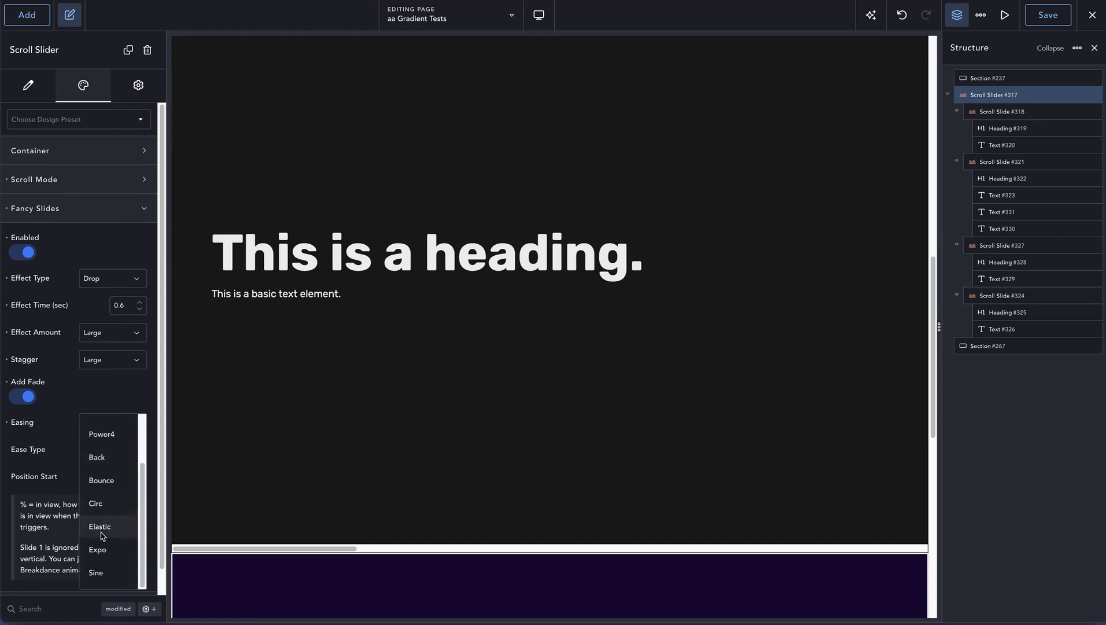
pyautogui.scroll(1, 102, 518)
pyautogui.click(68, 405)
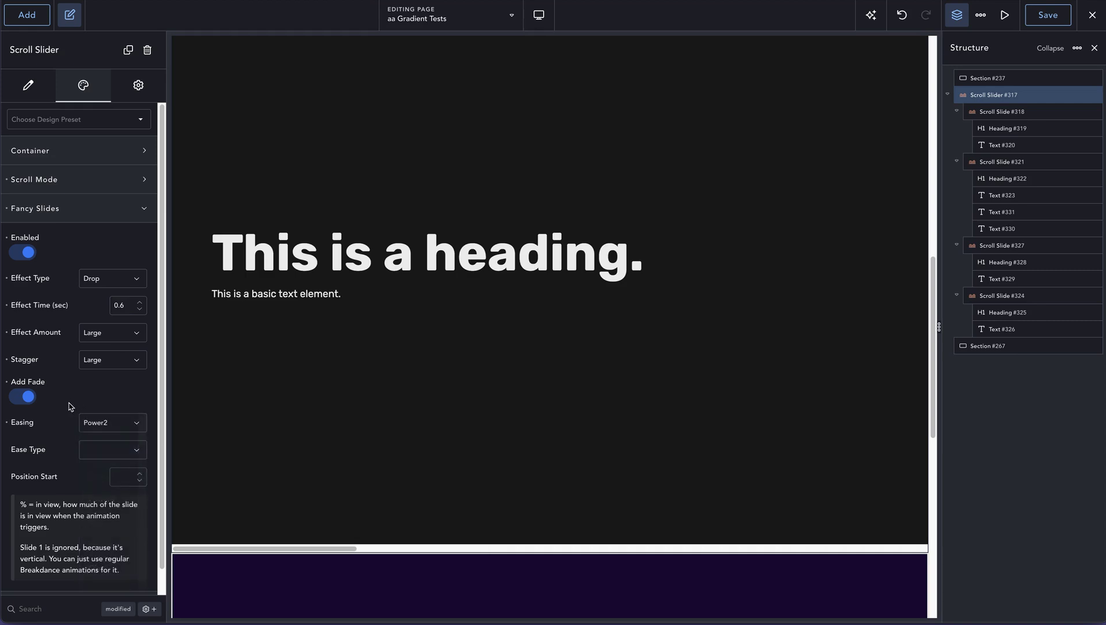
pyautogui.click(110, 453)
pyautogui.click(104, 480)
# - Set the Fancy Slides animation's start position to 20 and save the page
pyautogui.scroll(3, 358, 69)
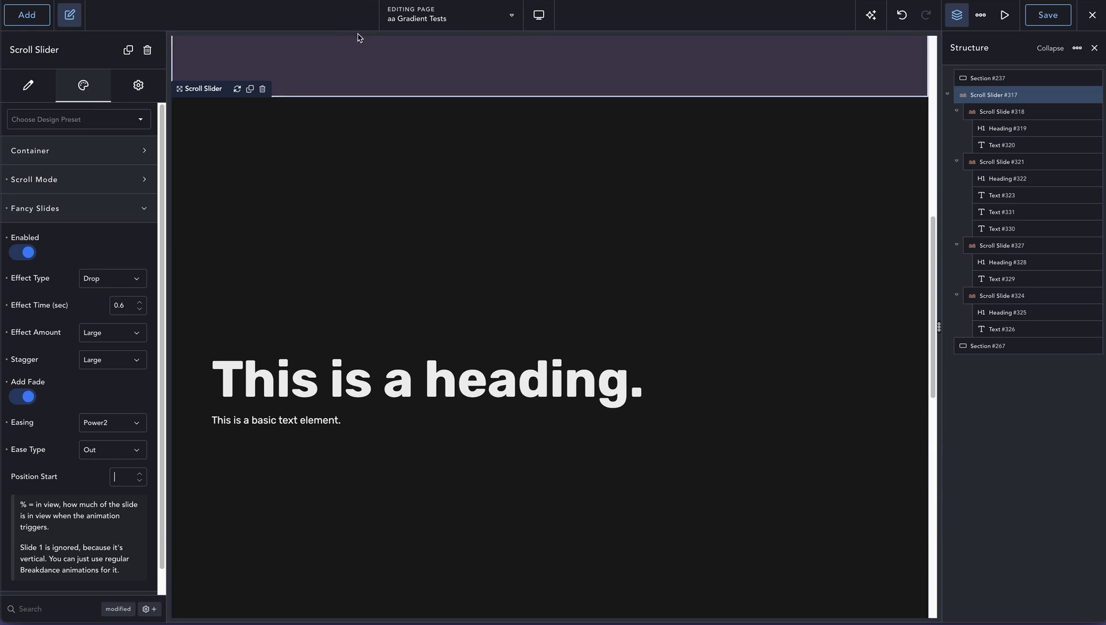
pyautogui.scroll(-1, 365, 551)
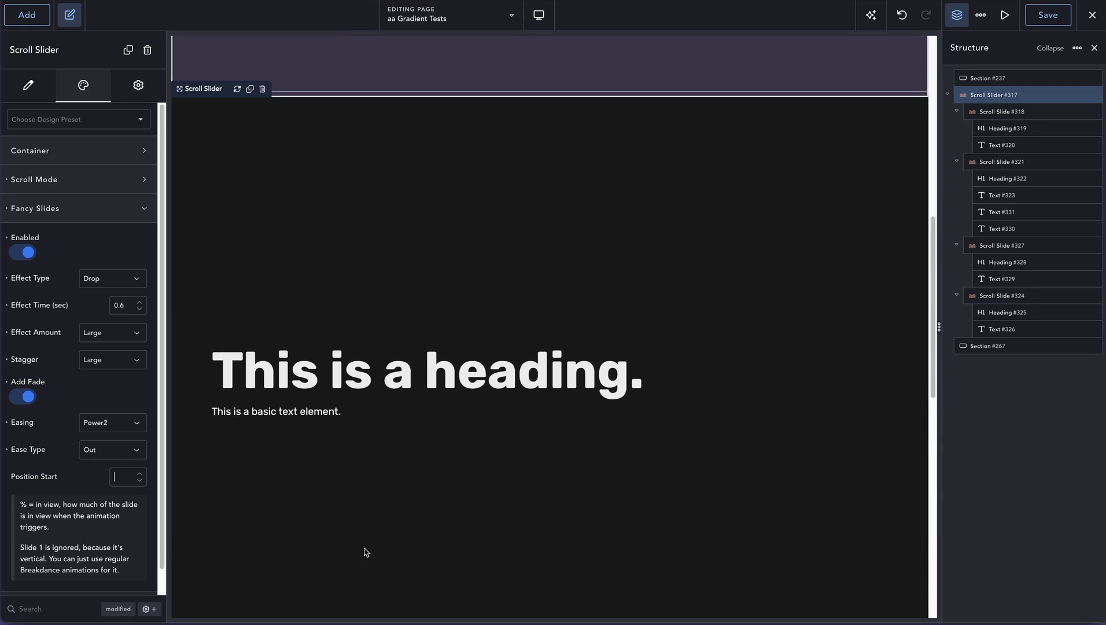
pyautogui.scroll(-1, 414, 491)
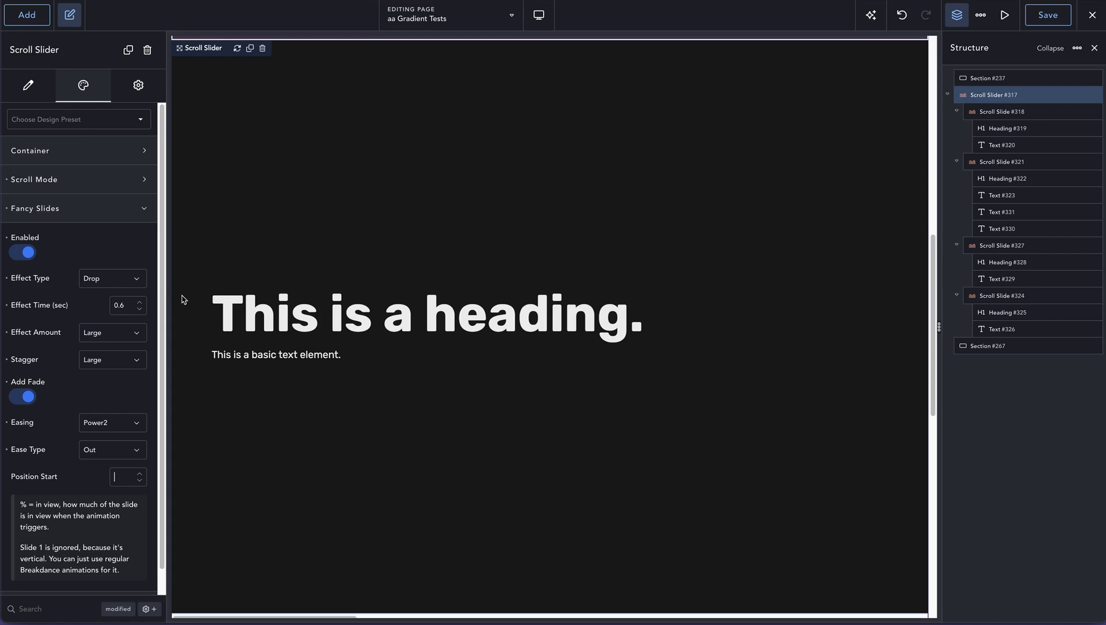
pyautogui.scroll(-1, 104, 390)
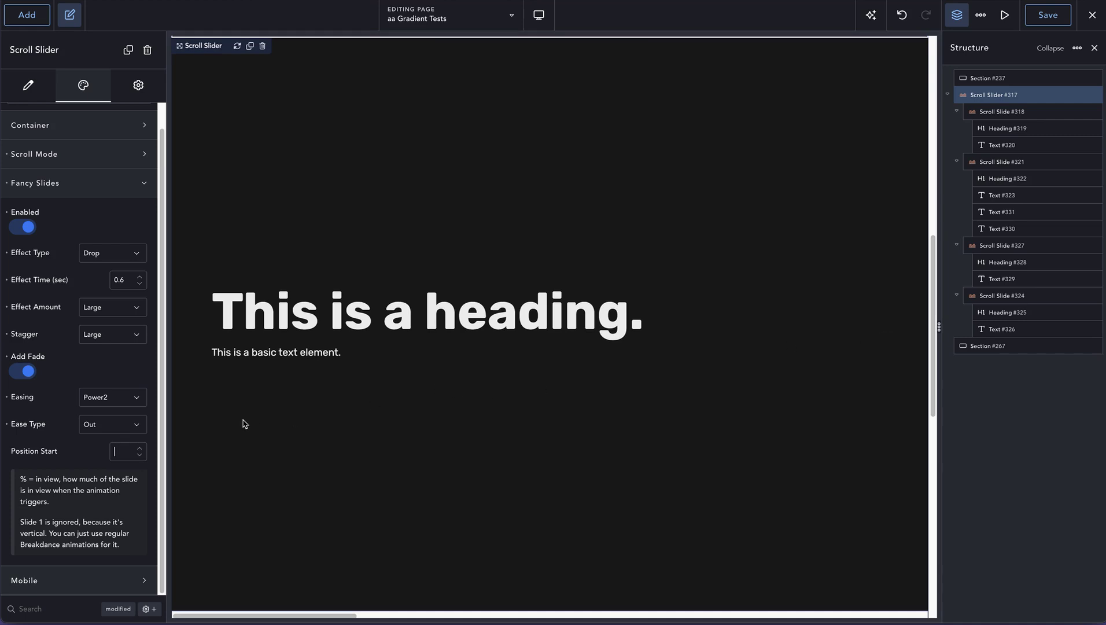
pyautogui.click(120, 455)
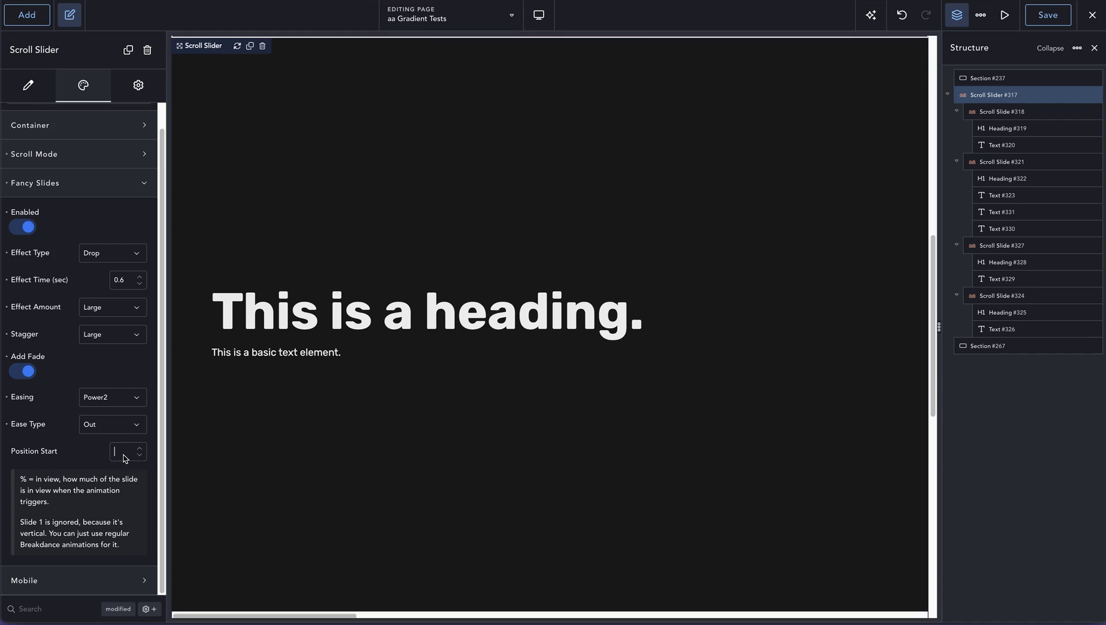
pyautogui.write('20')
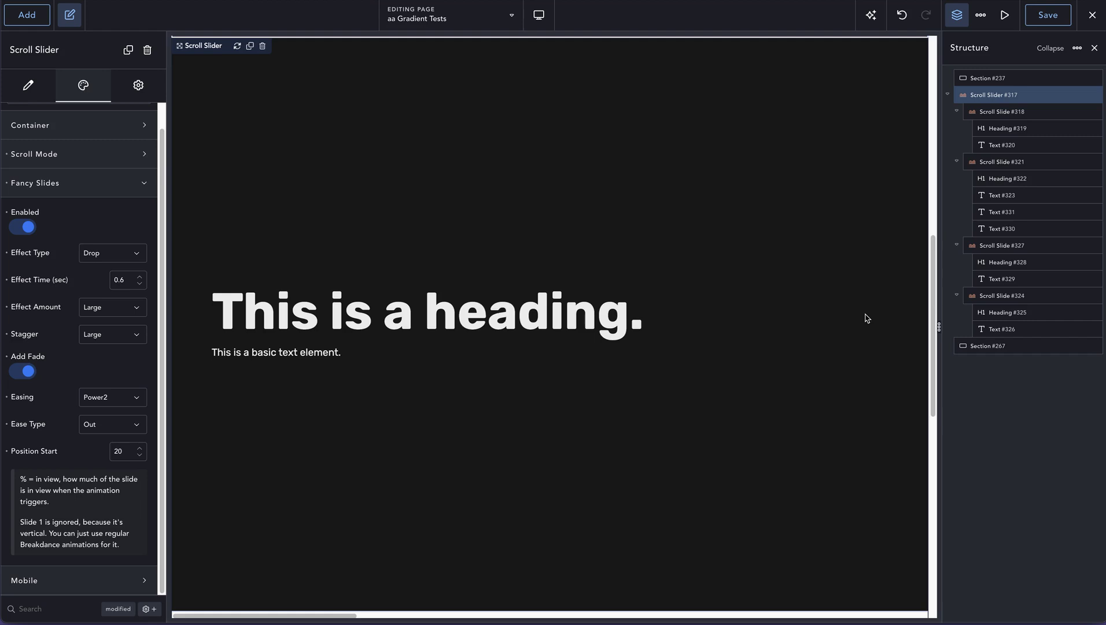
pyautogui.click(1042, 22)
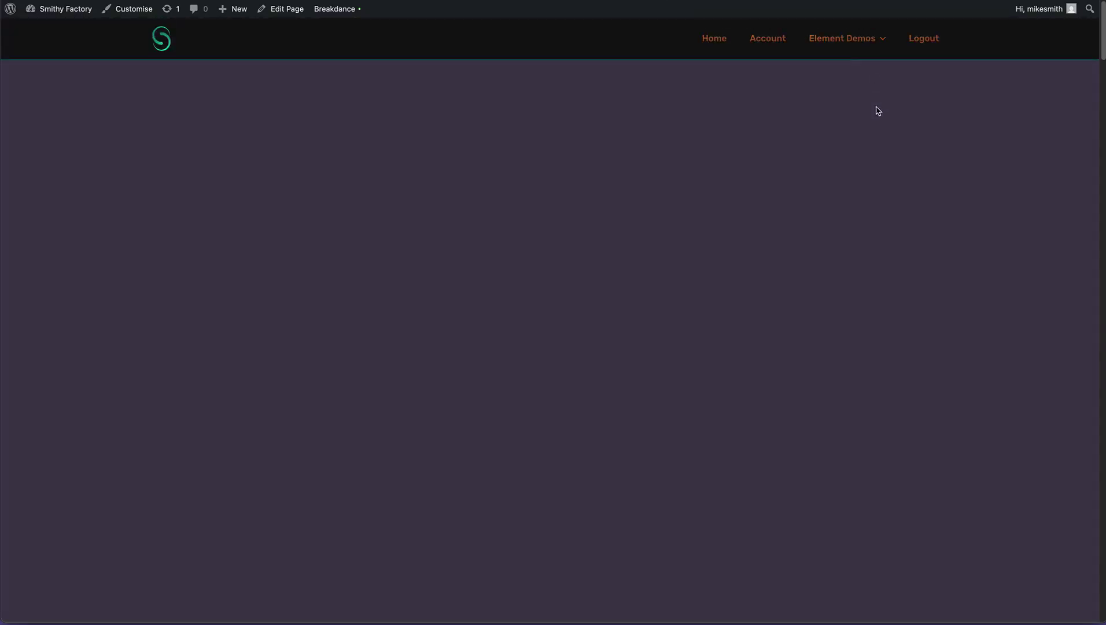
# - Scroll through the stacked slides on the live page to check the Drop animation of their content
pyautogui.scroll(-6, 883, 168)
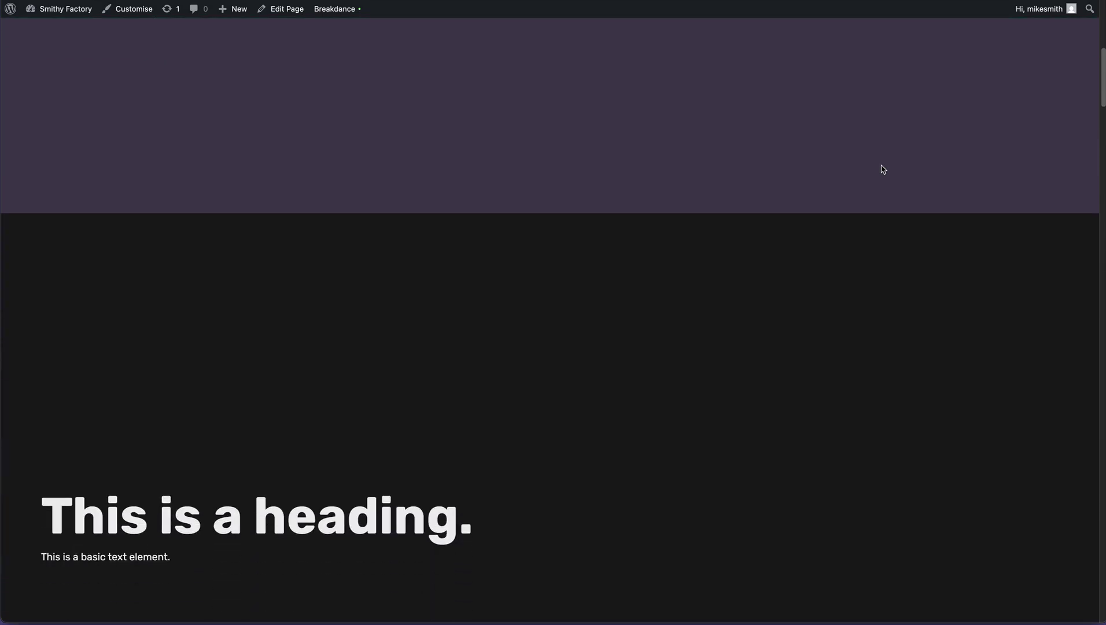
pyautogui.scroll(-1, 883, 169)
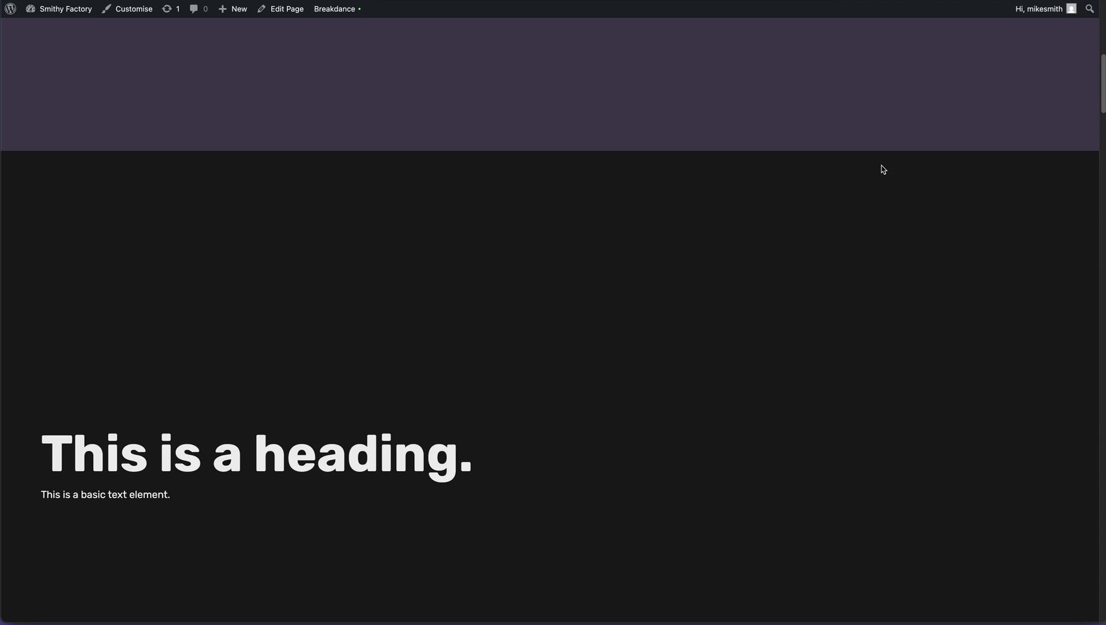
pyautogui.scroll(2, 883, 169)
pyautogui.scroll(-4, 884, 169)
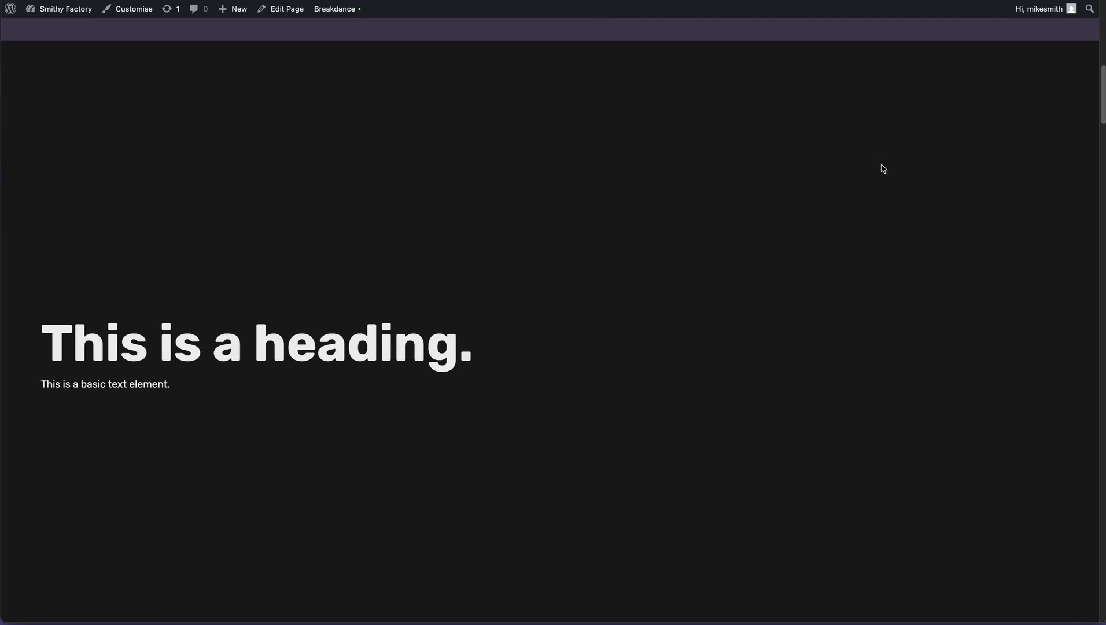
pyautogui.scroll(-1, 884, 169)
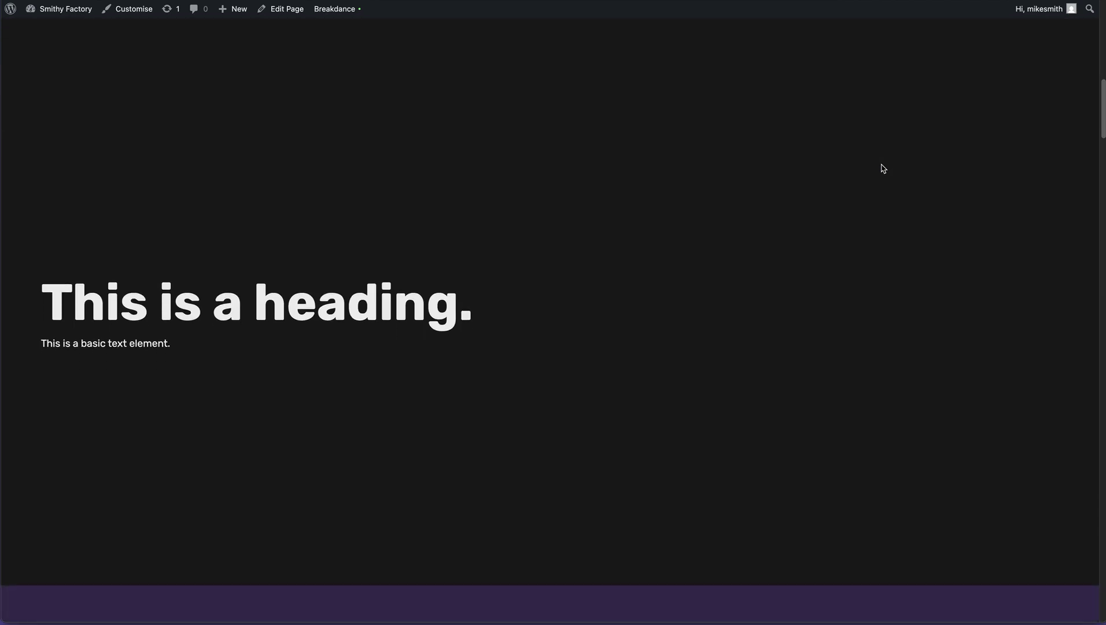
pyautogui.scroll(-4, 884, 169)
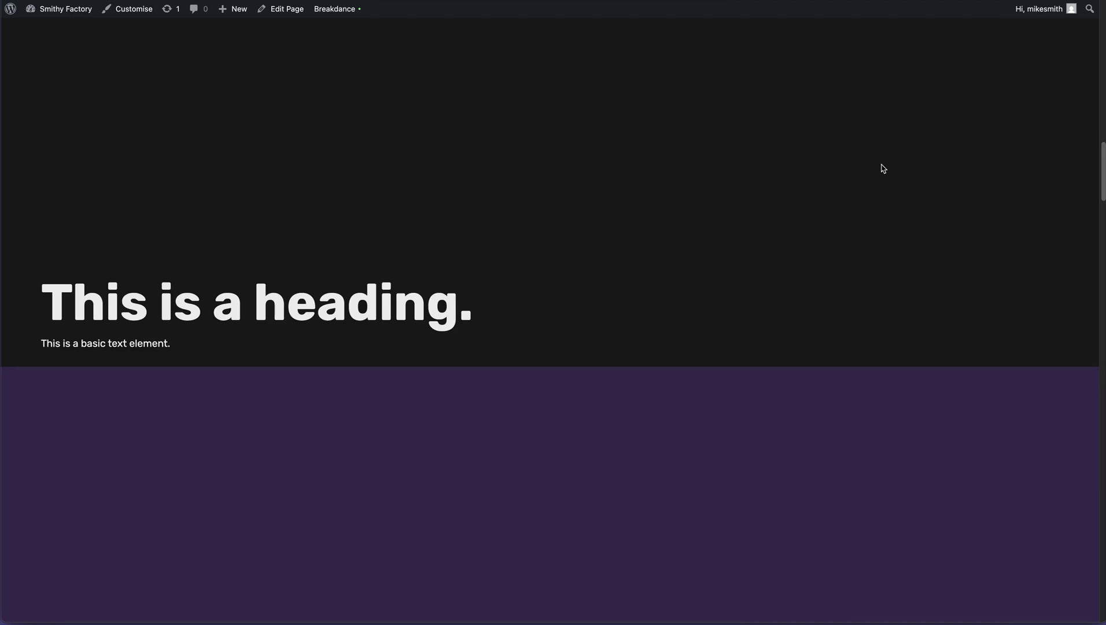
pyautogui.scroll(-5, 883, 169)
pyautogui.scroll(-5, 884, 169)
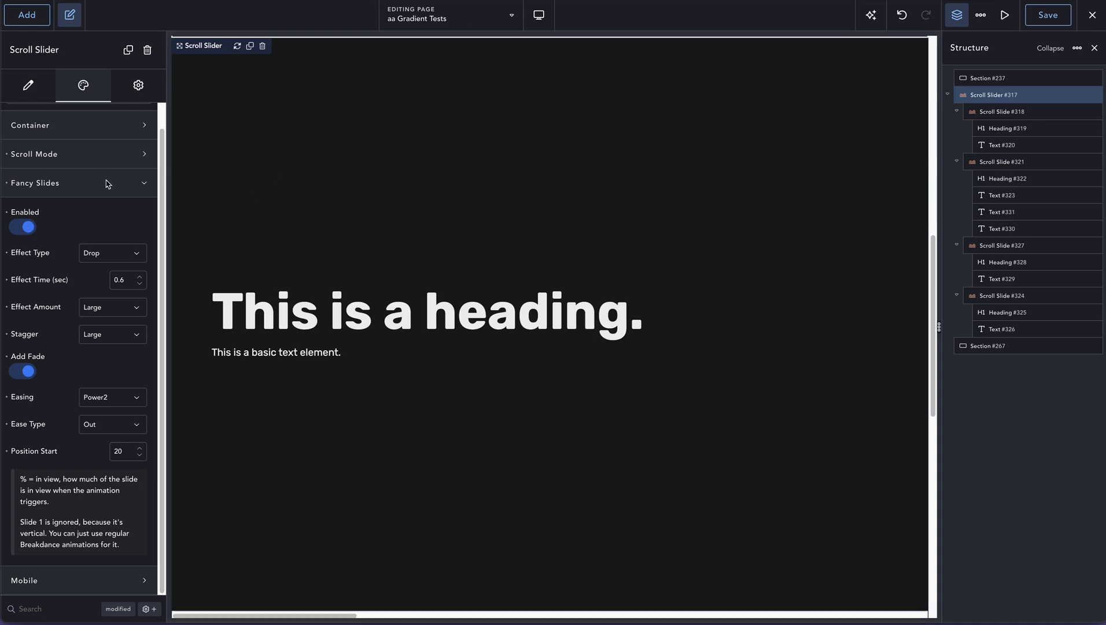
# - Change the Scroll Slider's scroll type to Standard and save the page
pyautogui.click(101, 156)
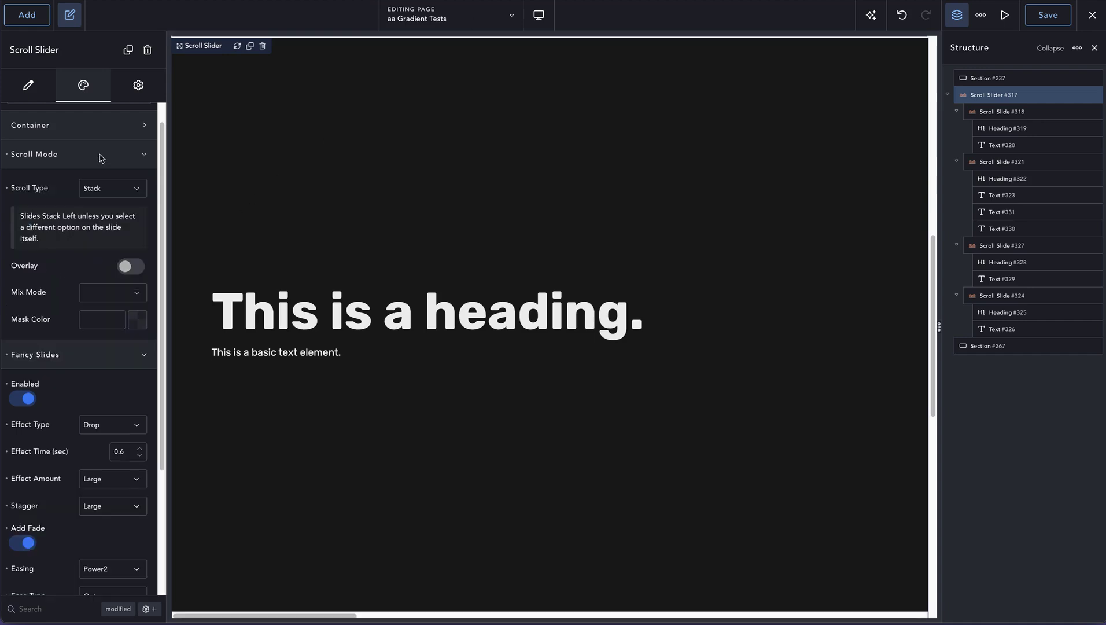
pyautogui.click(105, 188)
pyautogui.click(105, 196)
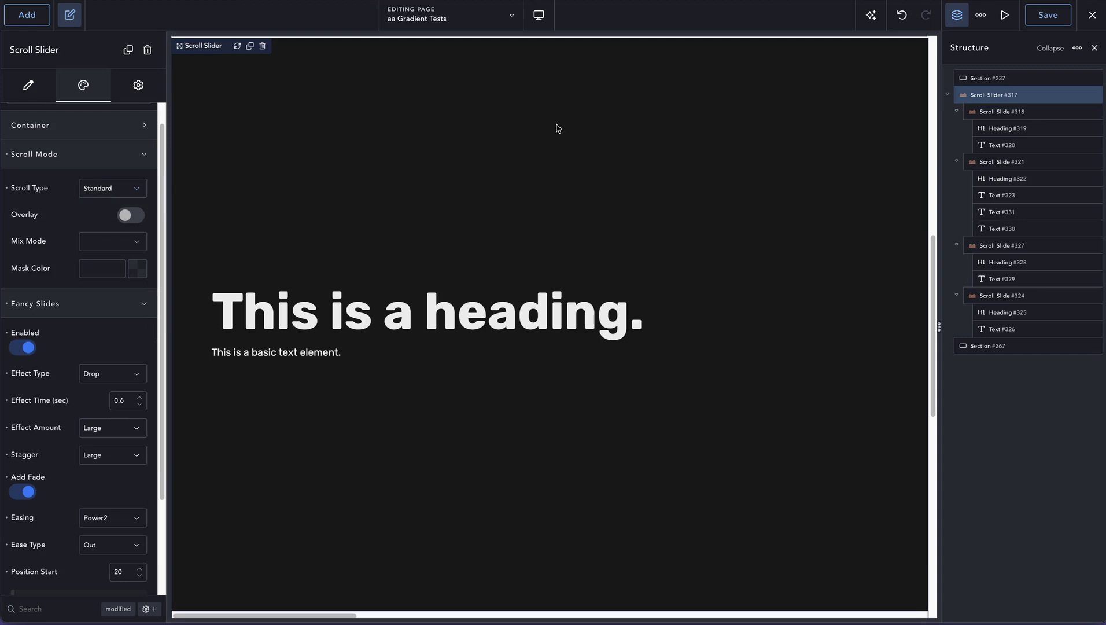
pyautogui.click(1045, 17)
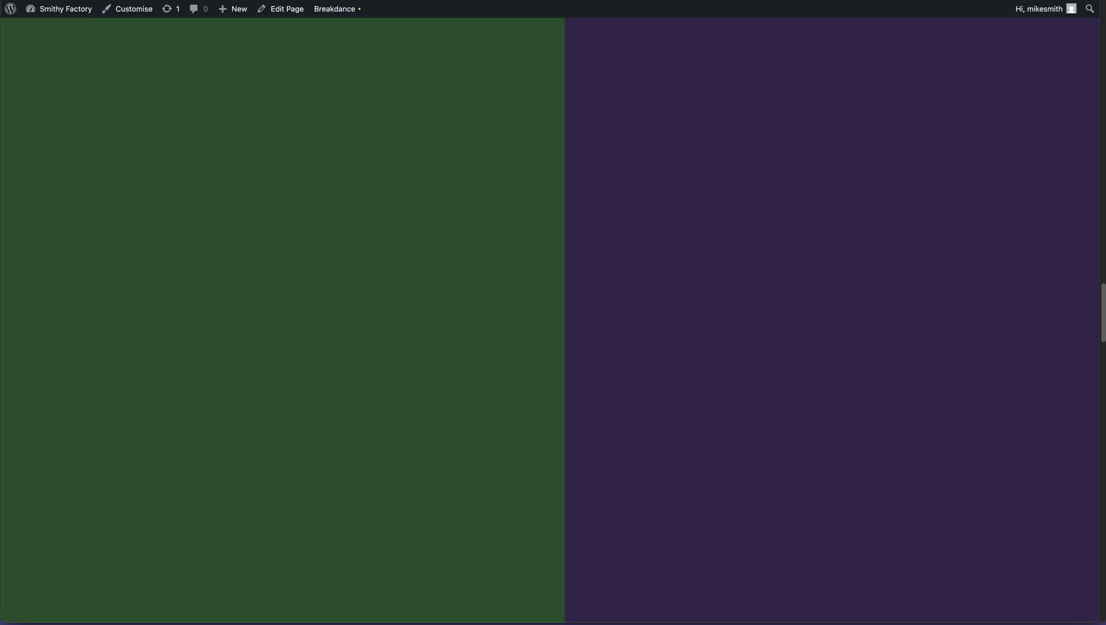
# - Check the slide content animations on the live page with standard scrolling, going through all slides in both directions
pyautogui.scroll(3, 261, 110)
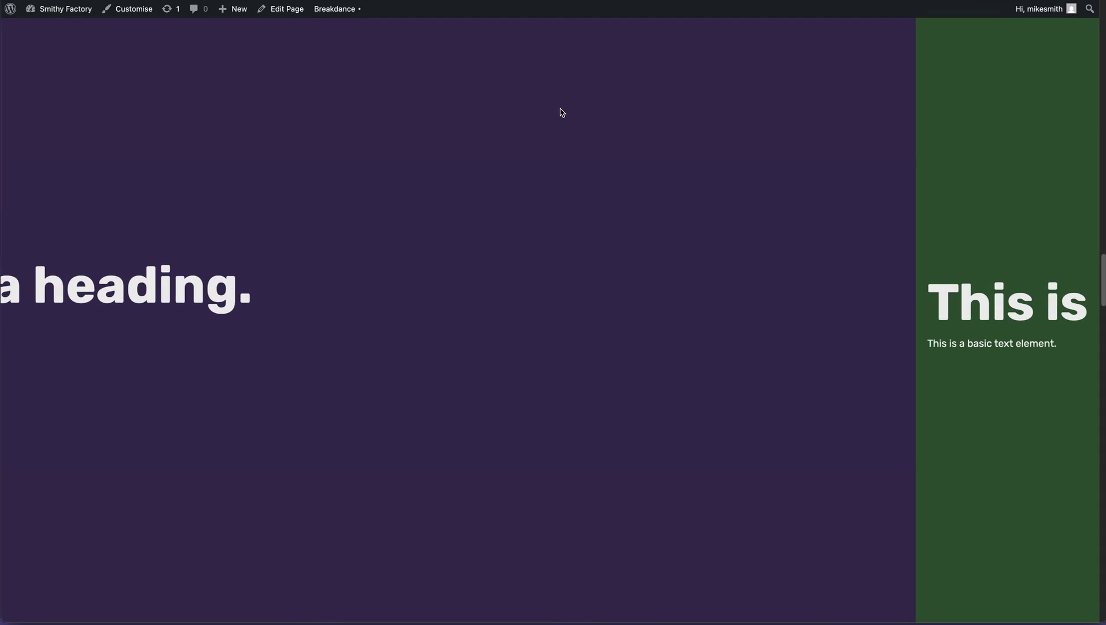
pyautogui.scroll(5, 557, 113)
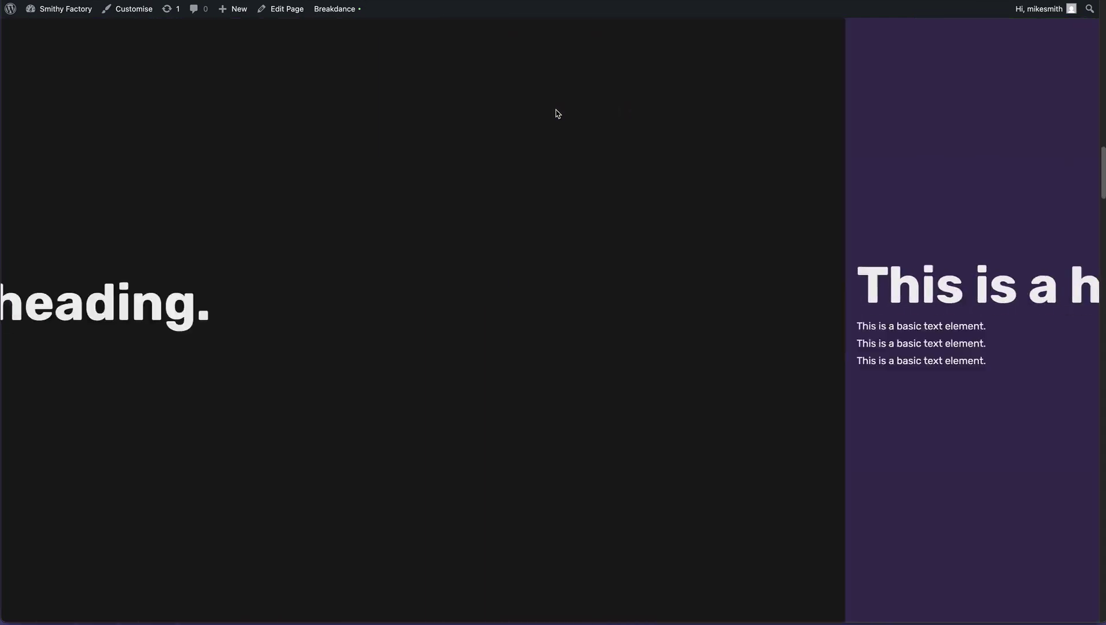
pyautogui.scroll(3, 557, 113)
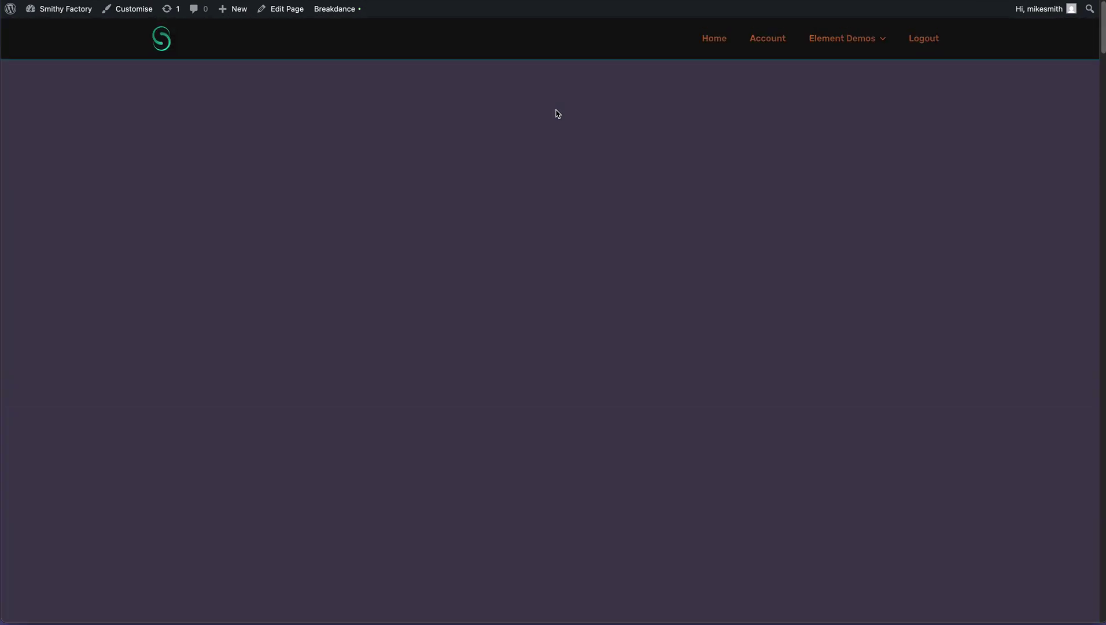
pyautogui.scroll(-3, 566, 217)
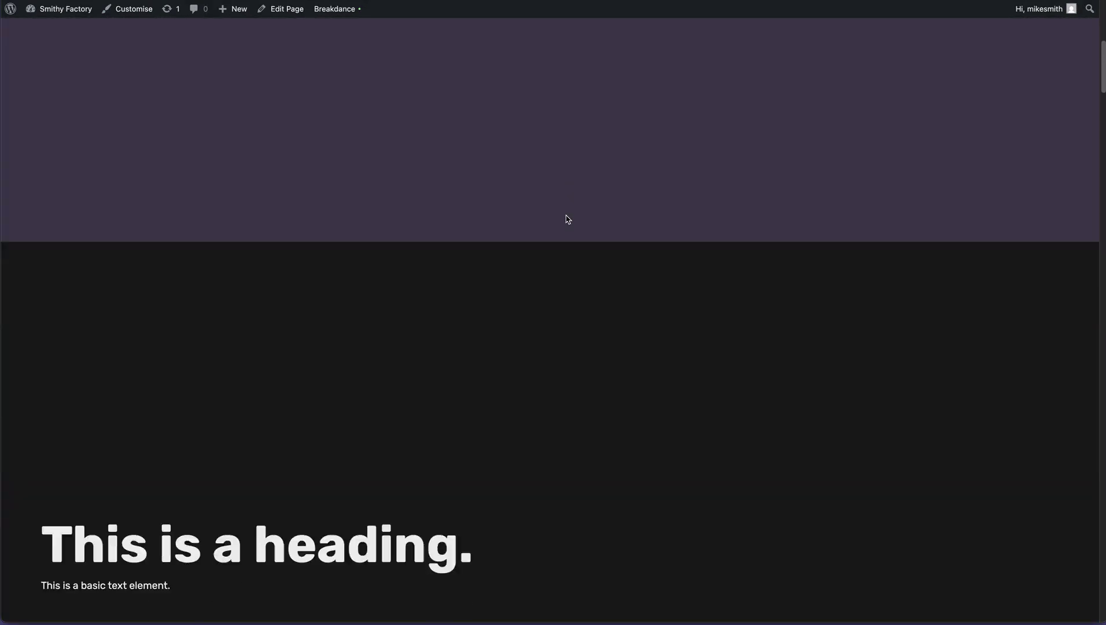
pyautogui.scroll(-3, 567, 218)
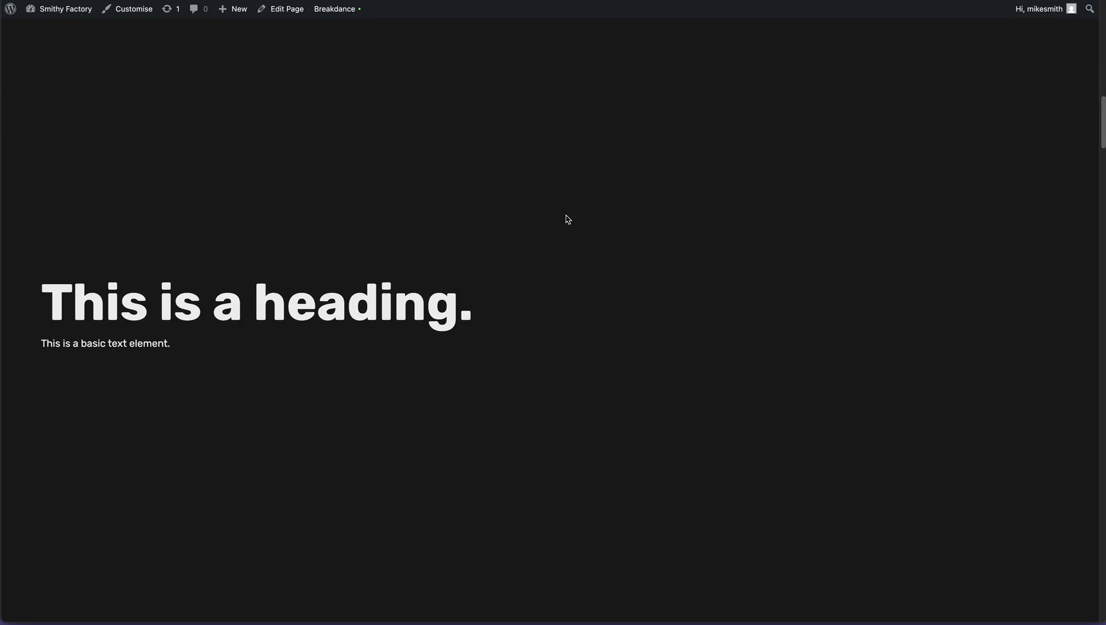
pyautogui.scroll(-3, 567, 219)
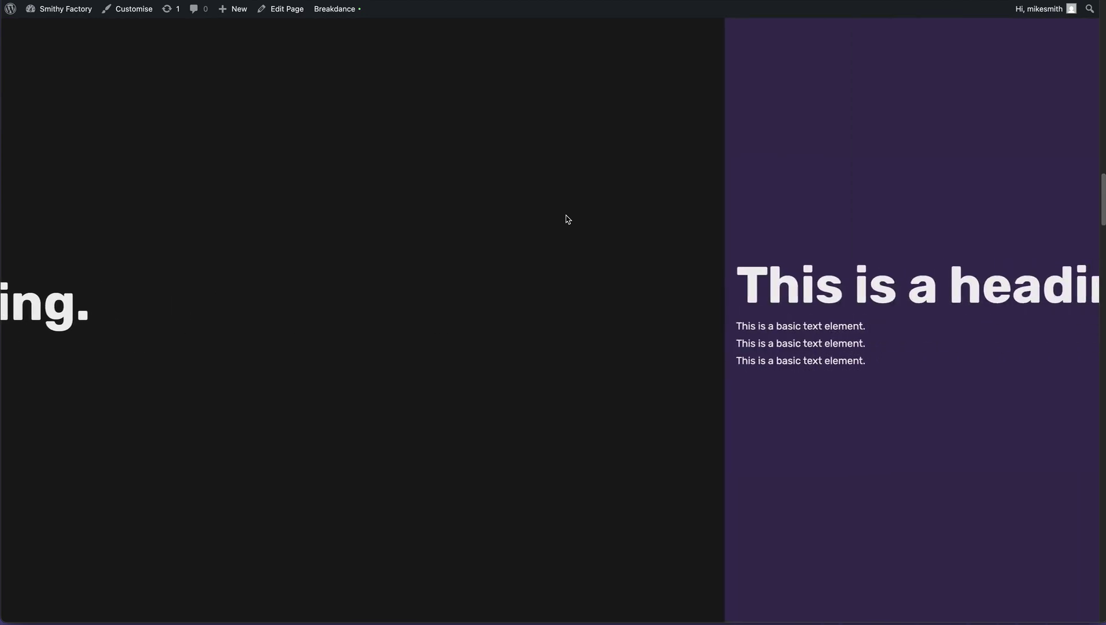
pyautogui.scroll(-5, 567, 219)
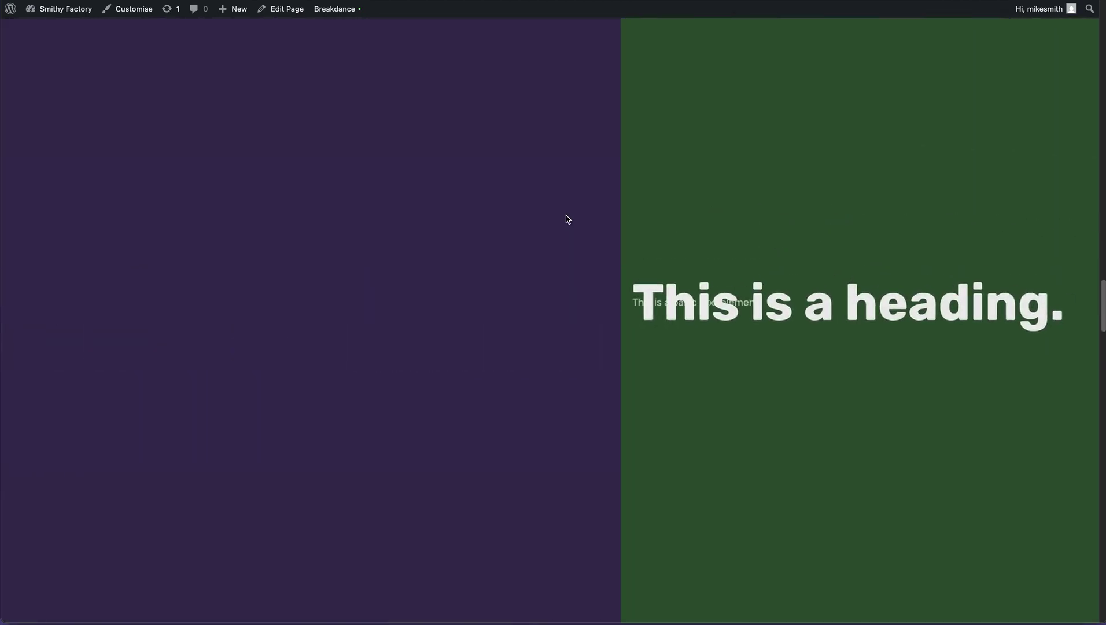
pyautogui.scroll(-5, 567, 219)
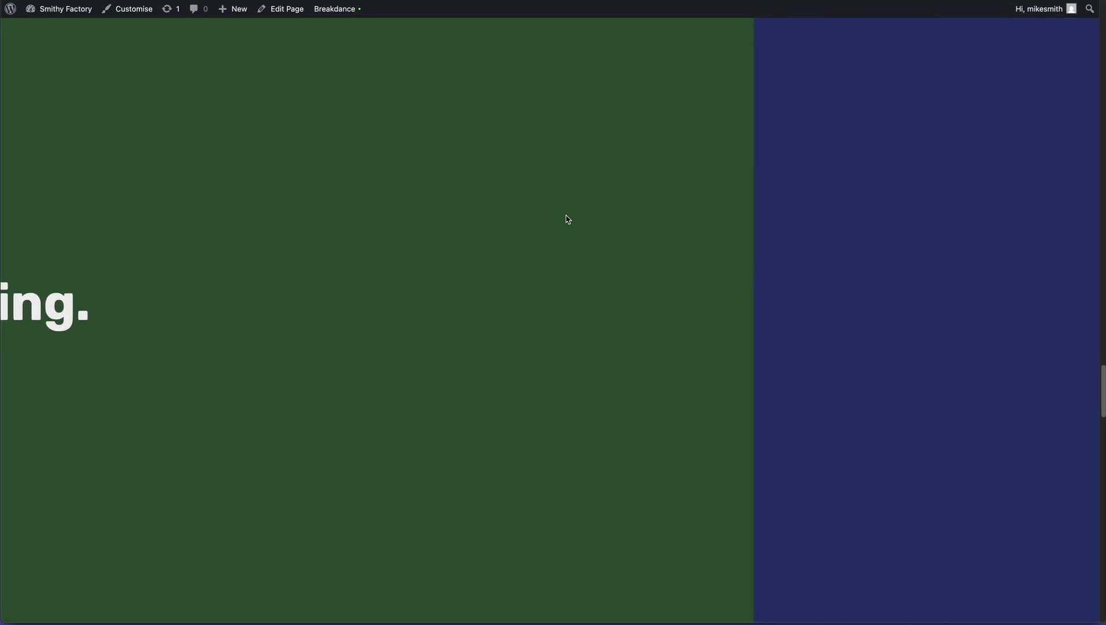
pyautogui.scroll(-3, 567, 219)
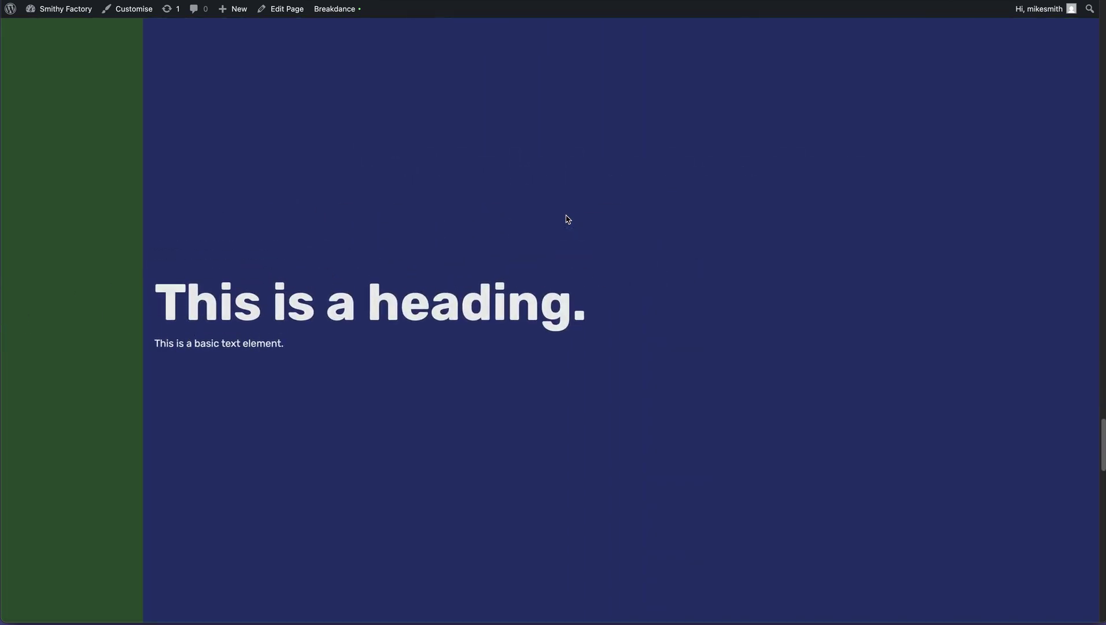
pyautogui.scroll(-1, 568, 218)
pyautogui.scroll(8, 567, 218)
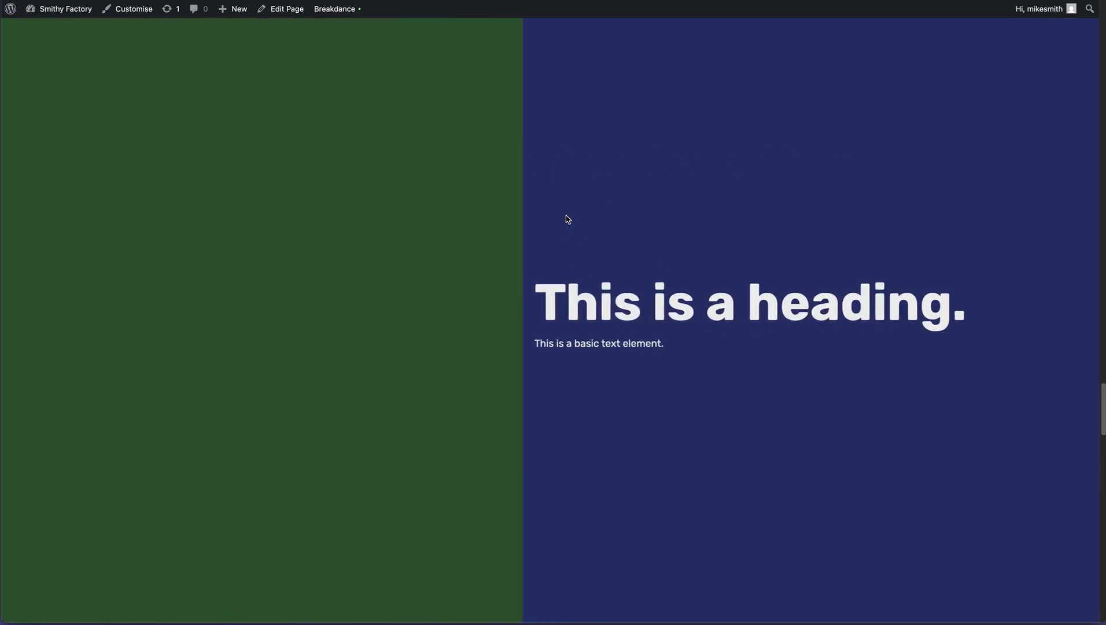
# - Go back to the first slide on the live page and return to the page editor
pyautogui.scroll(8, 568, 218)
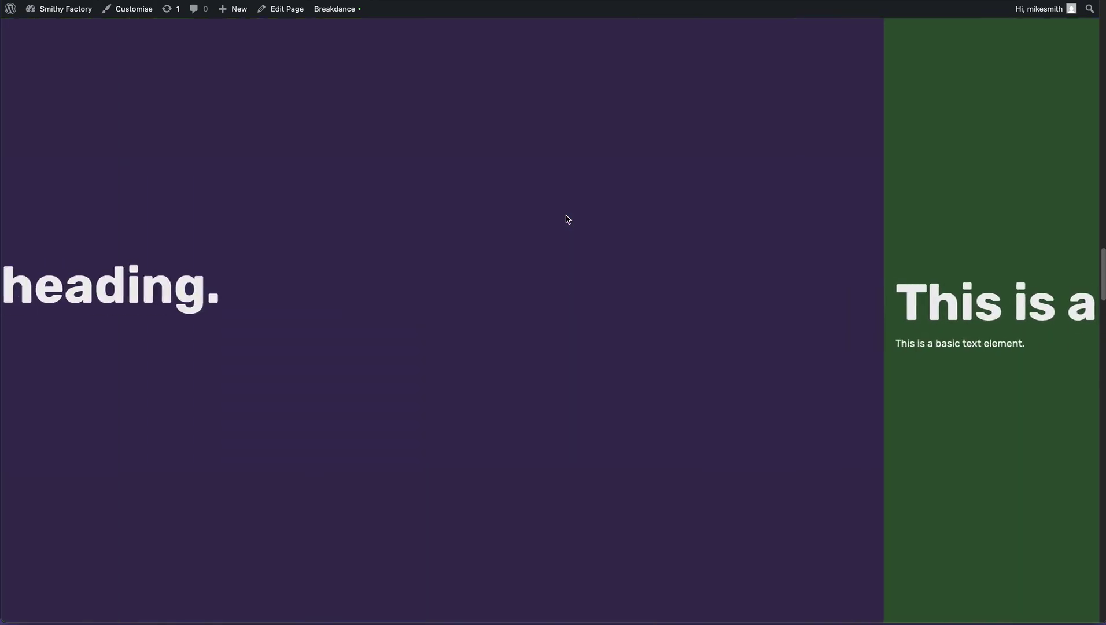
pyautogui.scroll(5, 567, 218)
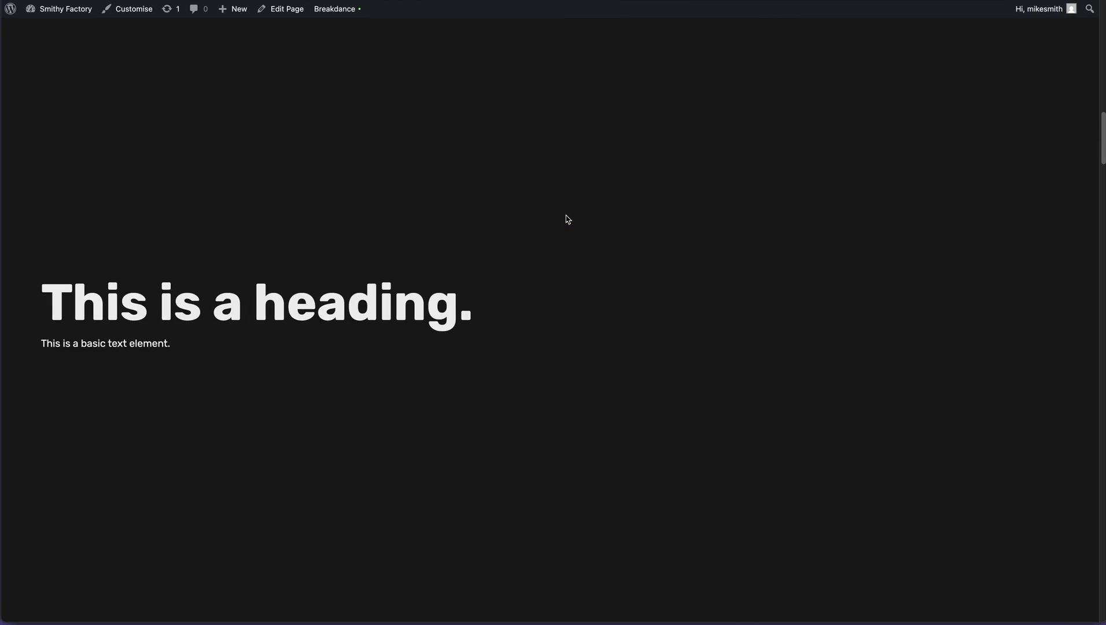
pyautogui.hotkey('ctrl', 'shift', 'Tab')
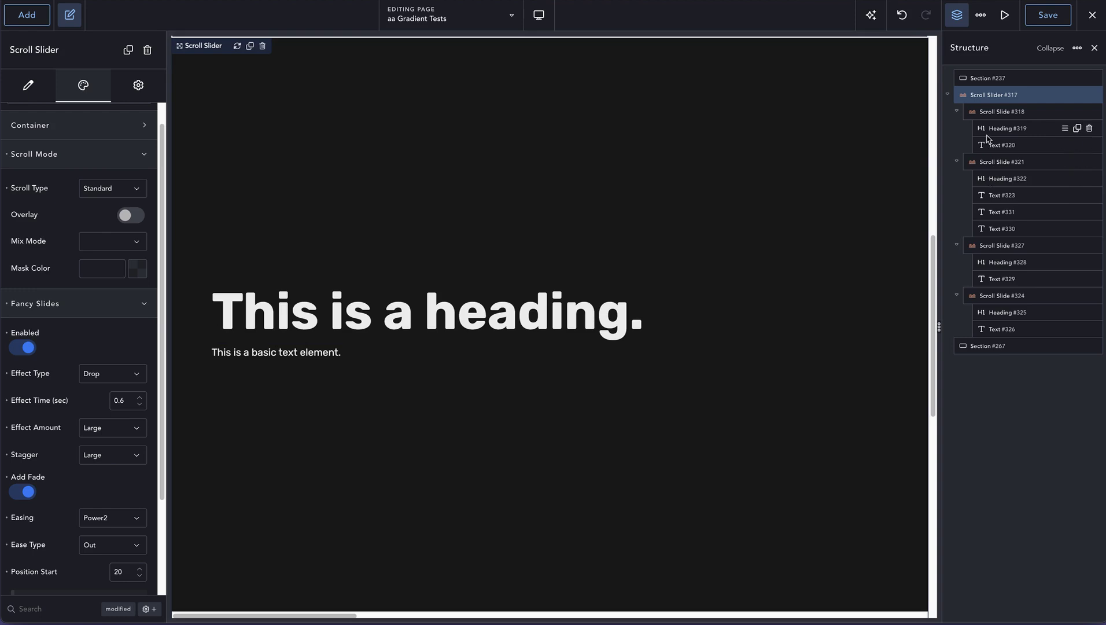
# - Set the Scroll Slider's Fancy Slides start position to 30
pyautogui.click(990, 112)
pyautogui.click(985, 165)
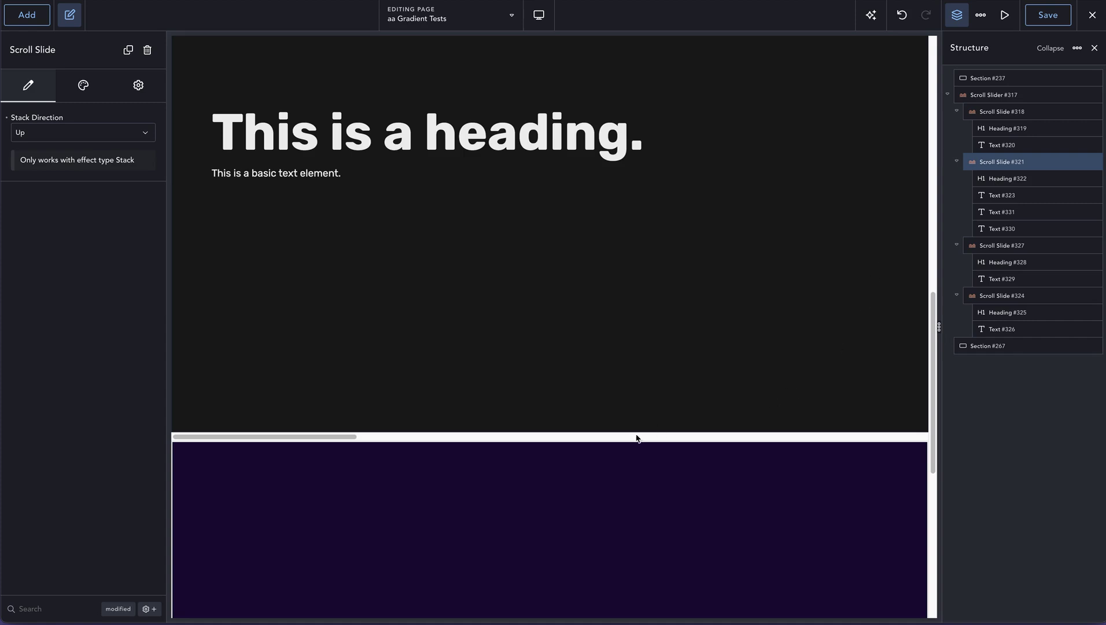
pyautogui.click(566, 437)
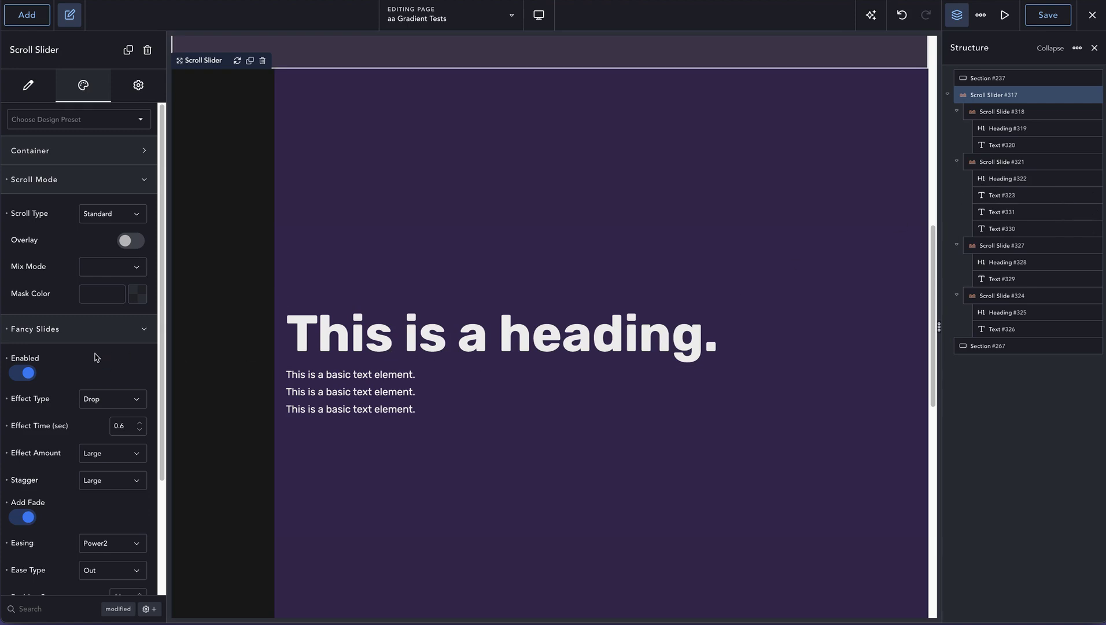
pyautogui.scroll(-1, 93, 358)
pyautogui.scroll(-3, 94, 357)
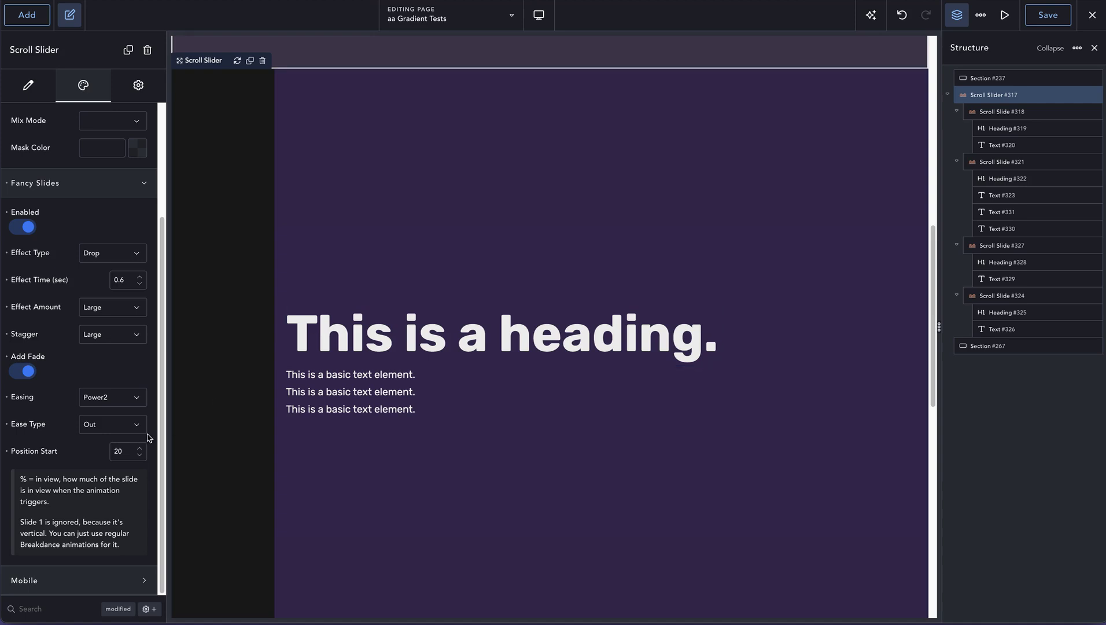
pyautogui.moveTo(118, 454); pyautogui.dragTo(109, 453)
pyautogui.write('3')
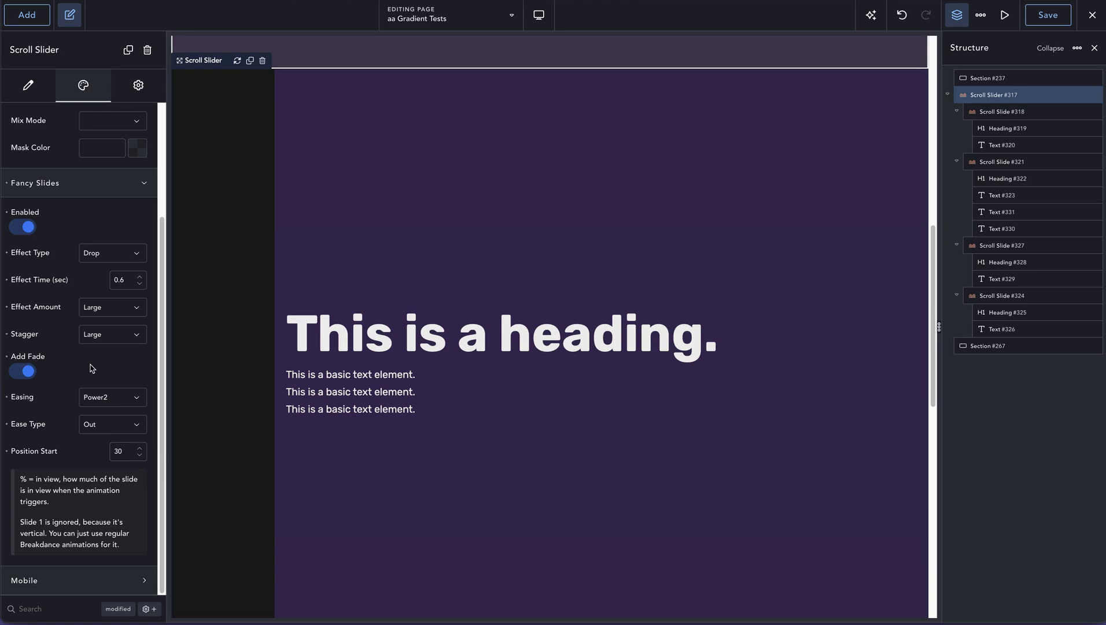
# - Reset all Fancy Slides settings of the Scroll Slider and collapse the section
pyautogui.scroll(3, 94, 353)
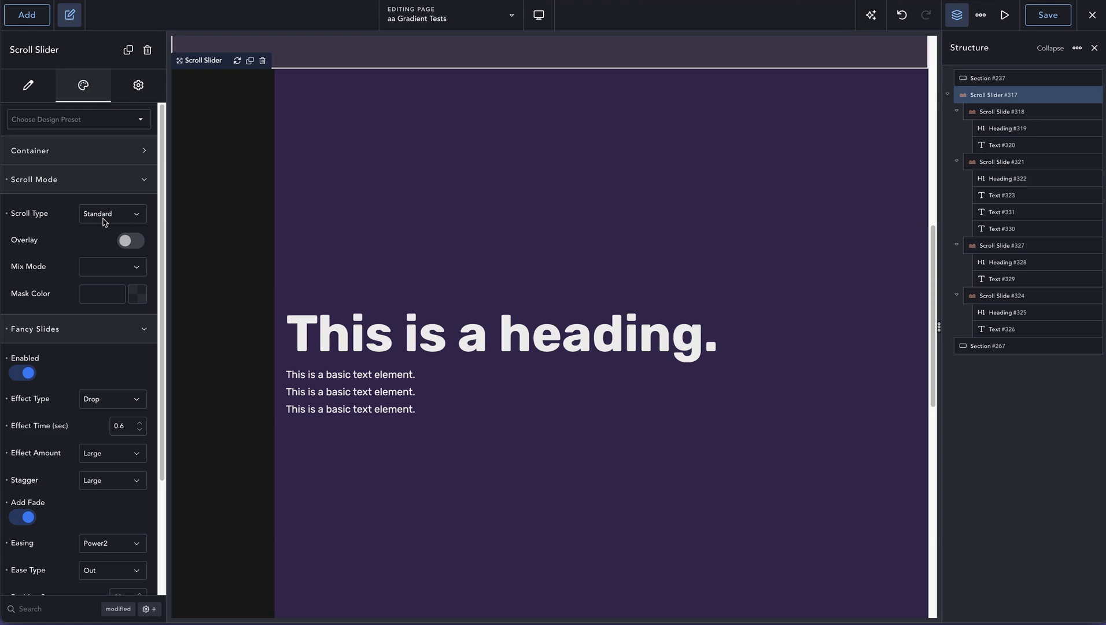
pyautogui.scroll(-3, 79, 319)
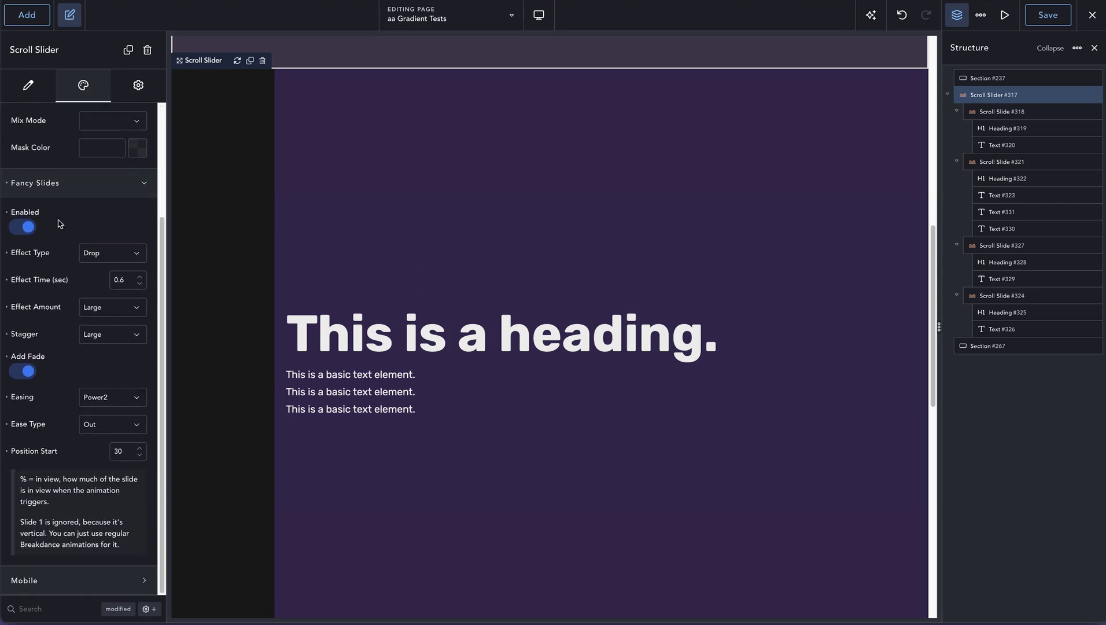
pyautogui.scroll(4, 103, 249)
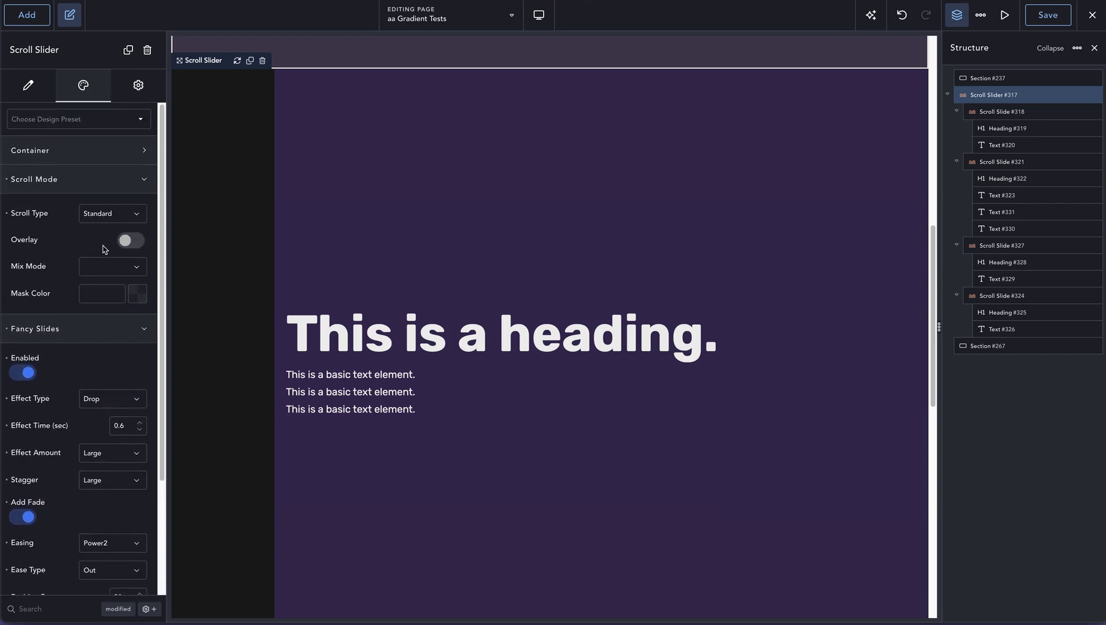
pyautogui.scroll(-4, 102, 247)
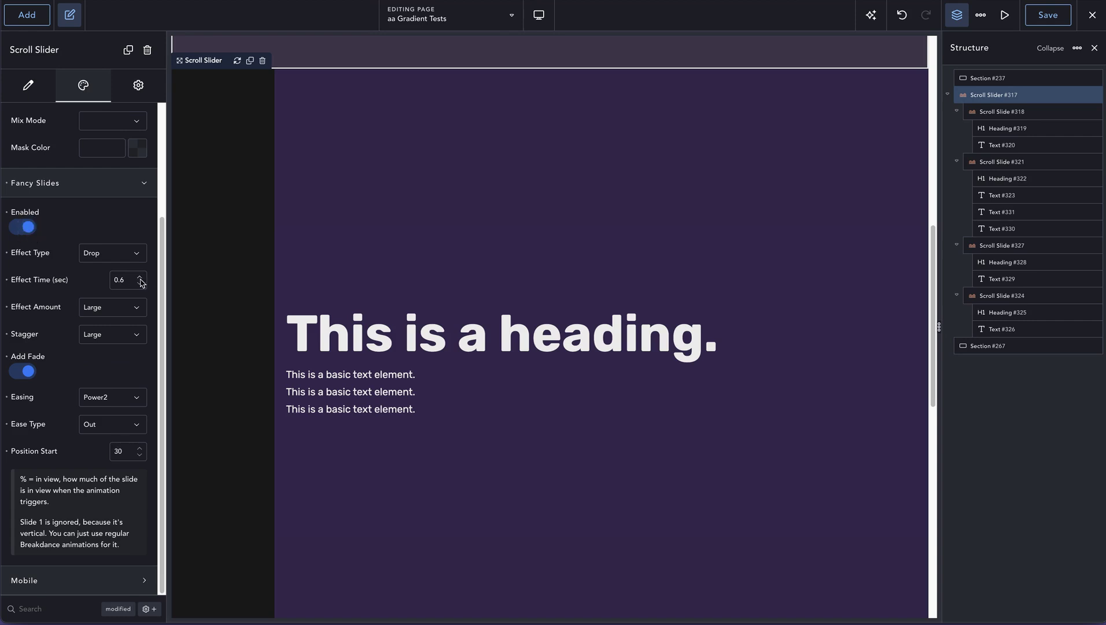
pyautogui.click(118, 458)
pyautogui.click(7, 183)
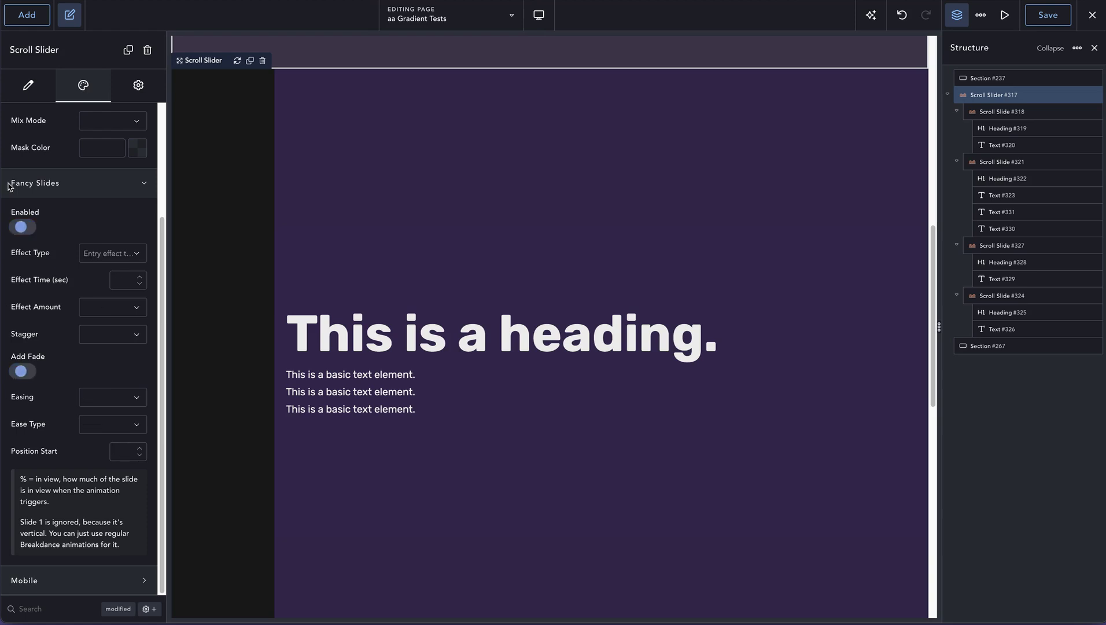
pyautogui.click(85, 187)
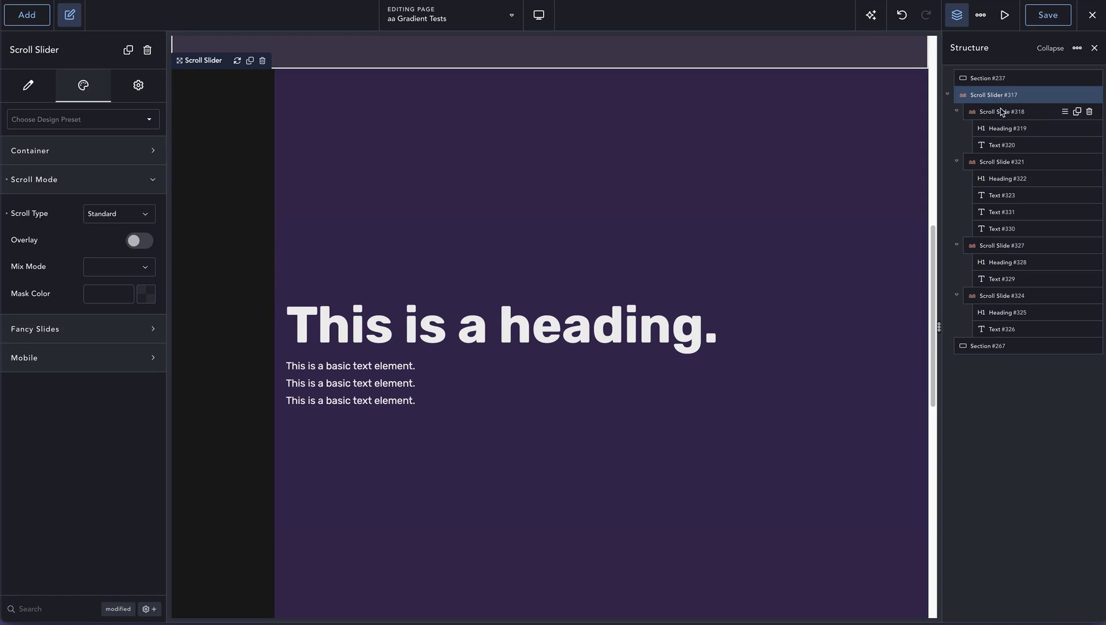
# - Examine the first two slides in the editor preview and the second slide's background settings
pyautogui.click(994, 113)
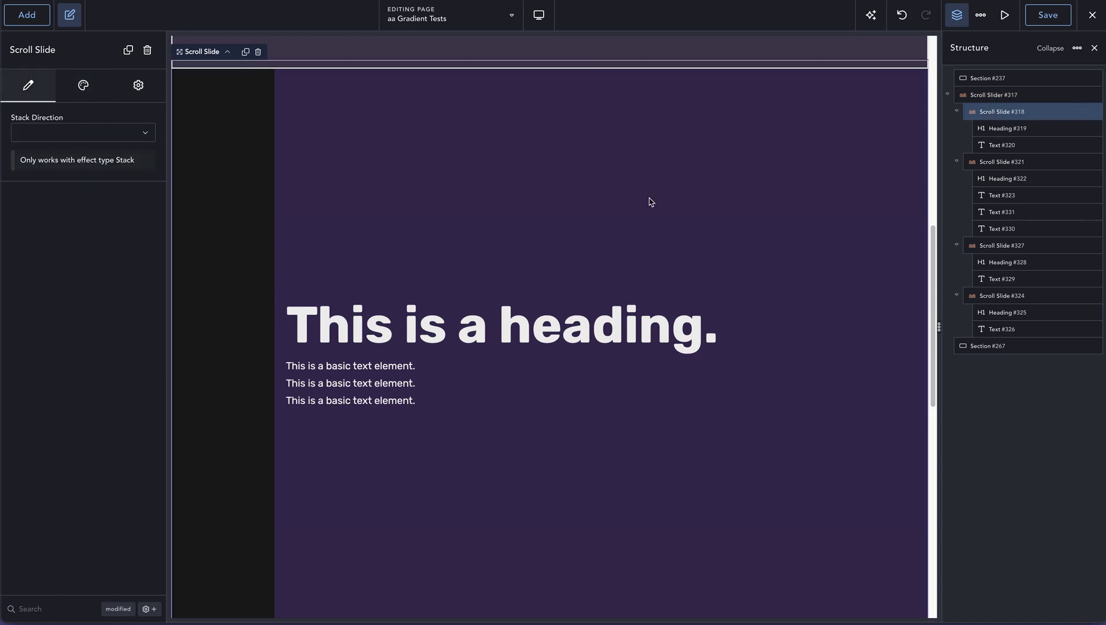
pyautogui.scroll(-2, 642, 240)
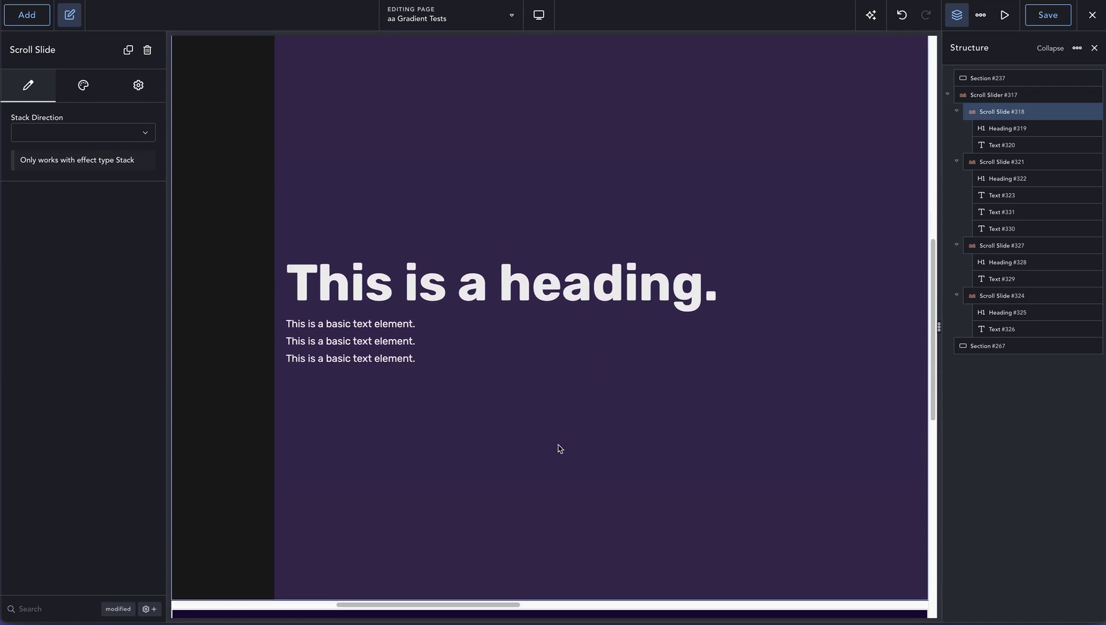
pyautogui.moveTo(504, 603); pyautogui.dragTo(333, 602)
pyautogui.click(513, 600)
pyautogui.scroll(-5, 515, 600)
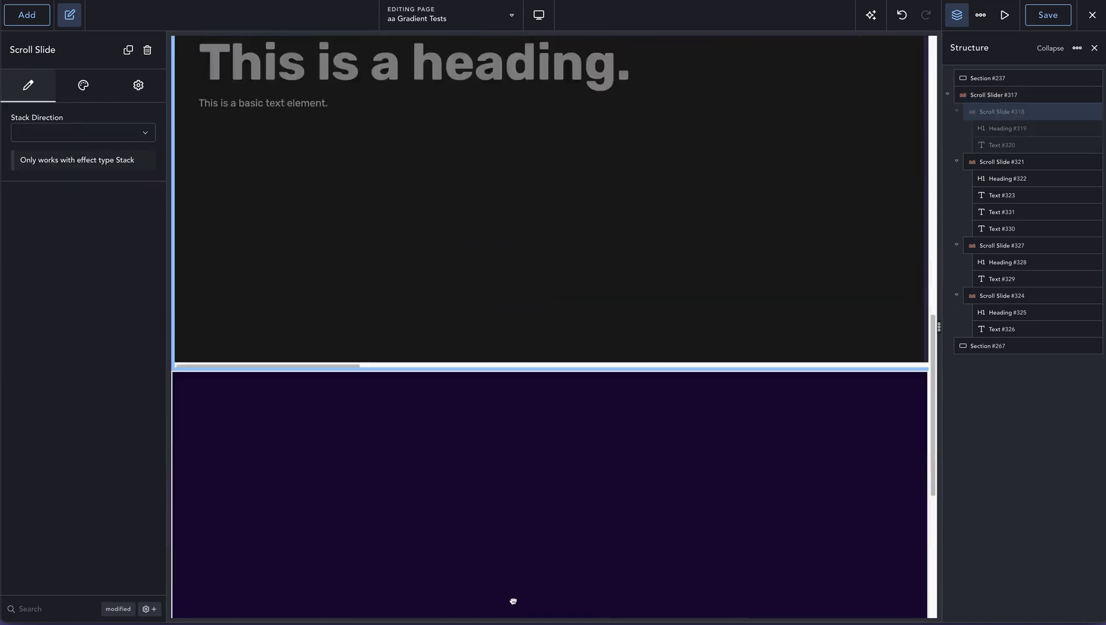
pyautogui.scroll(5, 510, 472)
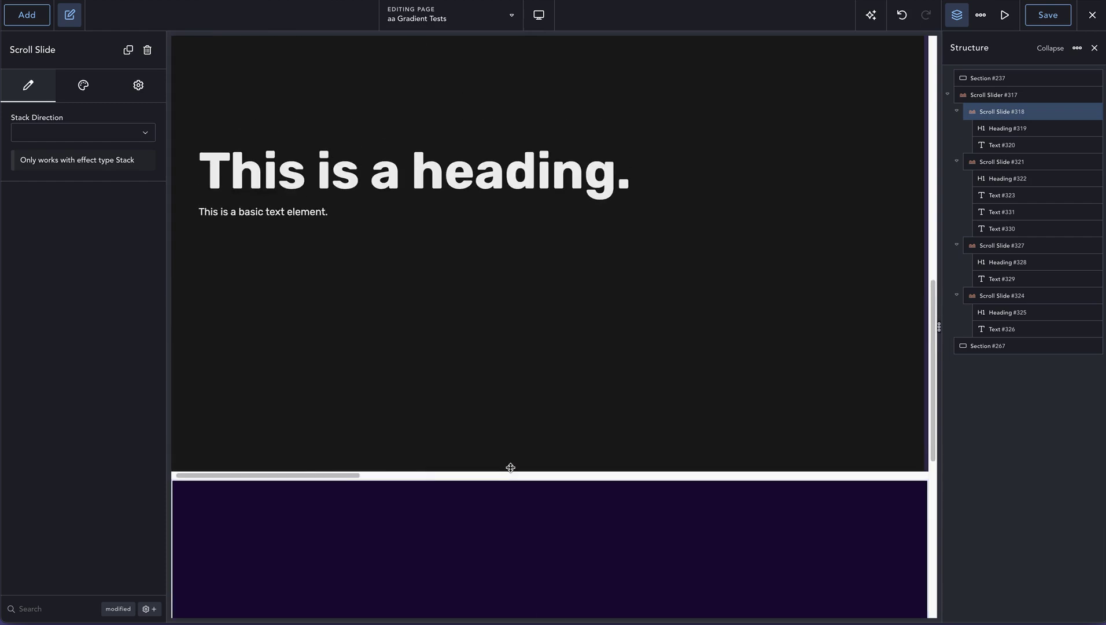
pyautogui.click(412, 476)
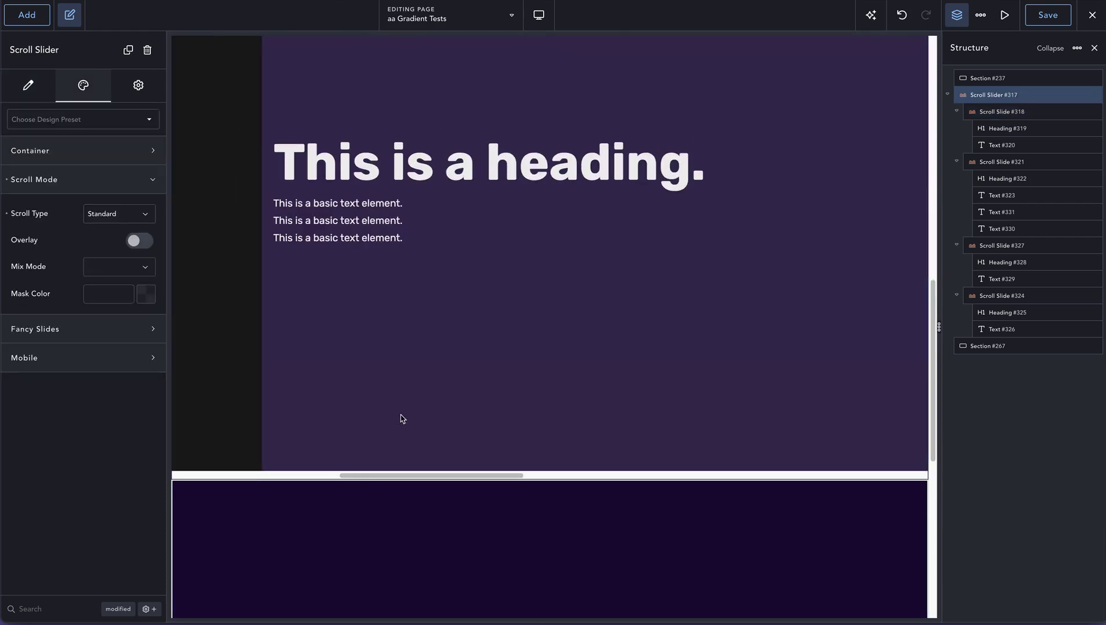
pyautogui.click(364, 371)
pyautogui.click(641, 216)
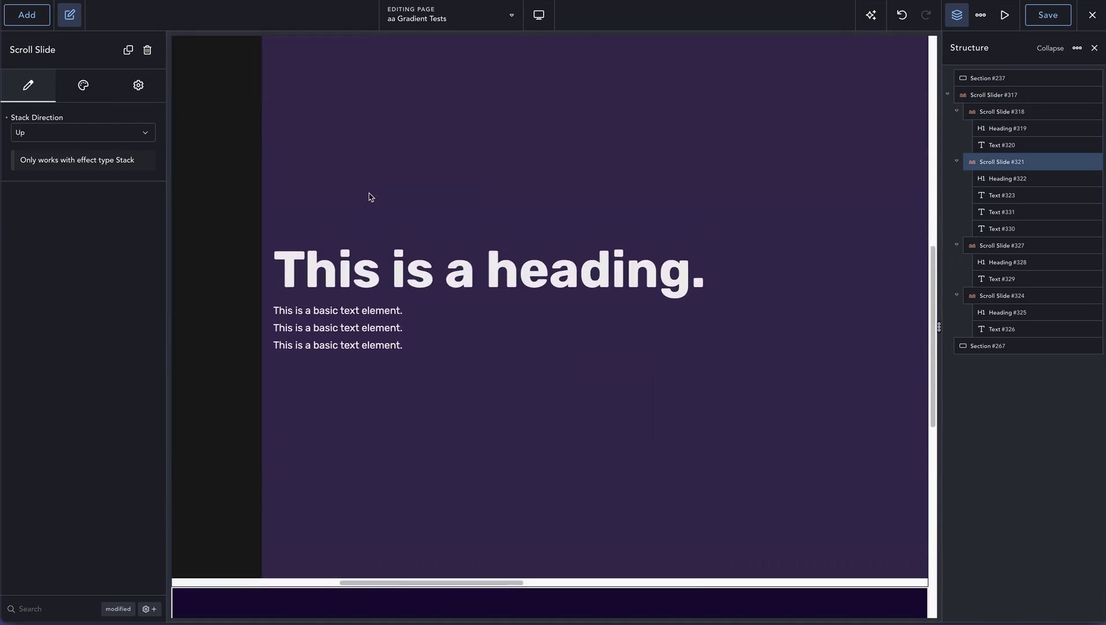
pyautogui.click(91, 98)
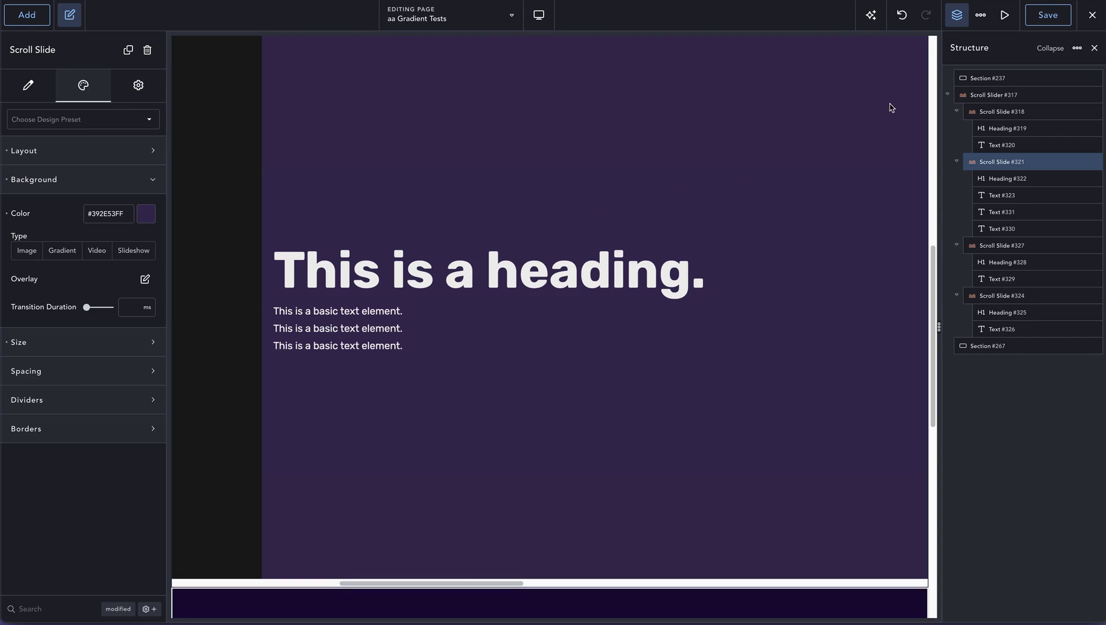
# - Enable the Scroll Slider's scroll mode overlay and set its mix mode to Difference
pyautogui.click(978, 95)
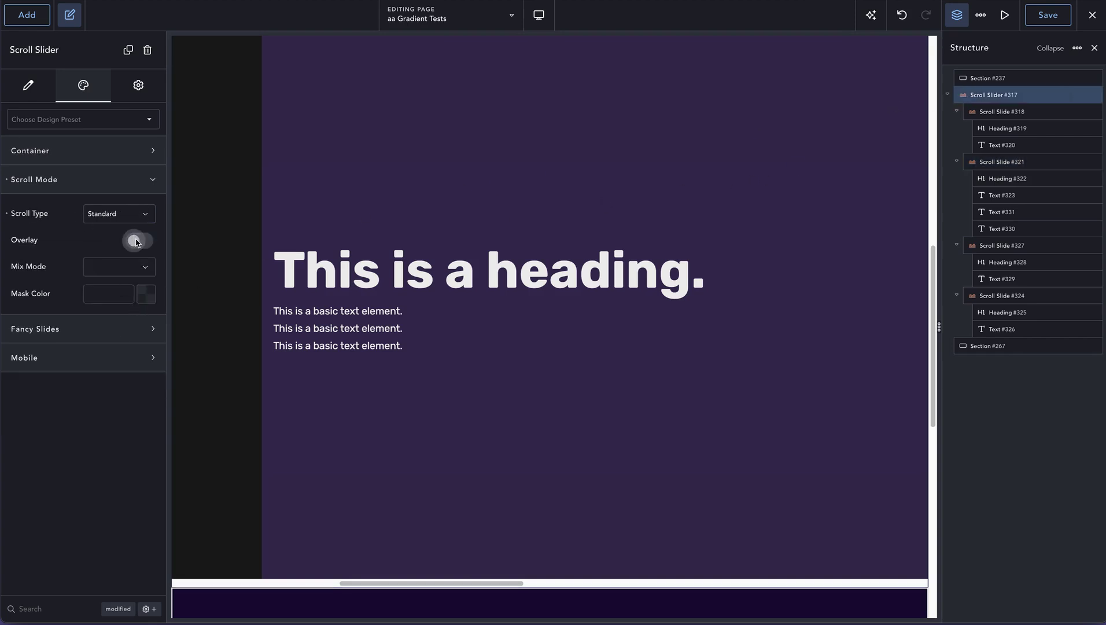
pyautogui.click(136, 240)
pyautogui.click(109, 268)
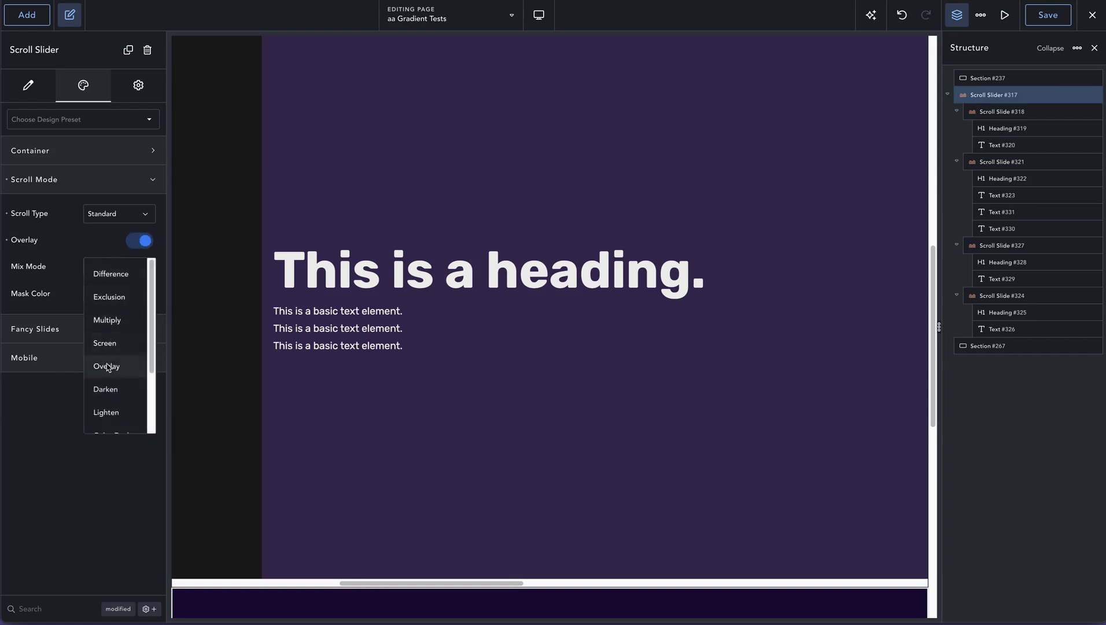
pyautogui.click(115, 276)
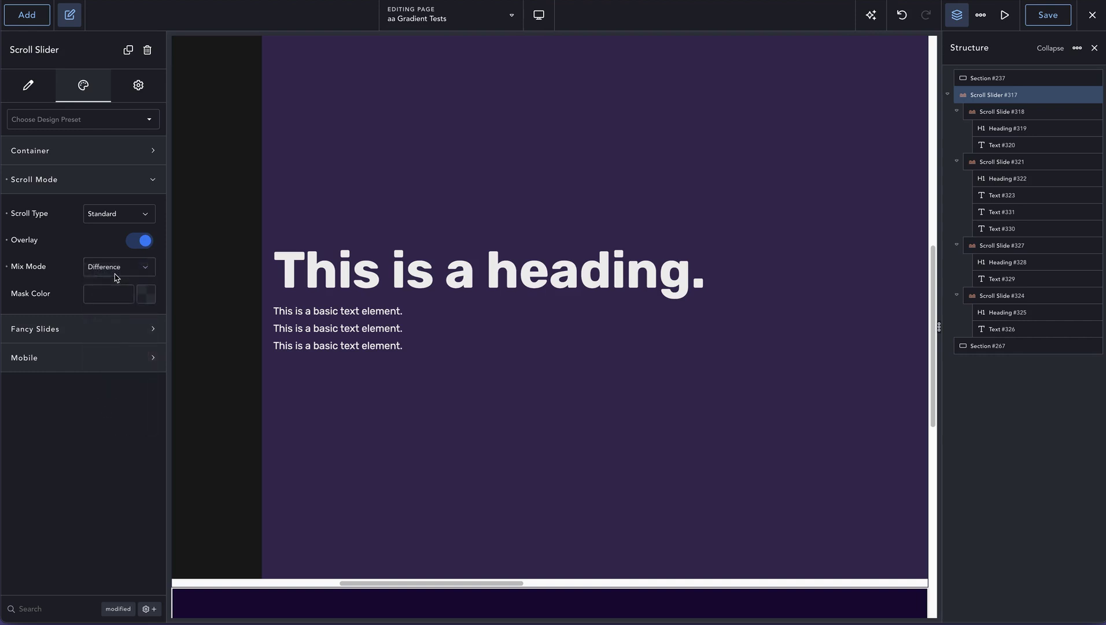
# - Try a solid white mask color (#FFFFFF) on the overlay, check it on the first slide, and clear it
pyautogui.click(148, 295)
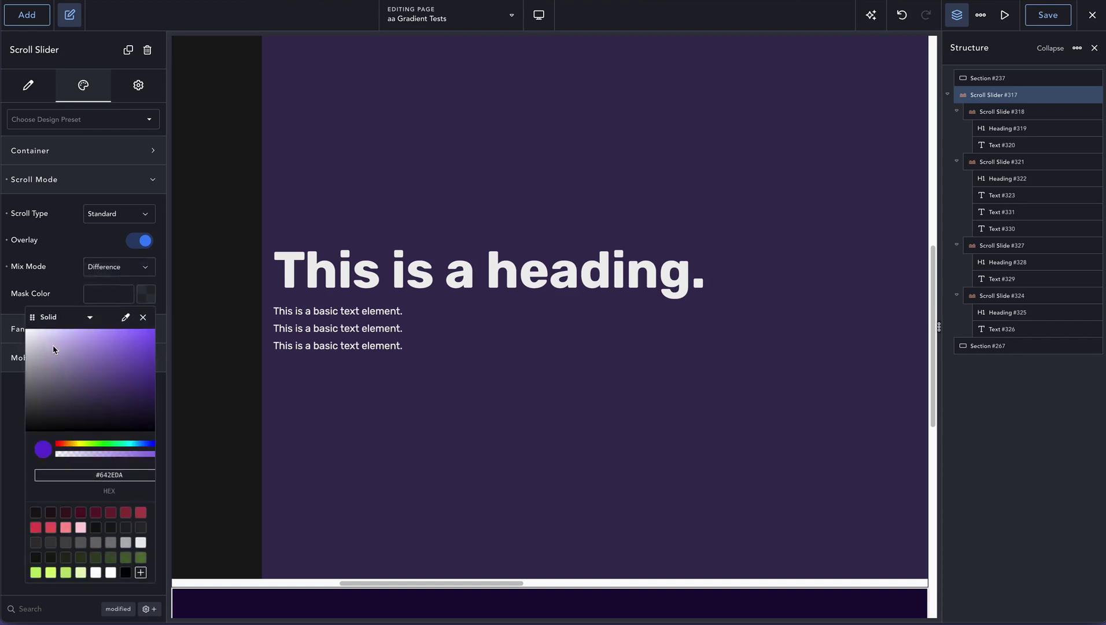
pyautogui.moveTo(53, 349); pyautogui.dragTo(22, 324)
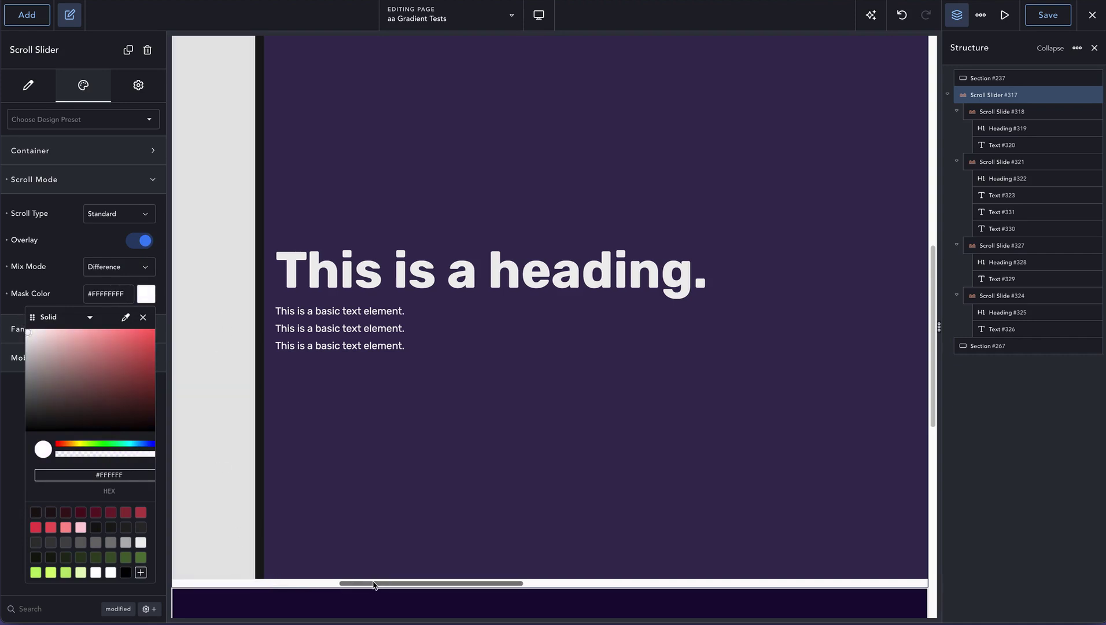
pyautogui.moveTo(376, 583); pyautogui.dragTo(184, 580)
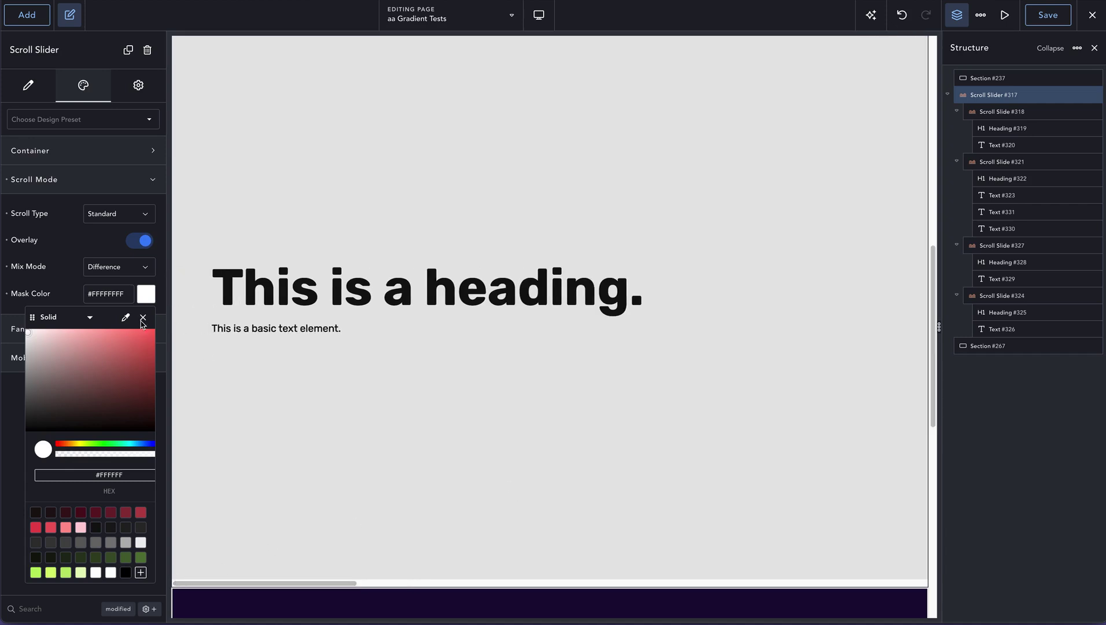
pyautogui.click(8, 293)
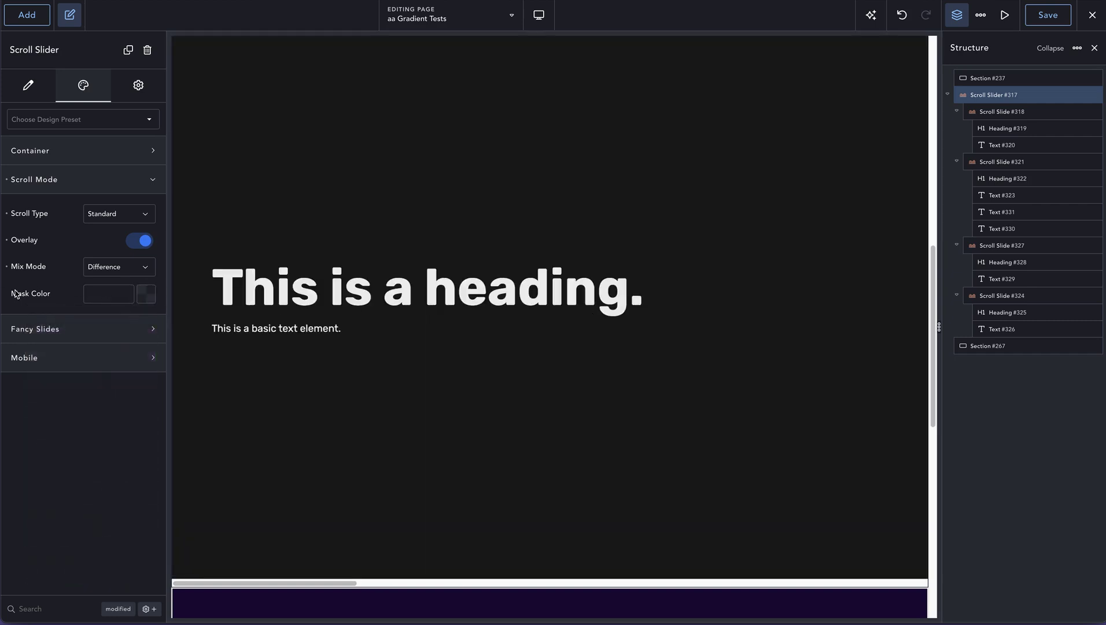
# - Change the overlay's mask color to a linear gradient with an angle of 130°
pyautogui.click(139, 296)
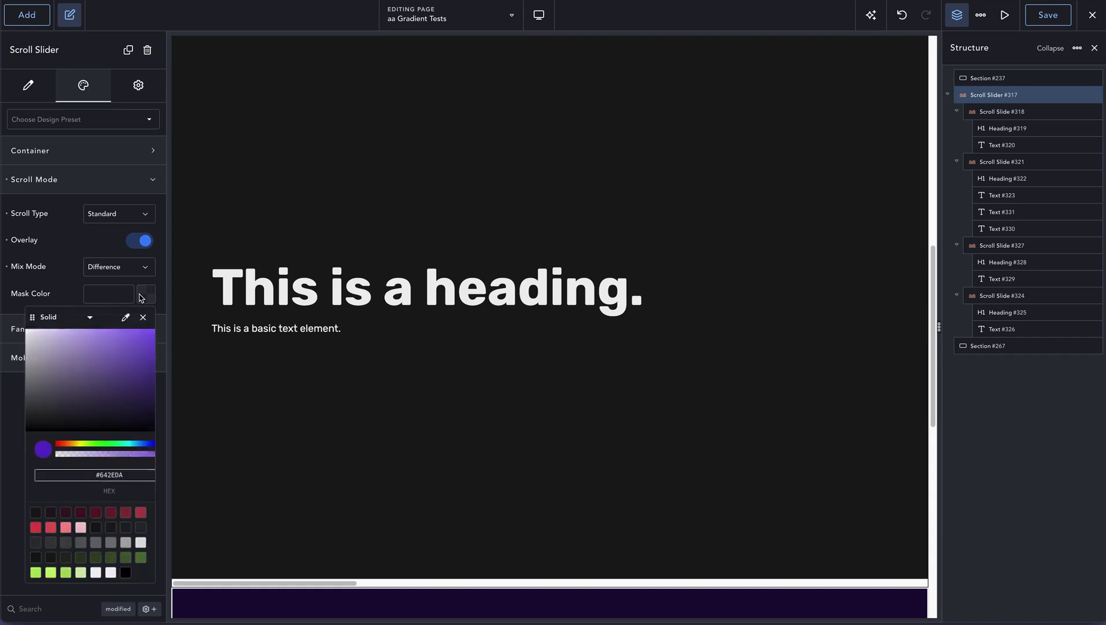
pyautogui.click(68, 321)
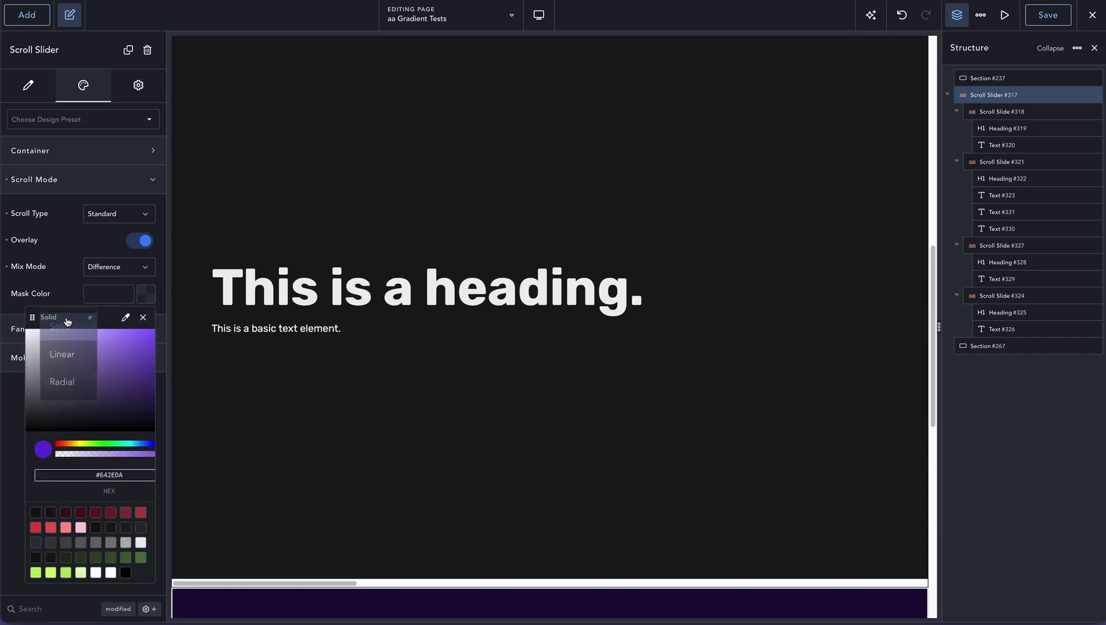
pyautogui.click(62, 355)
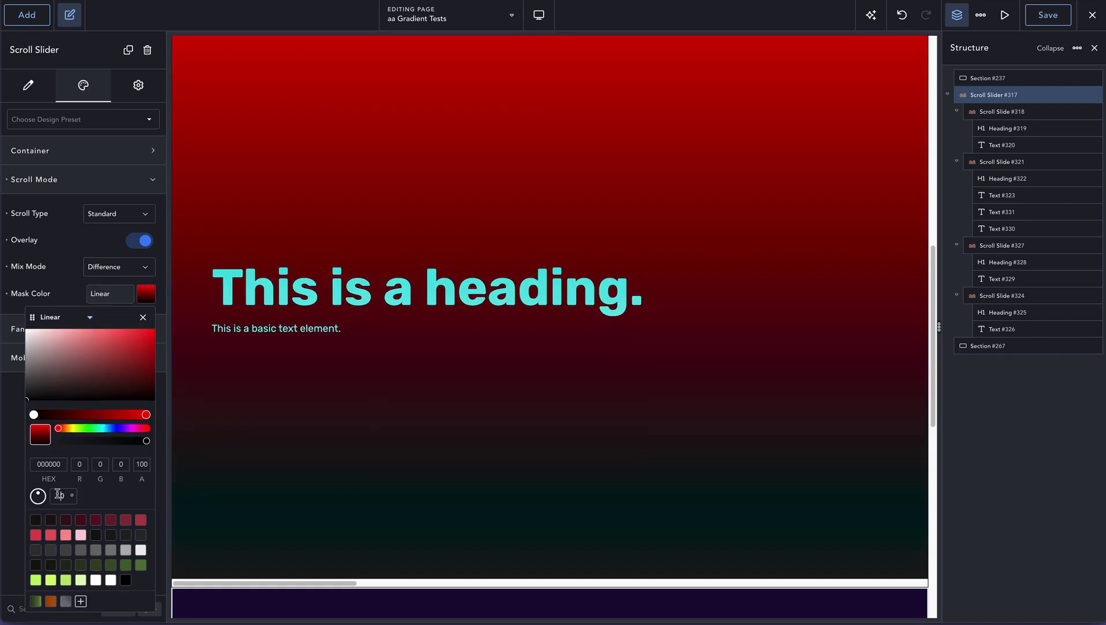
pyautogui.write('130')
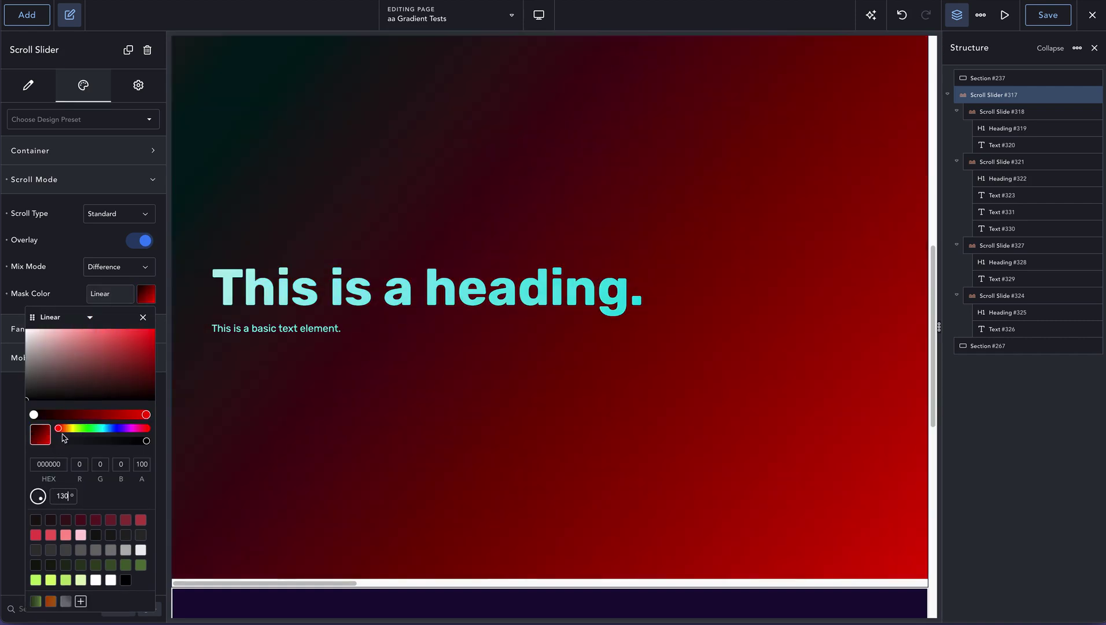
# - Make the mask gradient white (ffffff) throughout with an added middle stop, and fade its end stop to alpha 0
pyautogui.moveTo(52, 391); pyautogui.dragTo(16, 318)
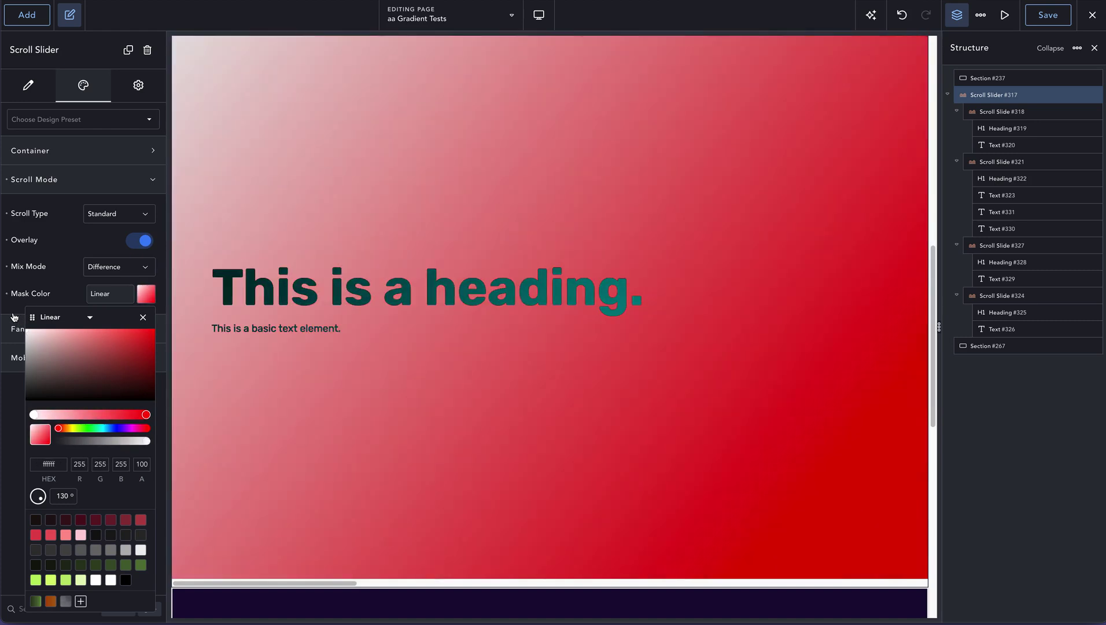
pyautogui.click(146, 415)
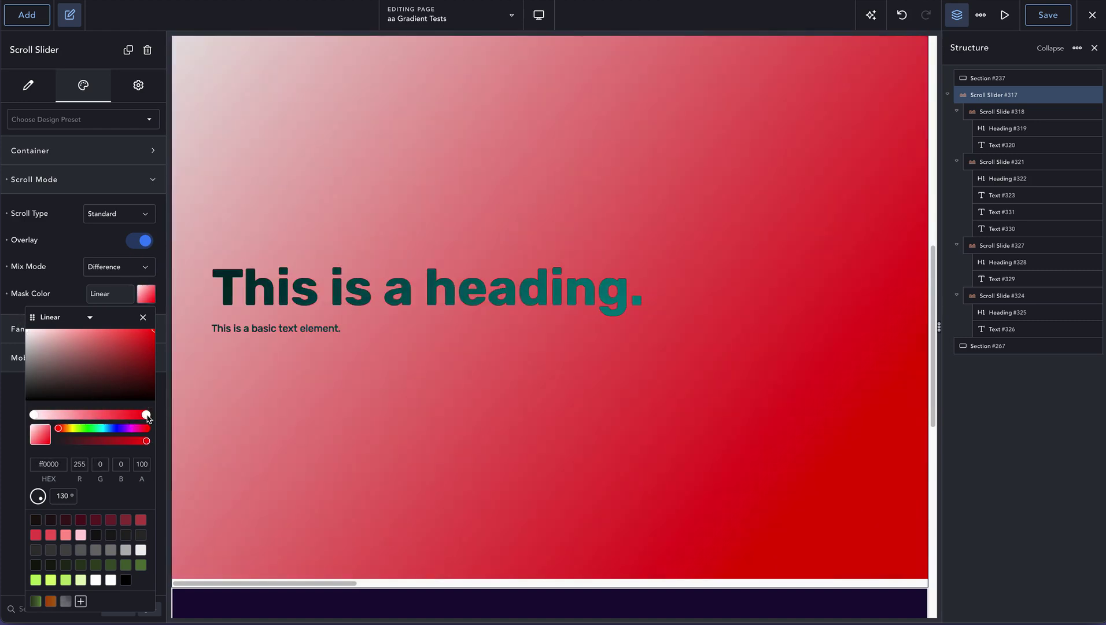
pyautogui.moveTo(74, 370); pyautogui.dragTo(18, 321)
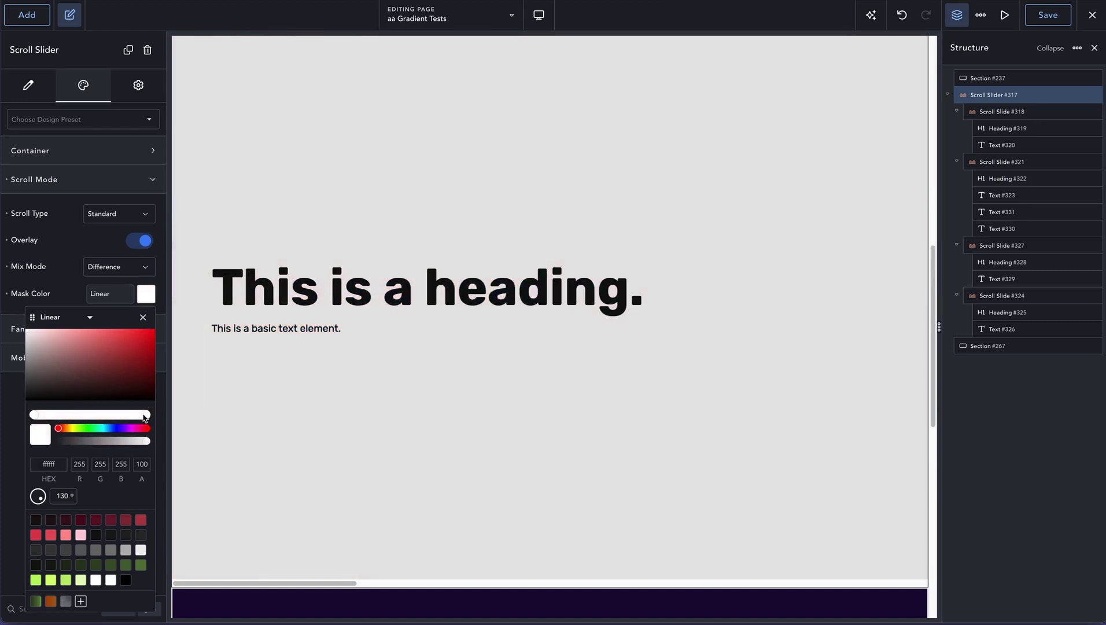
pyautogui.moveTo(74, 417); pyautogui.dragTo(83, 416)
pyautogui.moveTo(111, 443); pyautogui.dragTo(57, 443)
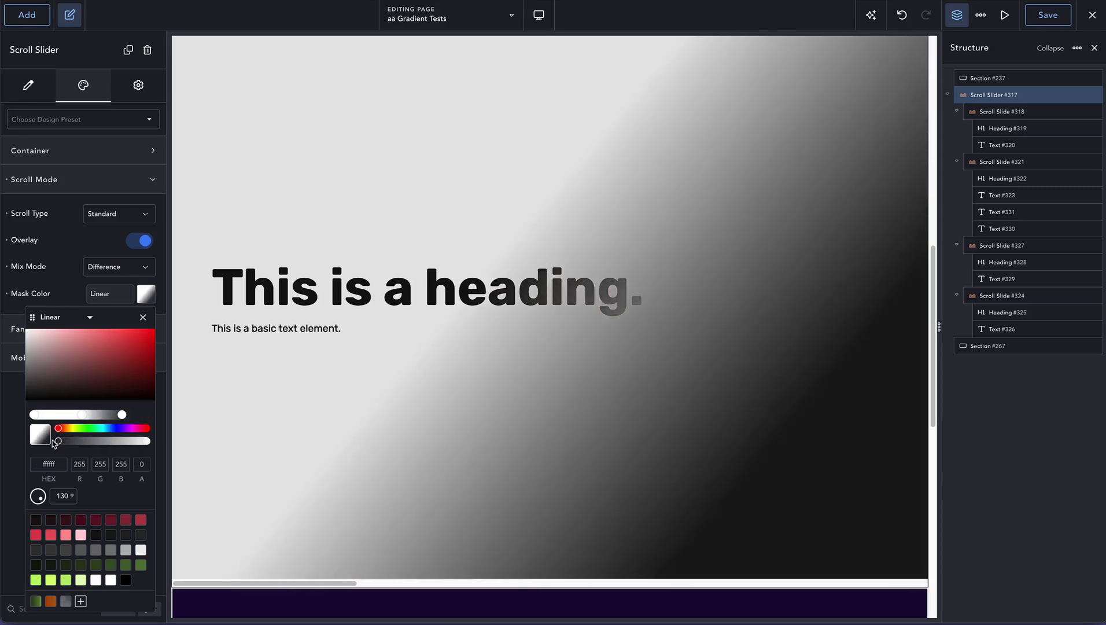
# - Shorten the mask gradient's fade by moving its transparent end stop closer to the middle stop, save, and reload the live page
pyautogui.moveTo(121, 418); pyautogui.dragTo(96, 415)
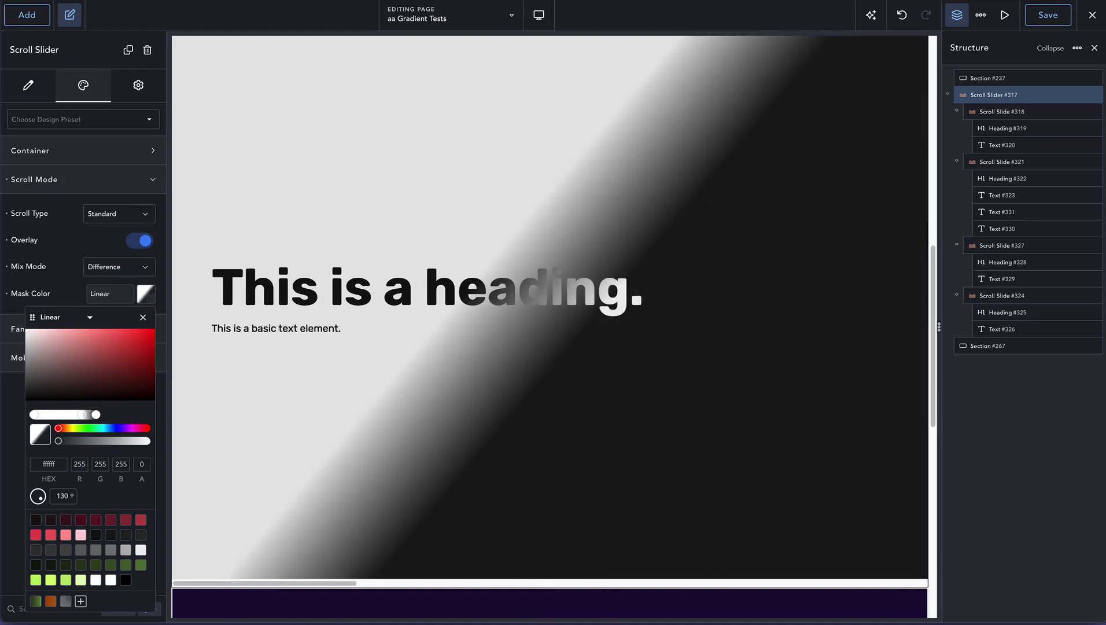
pyautogui.click(1047, 16)
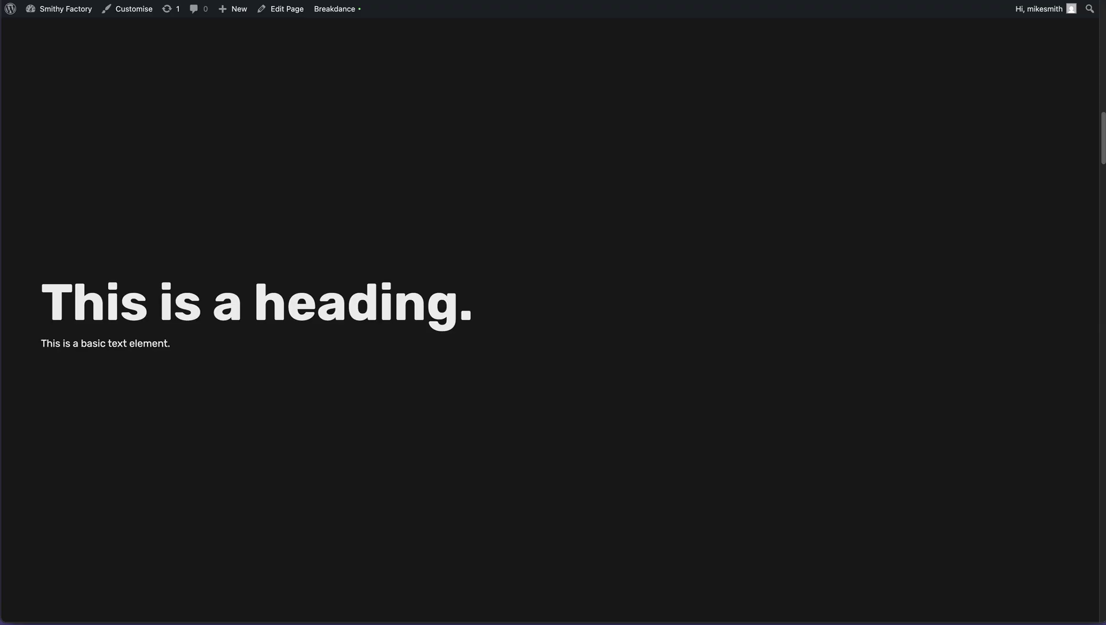
pyautogui.press('super+r')
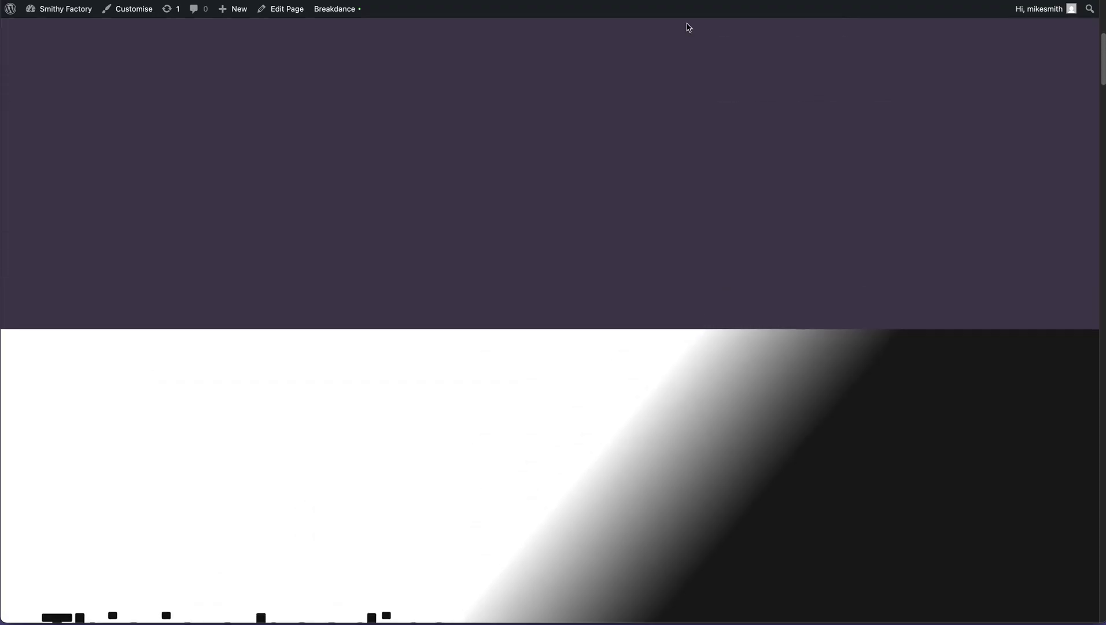
# - Examine on the live page how the soft diagonal Difference mask inverts each slide's background and text during scrolling
pyautogui.scroll(-5, 688, 28)
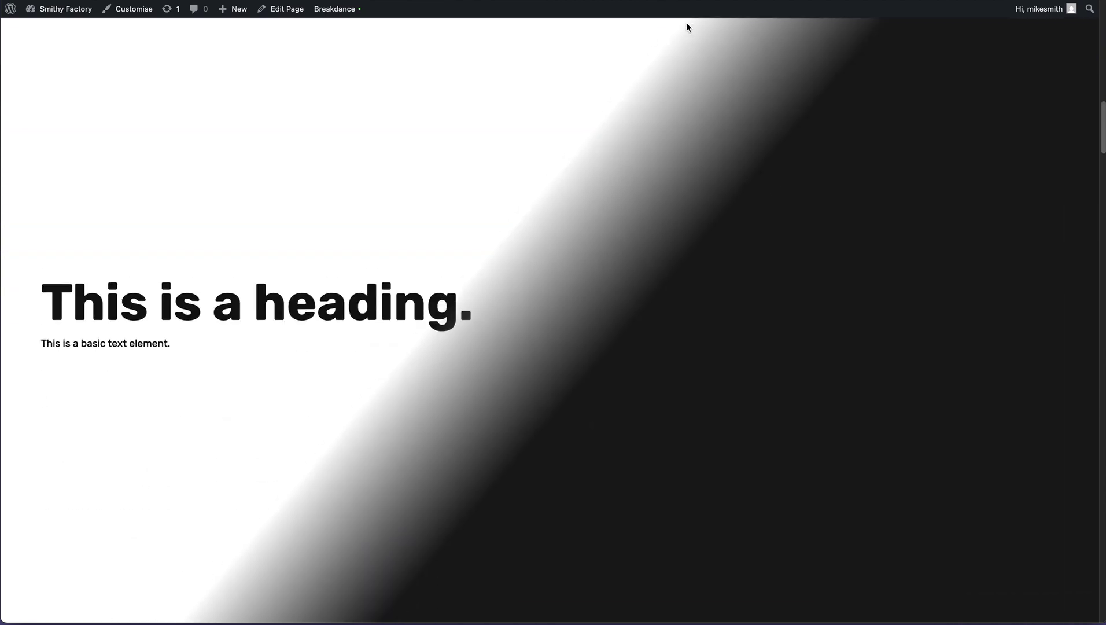
pyautogui.scroll(-5, 687, 28)
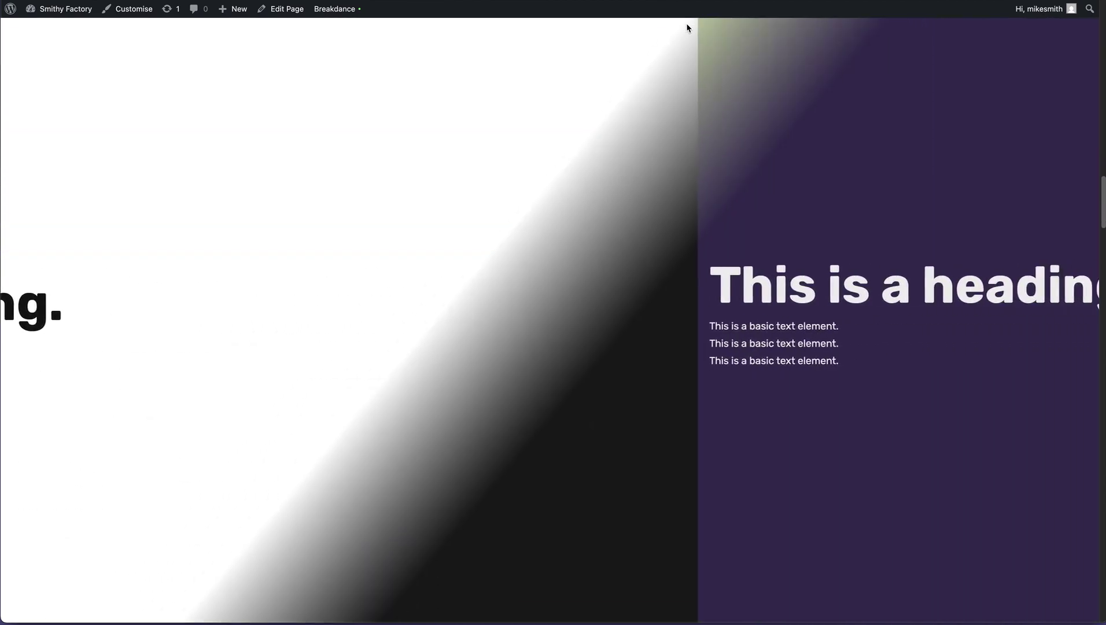
pyautogui.scroll(-5, 688, 27)
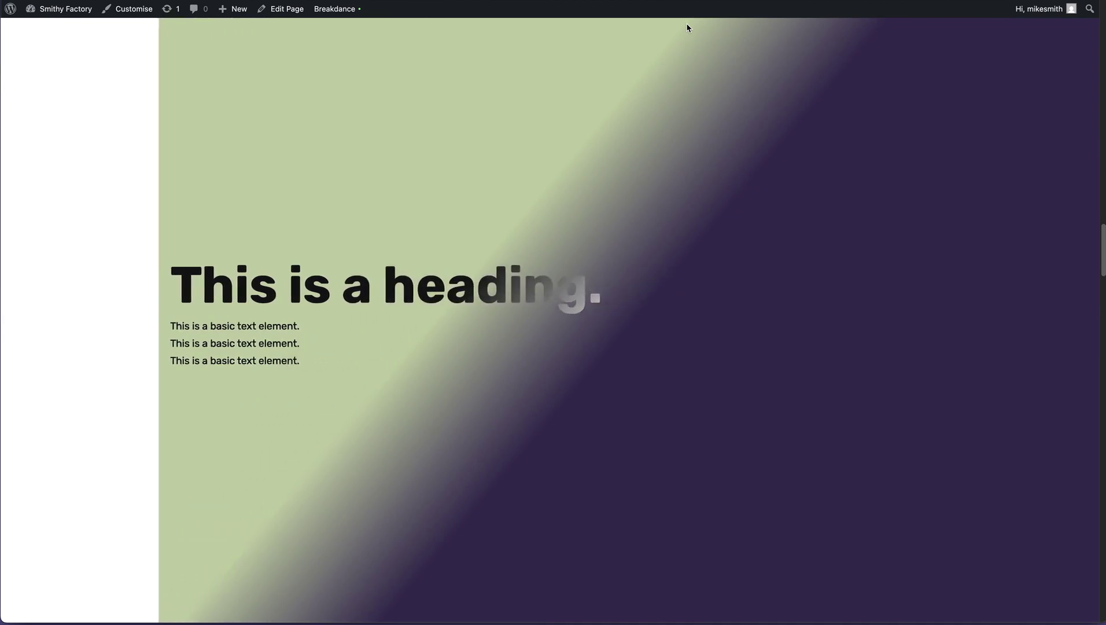
pyautogui.scroll(-5, 687, 27)
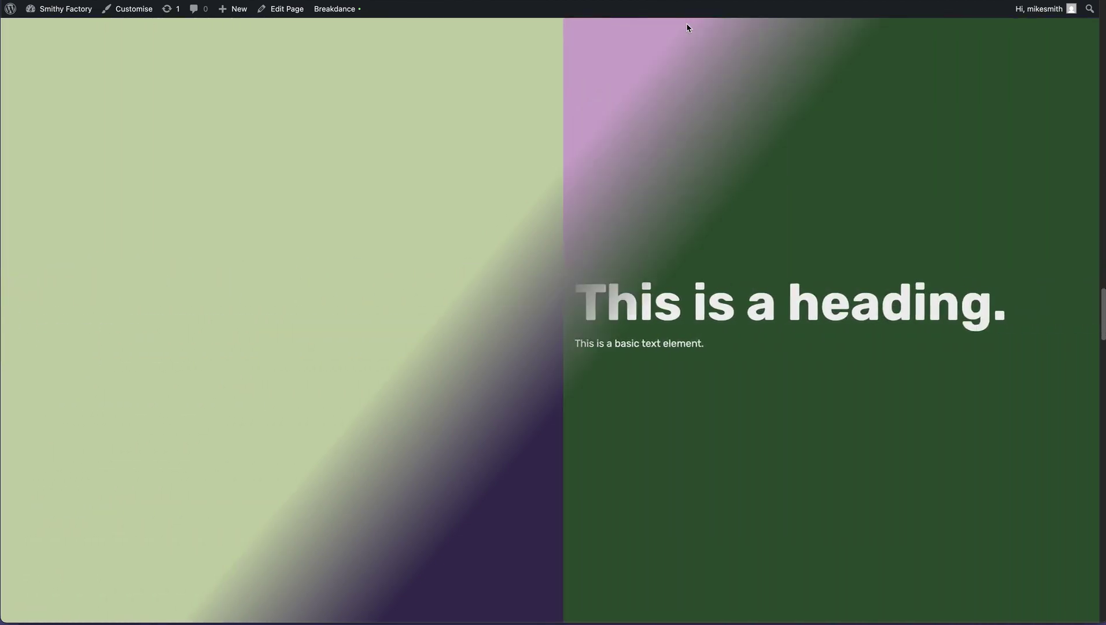
pyautogui.scroll(-5, 687, 28)
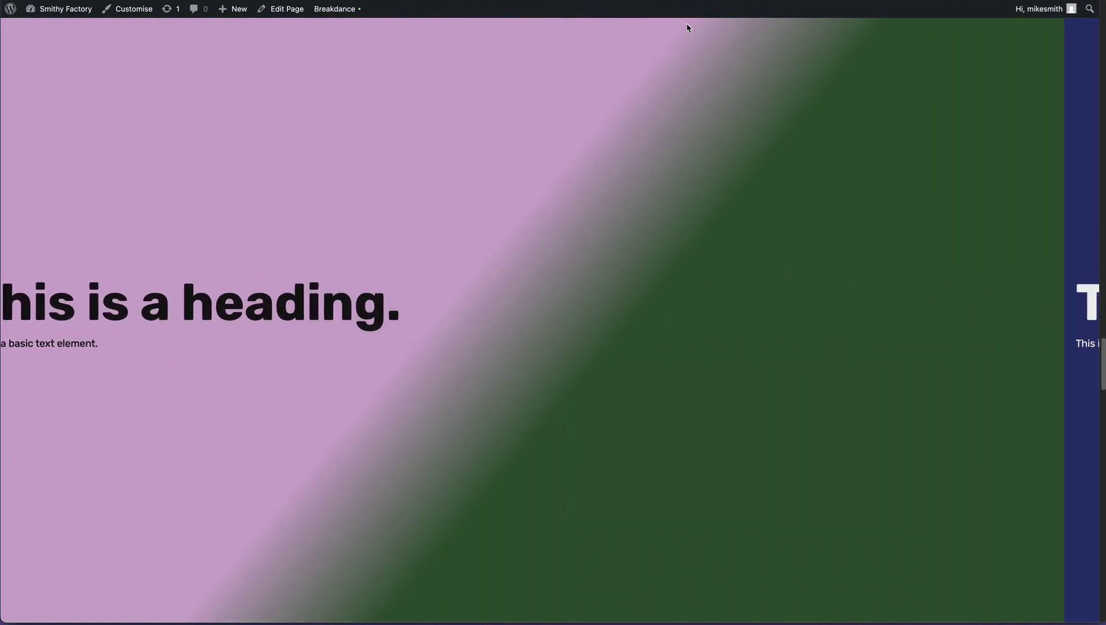
pyautogui.scroll(-3, 688, 28)
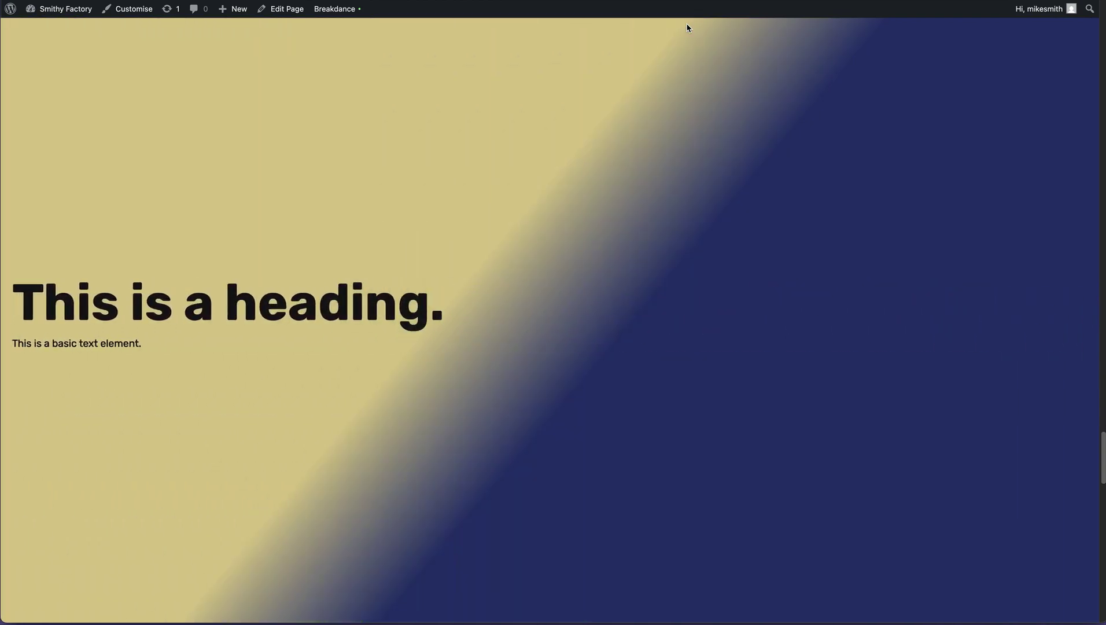
pyautogui.scroll(5, 687, 28)
pyautogui.scroll(2, 687, 27)
pyautogui.scroll(-5, 687, 28)
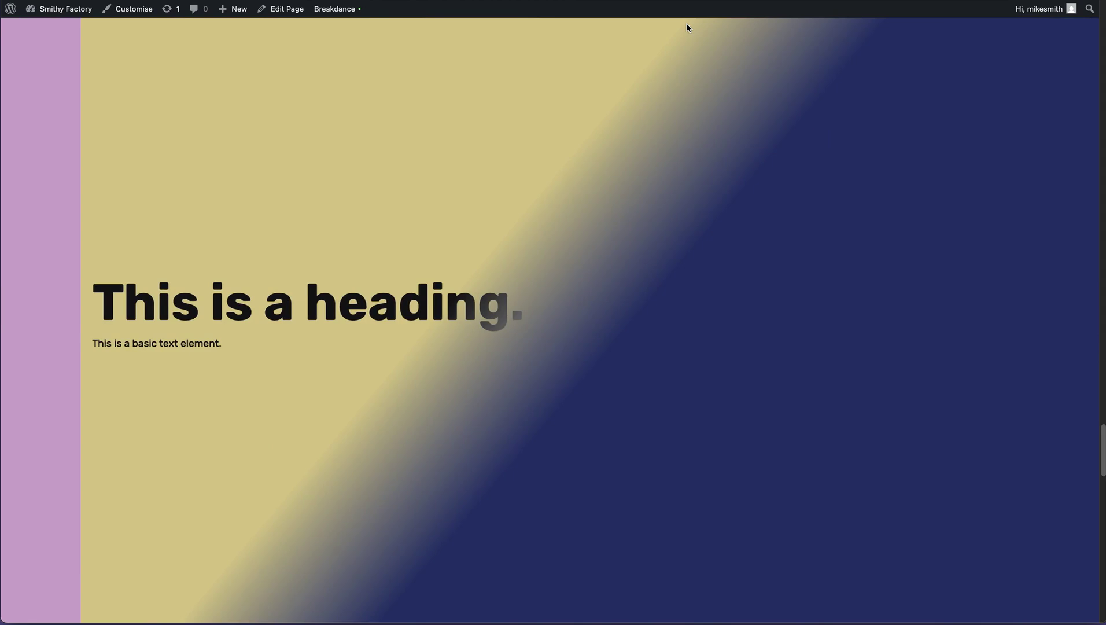
pyautogui.scroll(4, 688, 28)
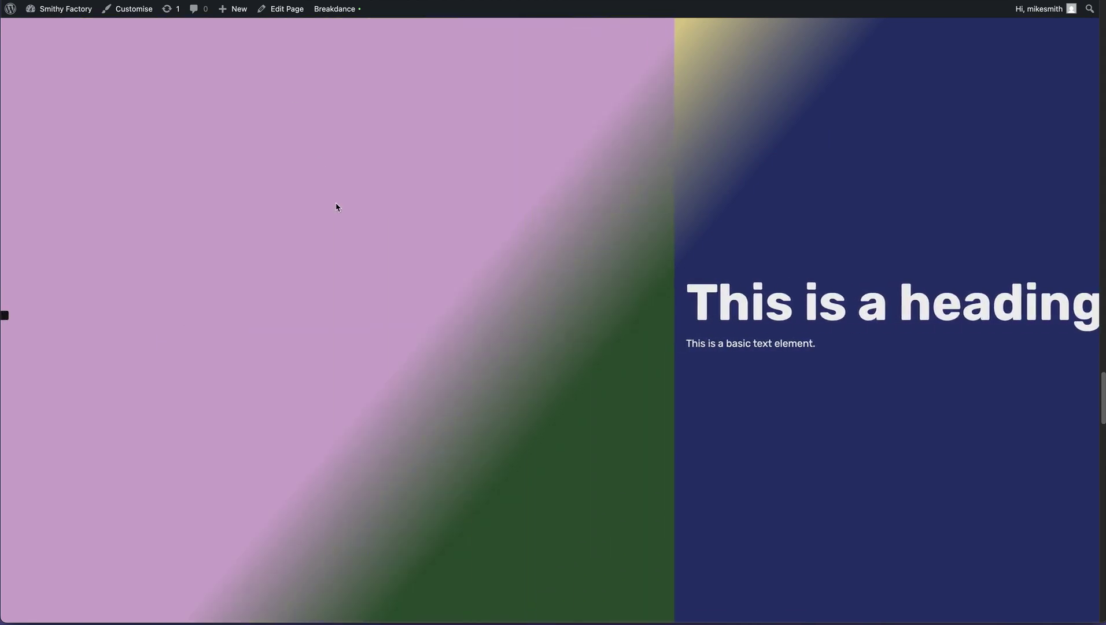
pyautogui.scroll(5, 682, 288)
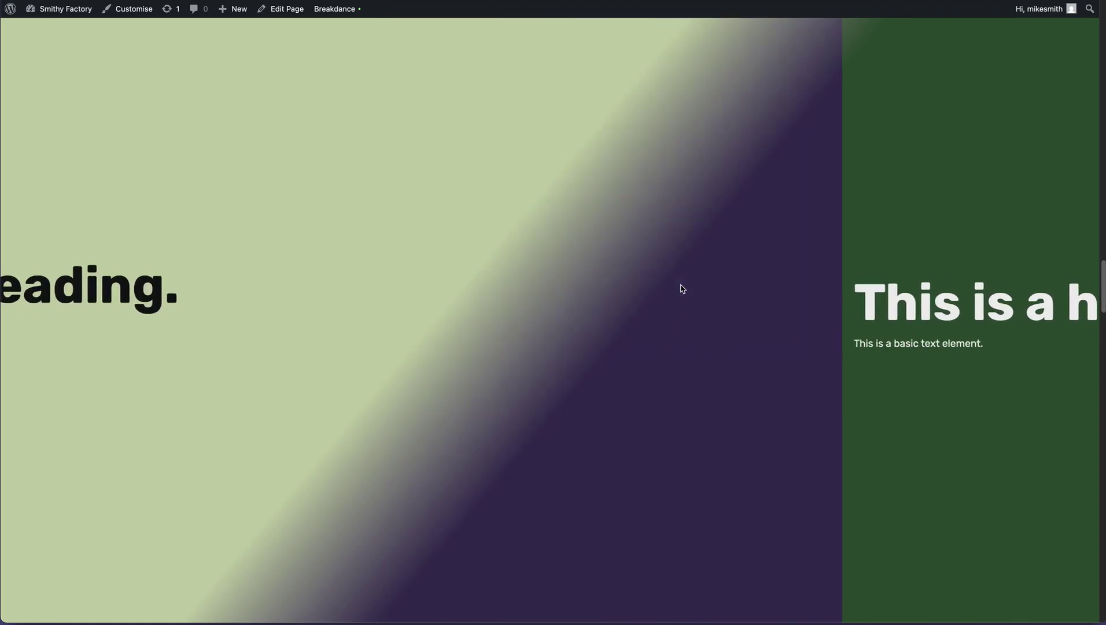
pyautogui.scroll(5, 683, 288)
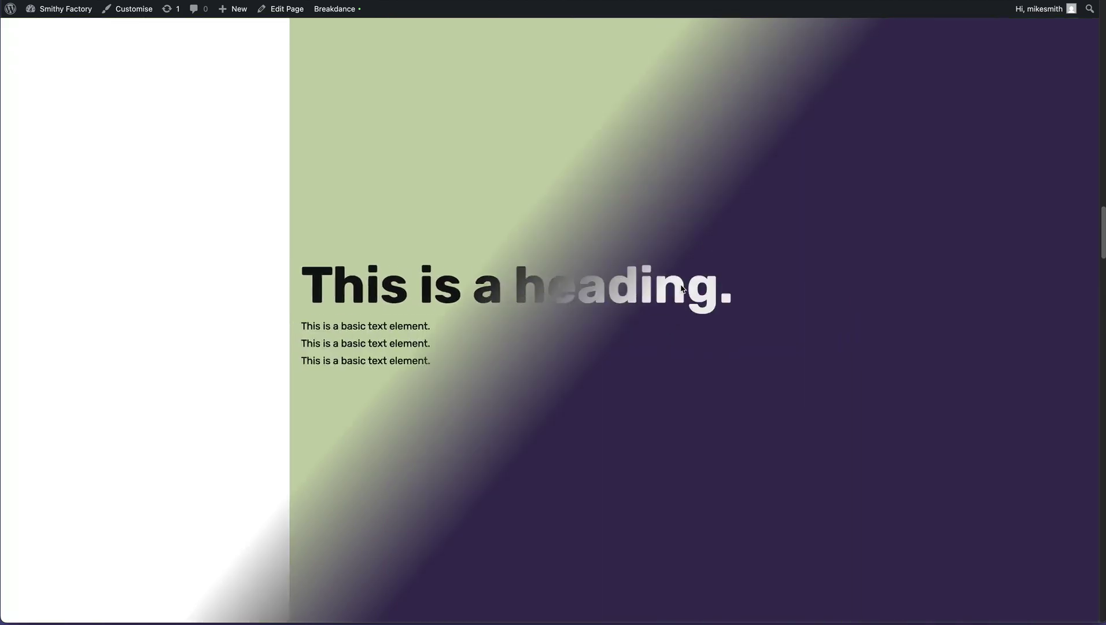
pyautogui.scroll(3, 683, 289)
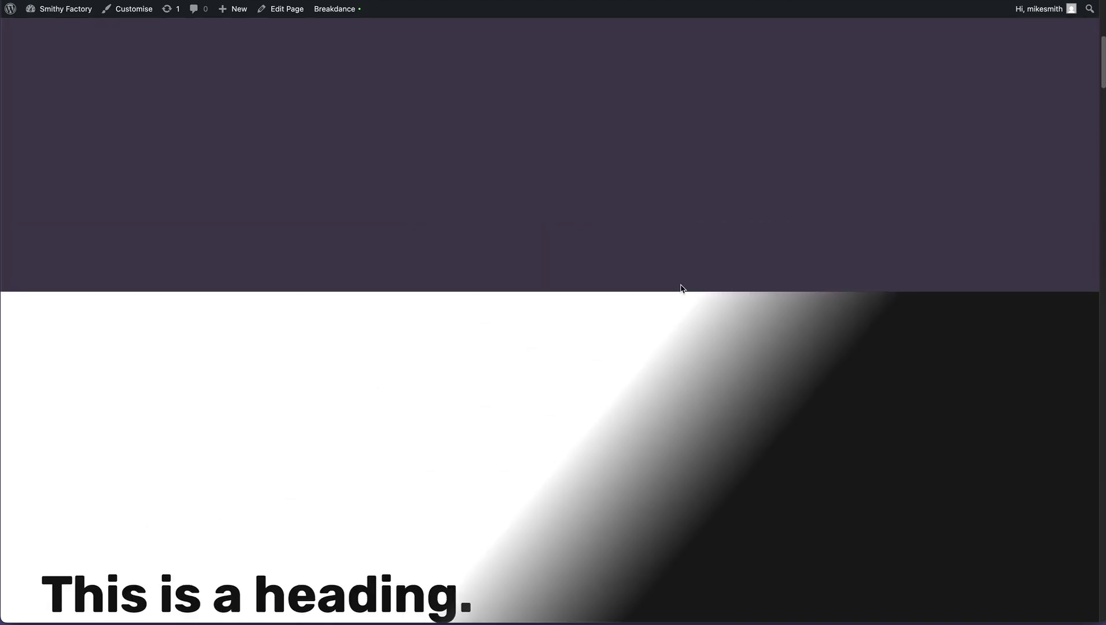
pyautogui.scroll(-5, 683, 289)
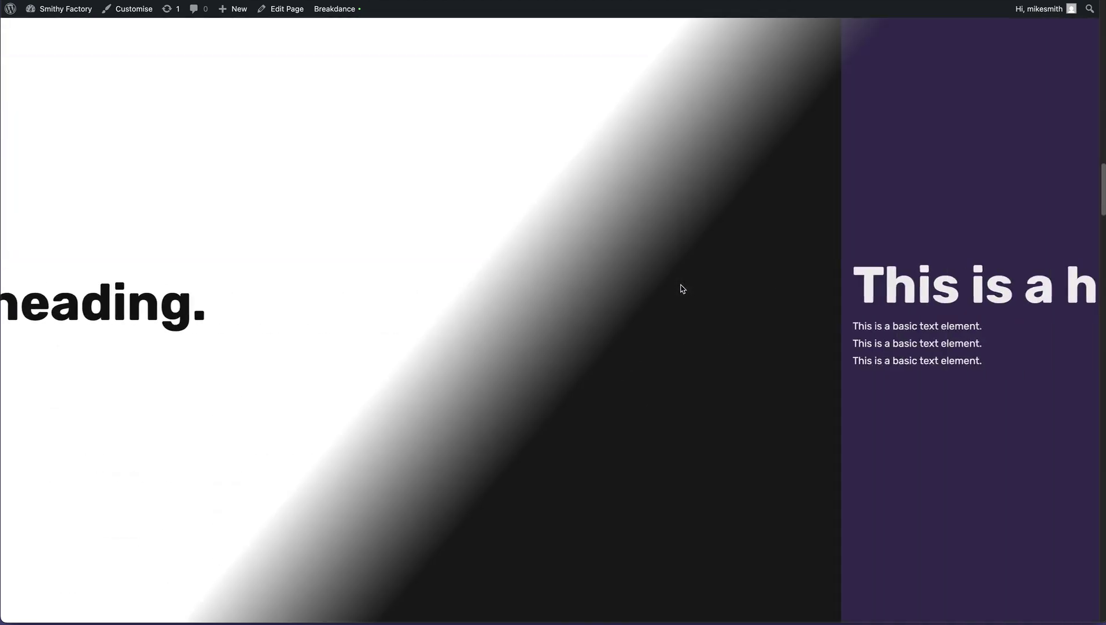
pyautogui.scroll(-5, 683, 288)
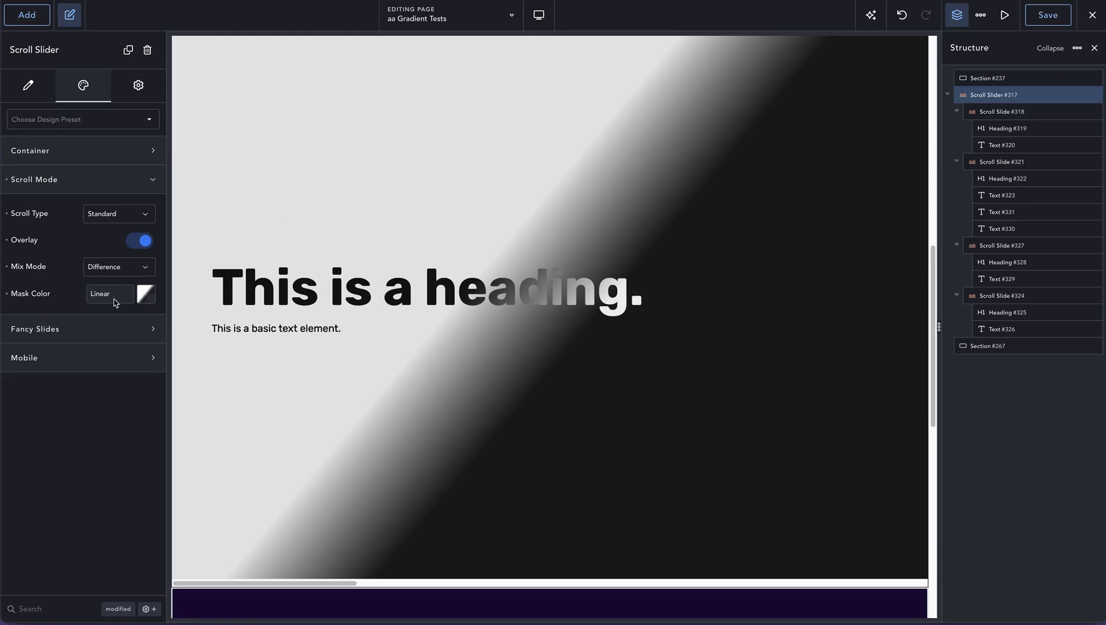
# - Give the mask gradient a hard diagonal edge by bringing its transparent end stop and white middle stop together
pyautogui.click(146, 294)
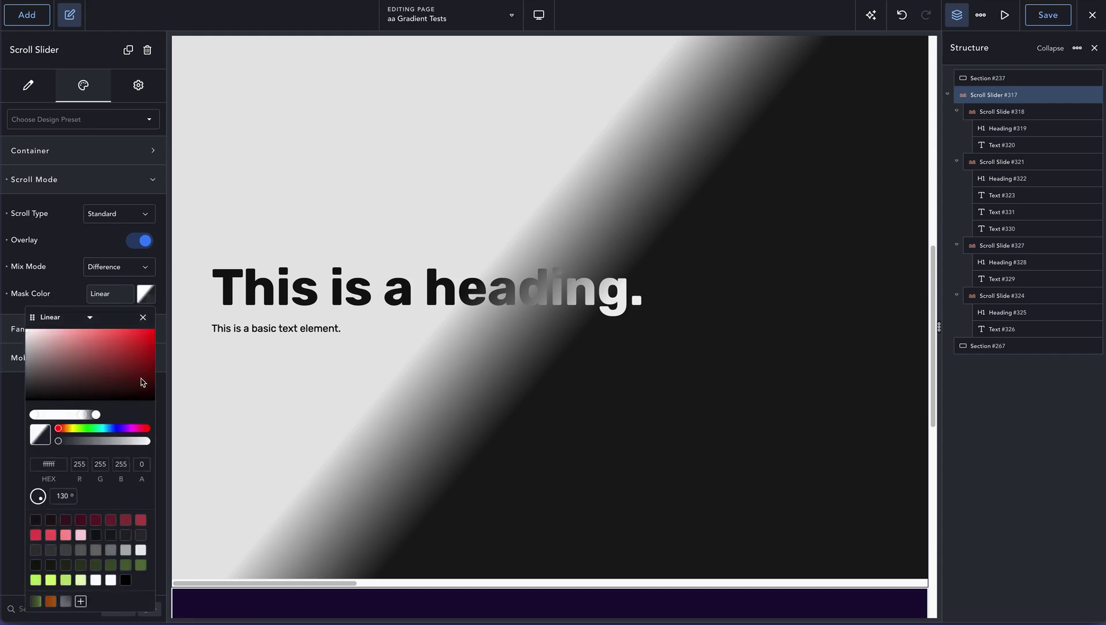
pyautogui.moveTo(97, 415); pyautogui.dragTo(92, 416)
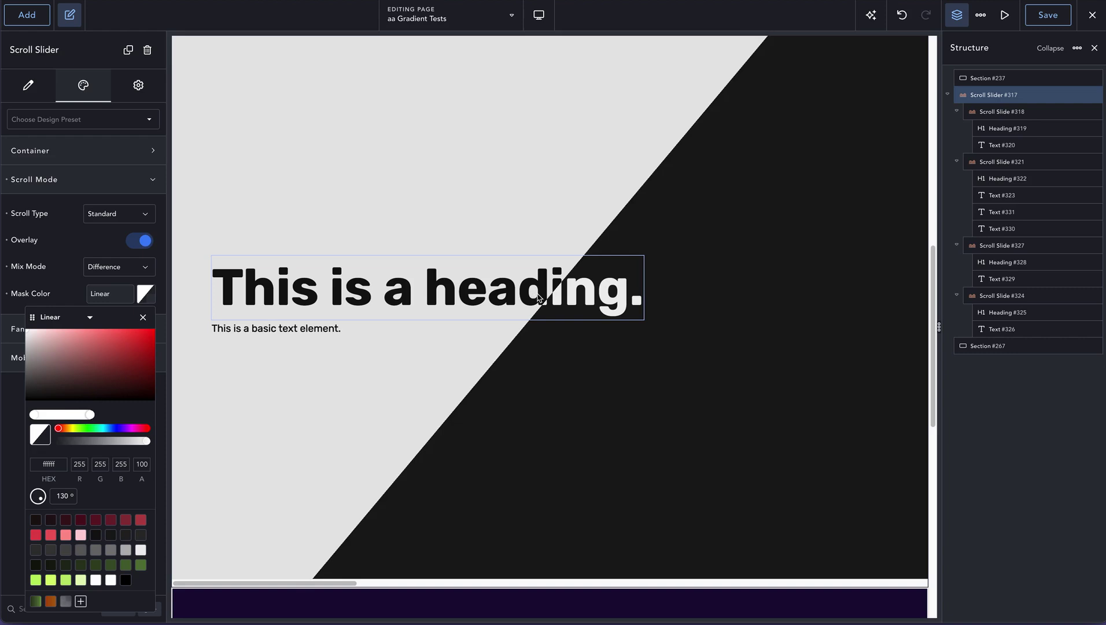
# - Move Scroll Slide #321 above Scroll Slide #318, save the page, and reload the live page
pyautogui.moveTo(977, 163); pyautogui.dragTo(979, 109)
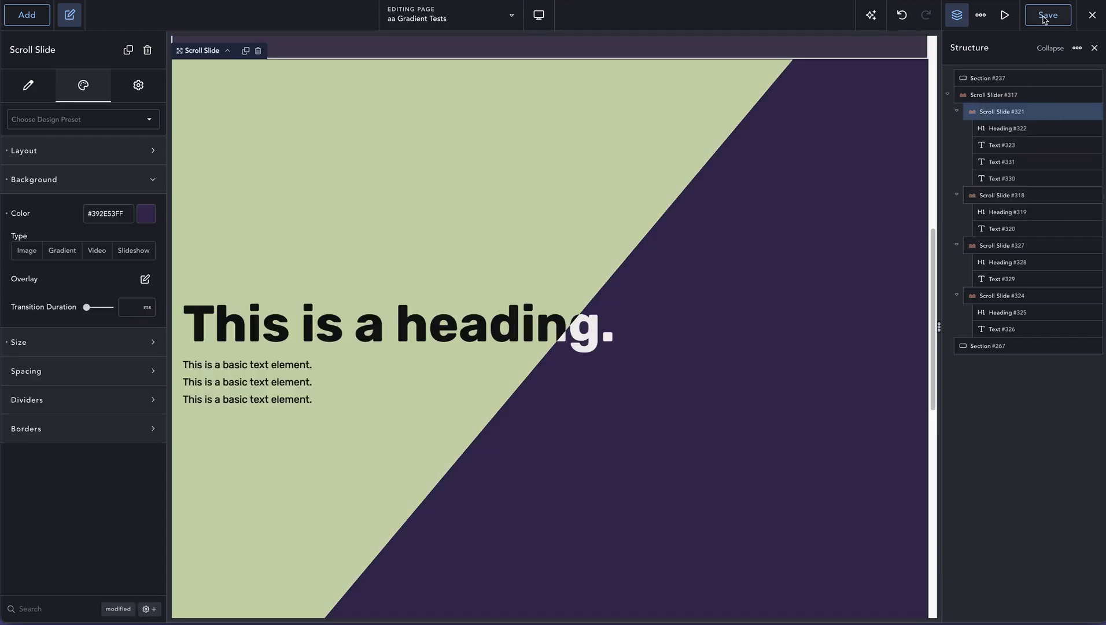
pyautogui.click(1045, 18)
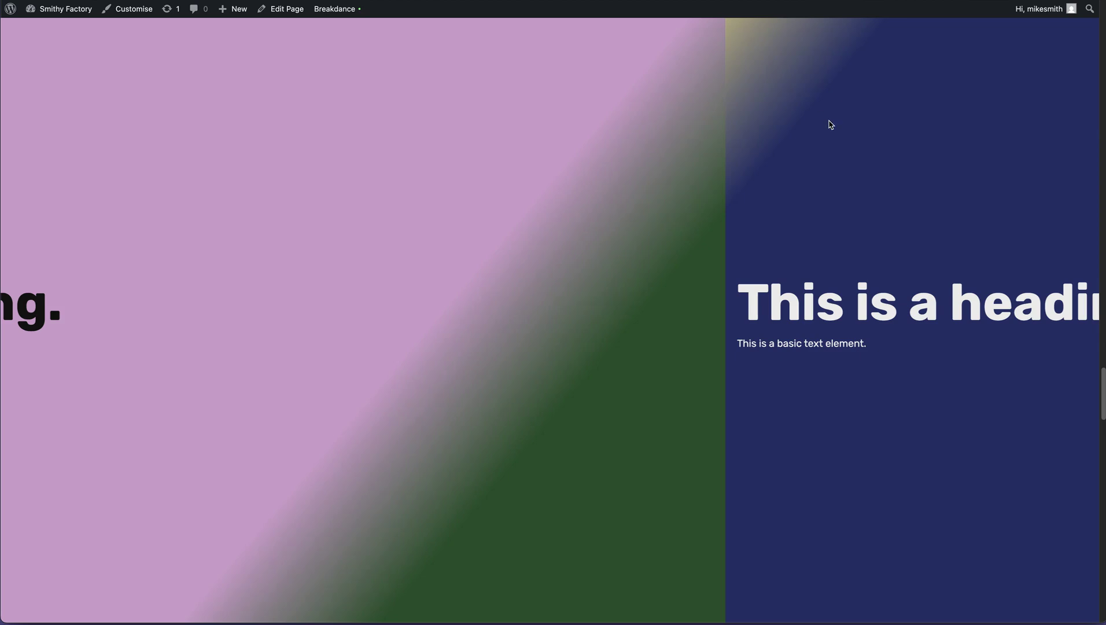
pyautogui.press('super+r')
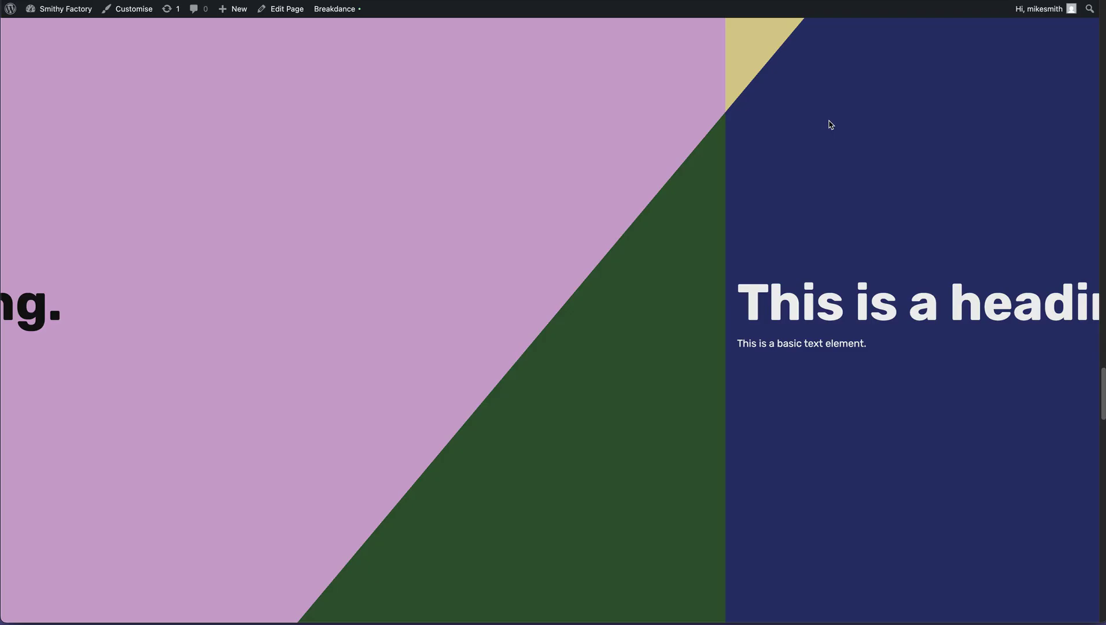
# - Check the hard-edged mask and the new slide order on the live page across all slides
pyautogui.scroll(-5, 831, 124)
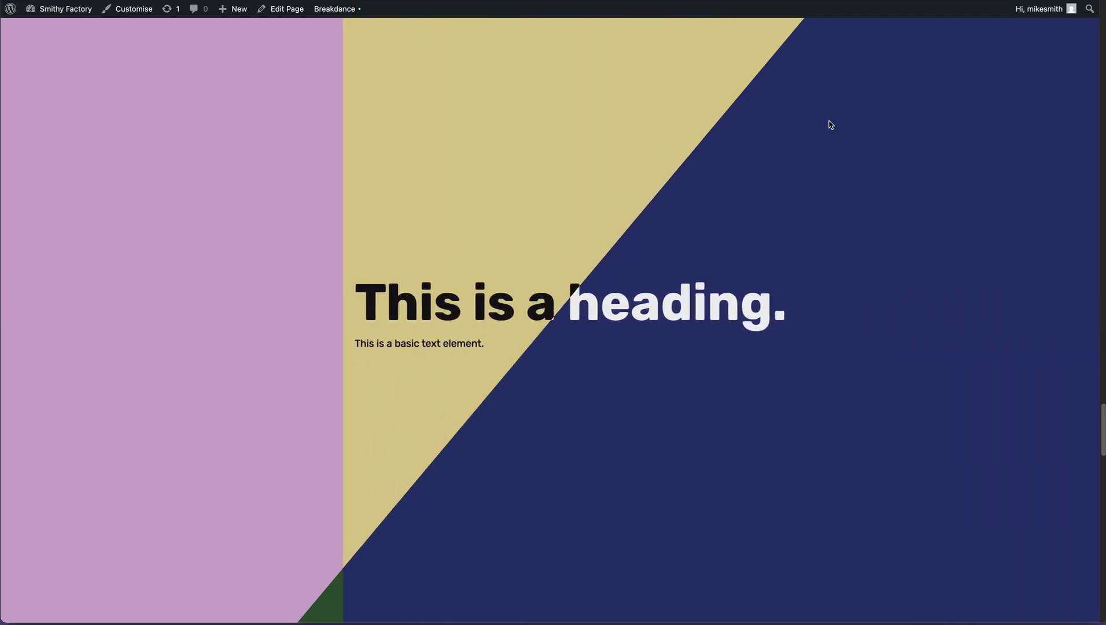
pyautogui.scroll(10, 831, 125)
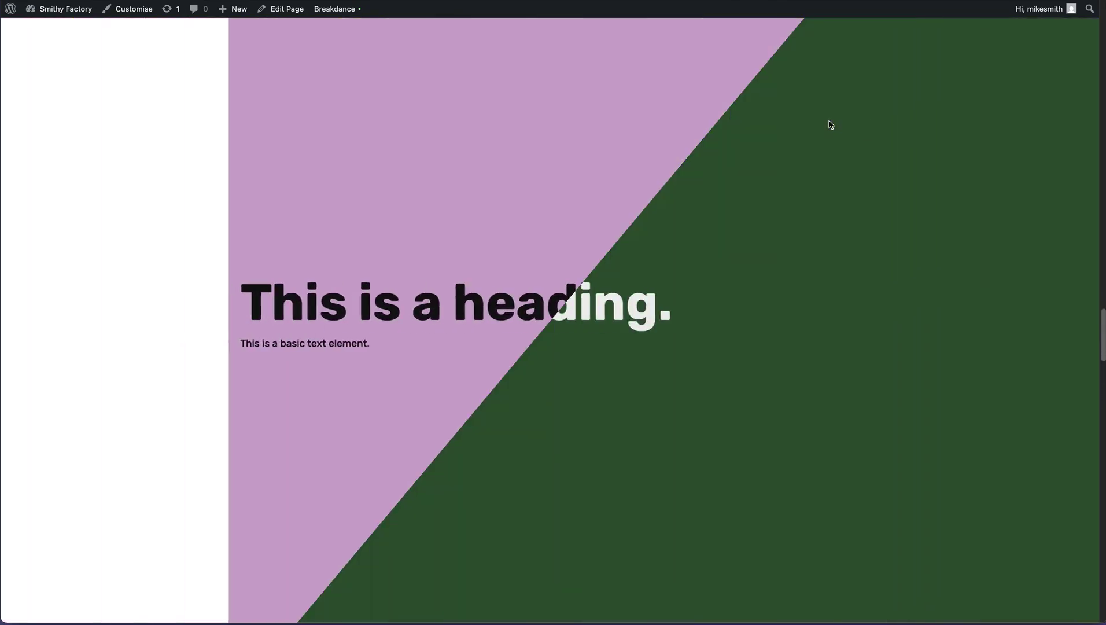
pyautogui.scroll(8, 830, 124)
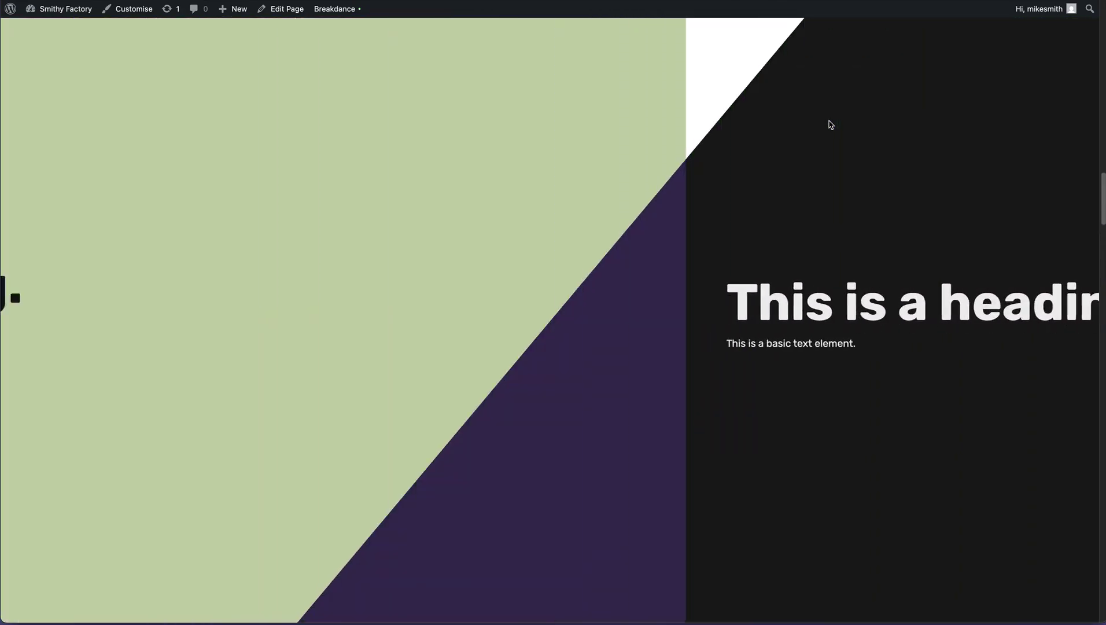
pyautogui.scroll(4, 830, 125)
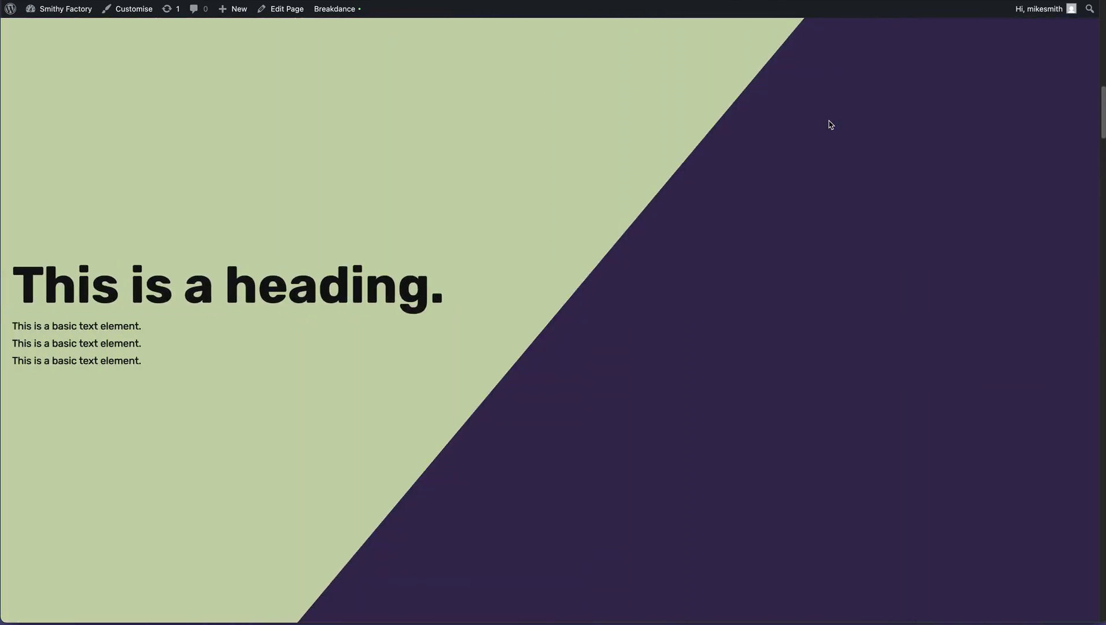
pyautogui.scroll(-6, 831, 124)
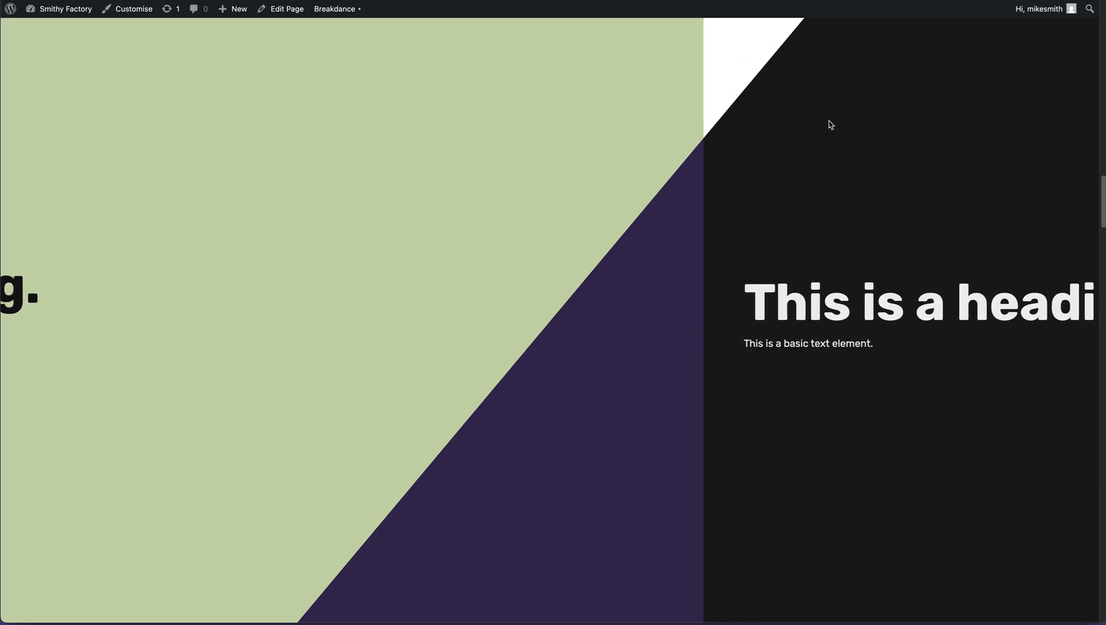
pyautogui.scroll(-8, 831, 124)
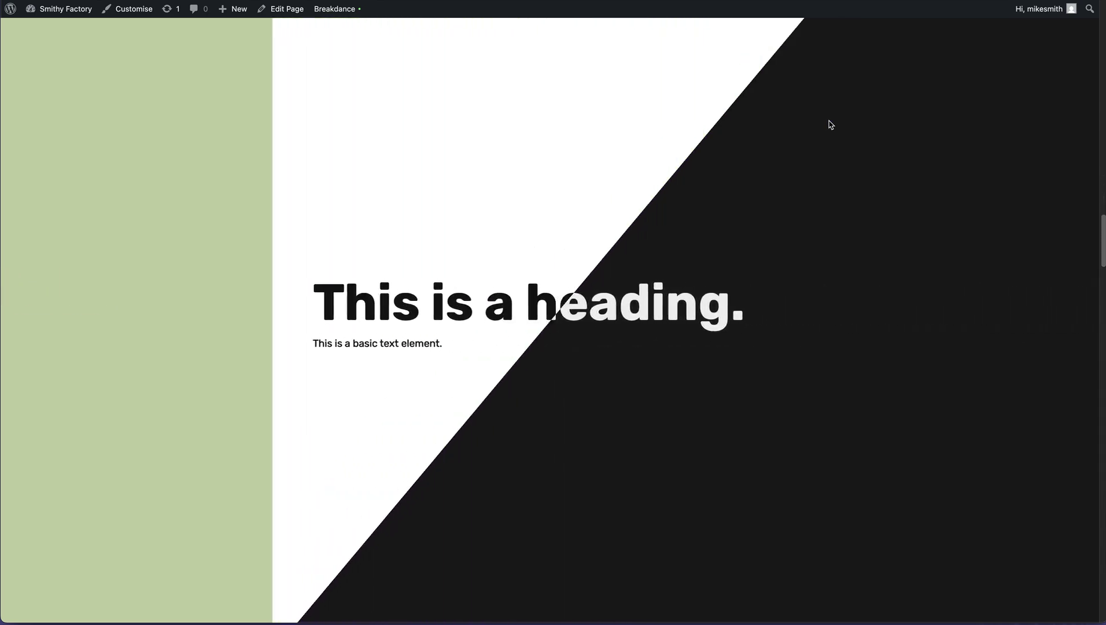
pyautogui.scroll(-2, 831, 125)
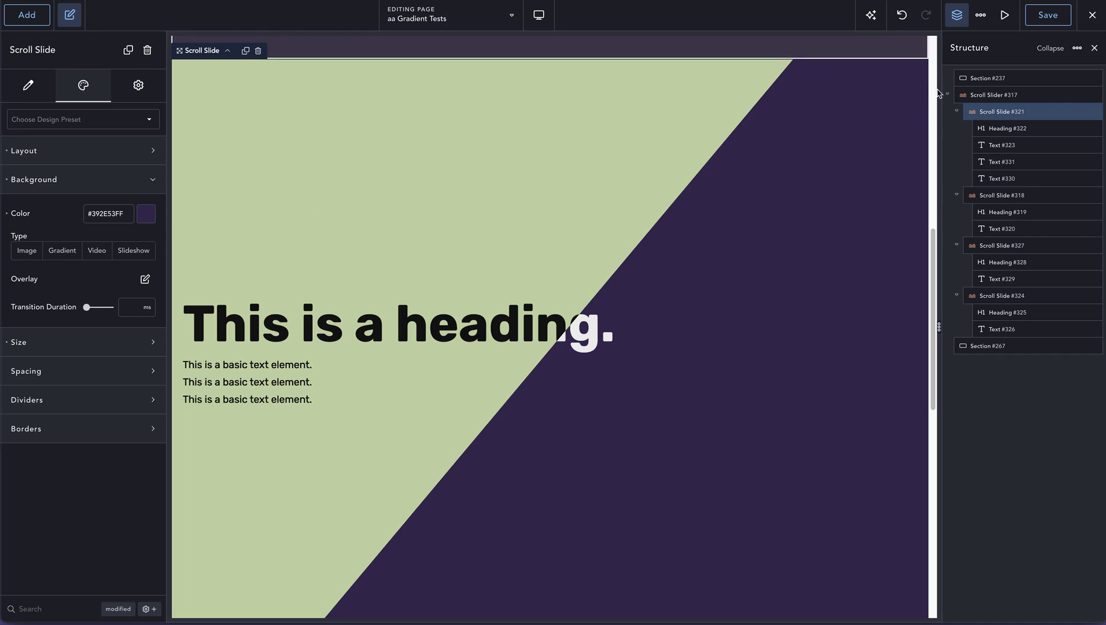
# - Review the mix modes available for the Scroll Slider's overlay and keep Difference
pyautogui.click(988, 94)
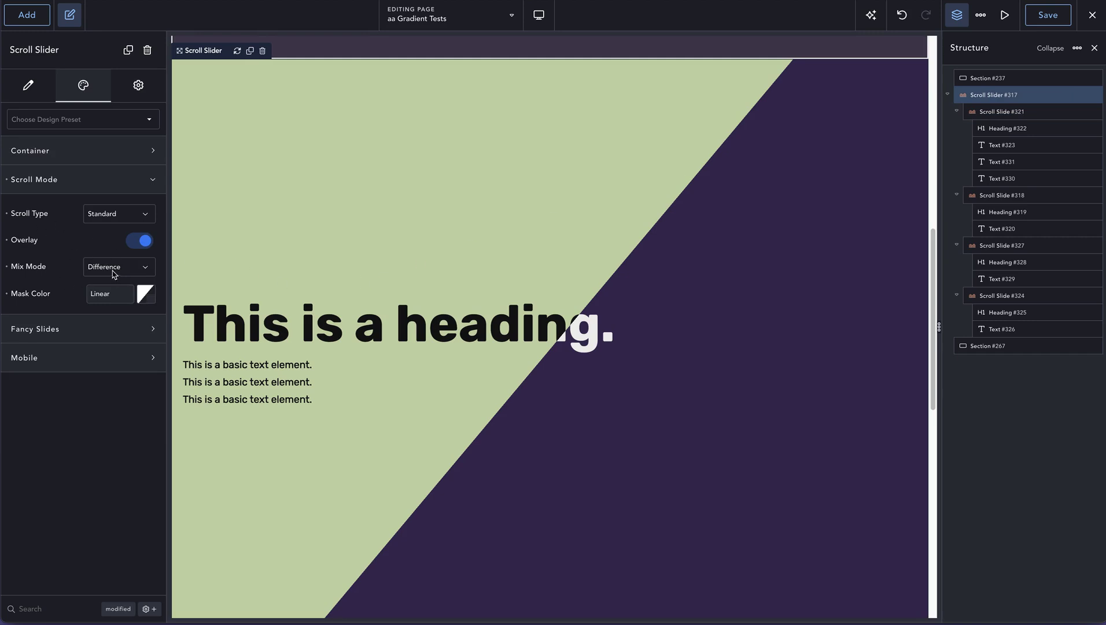
pyautogui.click(113, 272)
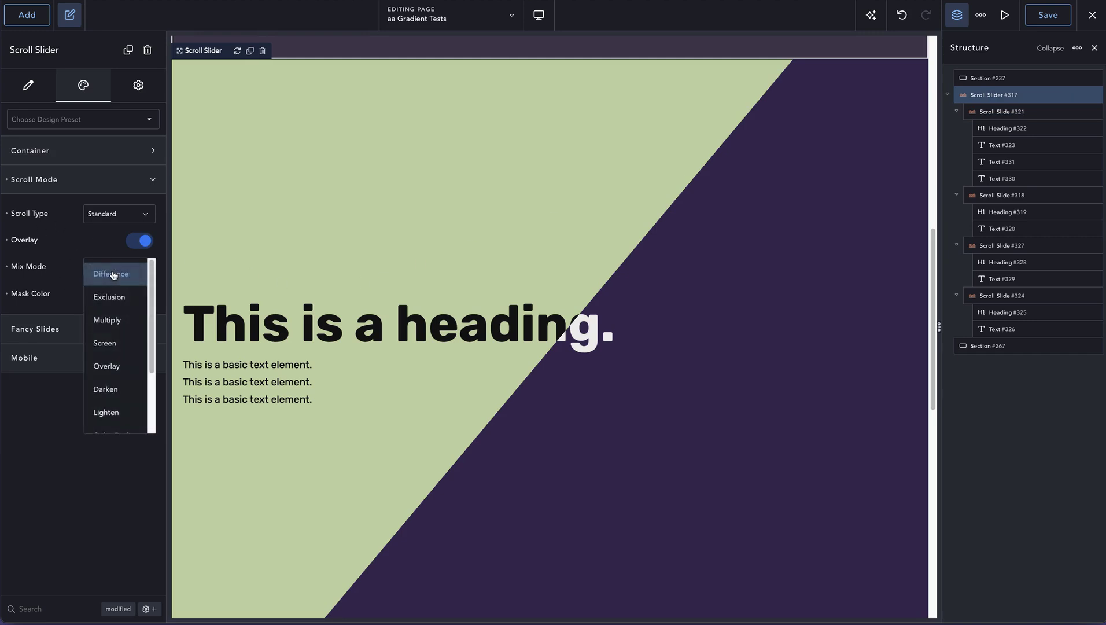
pyautogui.click(113, 274)
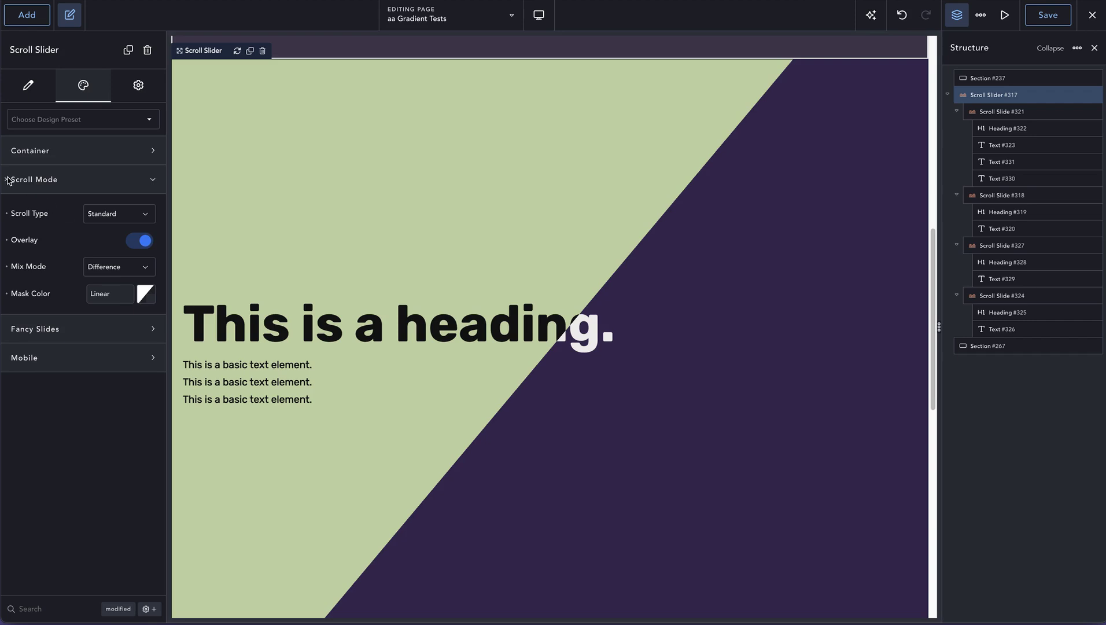
# - Clear all of the Scroll Slider's Scroll Mode settings and display its Mobile settings
pyautogui.click(7, 180)
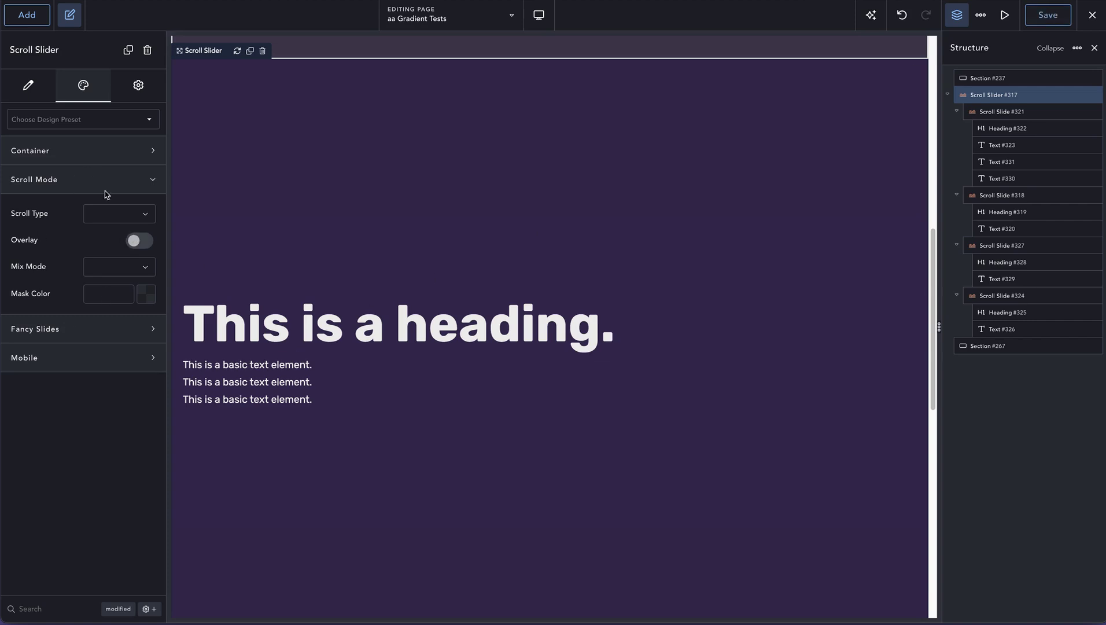
pyautogui.click(93, 178)
pyautogui.click(95, 234)
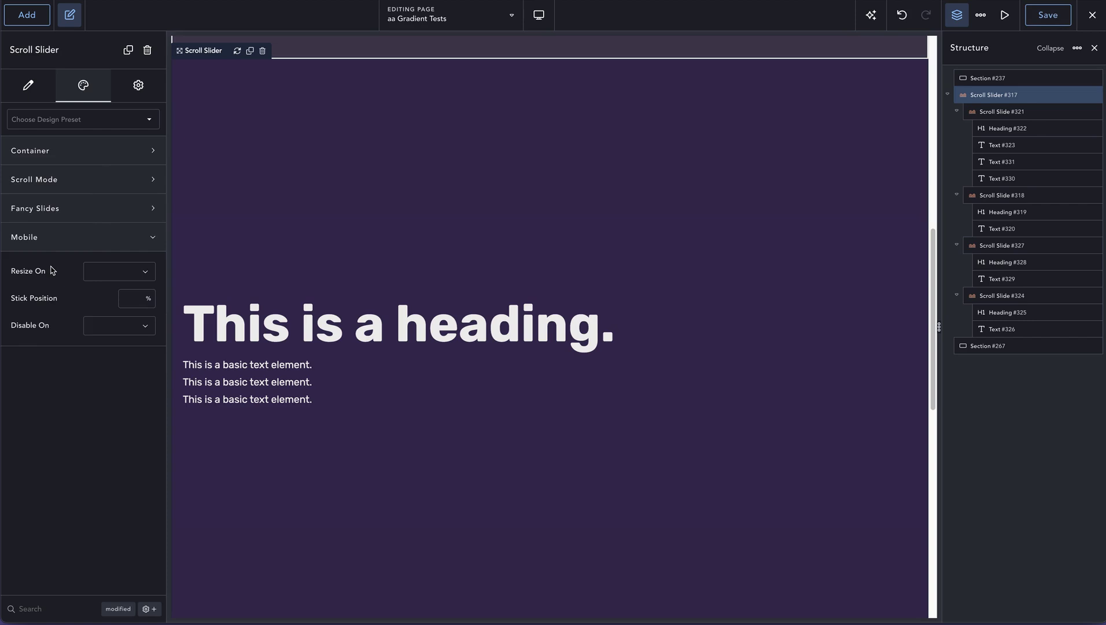
# - Add five consecutive Landscapes images to the Scroll Slider, from the red canoes lake to the snowy teal lake, and save the page
pyautogui.click(43, 94)
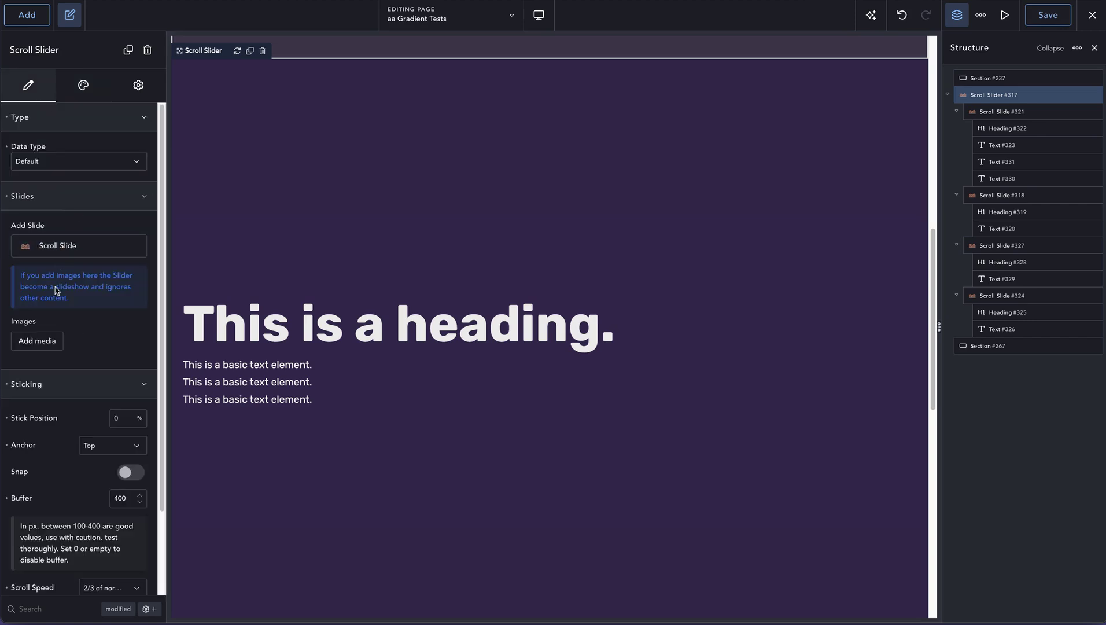
pyautogui.click(46, 345)
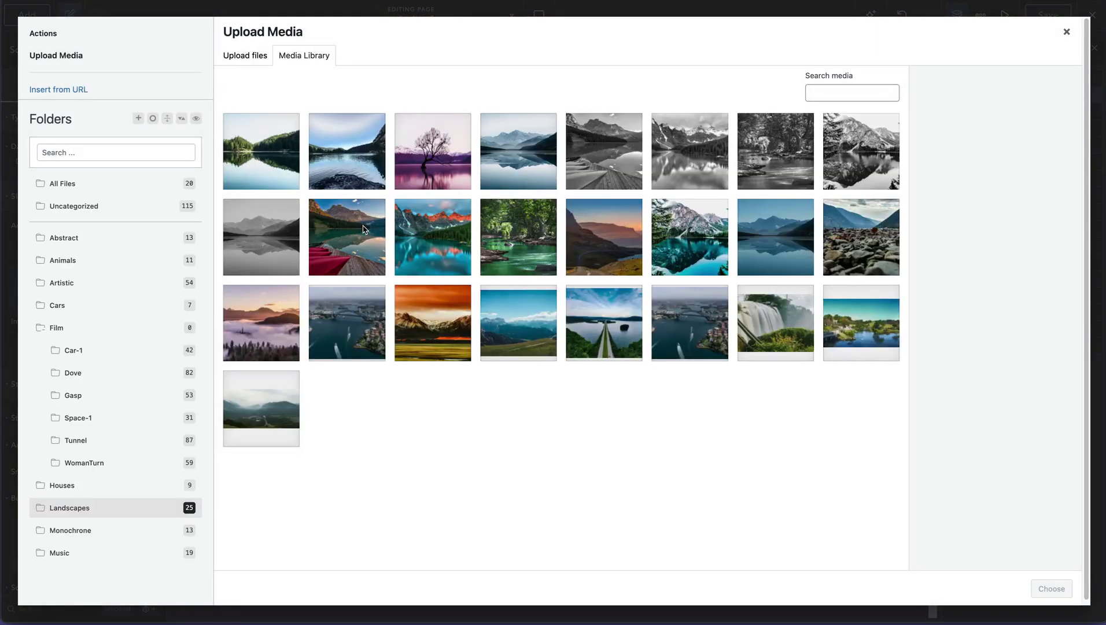
pyautogui.click(372, 229)
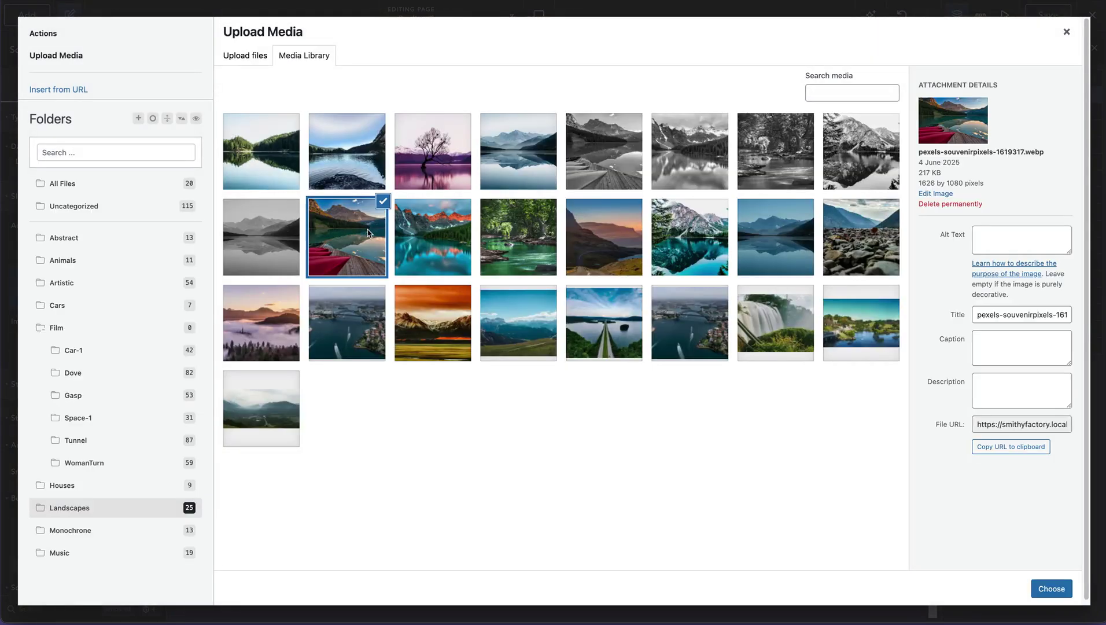
pyautogui.keyDown('shift'); pyautogui.click(673, 245); pyautogui.keyUp('shift')
pyautogui.click(1059, 592)
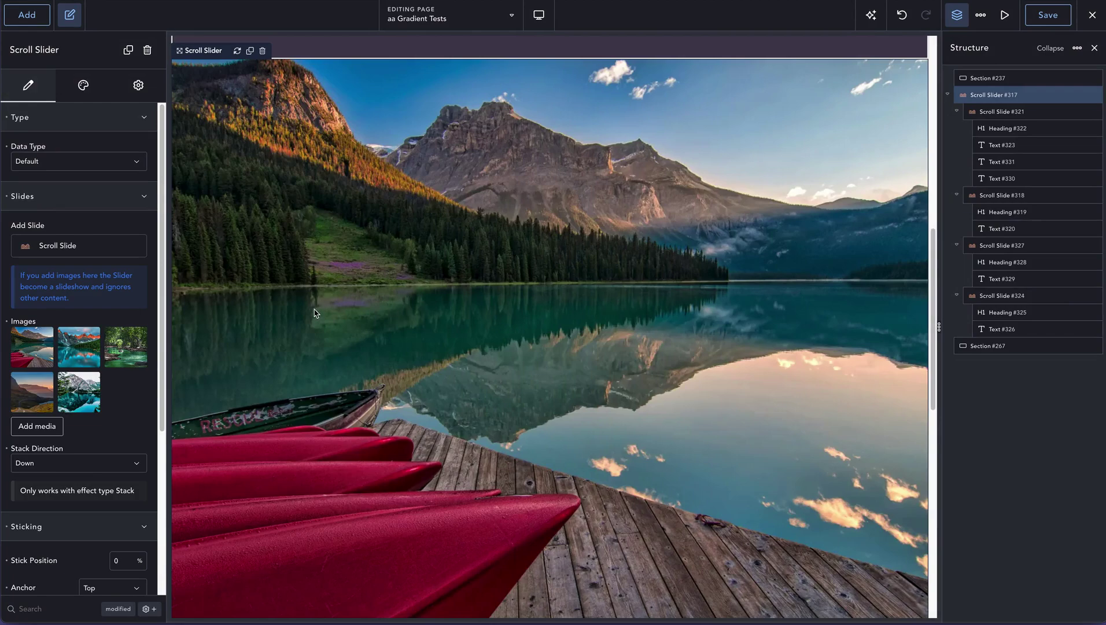
pyautogui.click(1044, 17)
# - Set the Scroll Slider's Scroll Type to Wipe and save the page
pyautogui.click(93, 98)
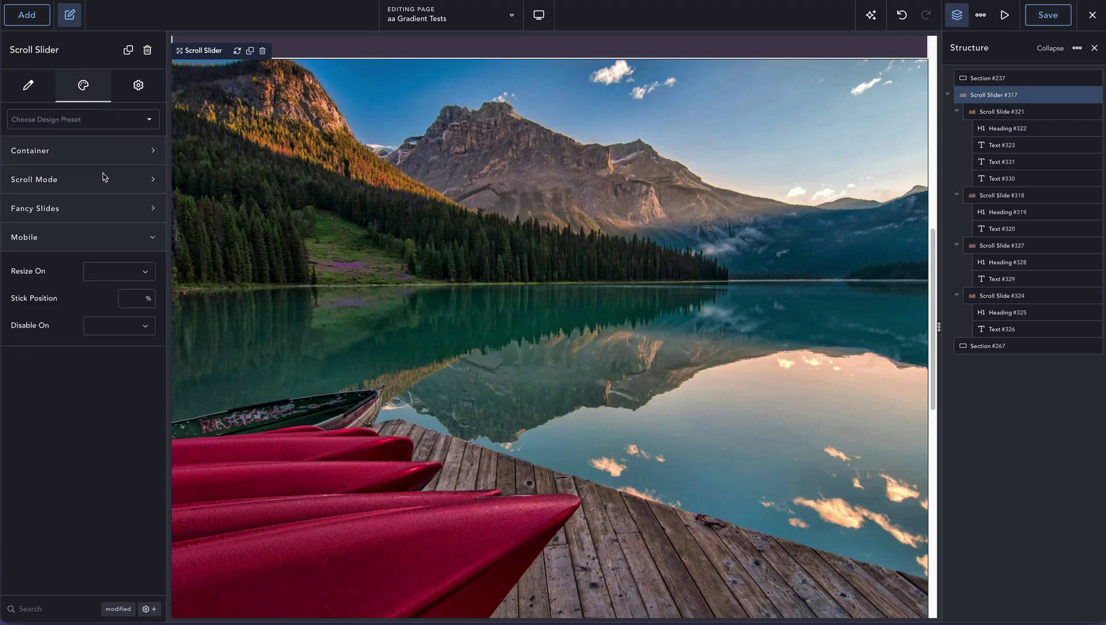
pyautogui.click(114, 182)
pyautogui.click(123, 216)
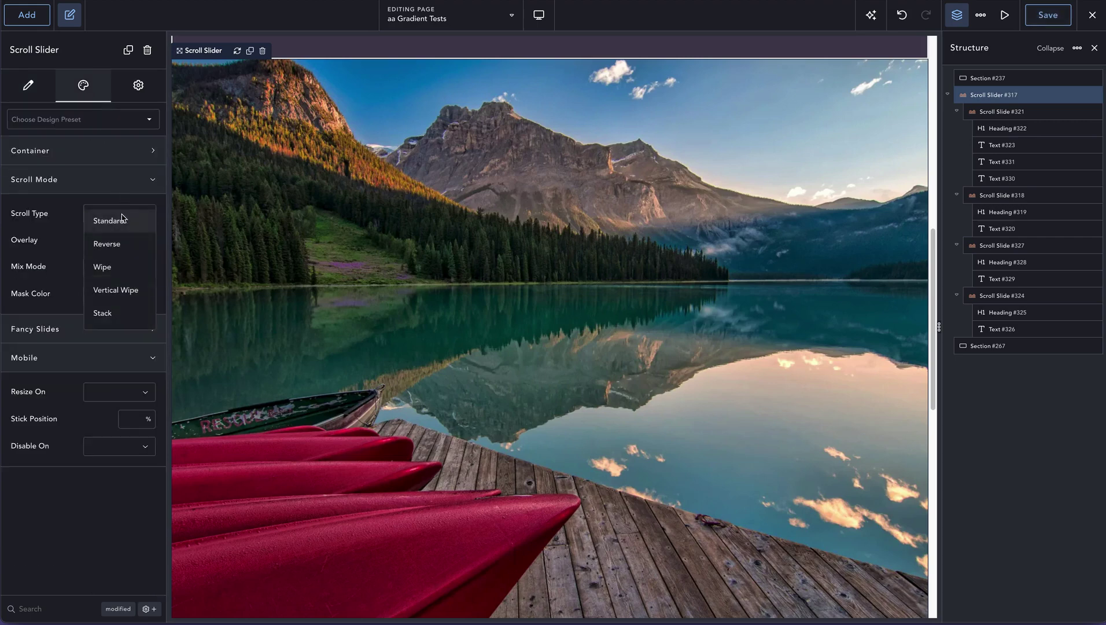
pyautogui.click(119, 268)
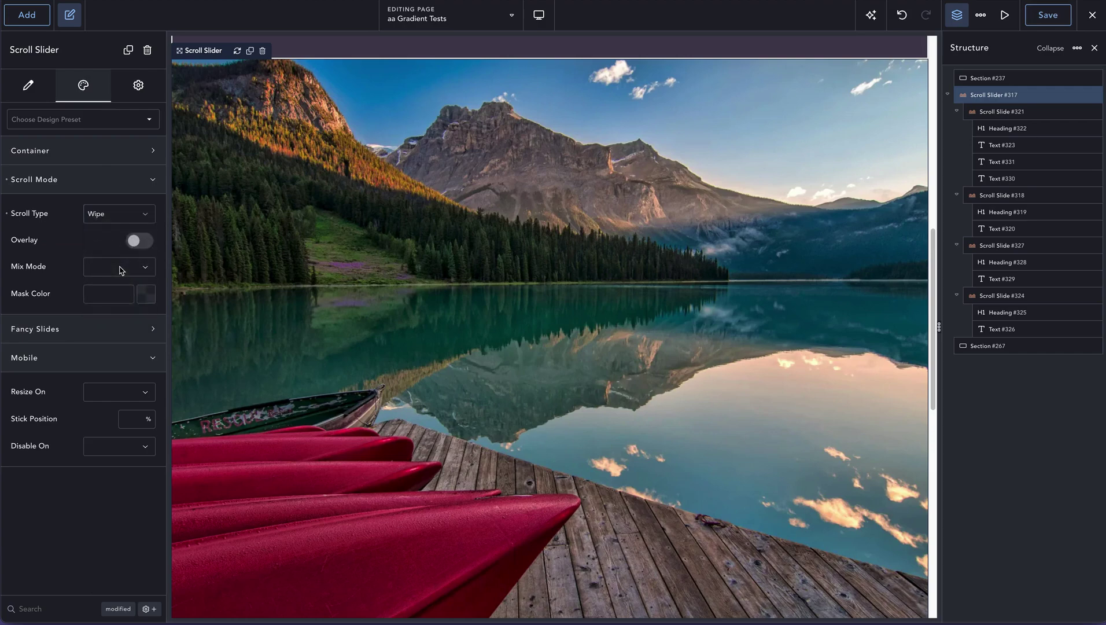
pyautogui.click(48, 99)
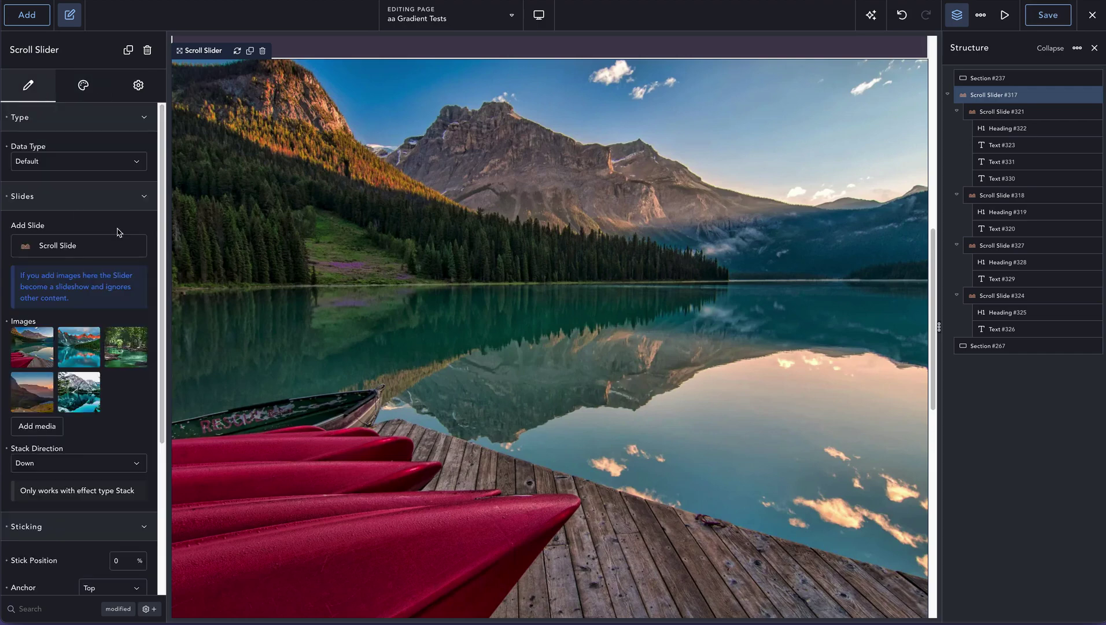
pyautogui.scroll(-4, 94, 313)
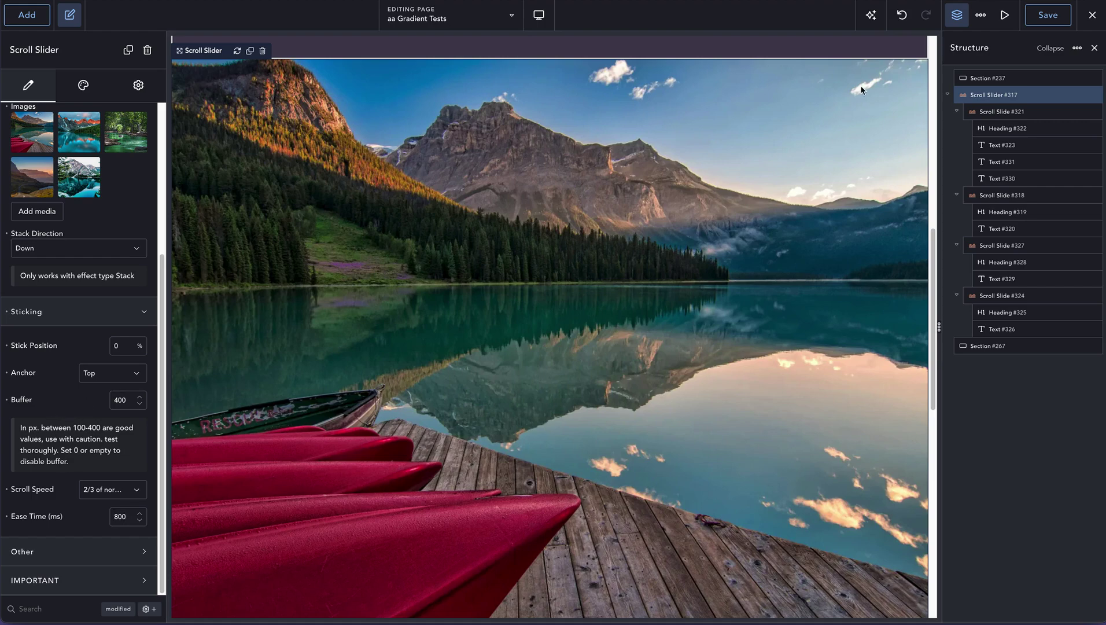
pyautogui.click(1039, 21)
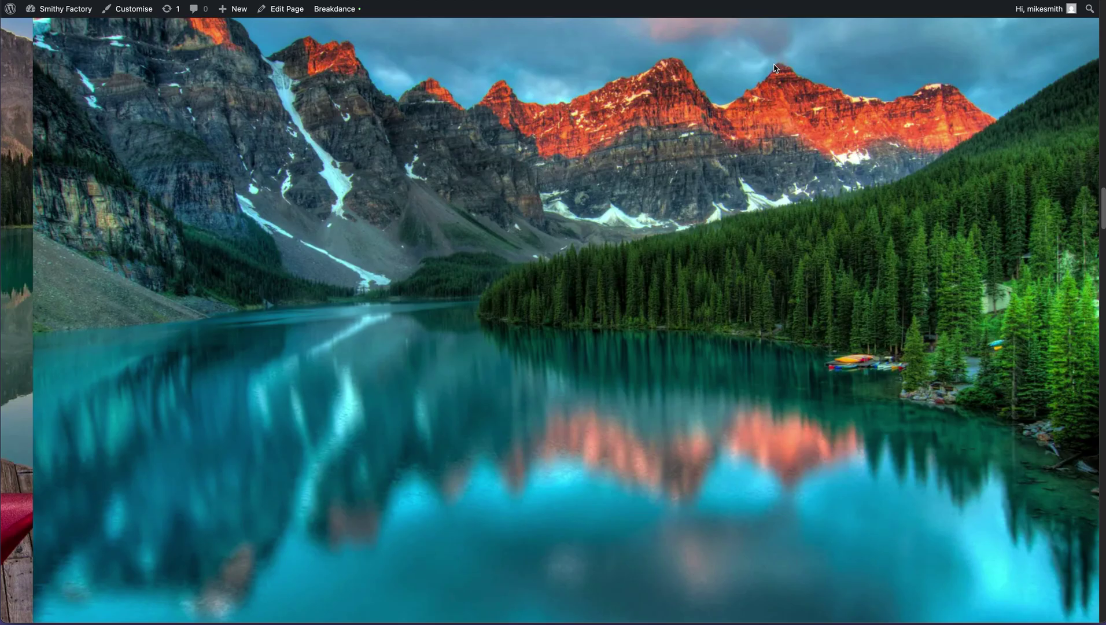
# - Check the Wipe transitions between the slideshow images on the live page, going forward to the last image and back
pyautogui.scroll(-10, 774, 68)
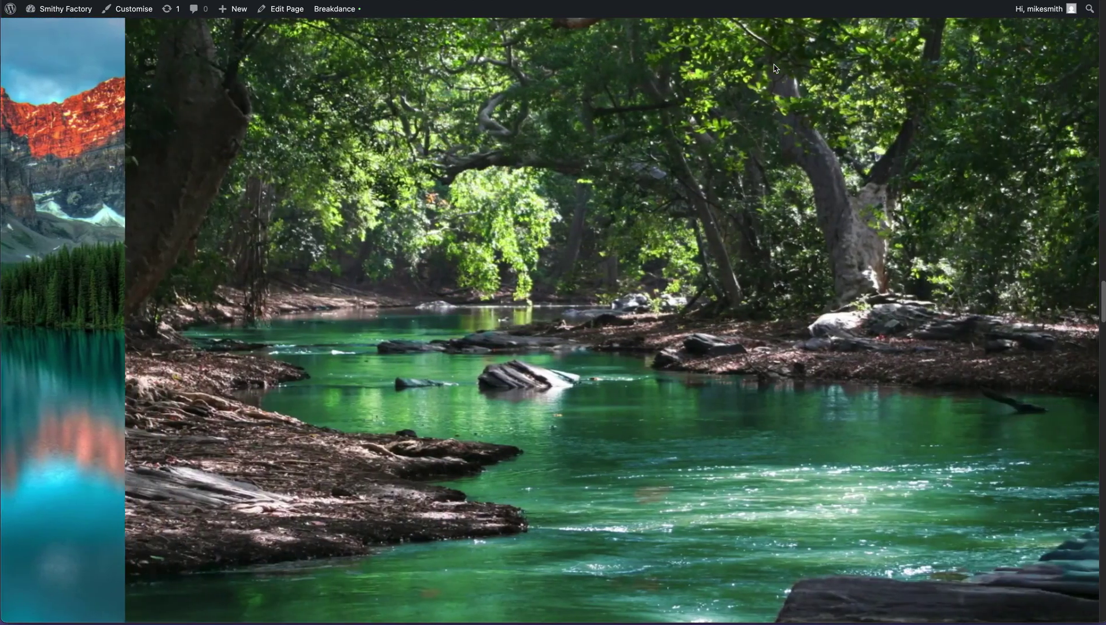
pyautogui.scroll(-10, 774, 68)
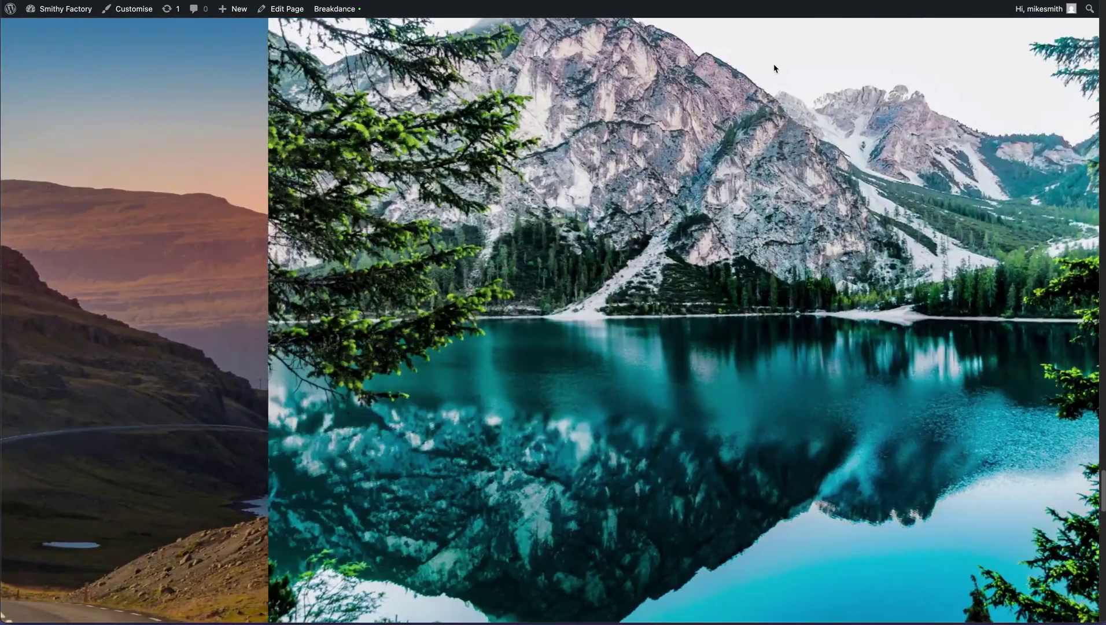
pyautogui.scroll(-10, 774, 68)
pyautogui.scroll(10, 774, 67)
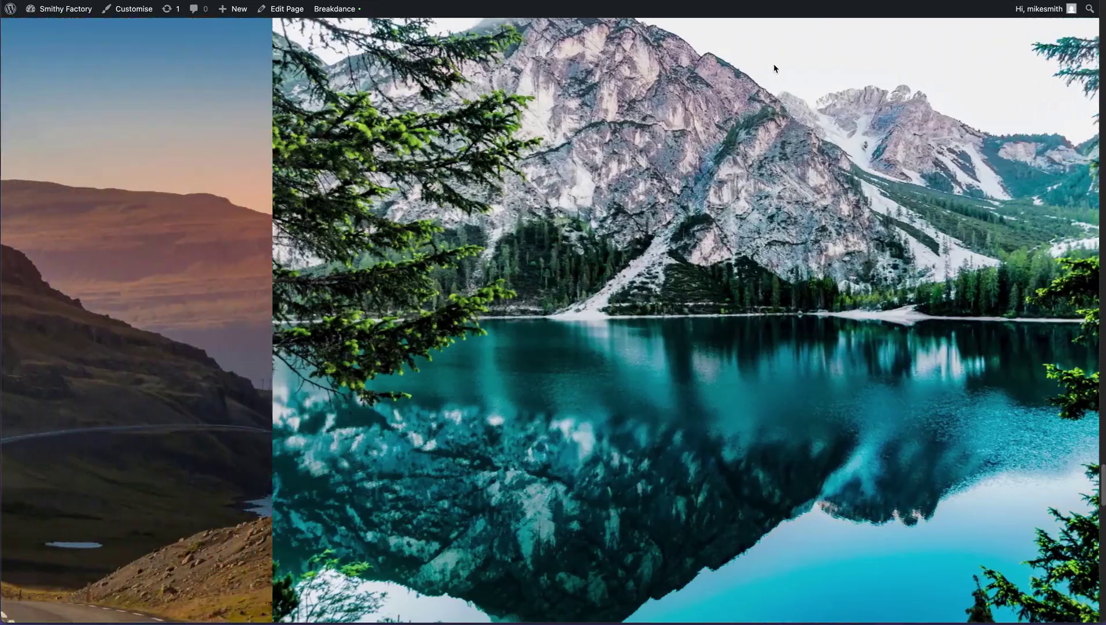
pyautogui.scroll(10, 774, 67)
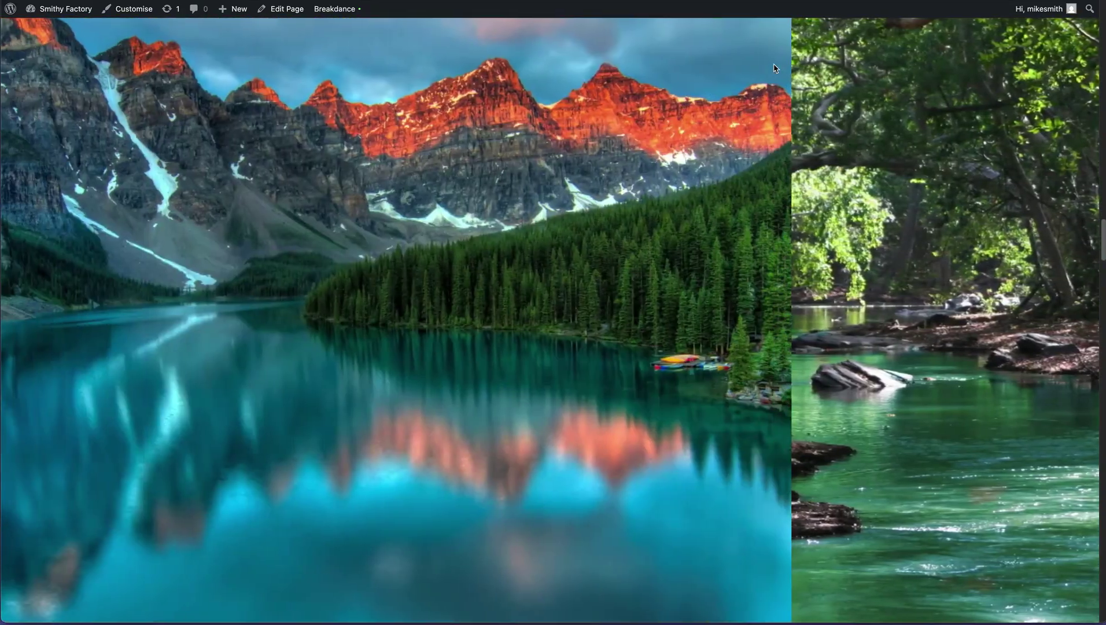
pyautogui.scroll(10, 774, 68)
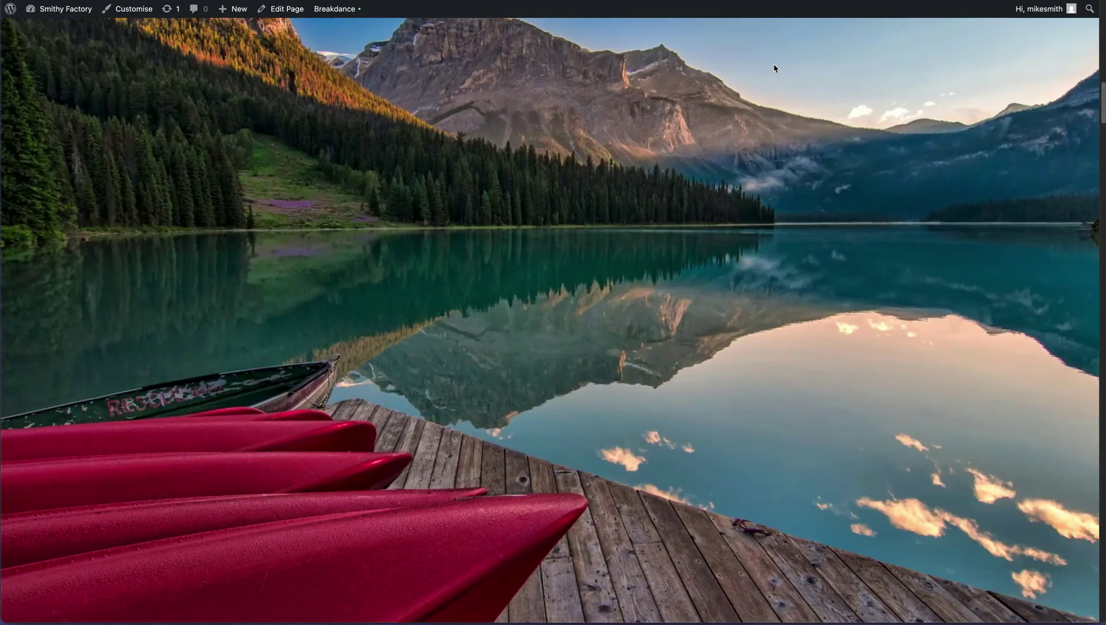
# - Preview the live page in Samsung Galaxy S8+ device emulation and check the slideshow's full-height wipe transitions
pyautogui.rightClick(774, 64)
pyautogui.click(818, 282)
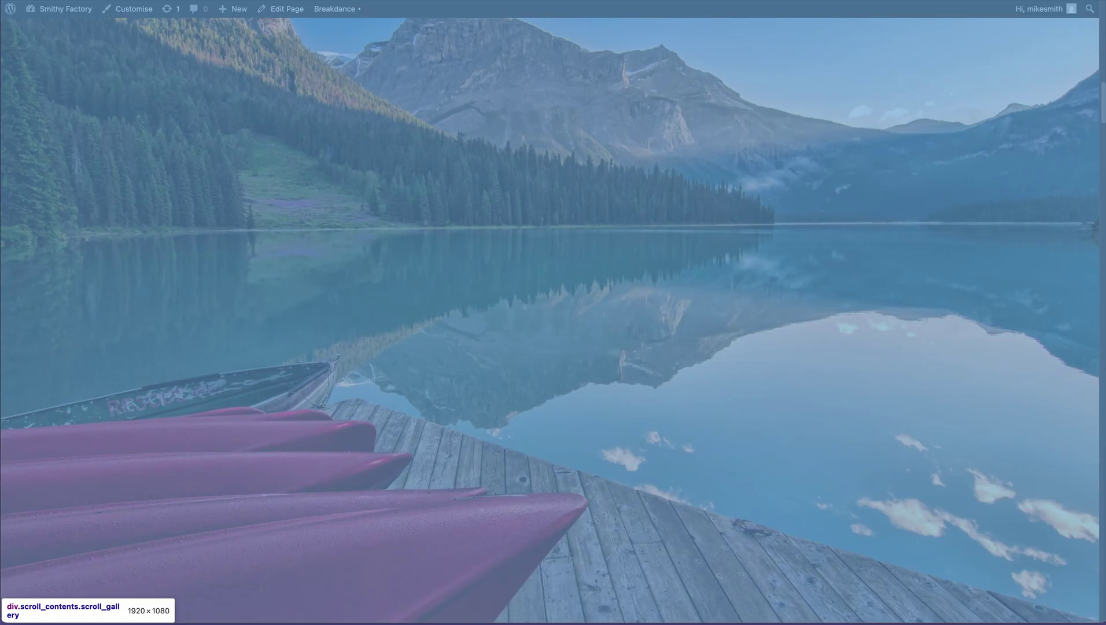
pyautogui.press('super+shift+m')
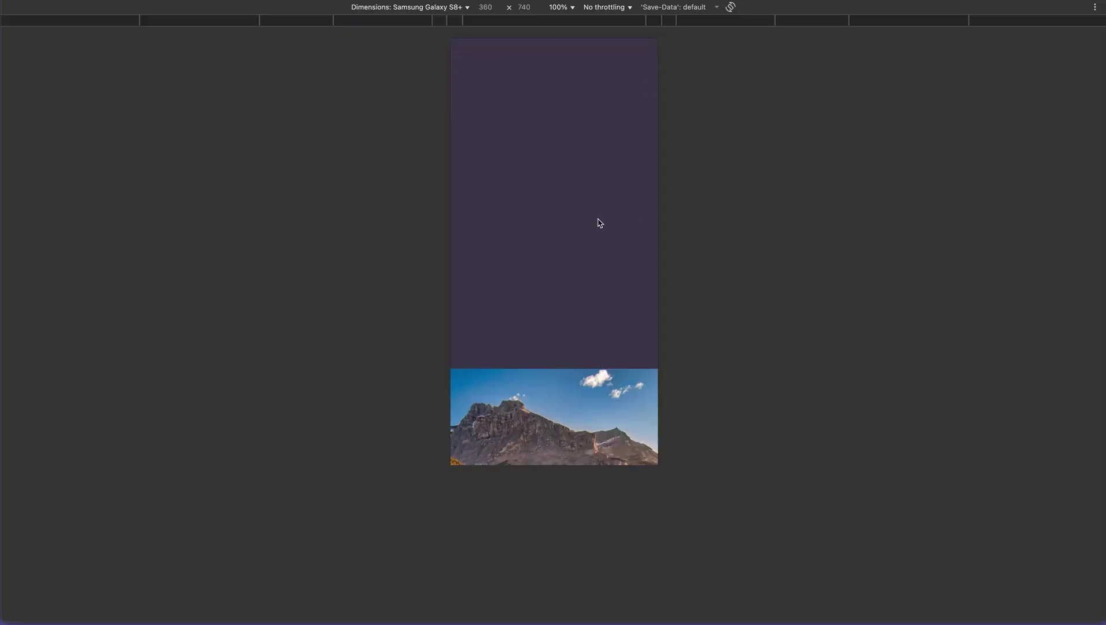
pyautogui.scroll(-5, 600, 223)
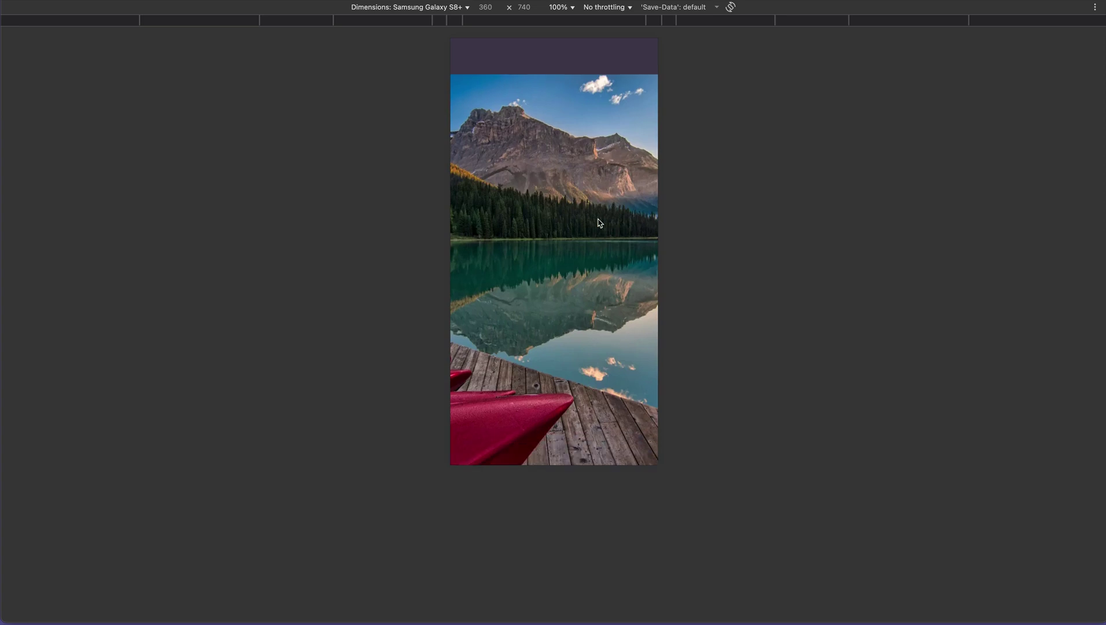
pyautogui.scroll(-10, 600, 223)
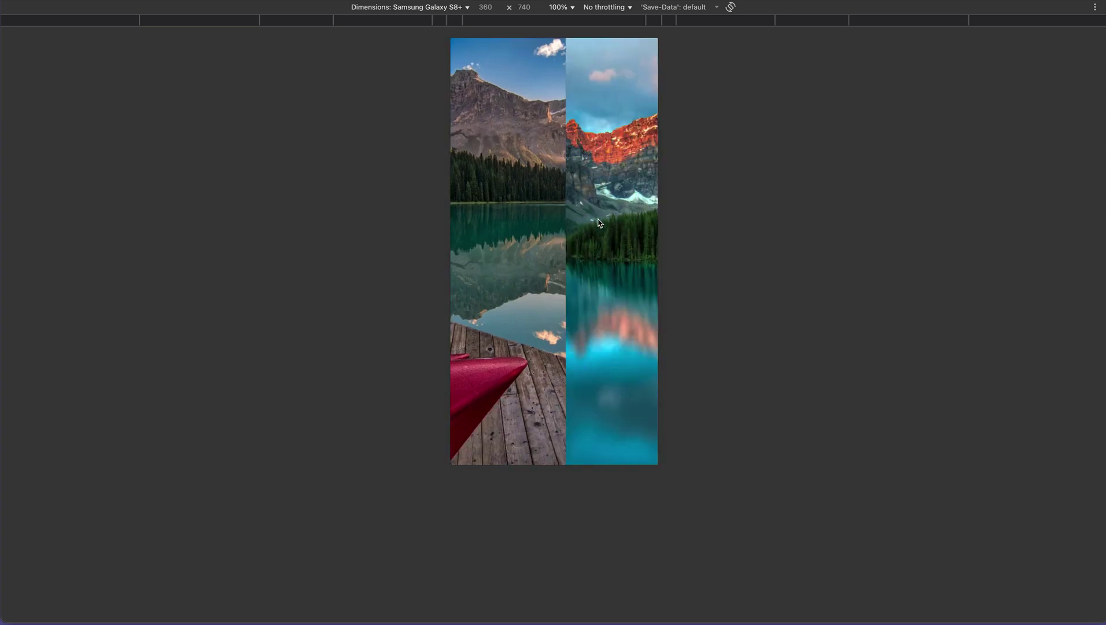
pyautogui.scroll(-10, 600, 222)
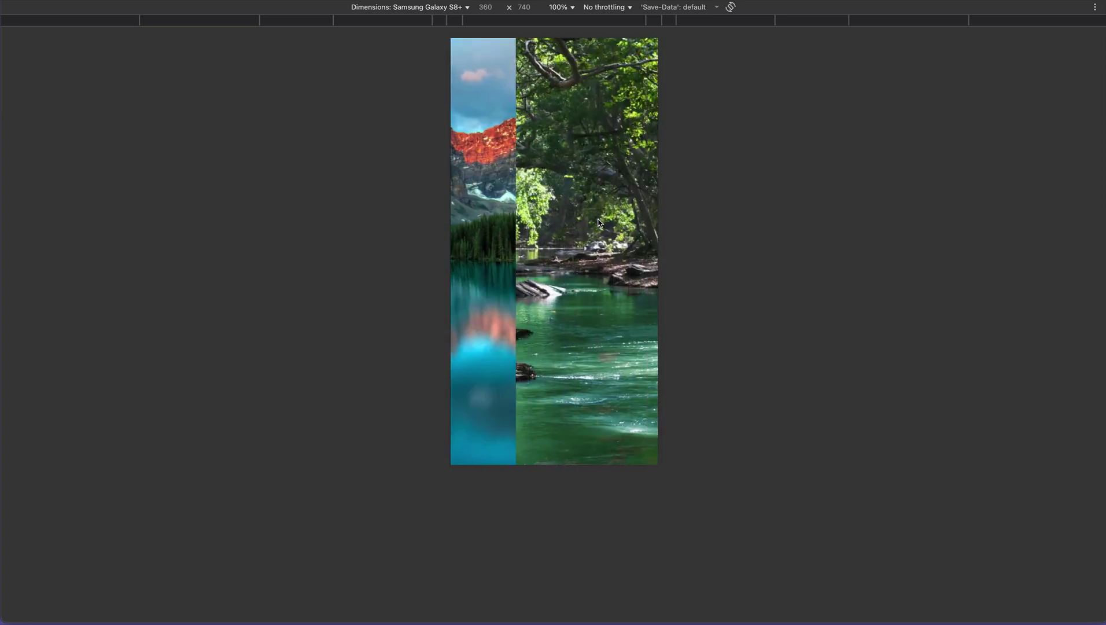
pyautogui.scroll(10, 600, 223)
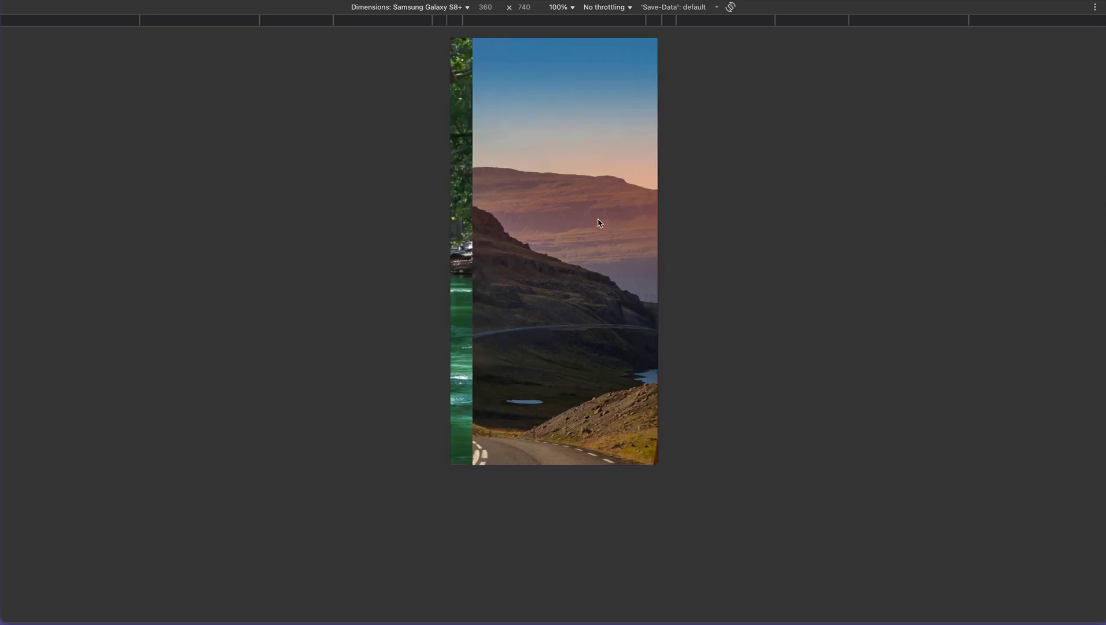
pyautogui.scroll(8, 600, 222)
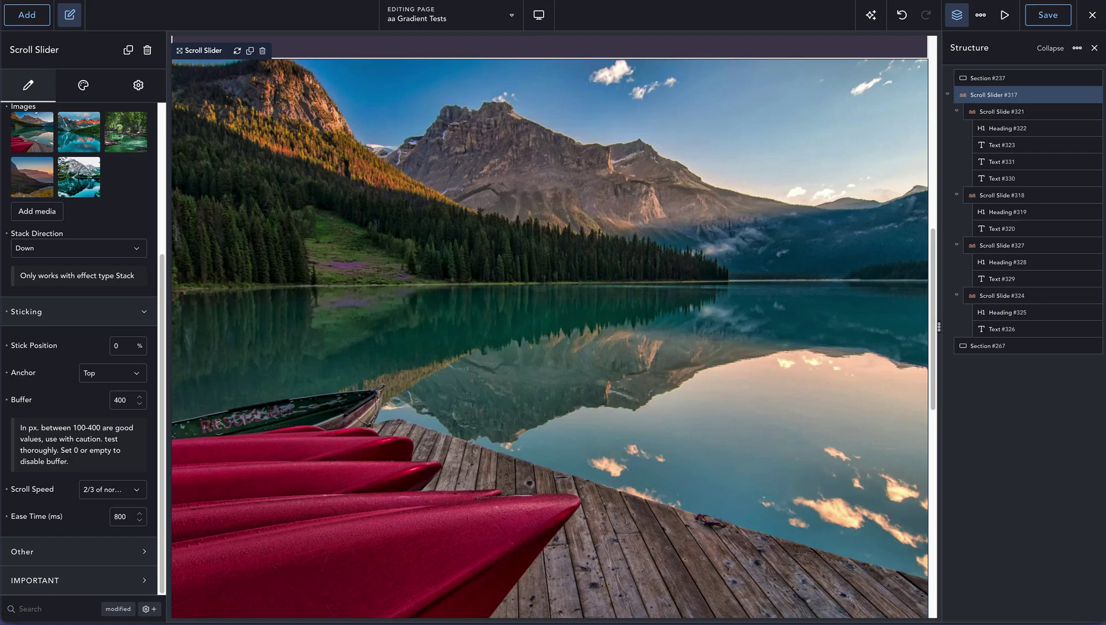
# - In the editor, set the Scroll Slider's mobile Resize On option to Phone Landscape
pyautogui.click(90, 93)
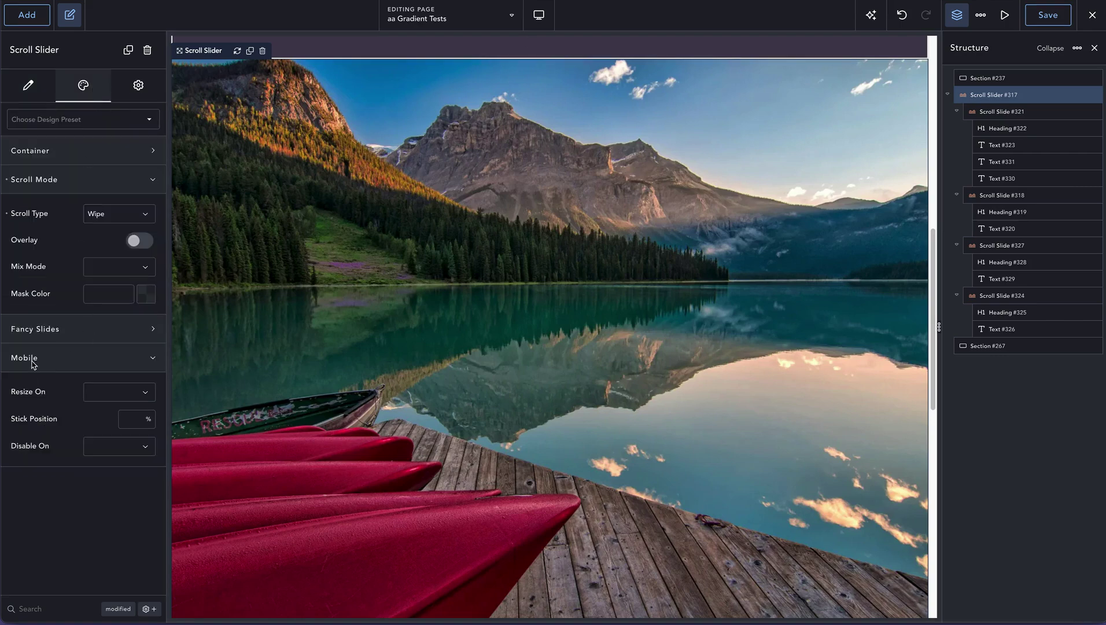
pyautogui.click(112, 398)
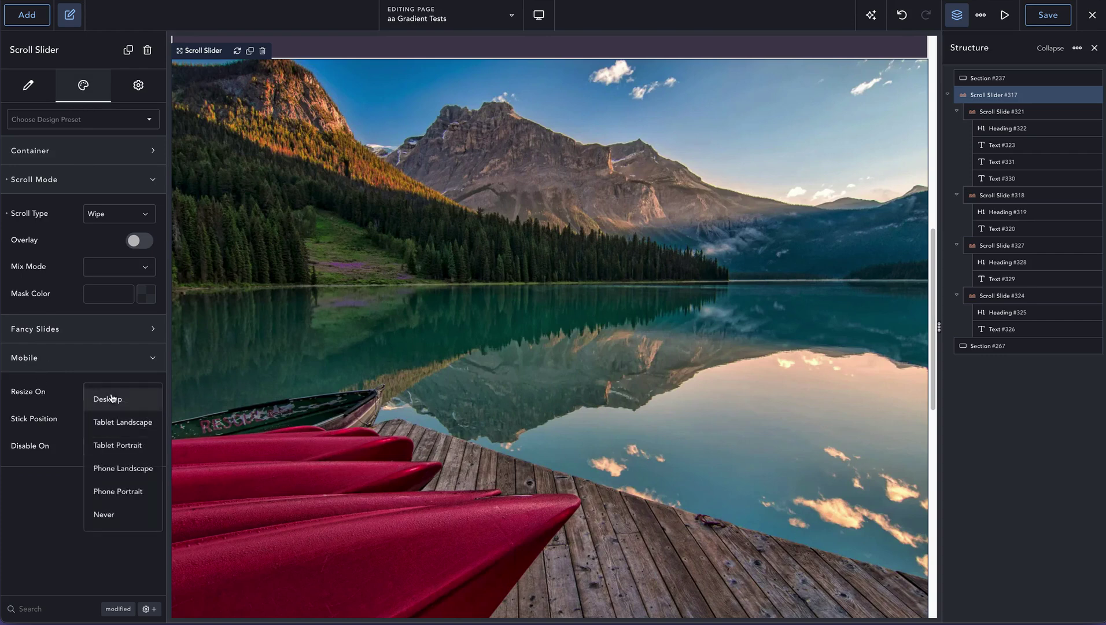
pyautogui.click(122, 469)
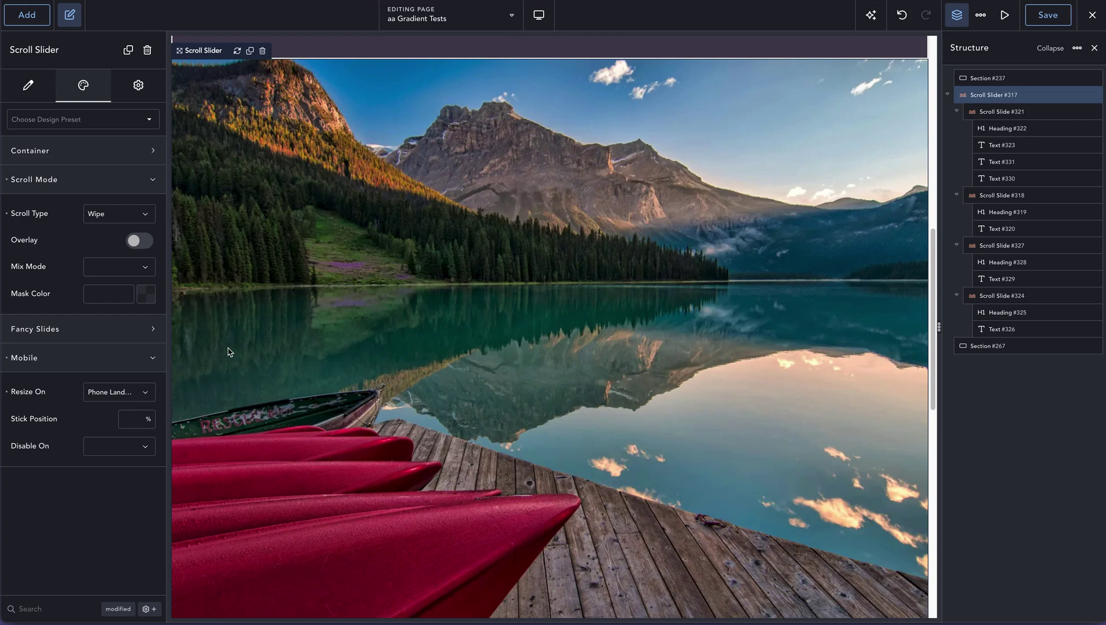
# - Set the Scroll Slider container's height to 50 vh at the Phone Landscape breakpoint
pyautogui.click(97, 153)
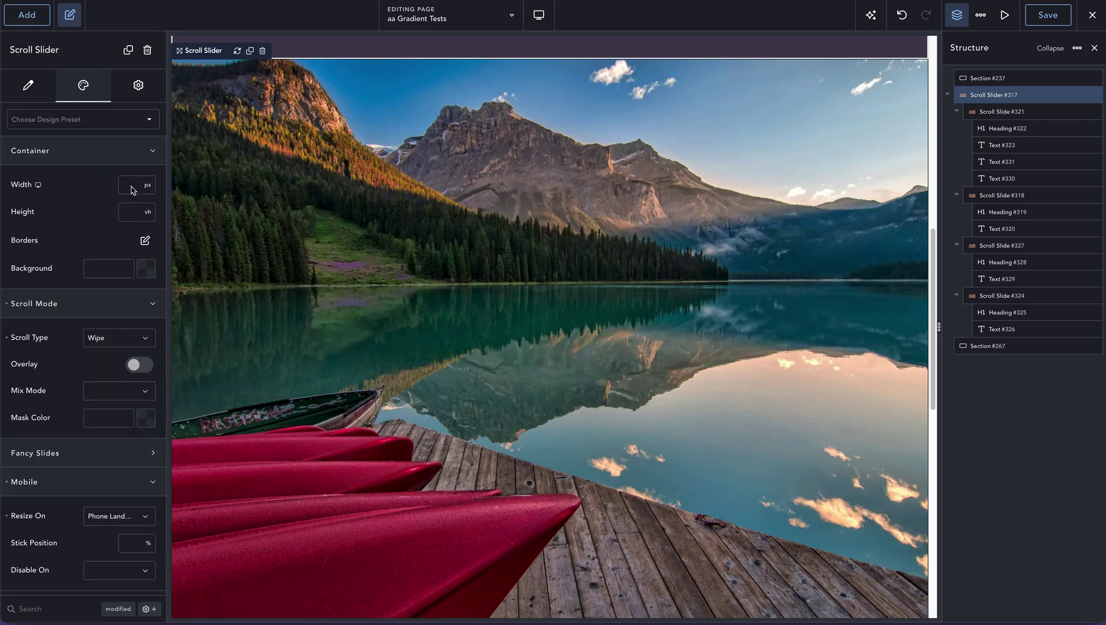
pyautogui.click(539, 14)
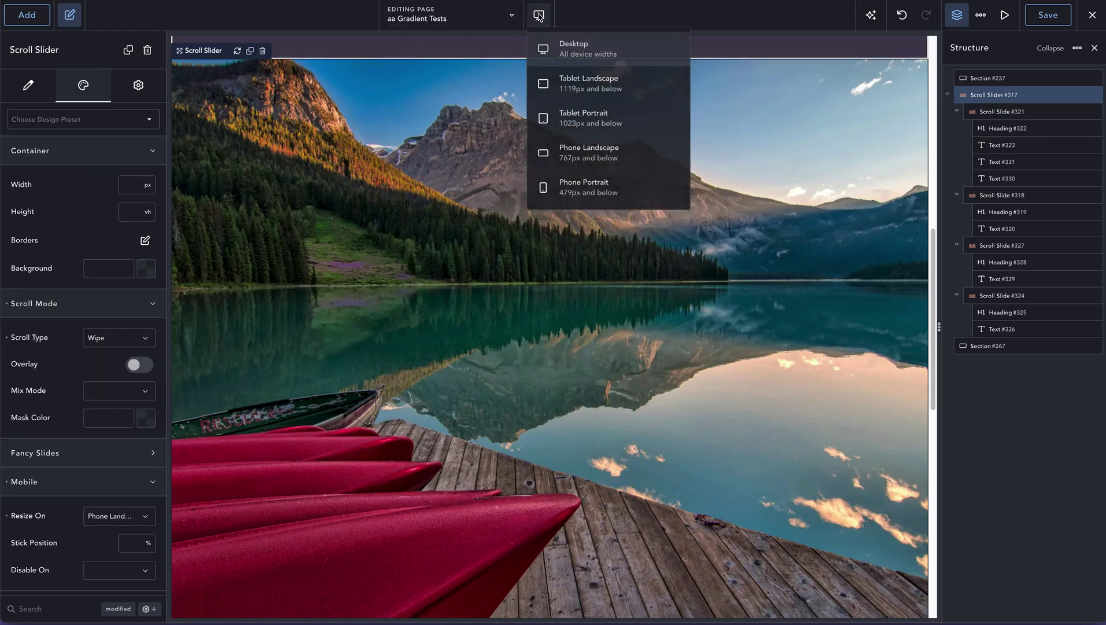
pyautogui.click(565, 151)
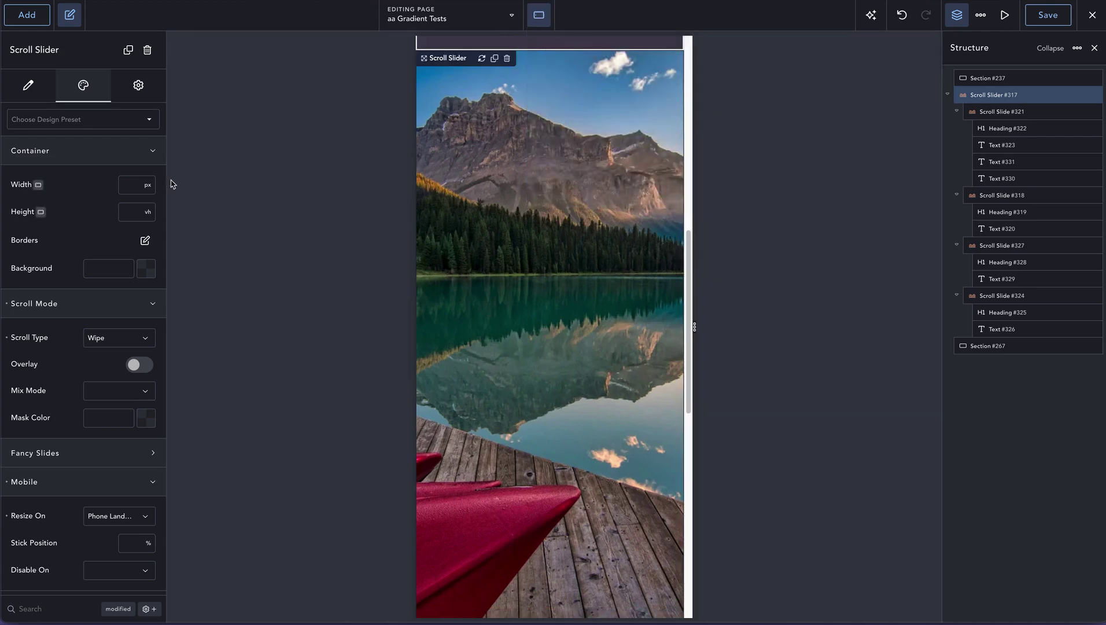
pyautogui.click(133, 213)
pyautogui.write('50')
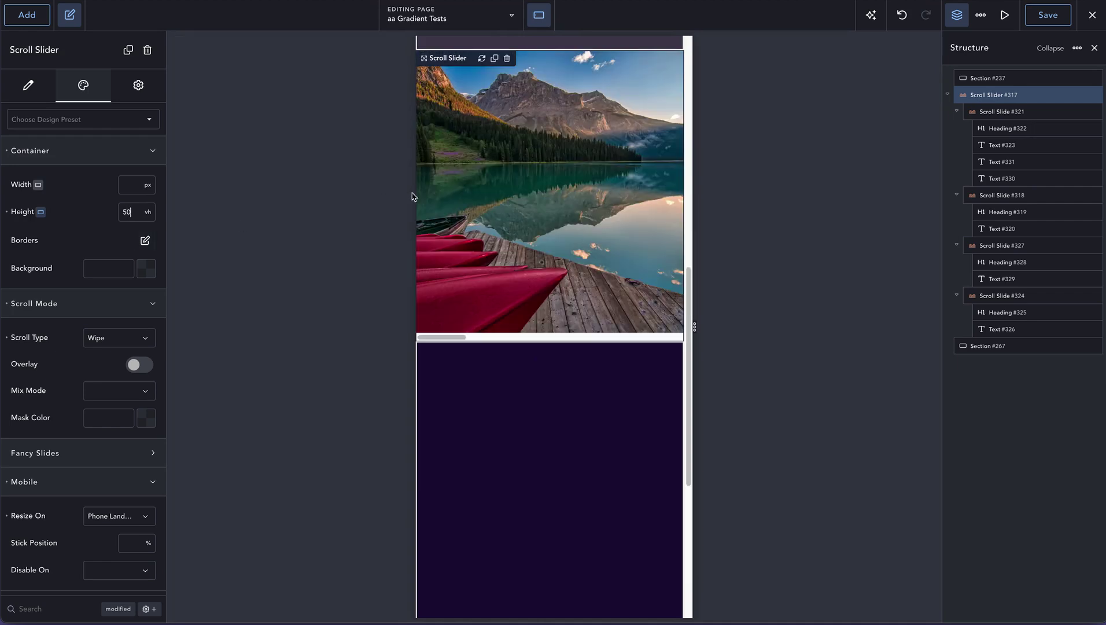
pyautogui.scroll(2, 476, 199)
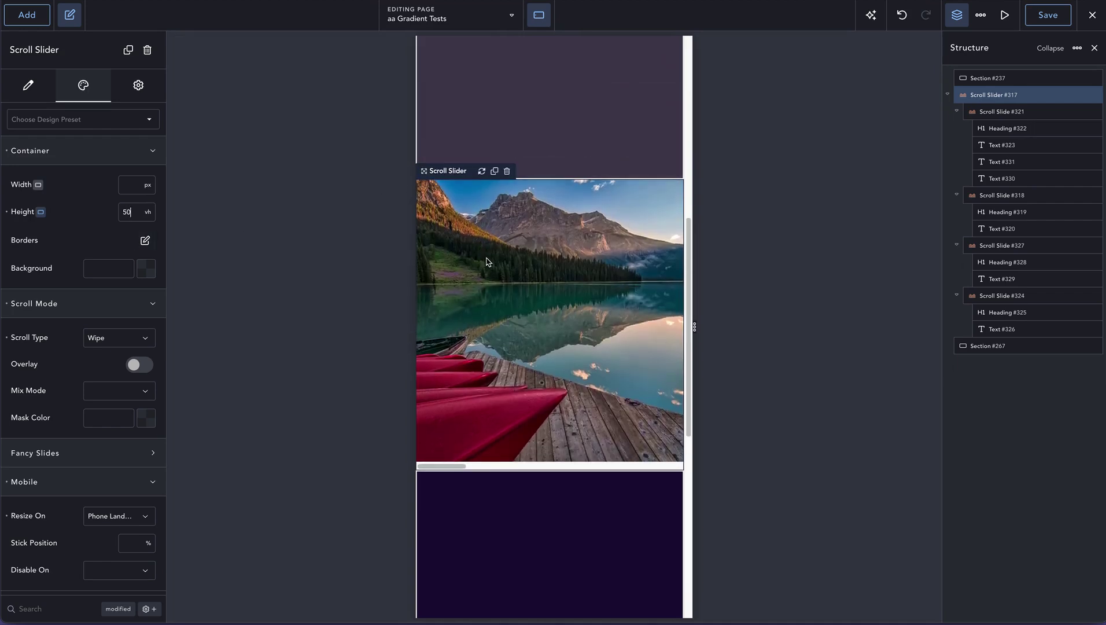
# - Set the Scroll Slider's mobile Stick Position to 25% and save the page
pyautogui.click(131, 543)
pyautogui.write('25')
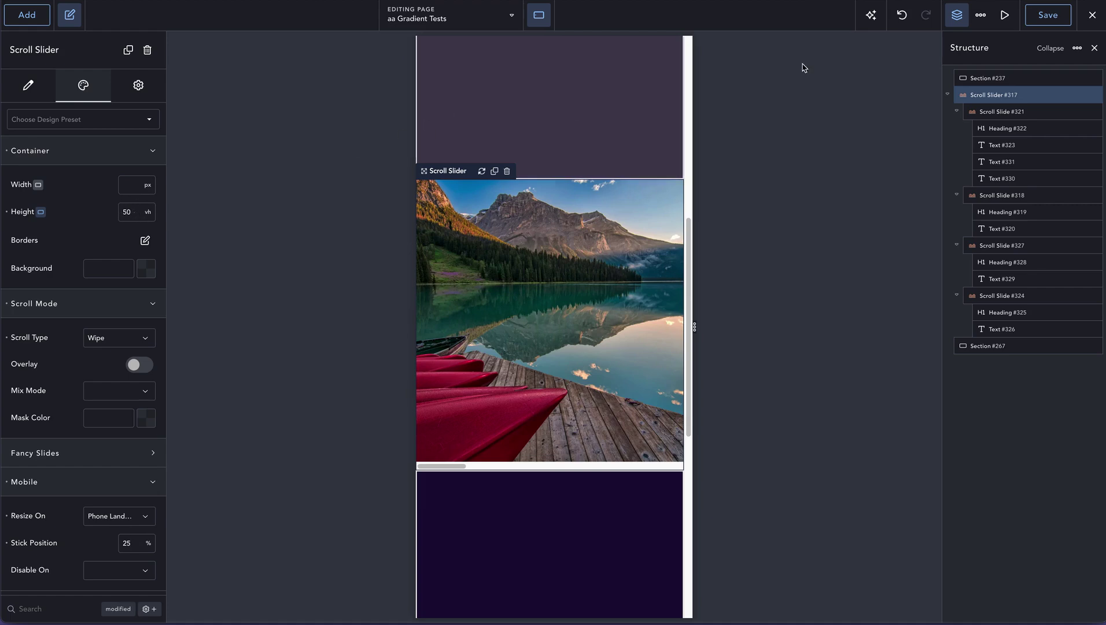
pyautogui.click(1048, 17)
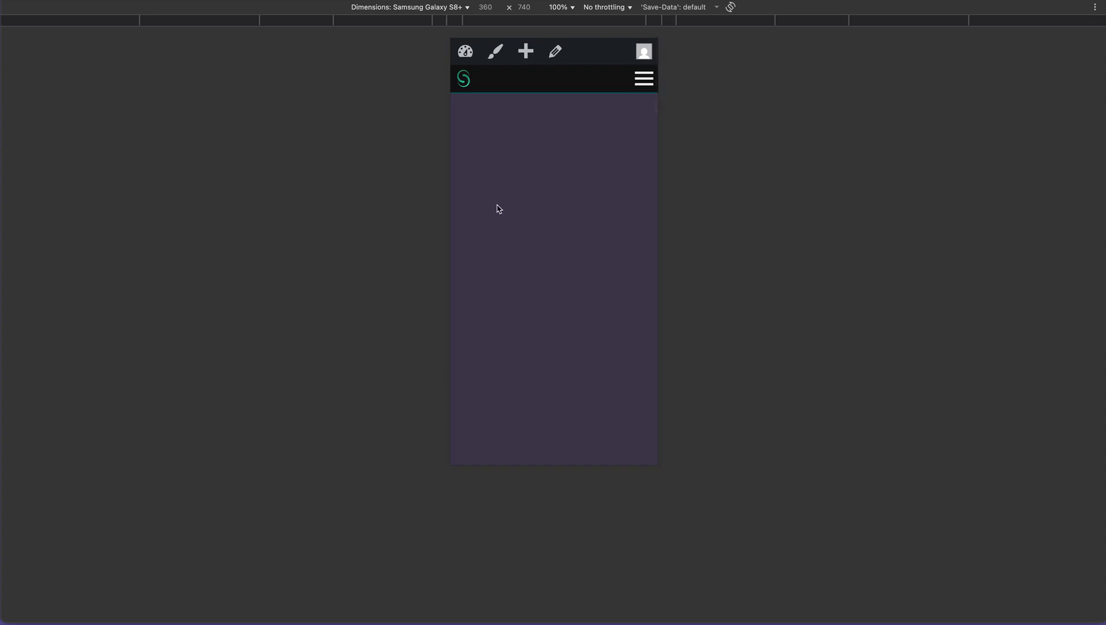
# - Check the resized slideshow's sticking and wipe on the emulated phone, and return from device emulation to the page editor
pyautogui.scroll(-3, 505, 215)
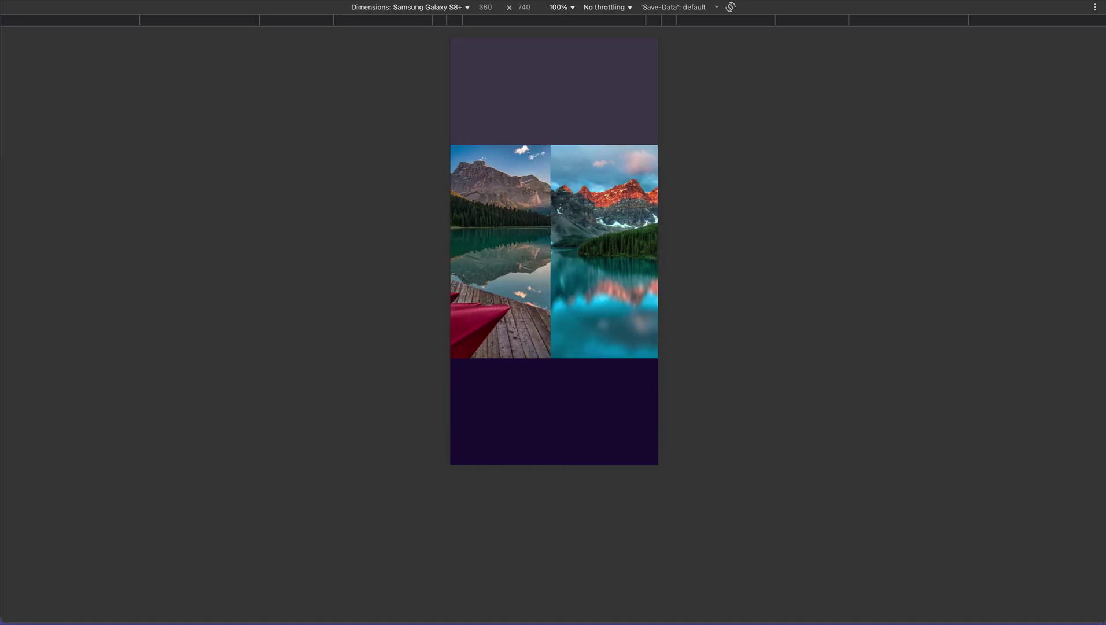
pyautogui.press('super+shift+m')
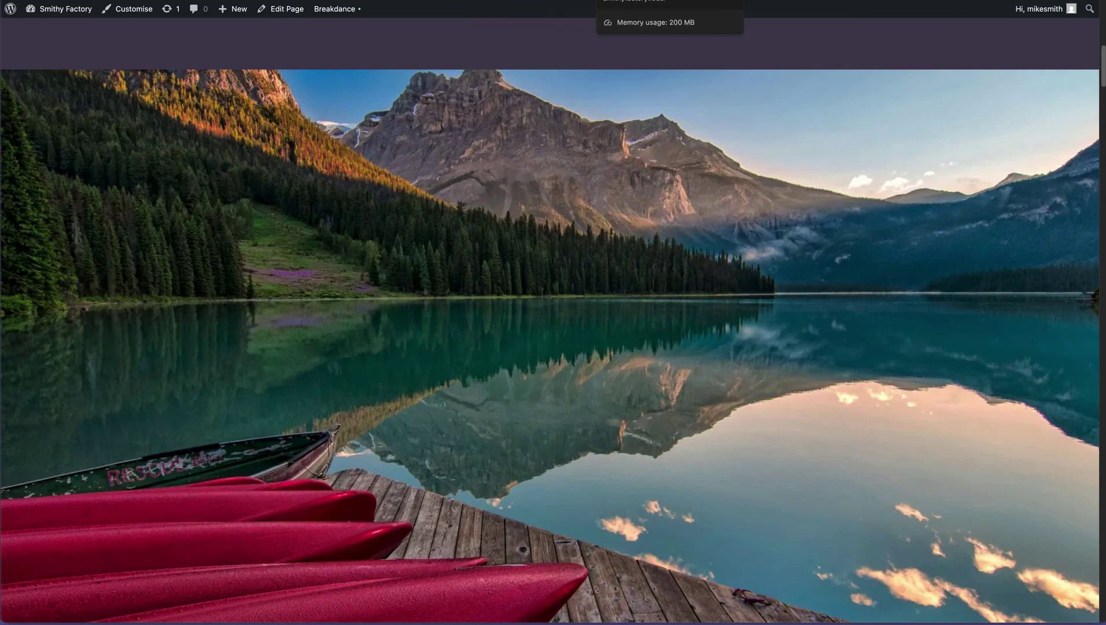
pyautogui.hotkey('ctrl', 'Tab')
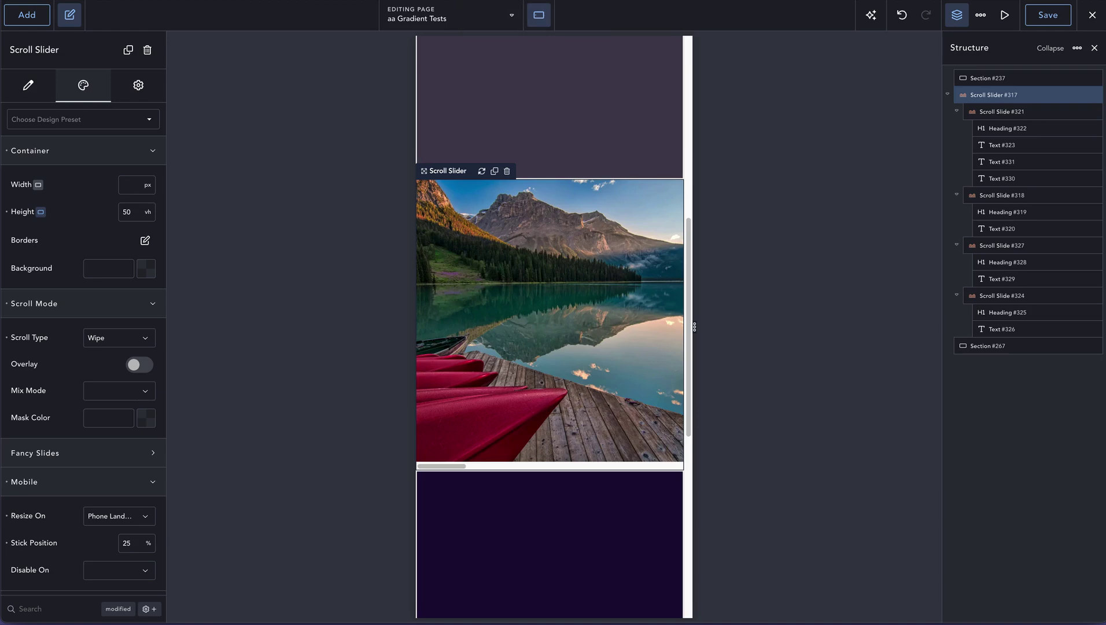
pyautogui.hotkey('ctrl', 'Tab')
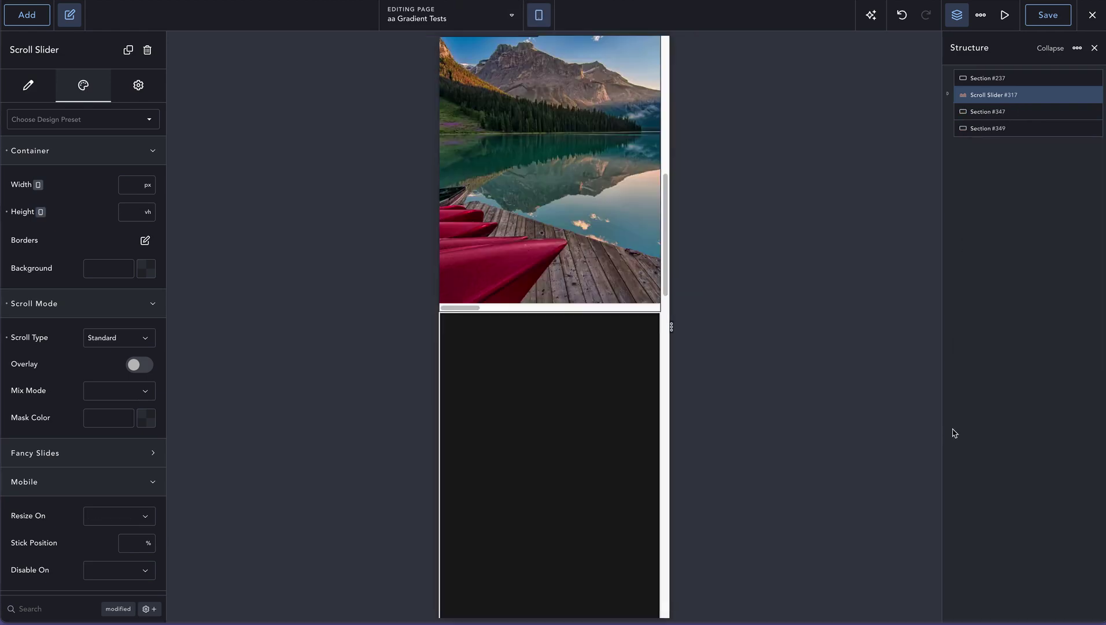